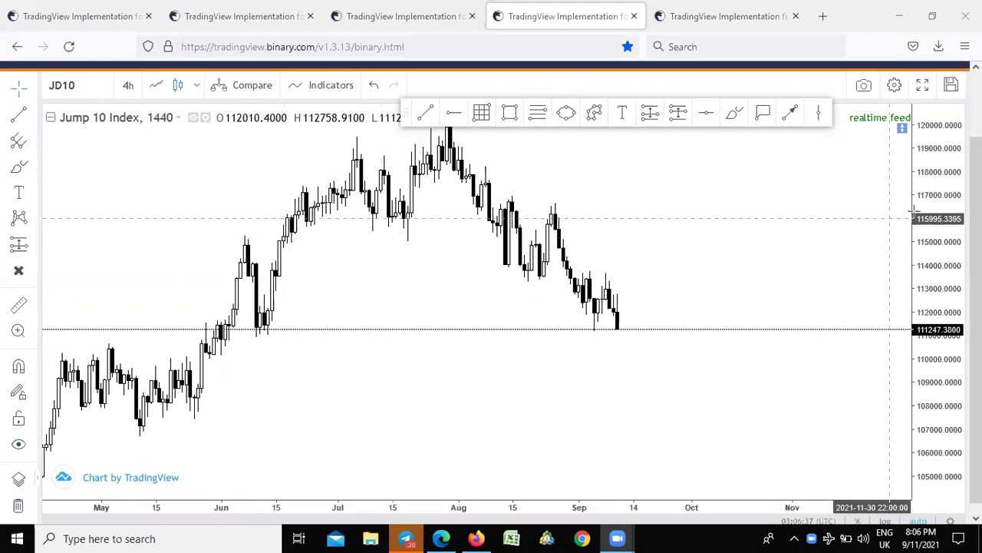
Examine the Jump 10 Index price swings from April to September.
drag(931, 241, 932, 265)
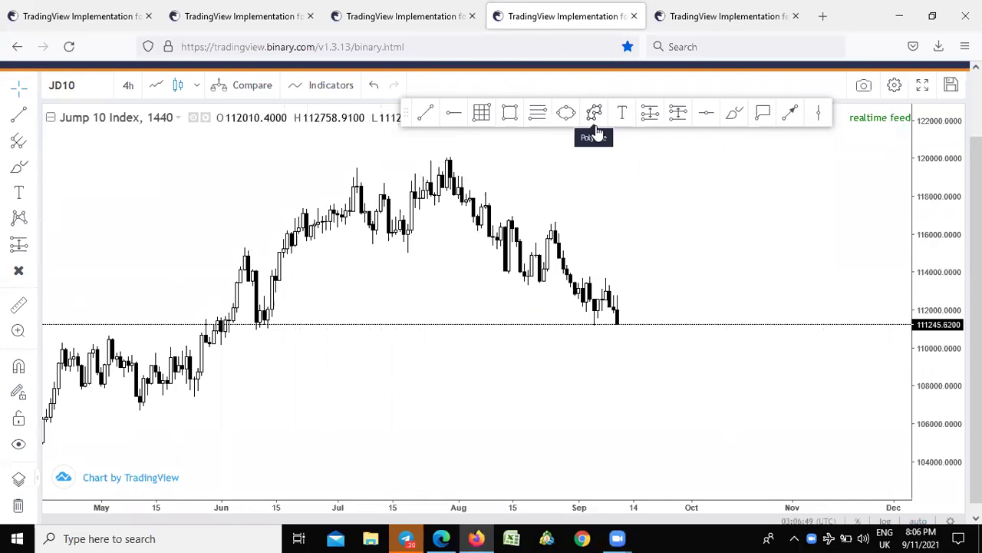
scroll(474, 261, down, 1)
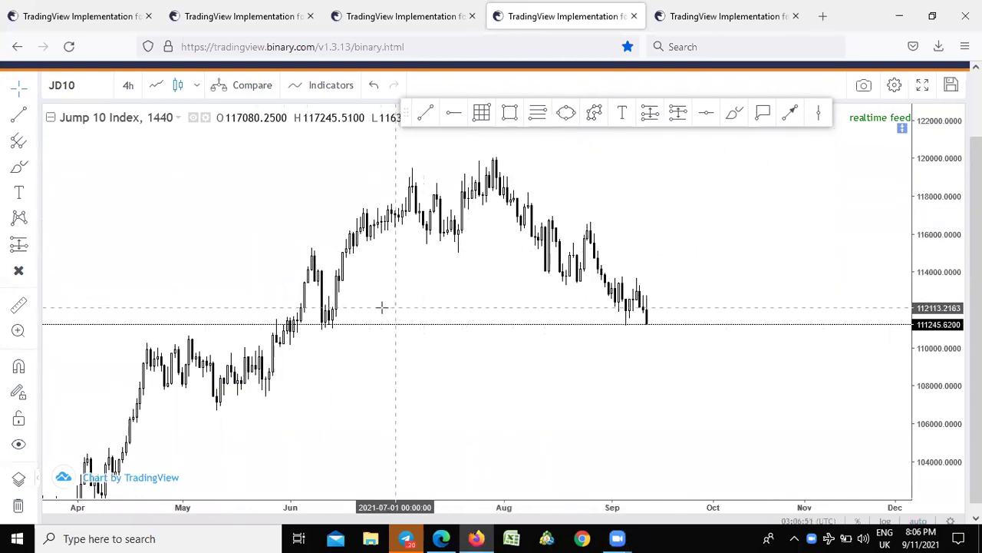
scroll(324, 293, up, 3)
drag(339, 284, 486, 296)
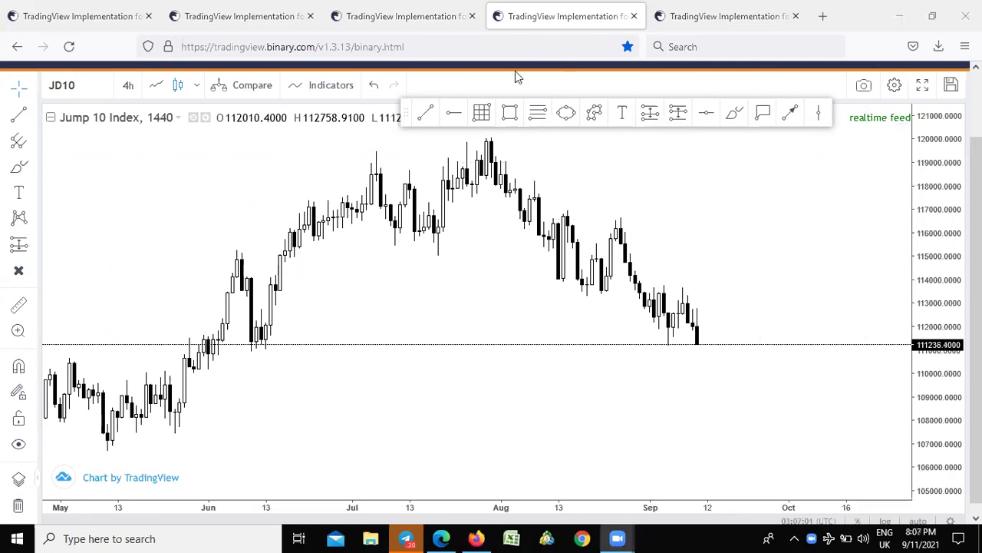
Switch to the Step Index chart and set its interval to 24 hours.
click(225, 17)
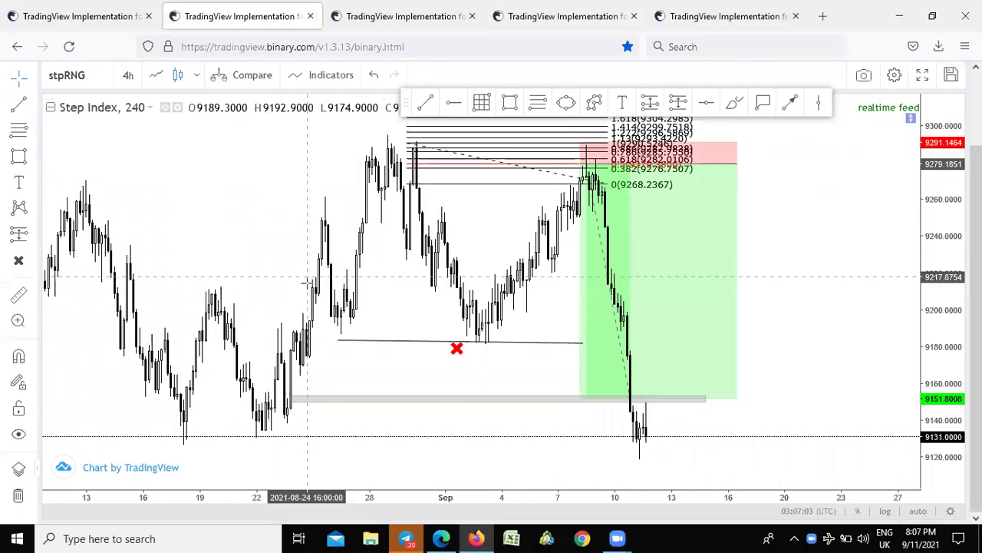
drag(948, 239, 922, 291)
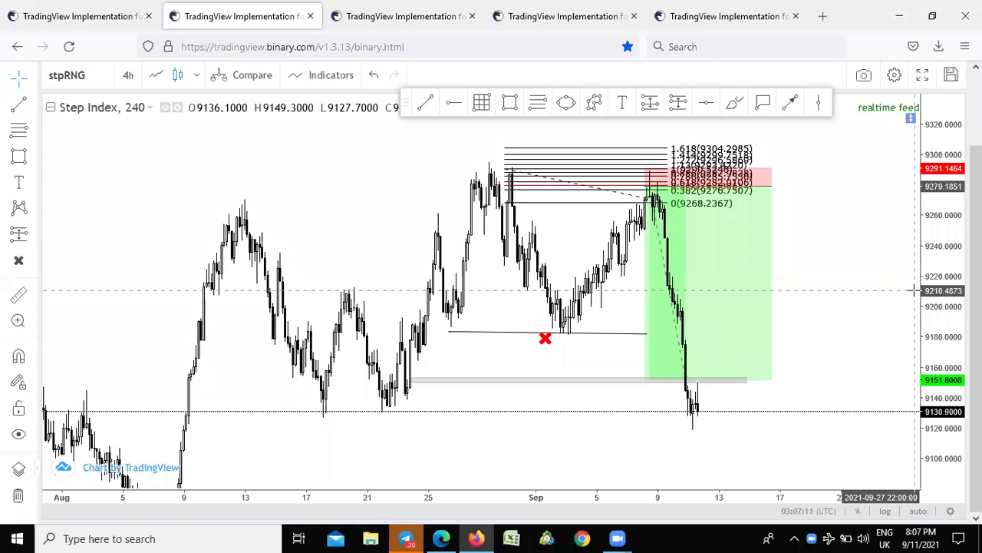
click(128, 77)
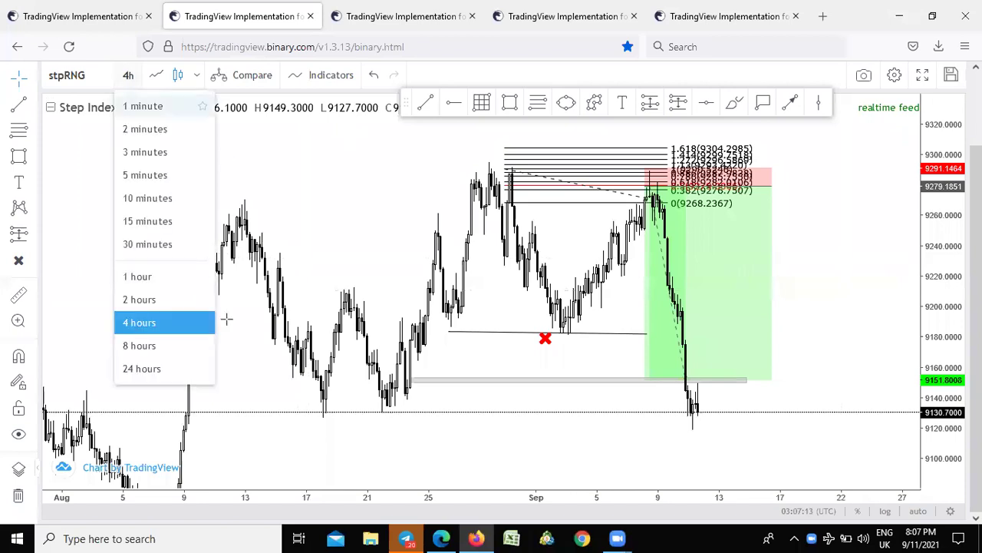
click(137, 367)
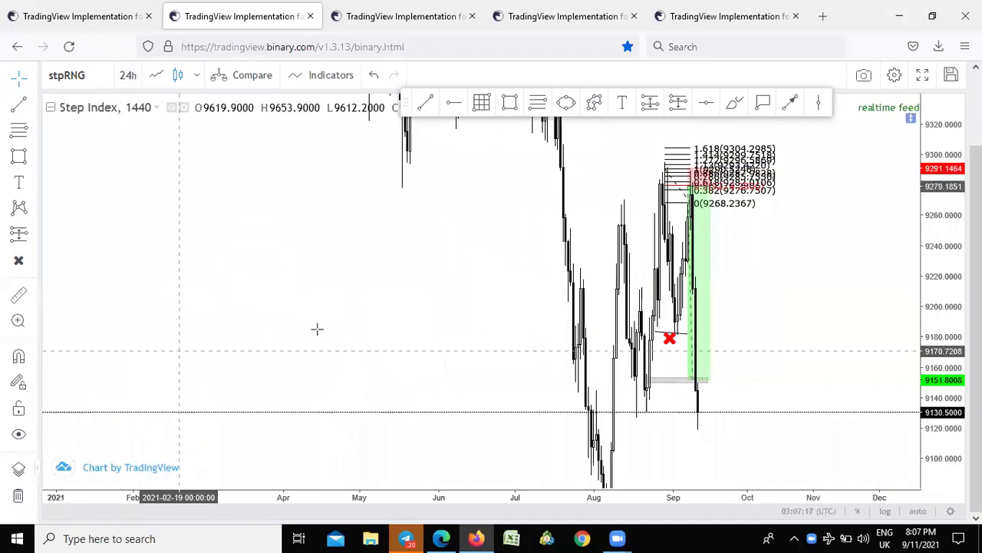
Examine the Step Index's long-term daily price movement from 2020 through September 2021.
drag(927, 238, 926, 422)
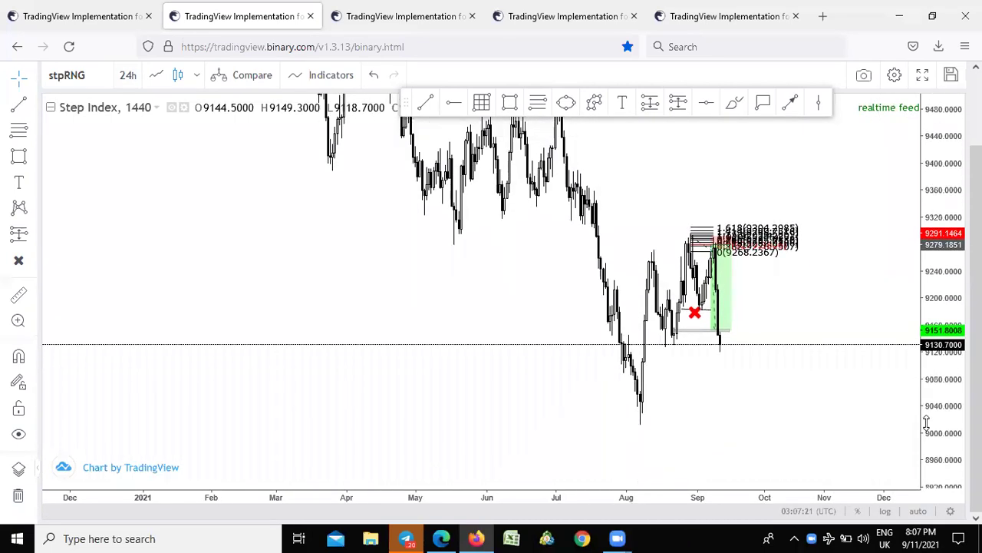
drag(934, 235, 932, 271)
drag(419, 224, 324, 381)
drag(930, 278, 934, 382)
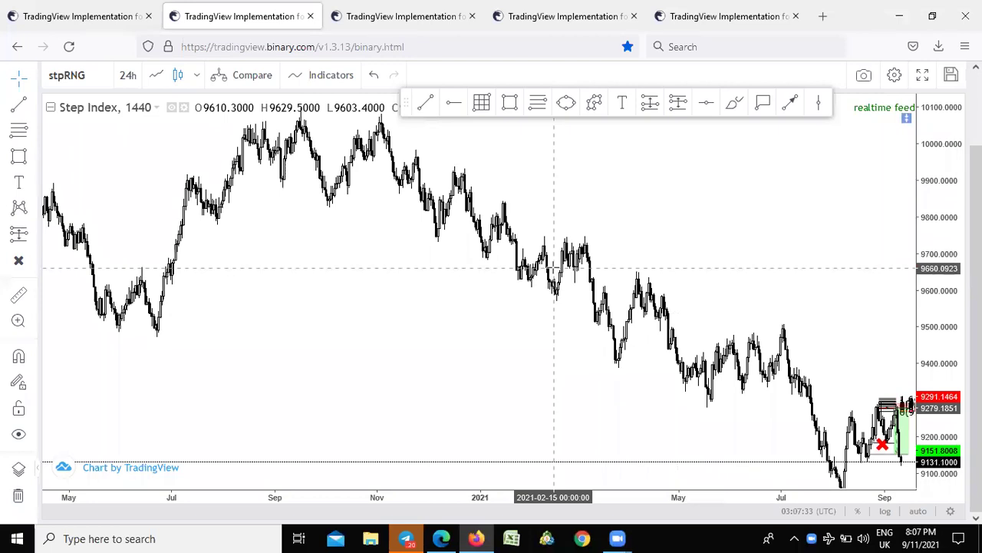
scroll(340, 326, down, 7)
scroll(403, 310, up, 4)
scroll(457, 297, up, 2)
drag(531, 325, 370, 242)
scroll(457, 280, down, 2)
scroll(590, 397, up, 5)
drag(940, 436, 928, 319)
drag(806, 335, 809, 228)
scroll(564, 408, down, 1)
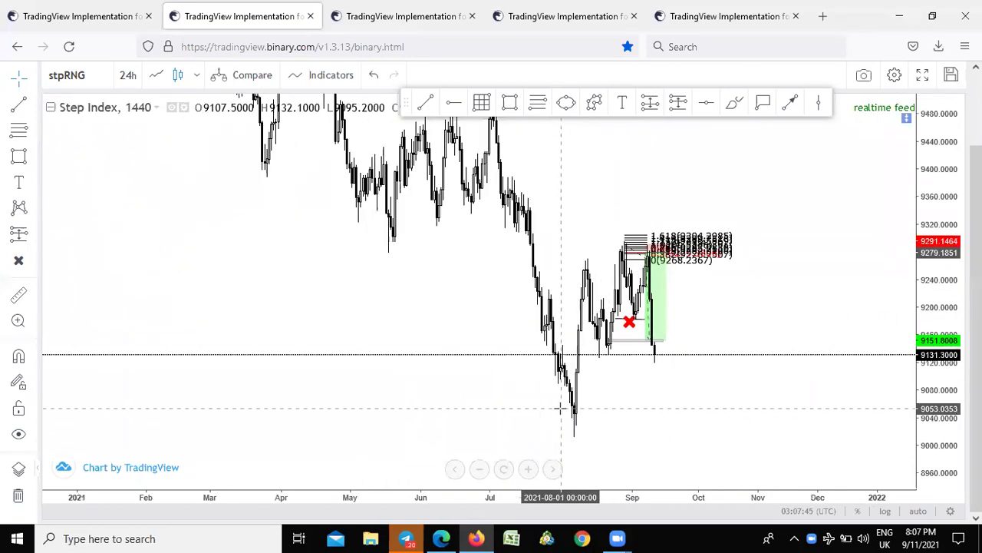
Inspect the August low and the candles around the marked September trade on the daily Step Index chart.
scroll(563, 395, up, 4)
drag(505, 407, 665, 344)
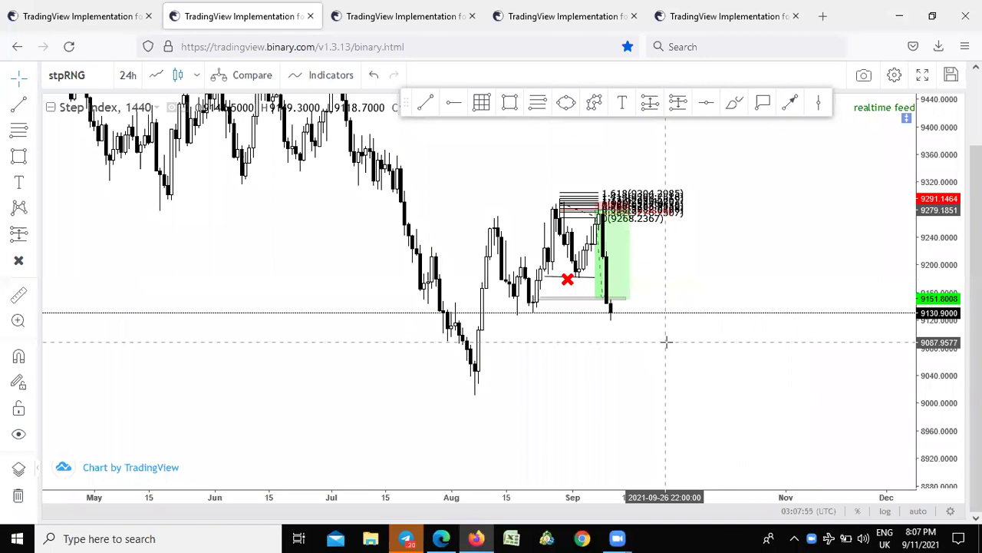
scroll(618, 353, down, 2)
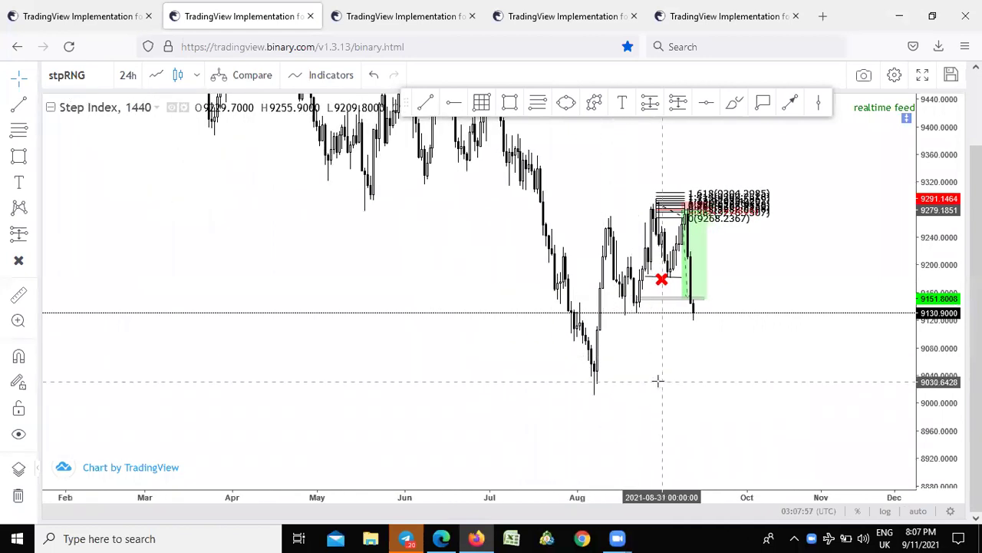
scroll(504, 340, up, 2)
scroll(519, 353, down, 3)
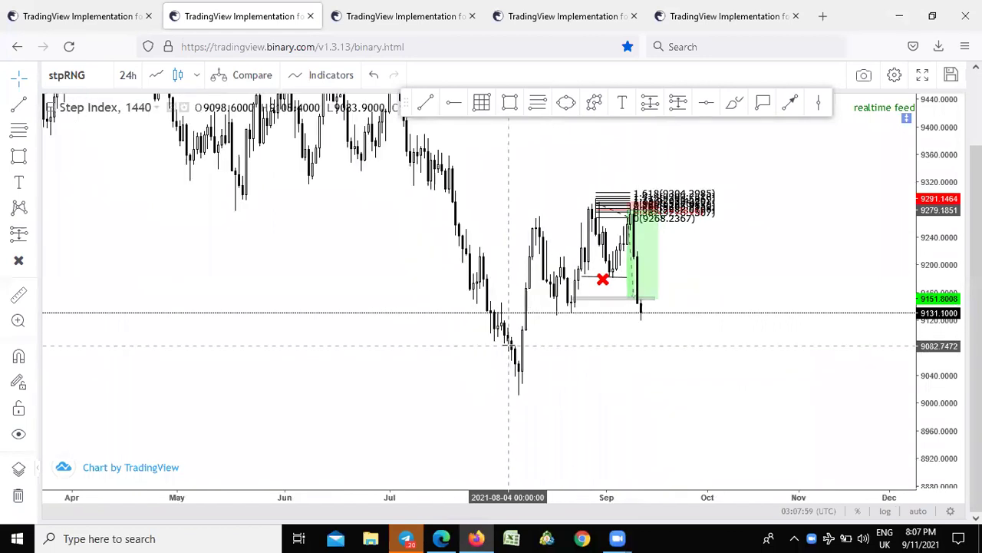
scroll(568, 354, up, 2)
scroll(610, 358, down, 1)
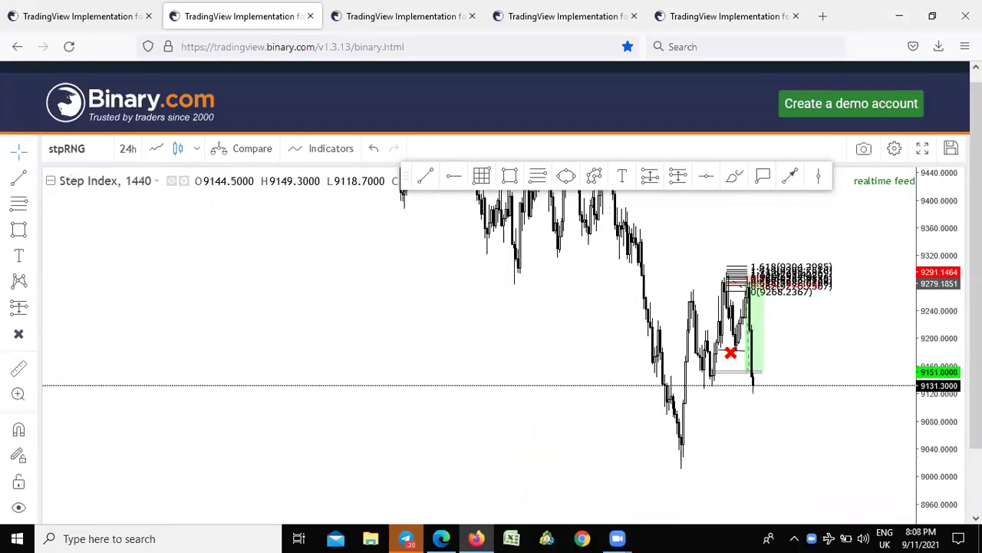
drag(976, 301, 977, 364)
scroll(585, 346, up, 1)
scroll(576, 349, down, 2)
scroll(576, 348, up, 3)
scroll(575, 349, down, 2)
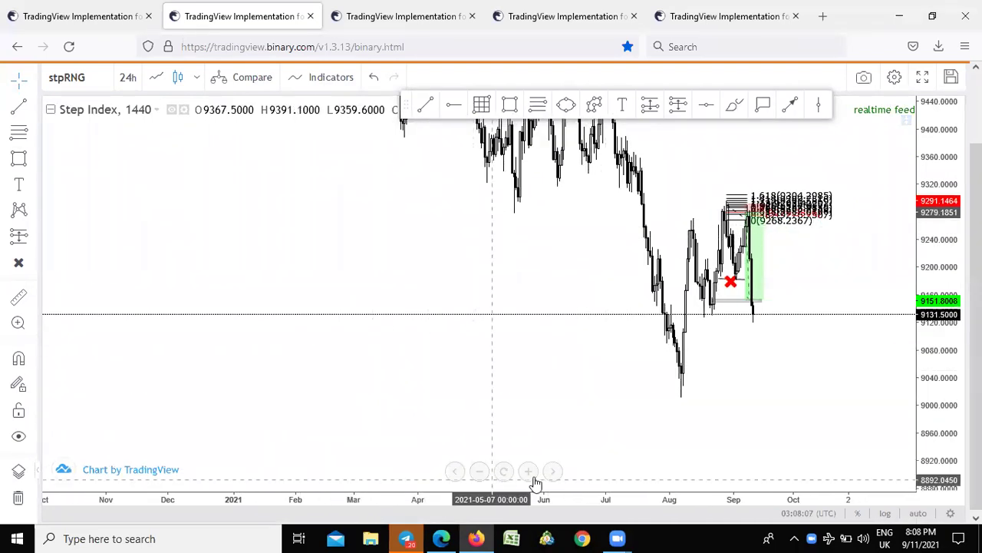
click(529, 472)
click(530, 472)
click(530, 471)
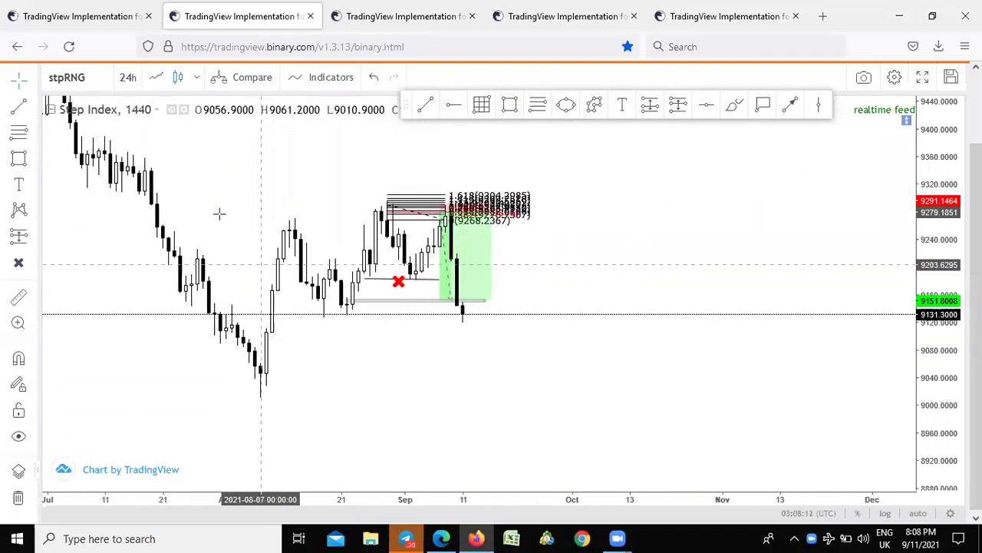
Set the Step Index chart interval to 4 hours.
right_click(388, 331)
click(197, 167)
click(128, 77)
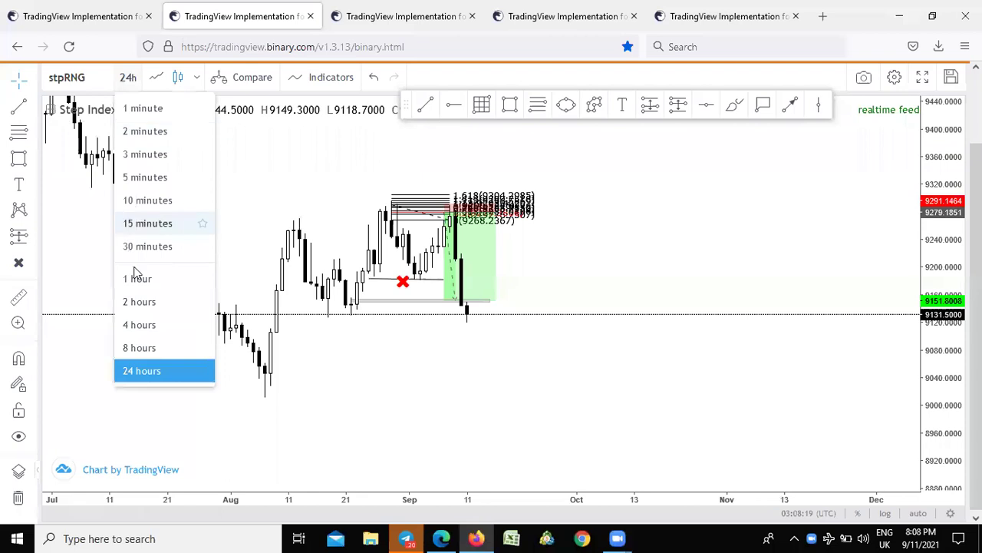
click(151, 326)
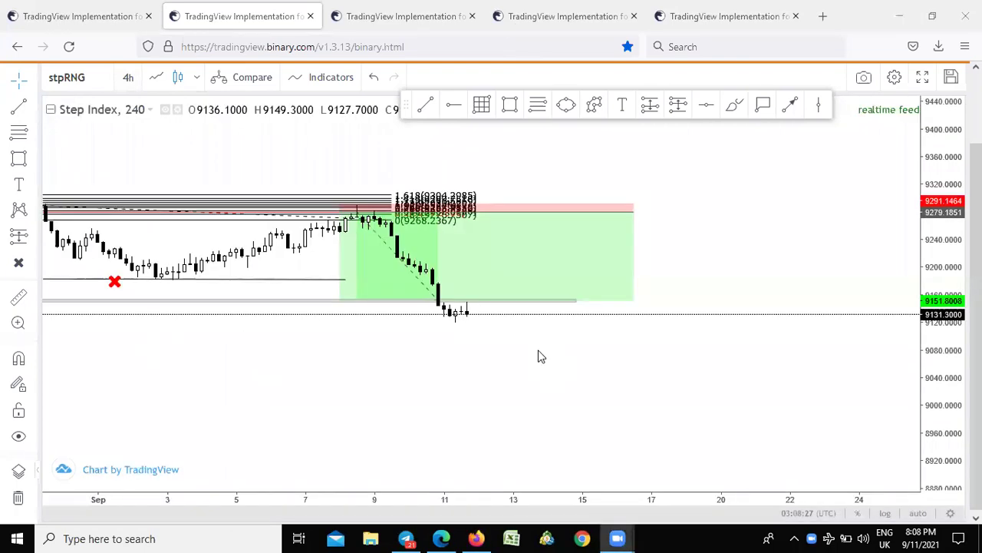
Examine the August and September swings leading to the marked short trade on the 4-hour Step Index chart.
scroll(541, 357, down, 1)
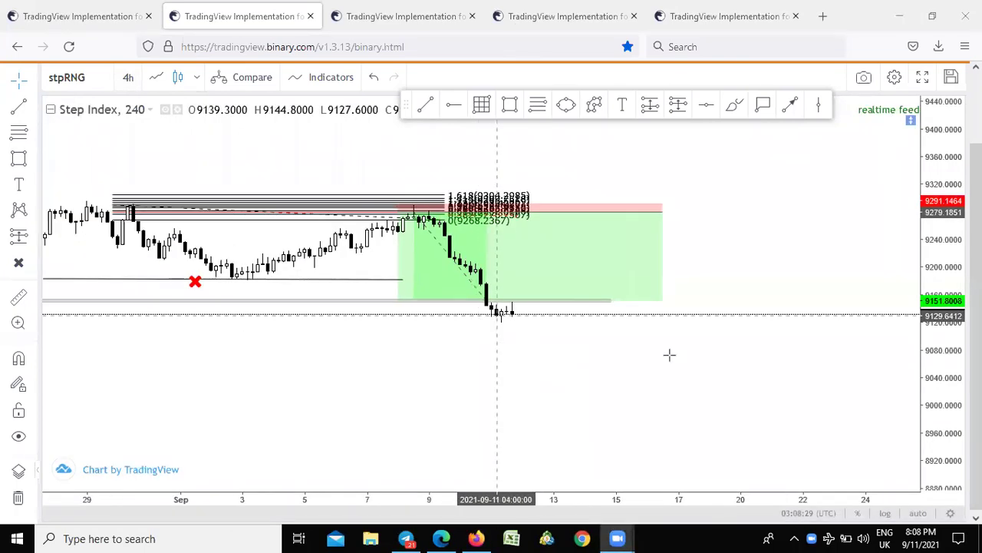
drag(941, 397, 939, 245)
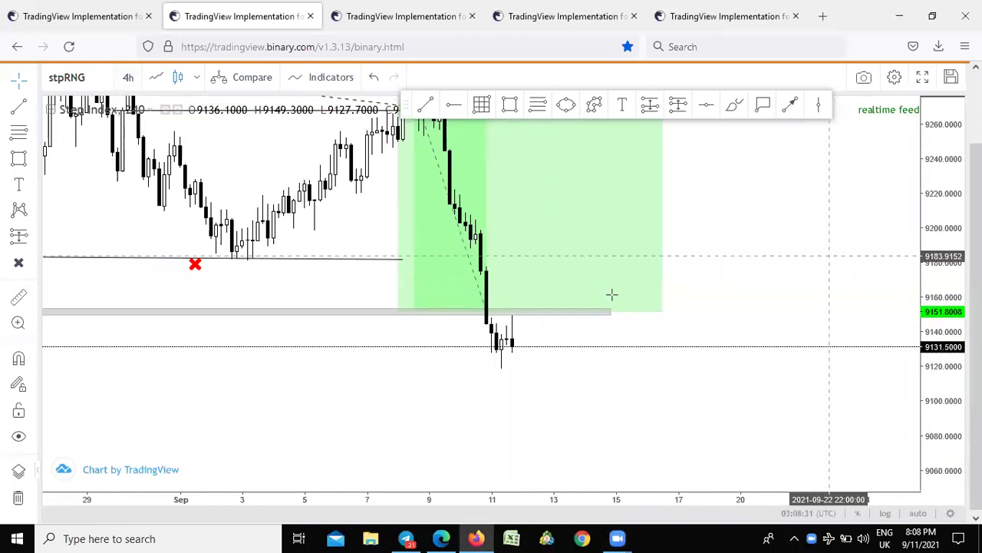
drag(366, 368, 486, 446)
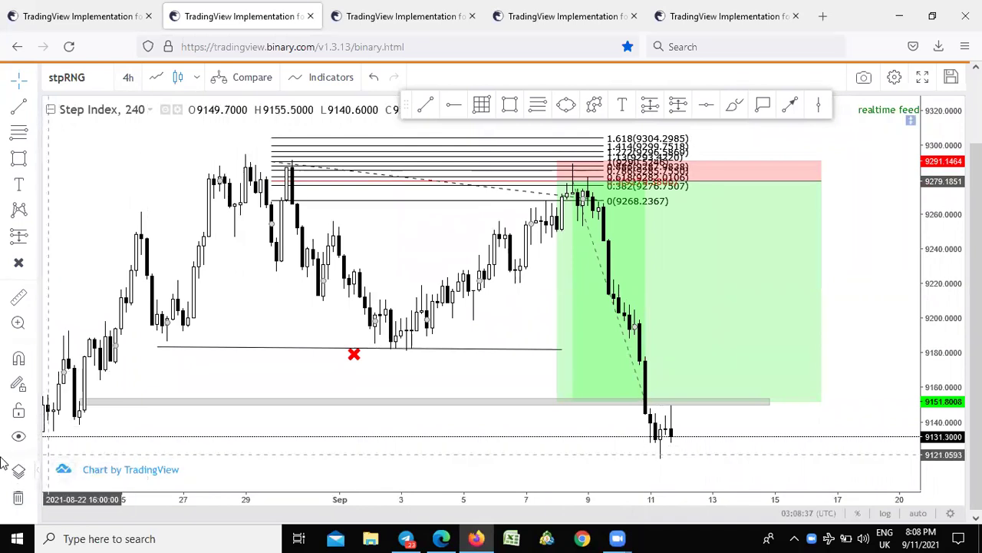
mouse_move(597, 242)
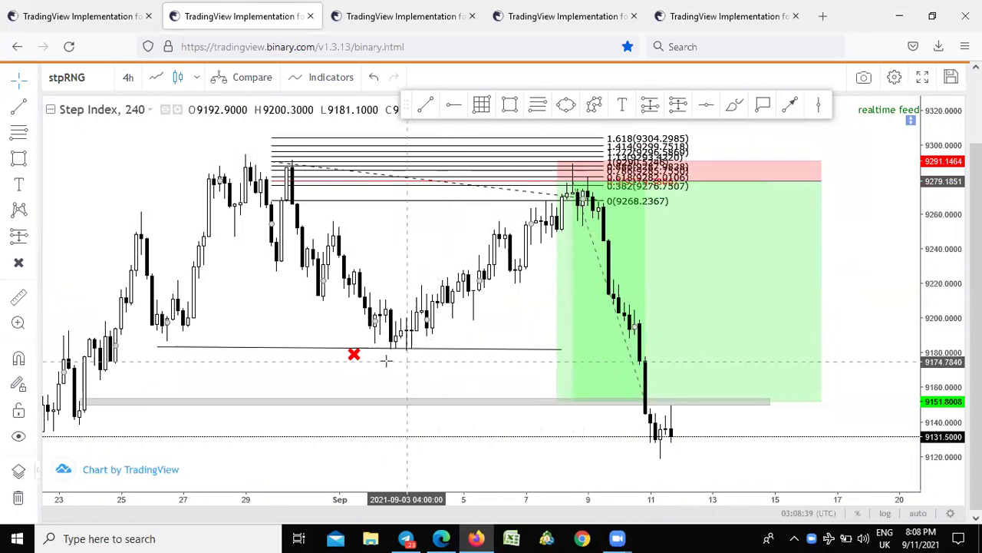
scroll(340, 389, up, 2)
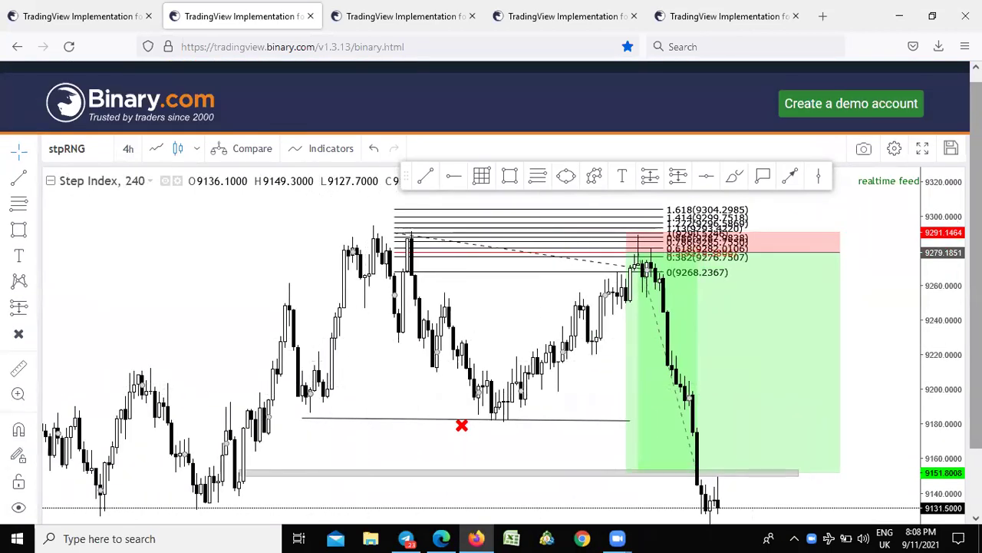
scroll(812, 285, down, 1)
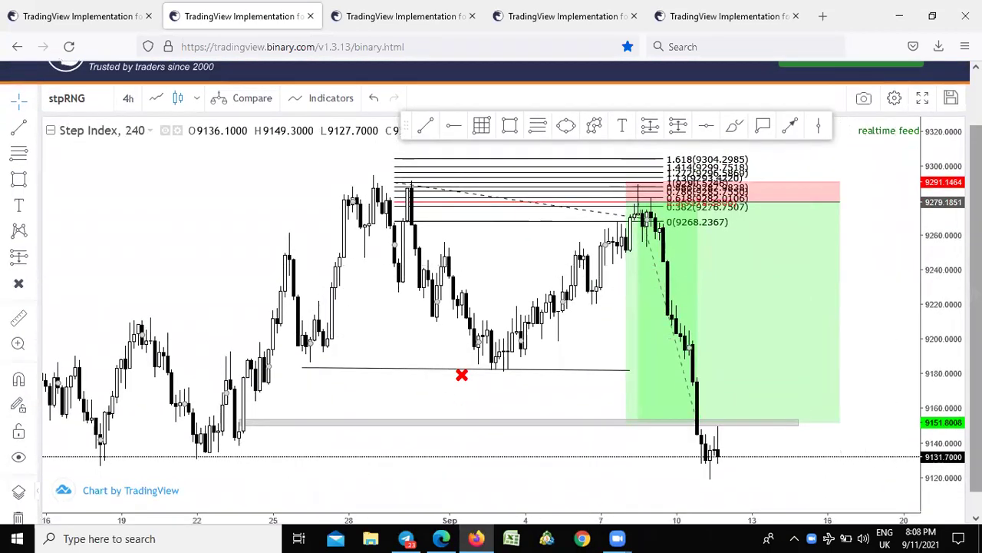
scroll(385, 318, down, 1)
scroll(384, 318, down, 1)
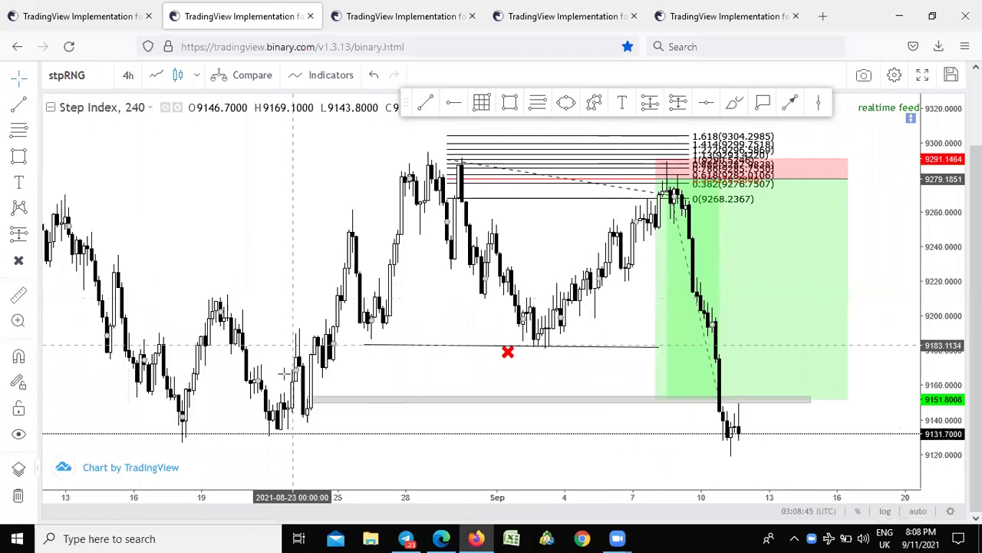
scroll(230, 374, down, 1)
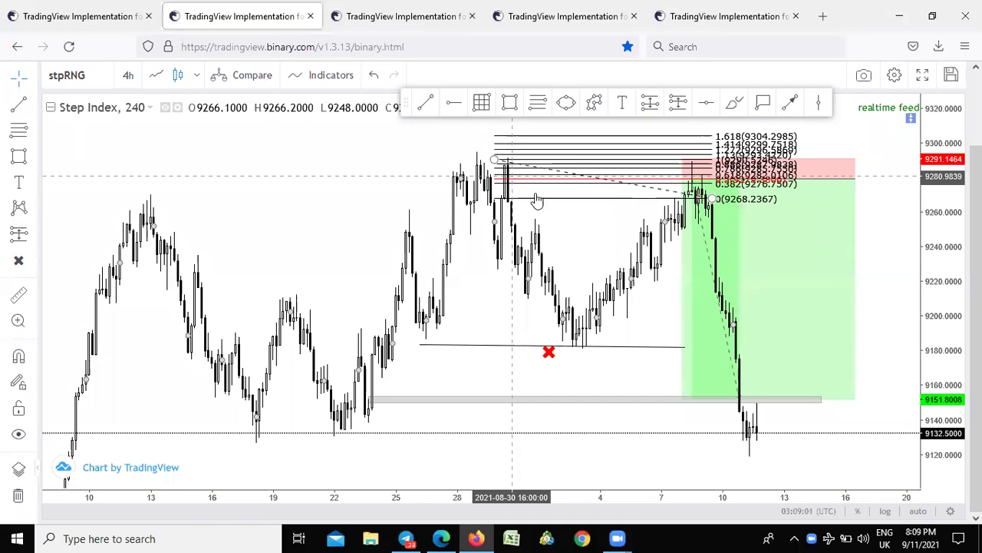
Remove all drawings from the chart, and undo to restore the short position, support line, cross and grey zone without the Fibonacci retracement.
click(23, 495)
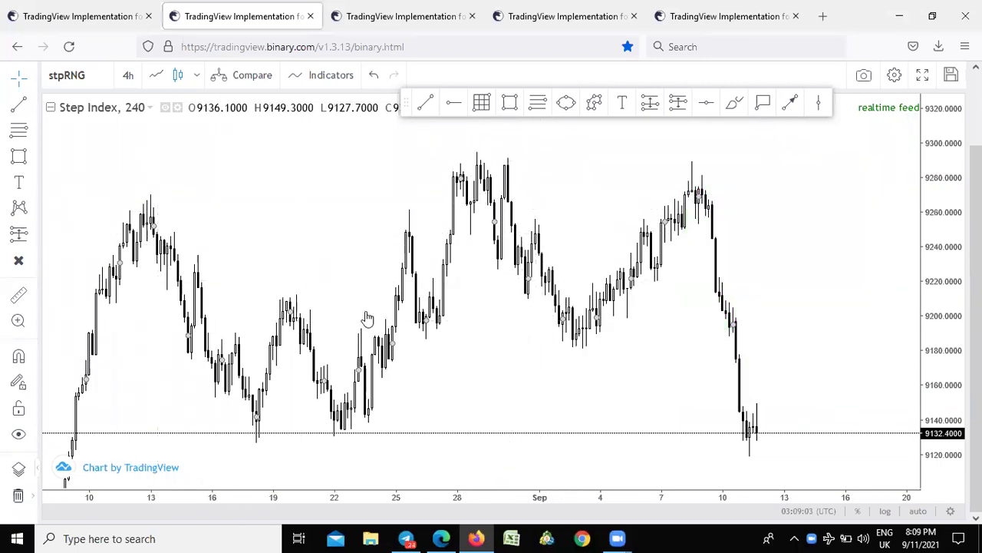
click(376, 78)
click(374, 75)
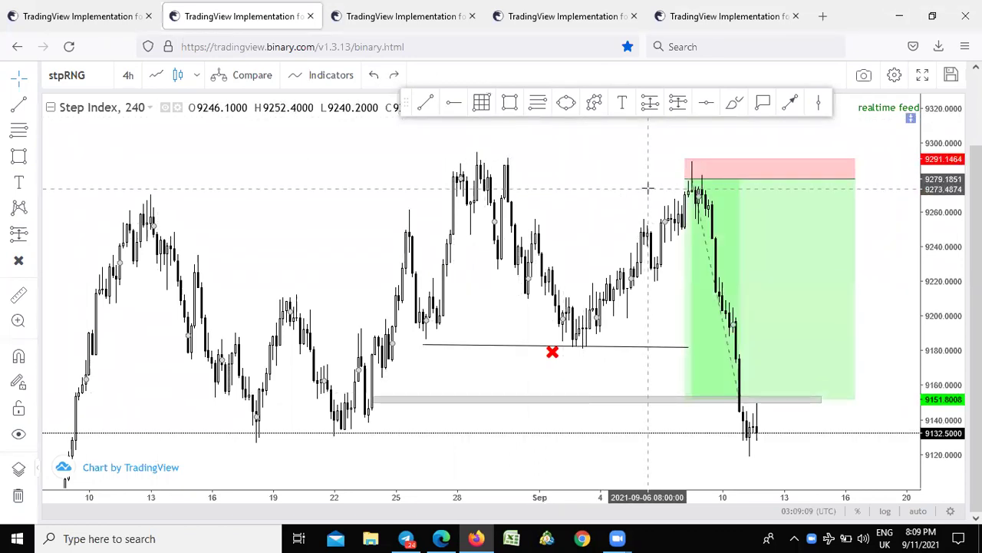
Inspect the short position's stop, target and risk/reward ratio against the surrounding price swings.
drag(647, 187, 501, 168)
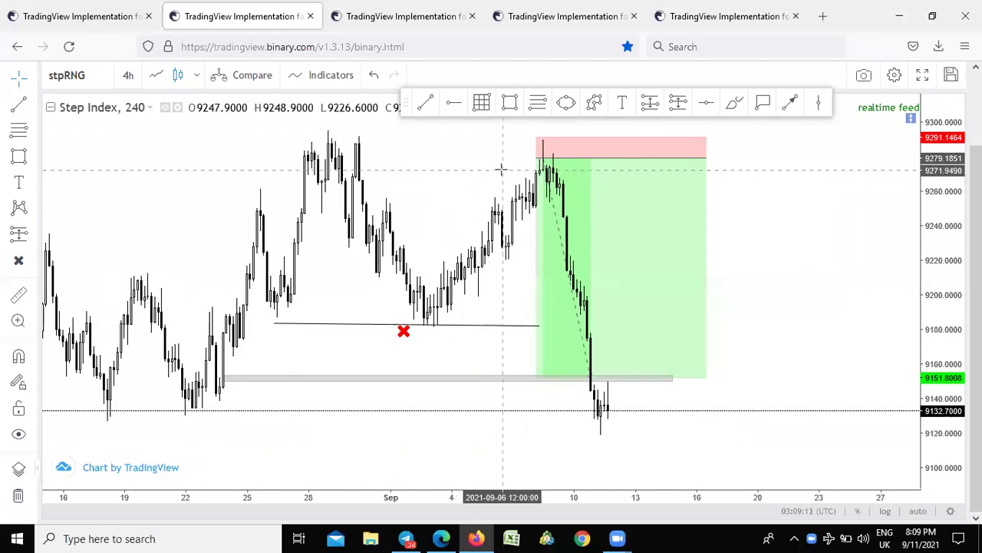
click(539, 160)
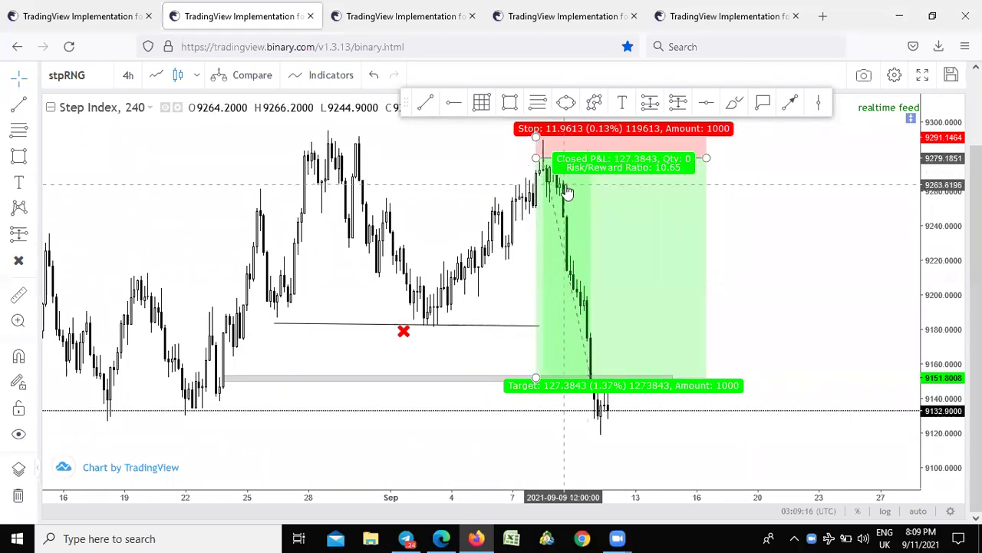
drag(440, 223, 465, 241)
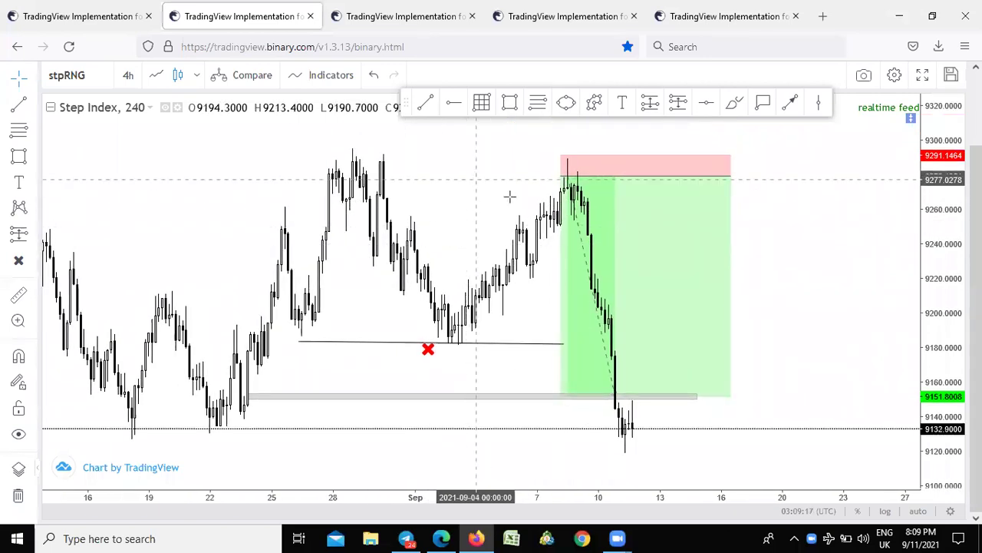
click(590, 221)
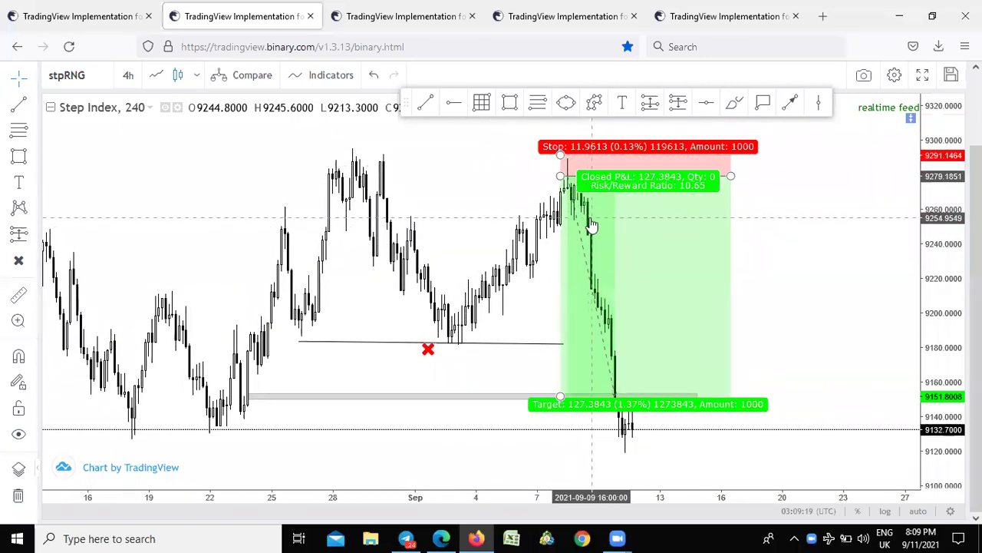
click(482, 223)
drag(483, 224, 553, 186)
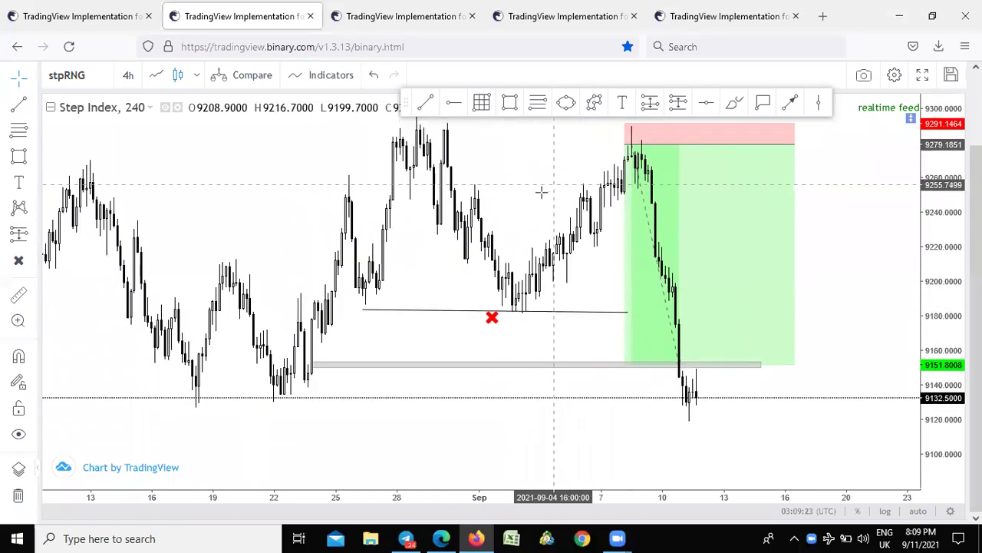
drag(504, 208, 493, 243)
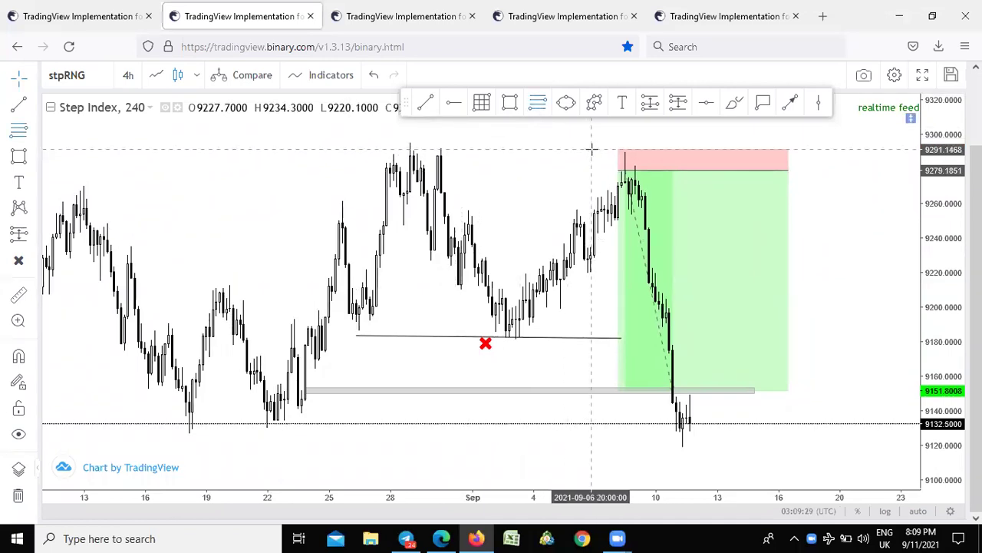
click(598, 152)
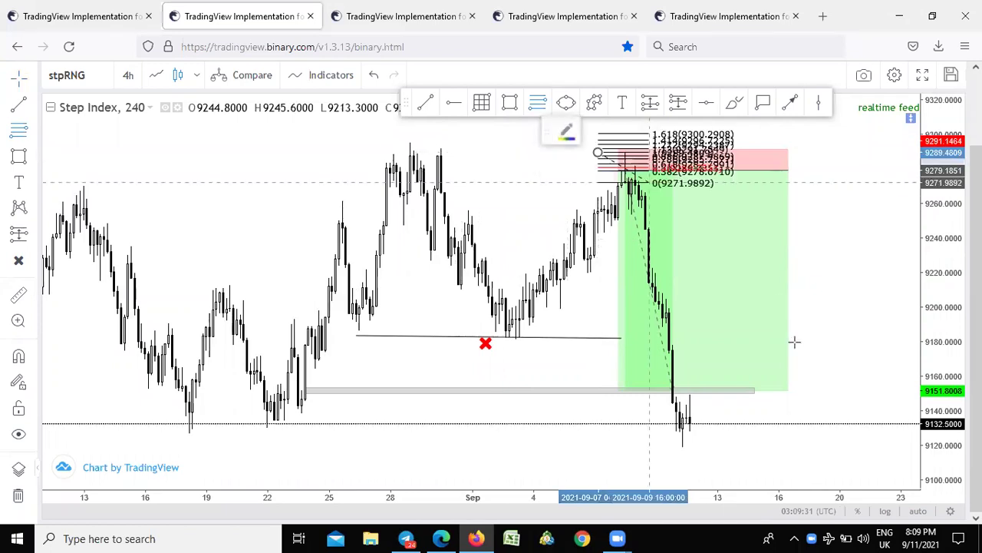
click(827, 424)
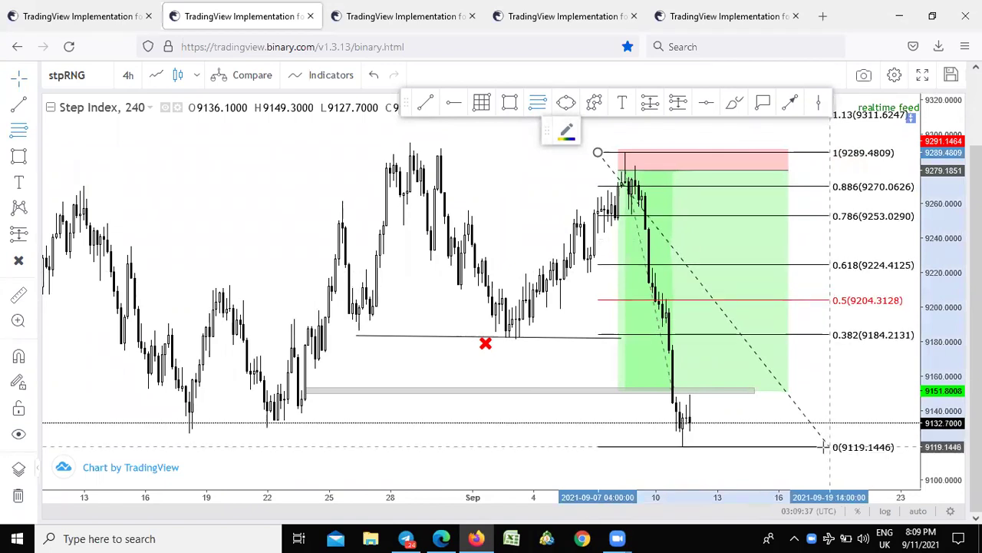
key(Escape)
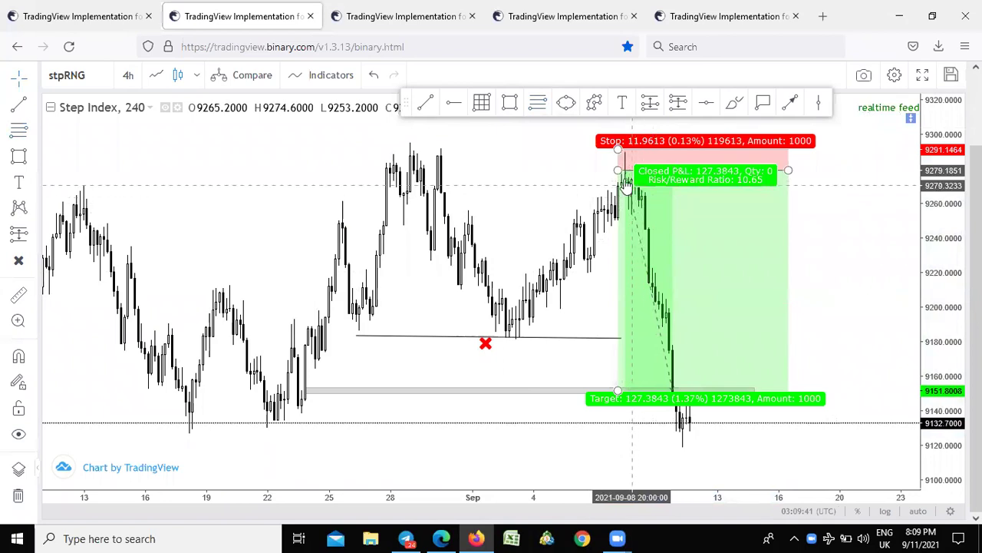
Set the Step Index chart interval to 1 hour and examine the price swings around the short entry.
click(125, 77)
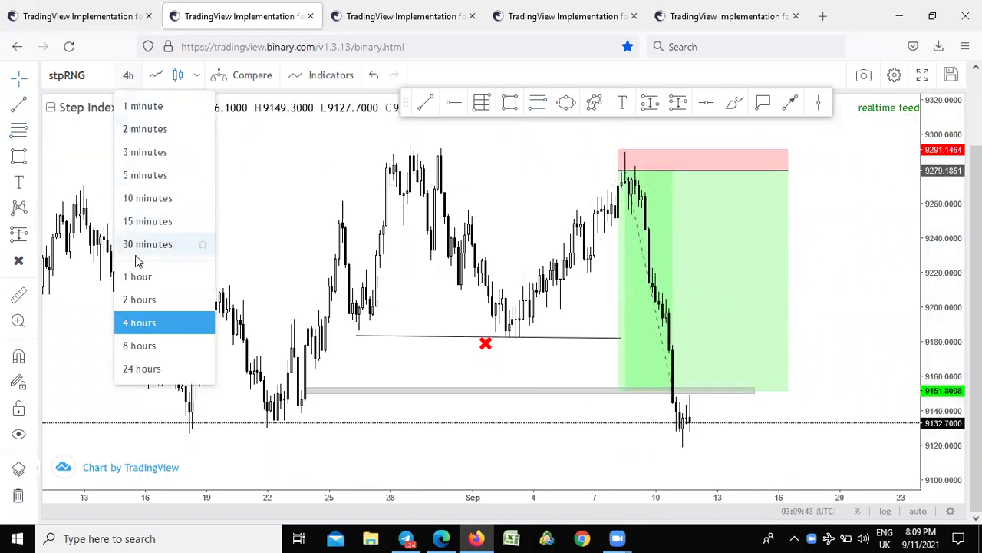
click(137, 284)
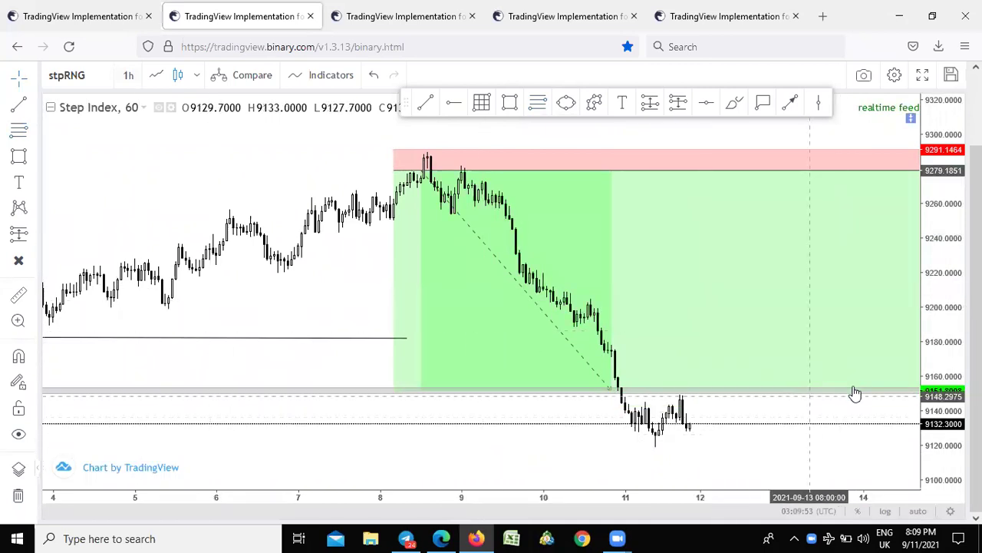
drag(946, 435, 946, 319)
drag(325, 248, 445, 363)
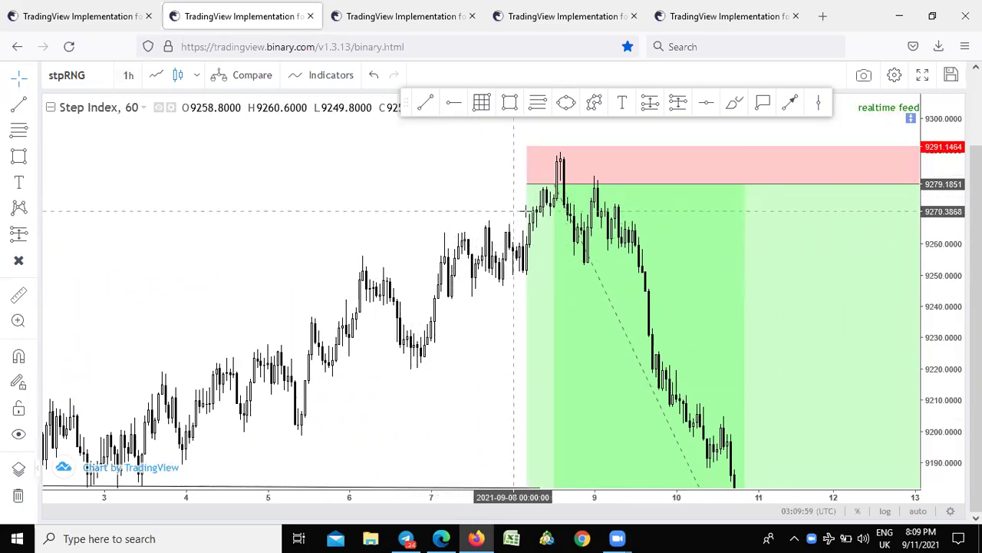
drag(402, 234, 366, 228)
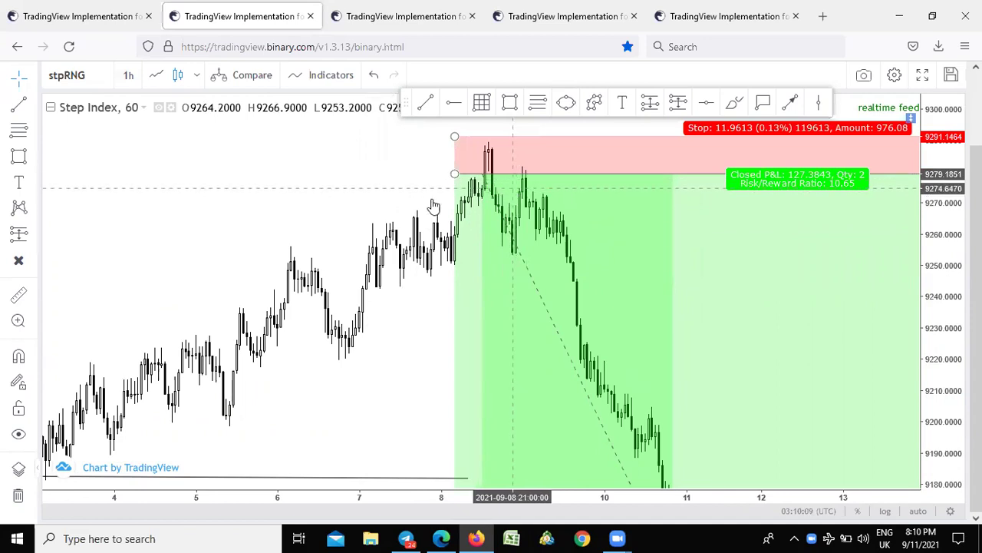
Draw a short horizontal trend line at about 9274.65 between the two peaks beside the short entry.
click(425, 103)
click(488, 188)
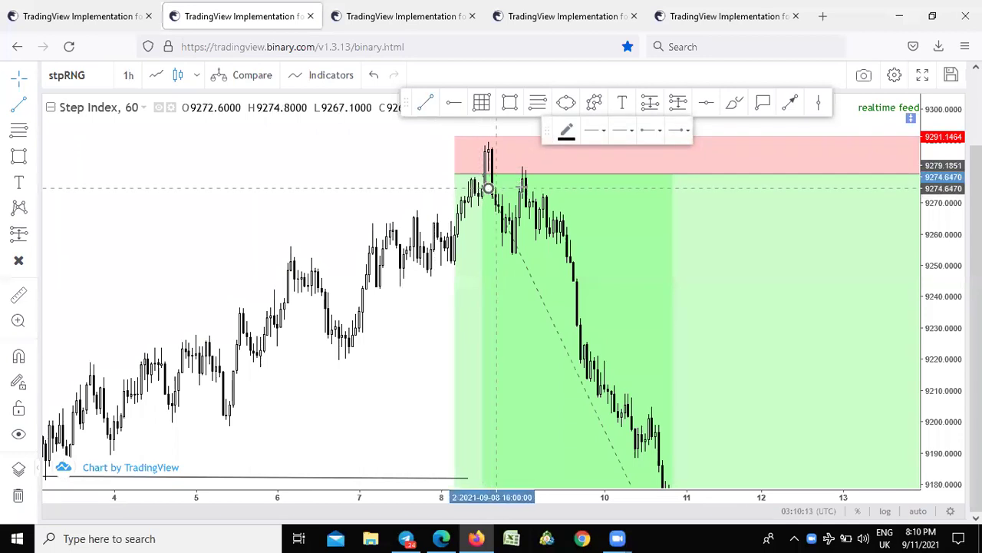
click(522, 188)
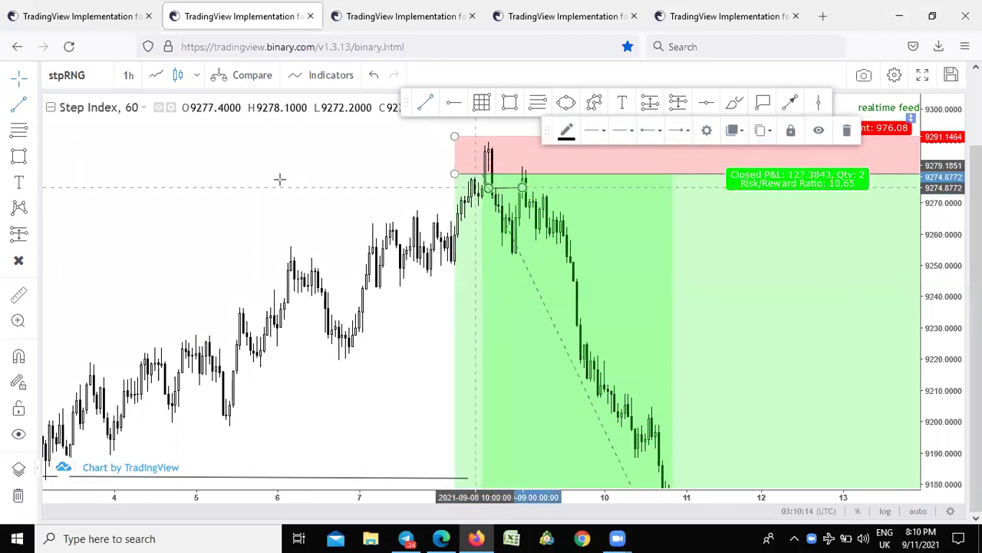
Set the interval to 30 minutes and draw a grey rectangle over the second peak, from about 9282.5 down to 9274.7.
click(128, 75)
click(147, 251)
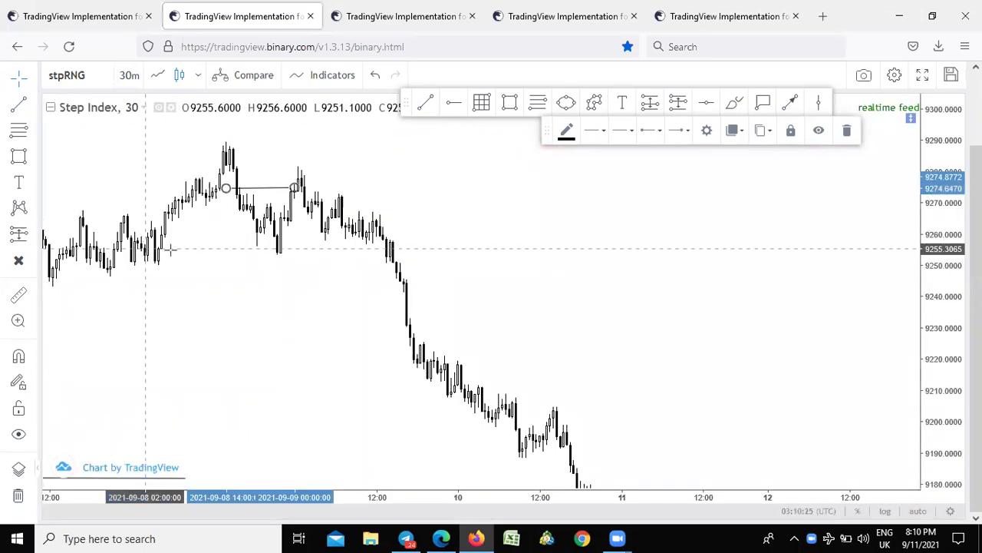
drag(435, 233, 484, 233)
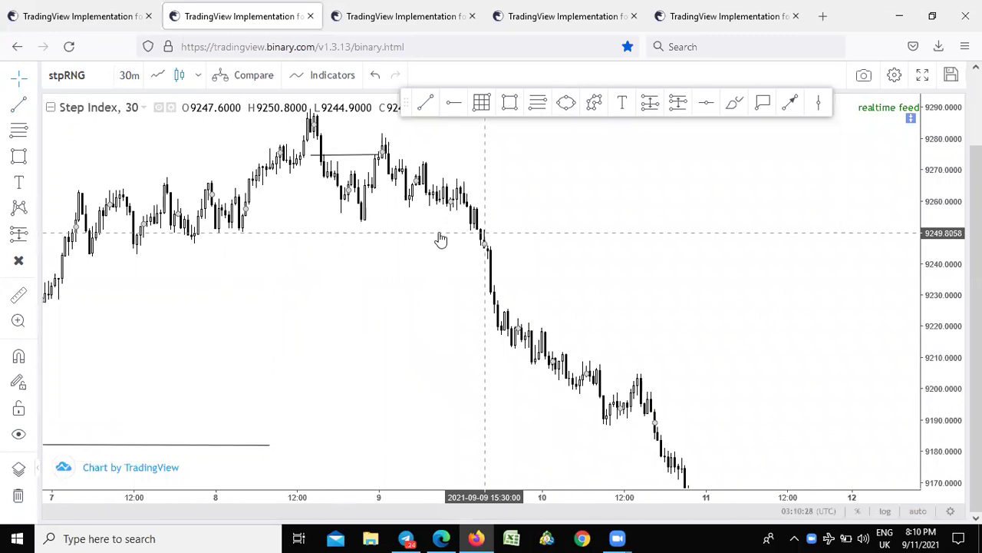
mouse_move(408, 268)
mouse_down()
mouse_move(404, 297)
mouse_move(425, 300)
mouse_up()
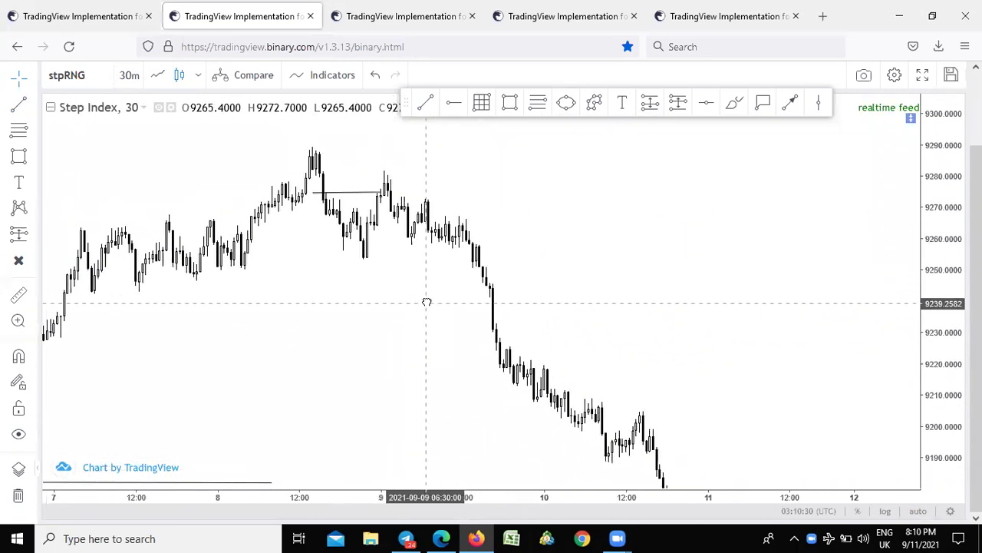
click(519, 106)
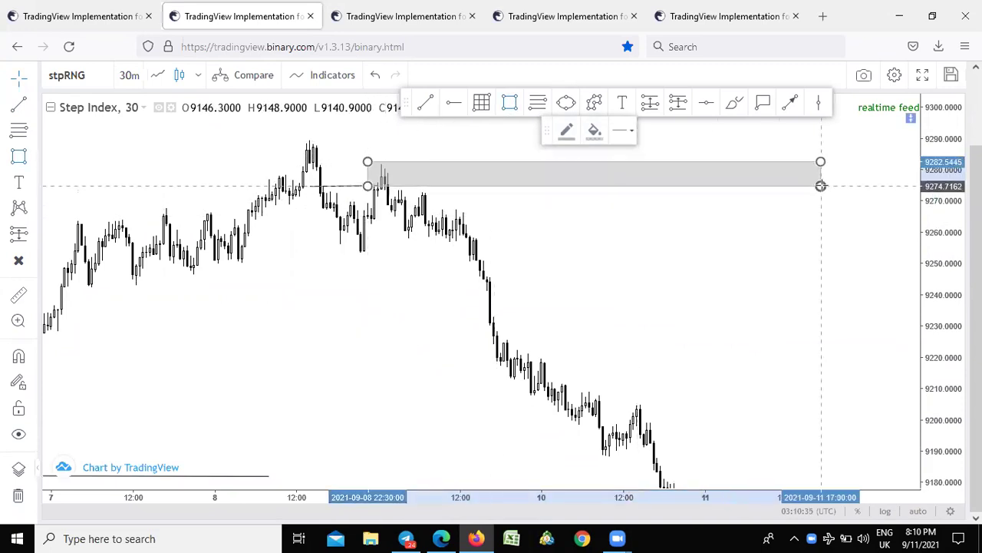
drag(820, 186, 820, 186)
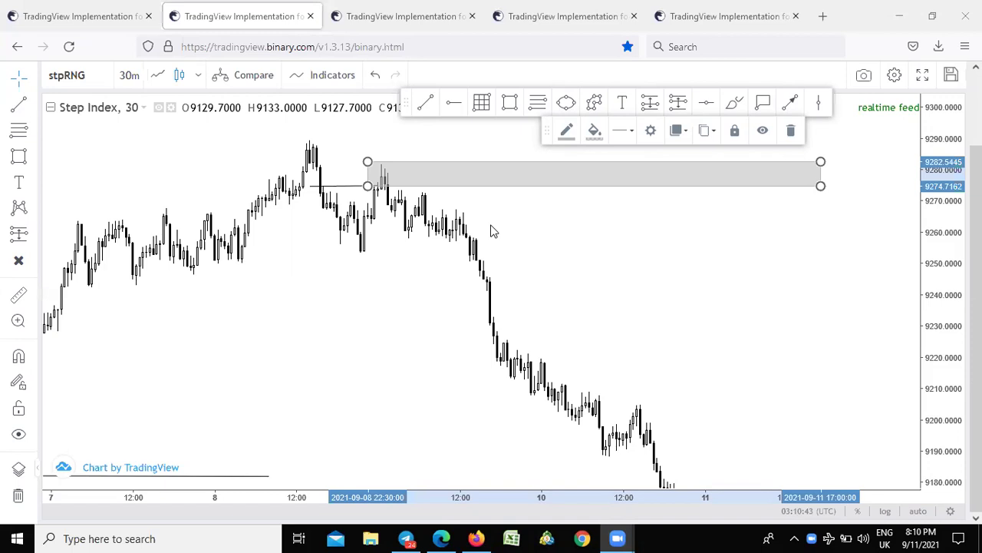
Return the Step Index chart interval to 4 hours after following the fall below the lower grey zone.
scroll(438, 253, down, 2)
scroll(438, 264, up, 1)
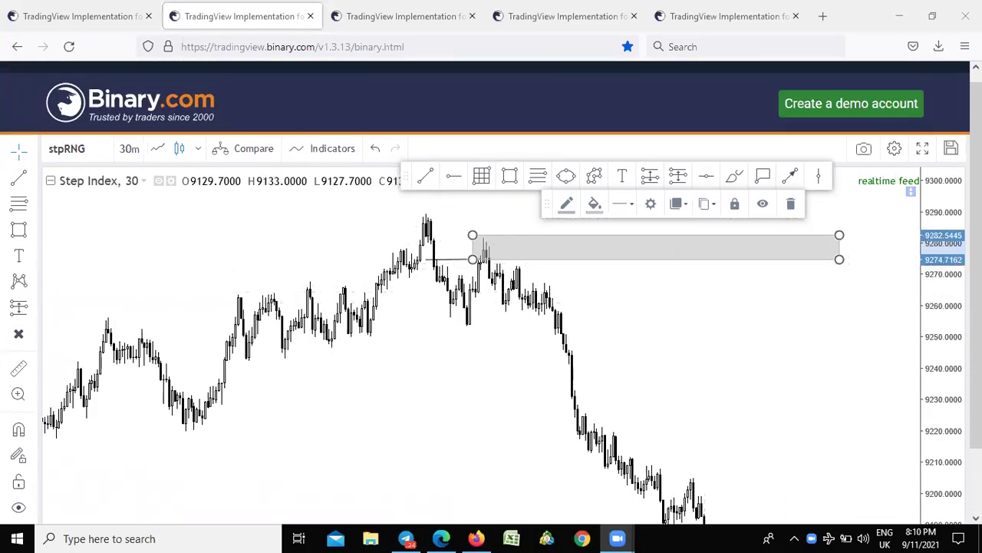
drag(976, 338, 976, 400)
click(386, 241)
drag(387, 240, 382, 146)
drag(469, 223, 295, 153)
click(129, 75)
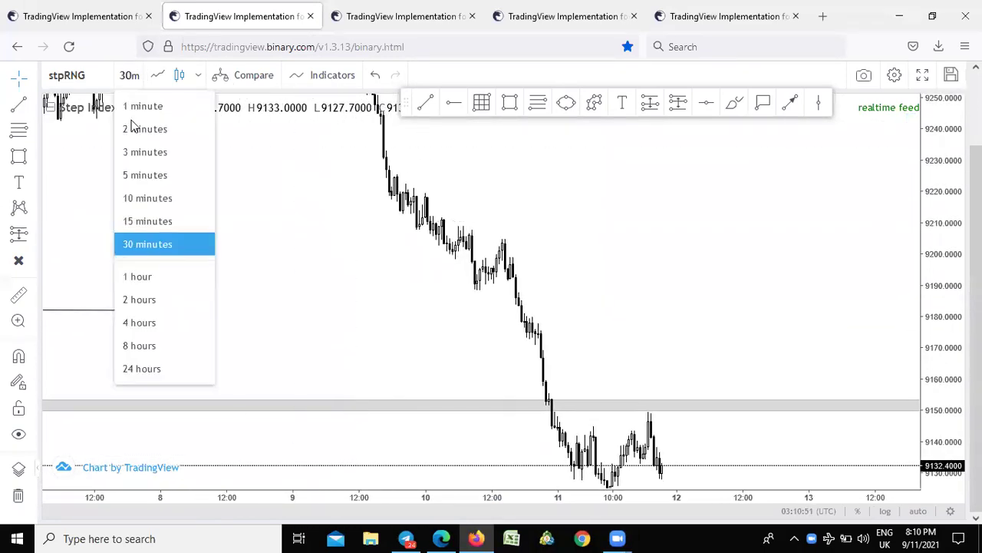
click(152, 325)
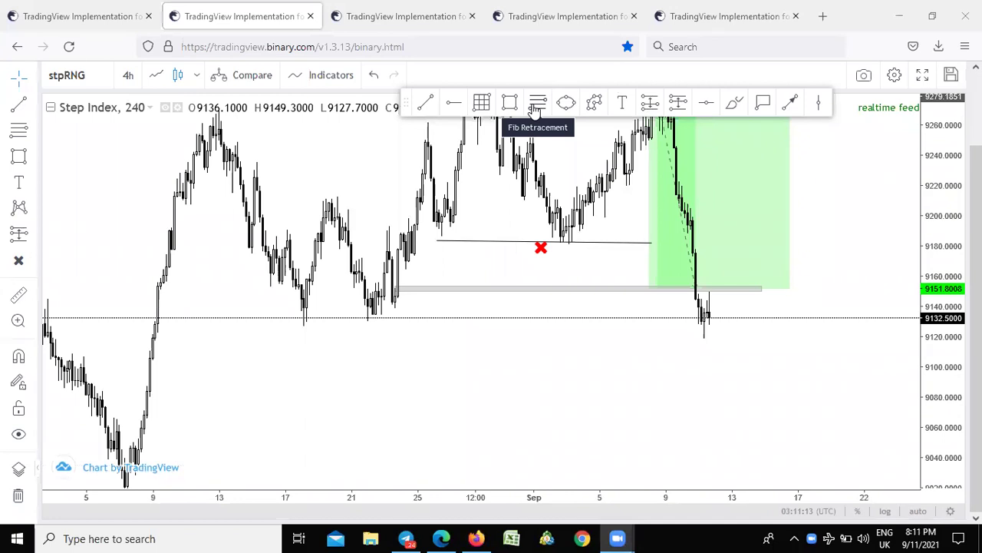
key(XF86AudioRaiseVolume)
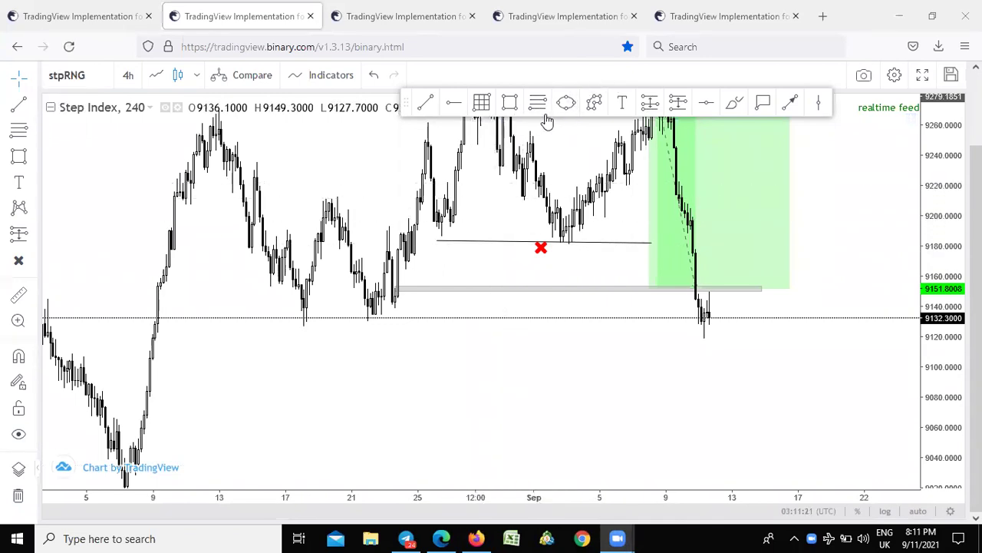
Draw a wide grey rectangle below the current price, spanning about 9110 to 9060 from the early-August rally past the latest candles.
click(509, 103)
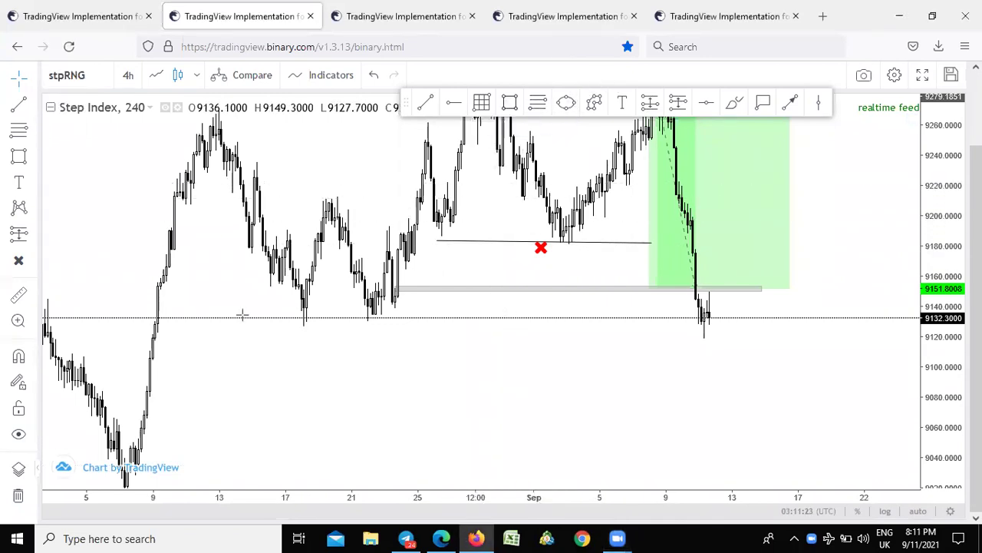
click(130, 350)
click(861, 425)
drag(874, 248, 863, 332)
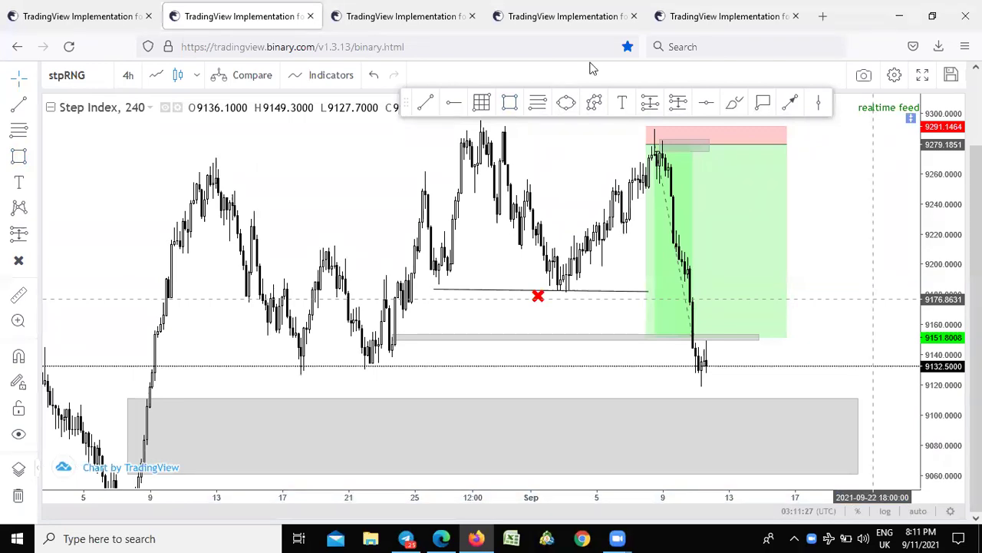
drag(793, 308, 780, 342)
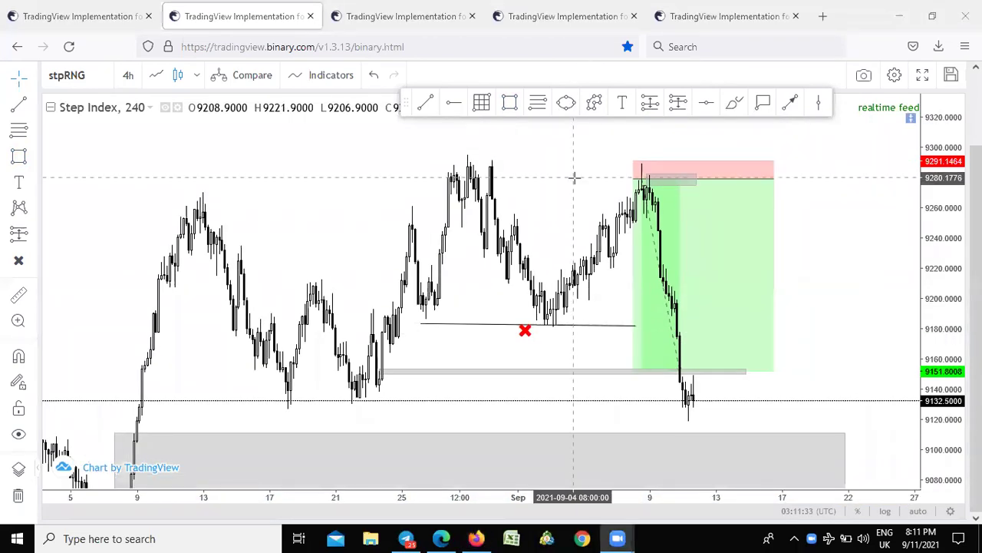
Set the Step Index chart interval to 1 hour and examine the rising swings leading into the short entry.
mouse_move(638, 203)
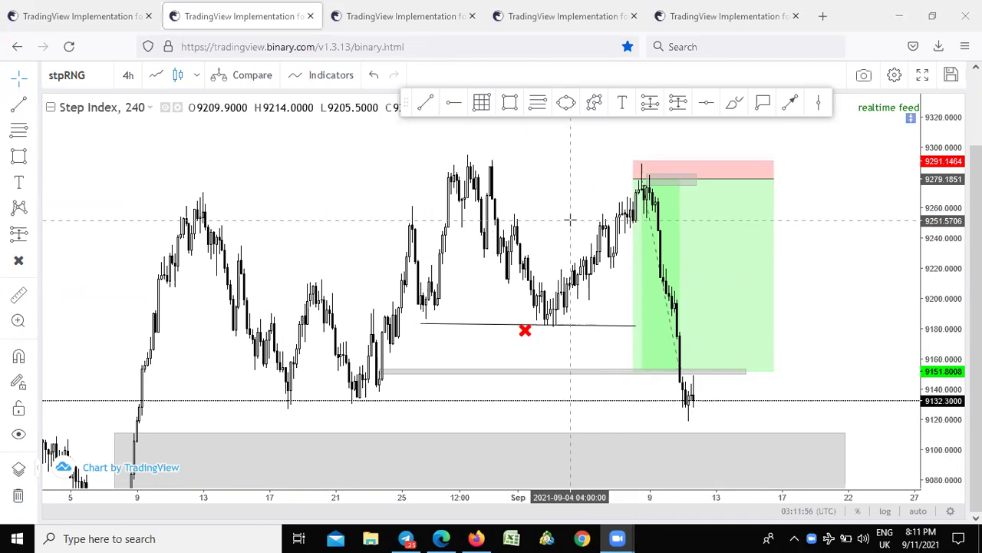
click(128, 74)
click(136, 277)
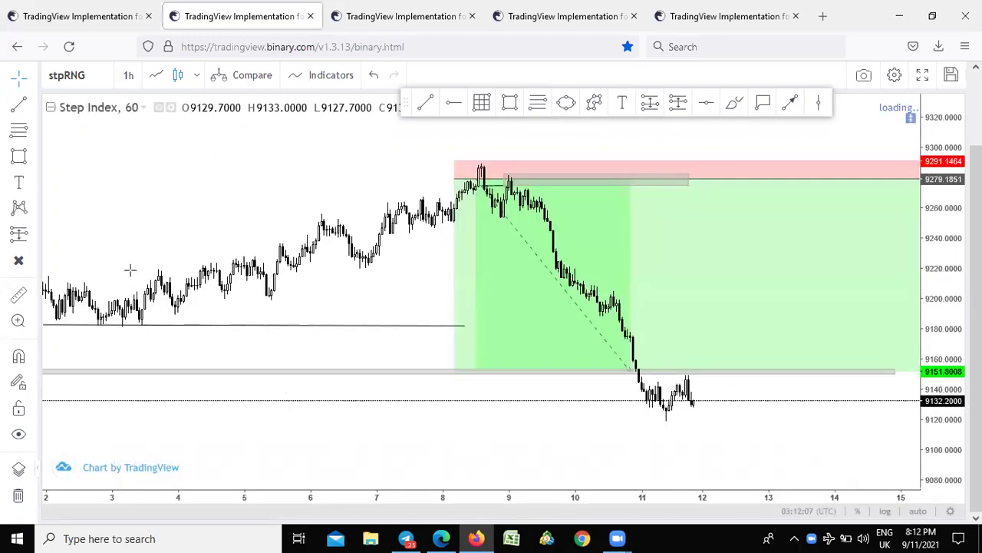
drag(950, 403, 958, 215)
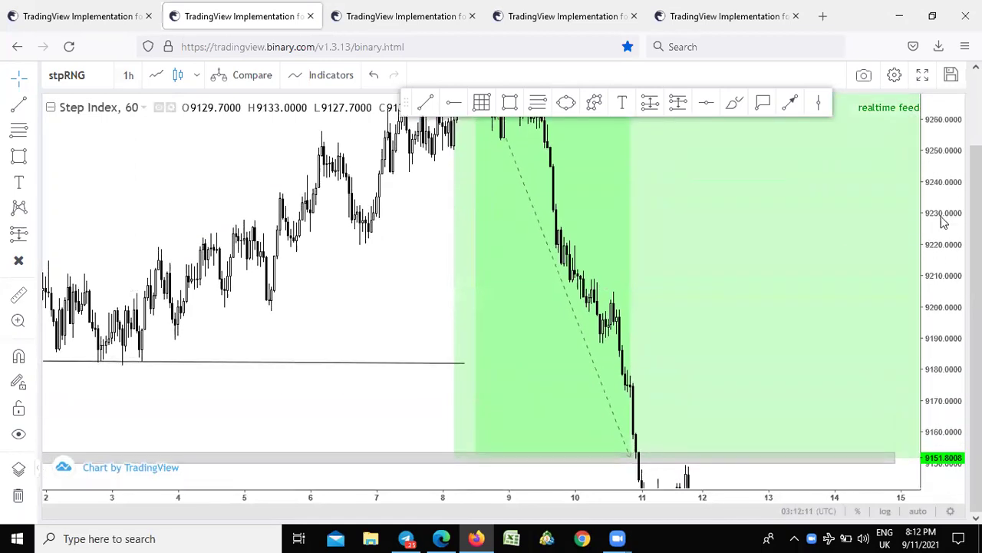
drag(423, 230, 457, 325)
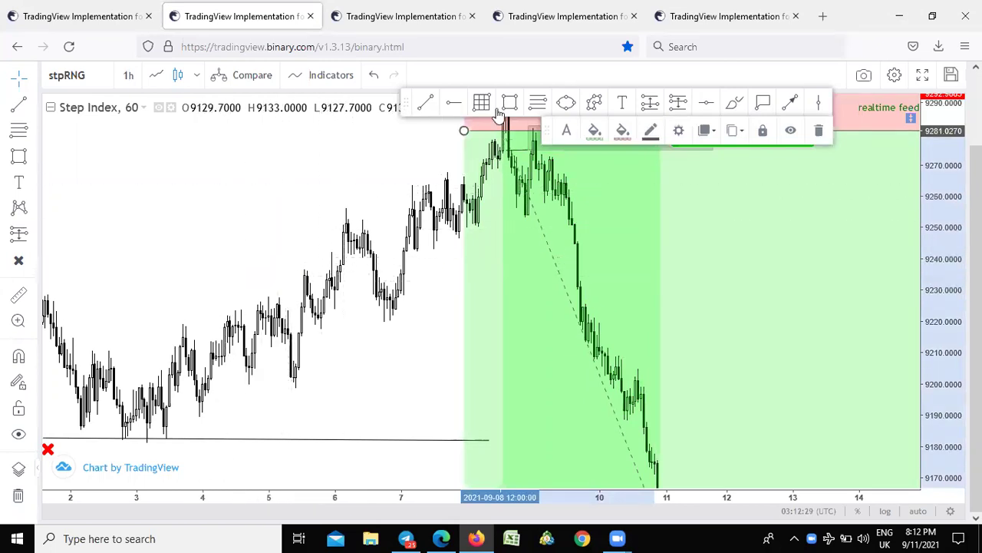
Sketch a polyline beside the early-September candles showing rising zigzag swings, a sharp drop and a retest of a horizontal level.
click(592, 103)
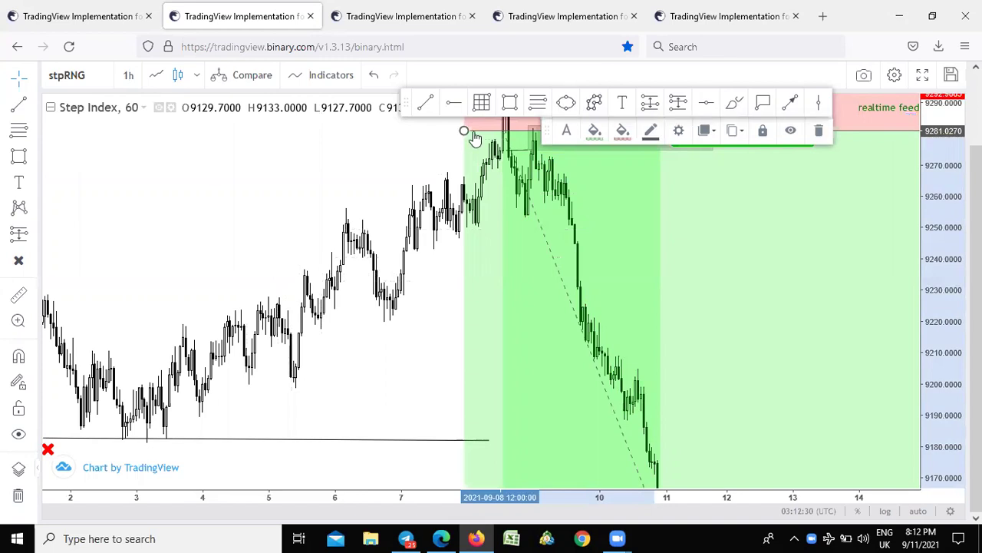
click(83, 255)
click(94, 213)
click(108, 247)
click(133, 203)
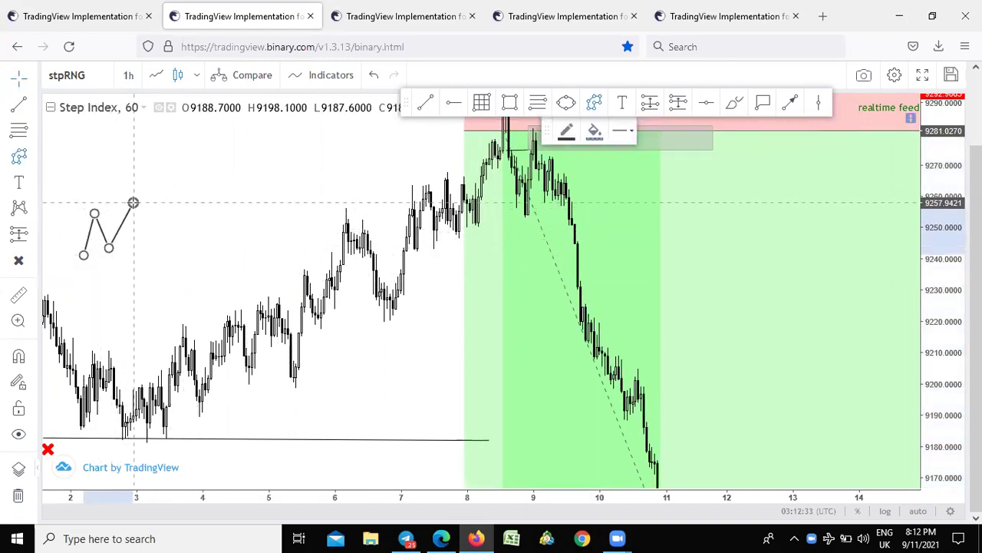
click(152, 231)
click(165, 188)
click(175, 208)
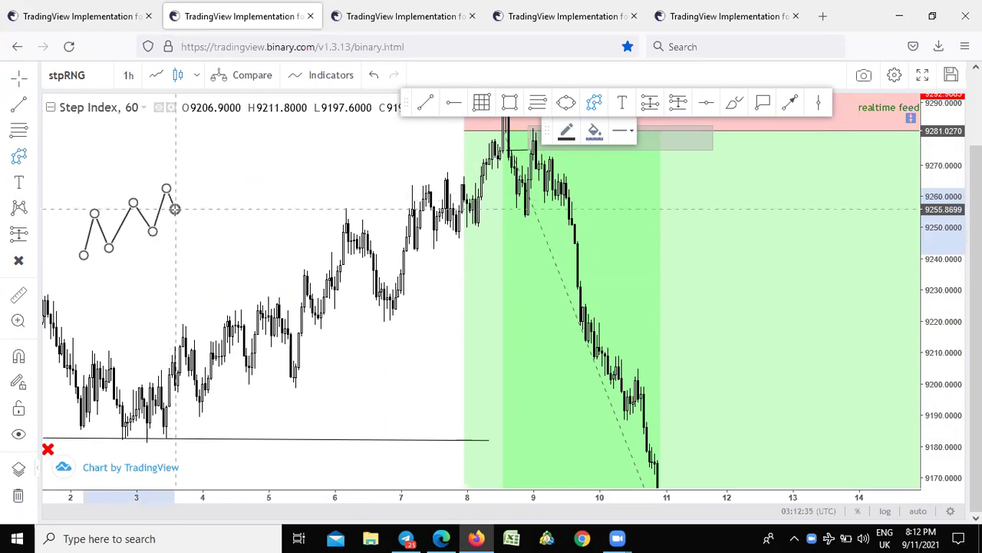
click(189, 168)
click(230, 271)
click(244, 185)
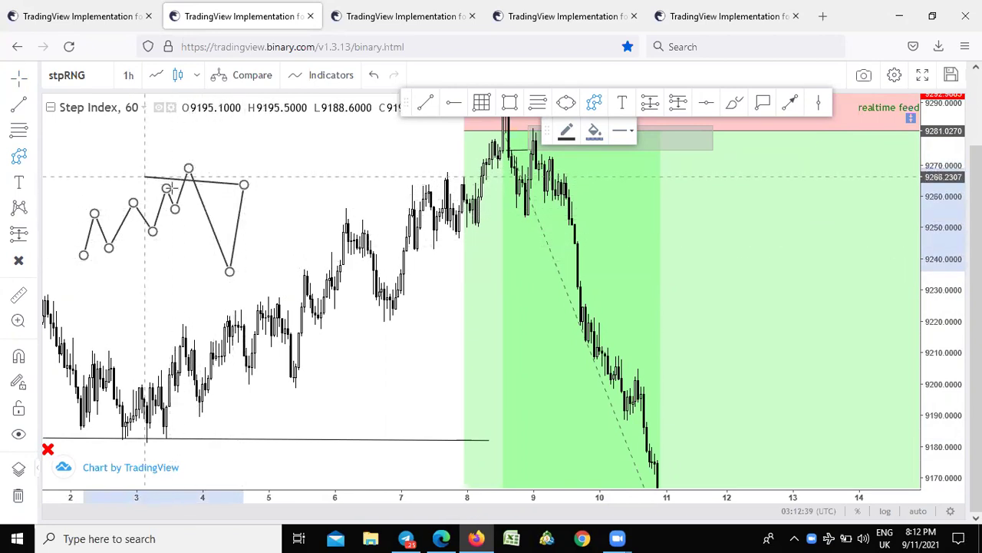
click(125, 187)
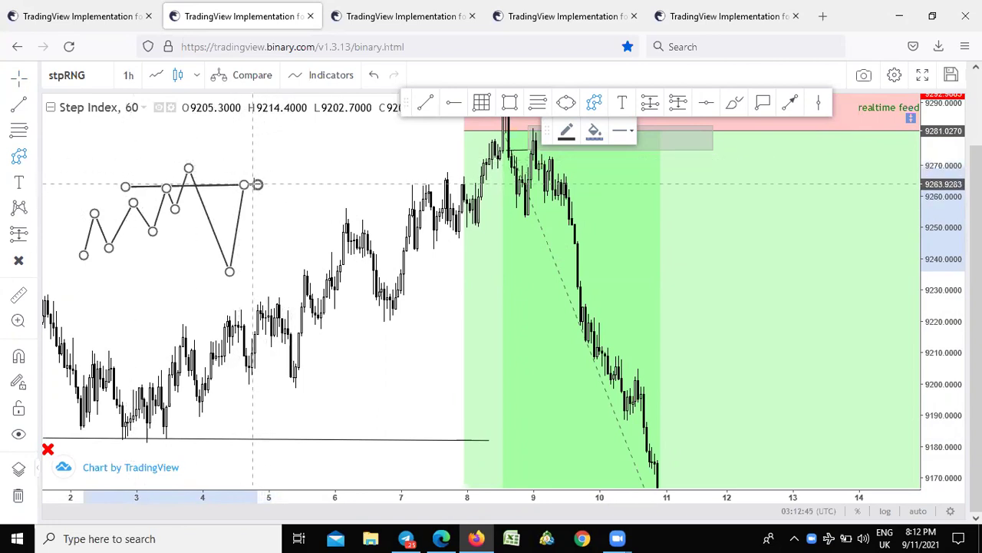
click(258, 185)
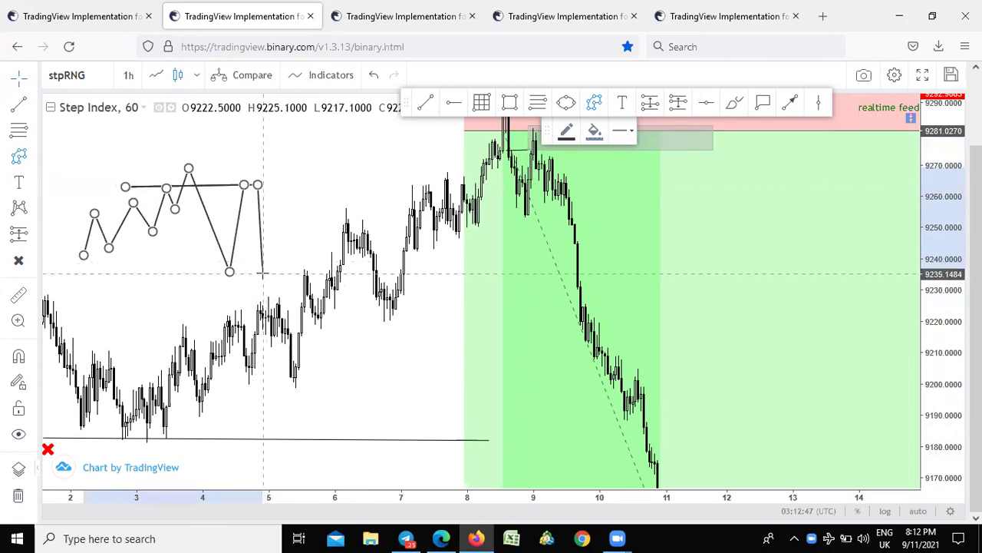
key(Escape)
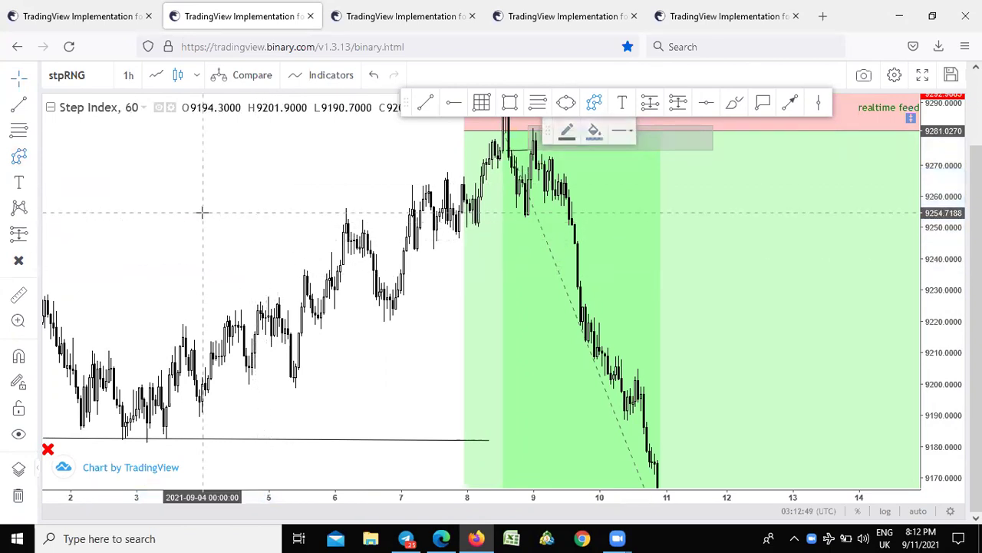
Look through the other open charts, Boom 500 Index and Jump 10 Index.
click(331, 23)
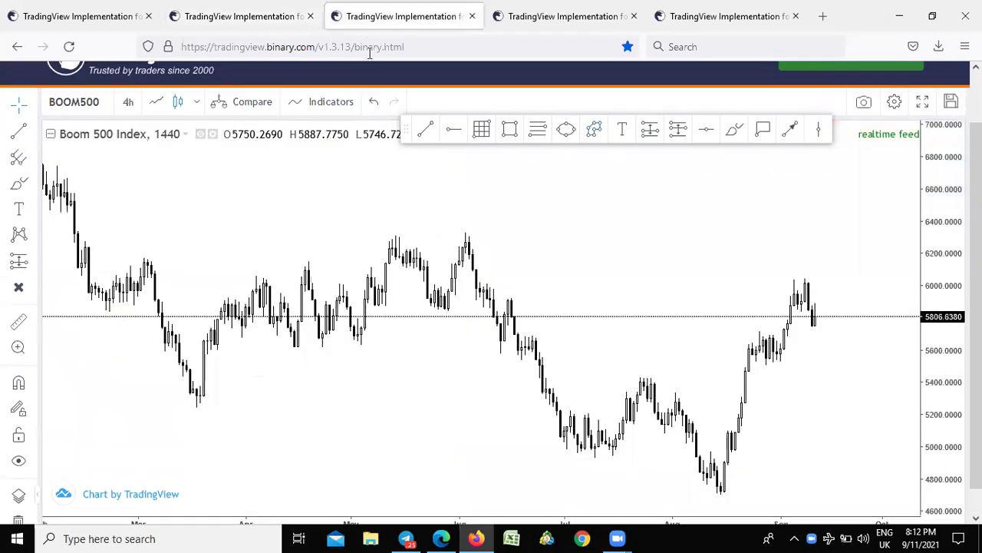
click(521, 23)
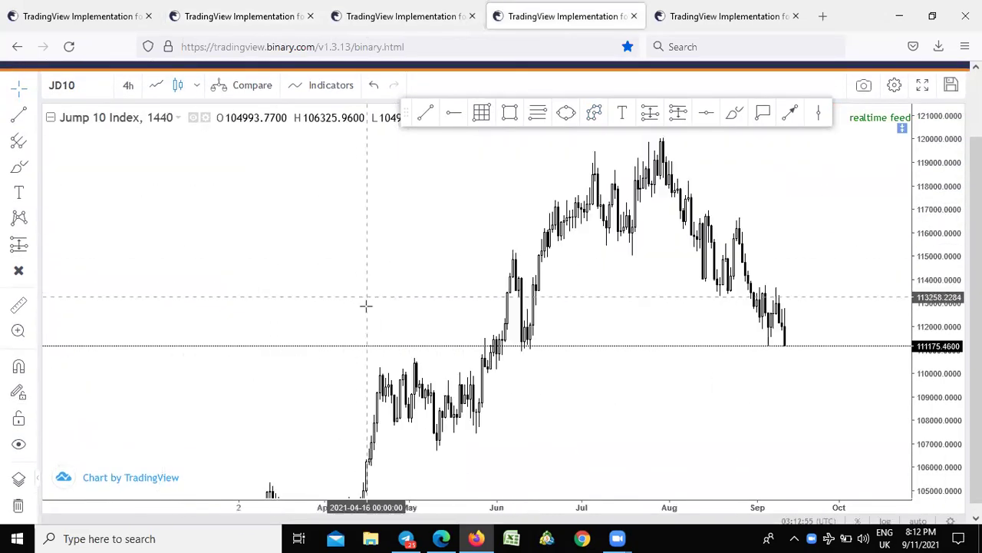
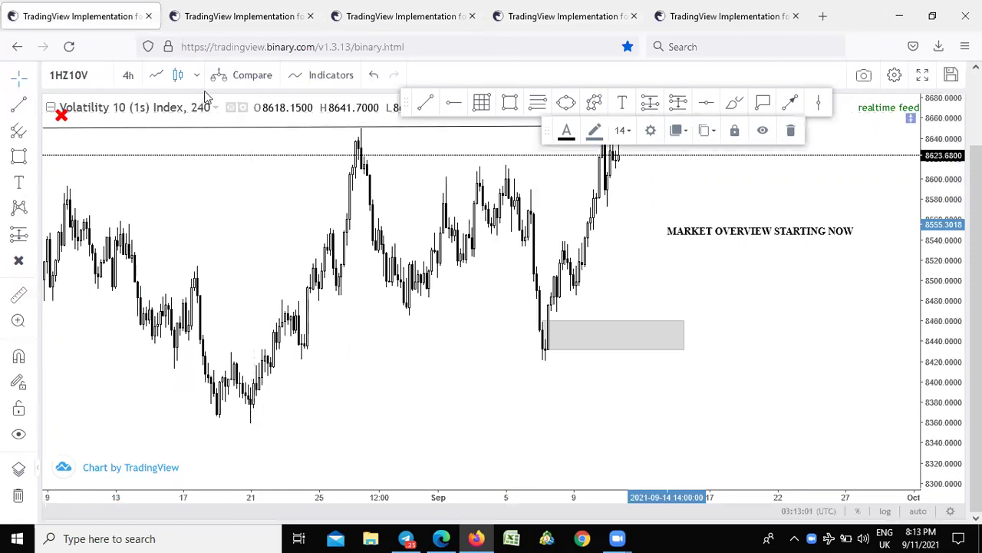
Draw a grey rectangle on the Volatility 10 (1s) chart from the 24 August low to 11 September, spanning about 8445 to 8425.
drag(254, 274, 271, 298)
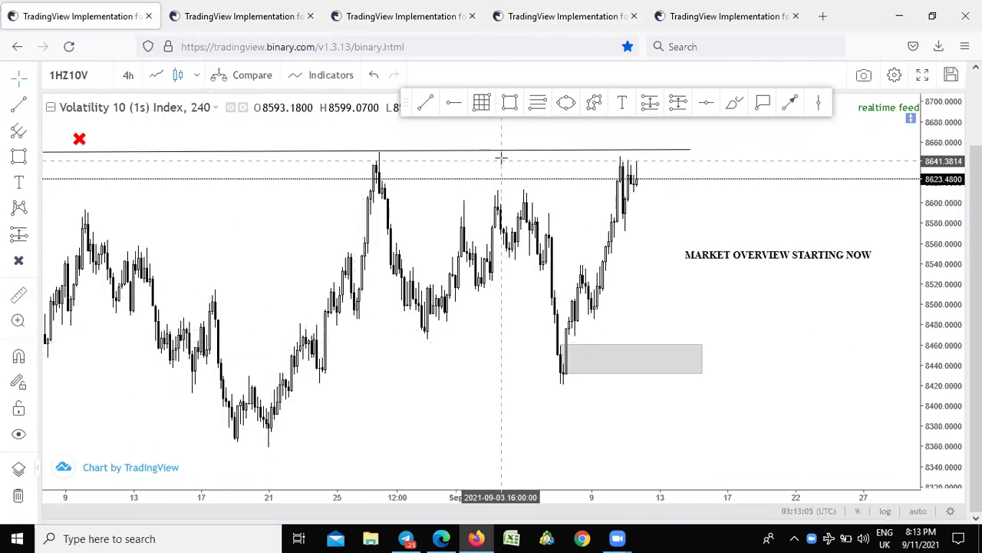
click(325, 360)
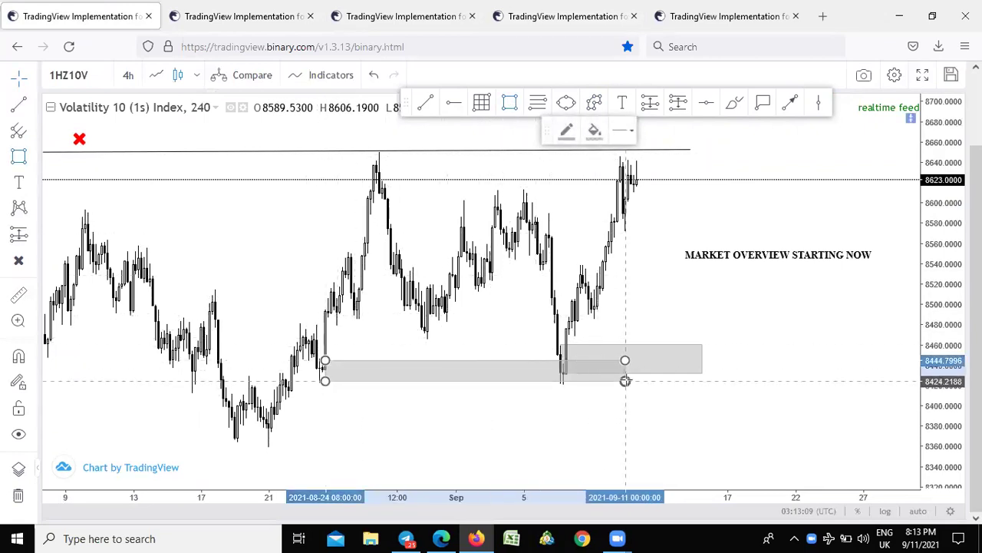
click(625, 380)
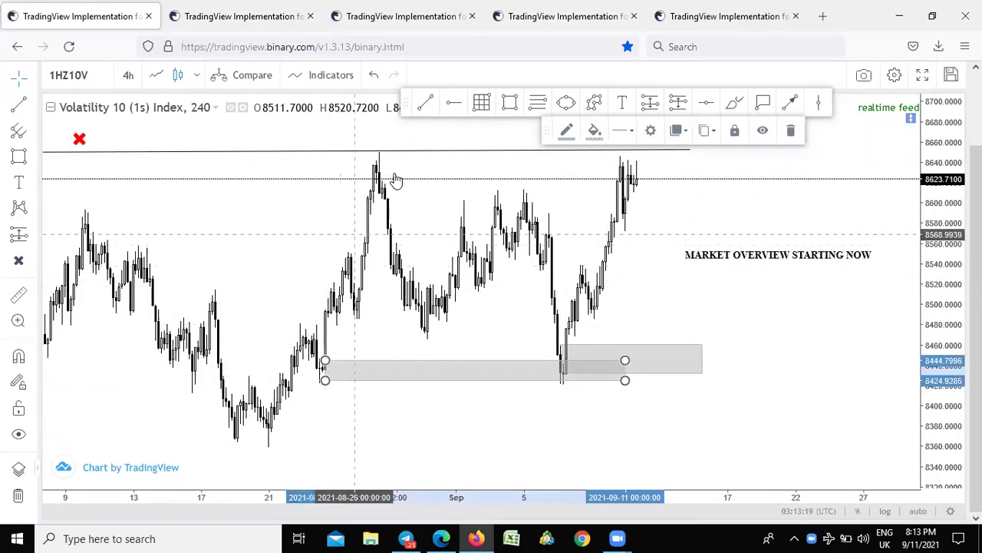
click(478, 153)
Examine the 4-hour swings between the resistance line across the highs and the two grey zones below, back to late July.
drag(479, 154, 485, 170)
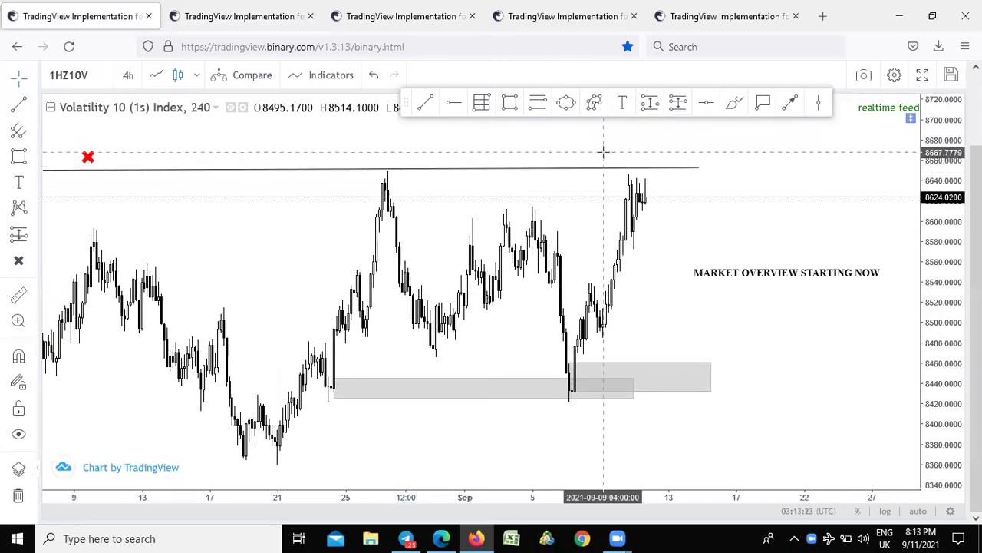
drag(604, 153, 487, 153)
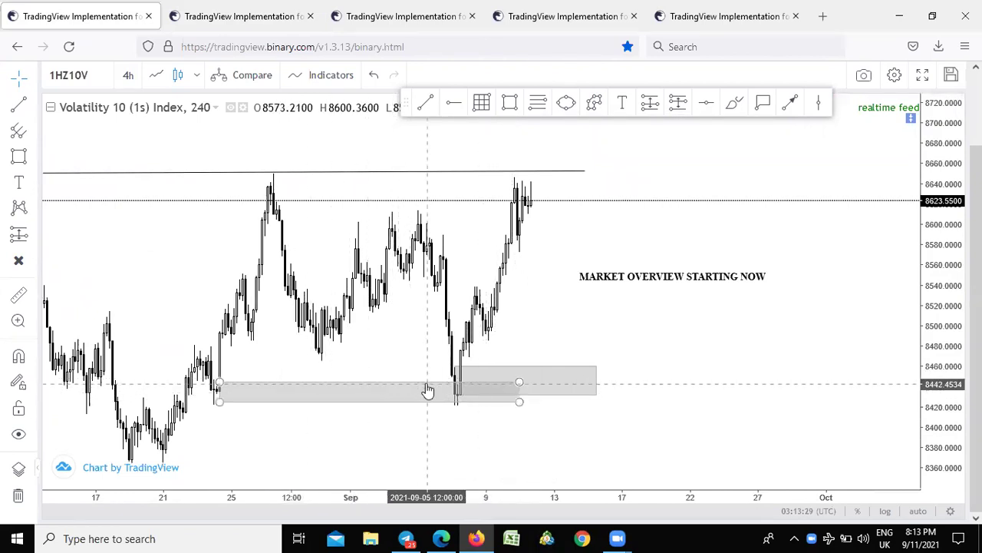
scroll(428, 389, down, 1)
drag(307, 372, 365, 328)
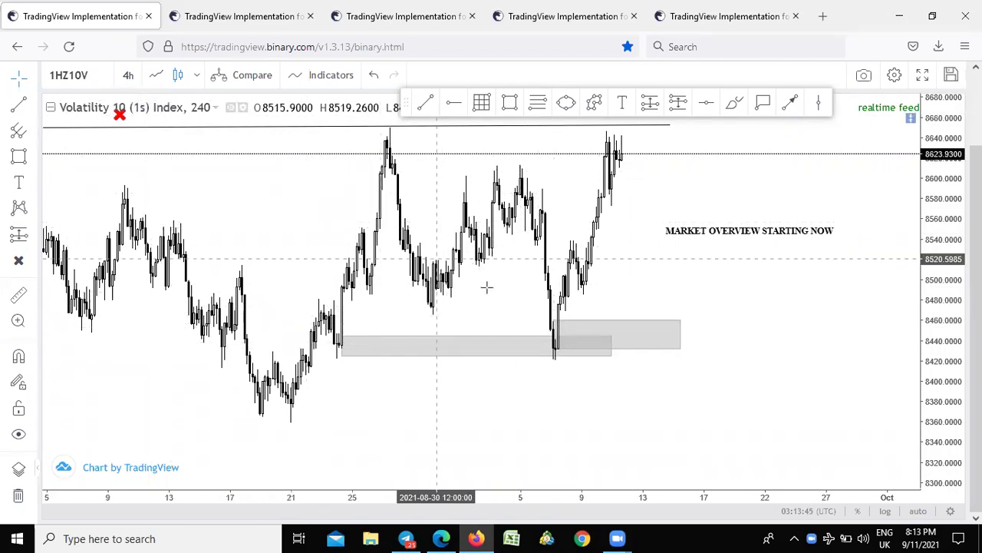
drag(487, 285, 500, 330)
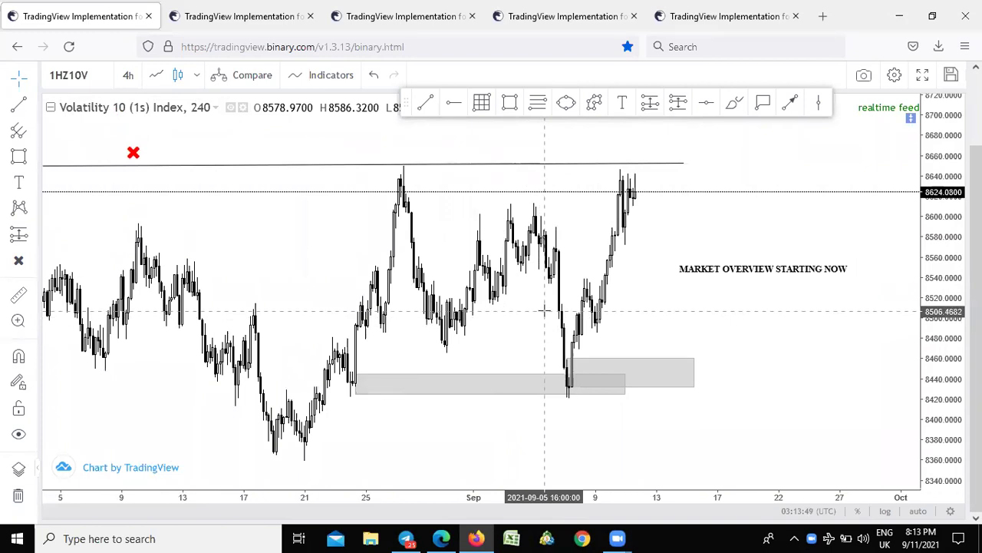
scroll(521, 214, down, 1)
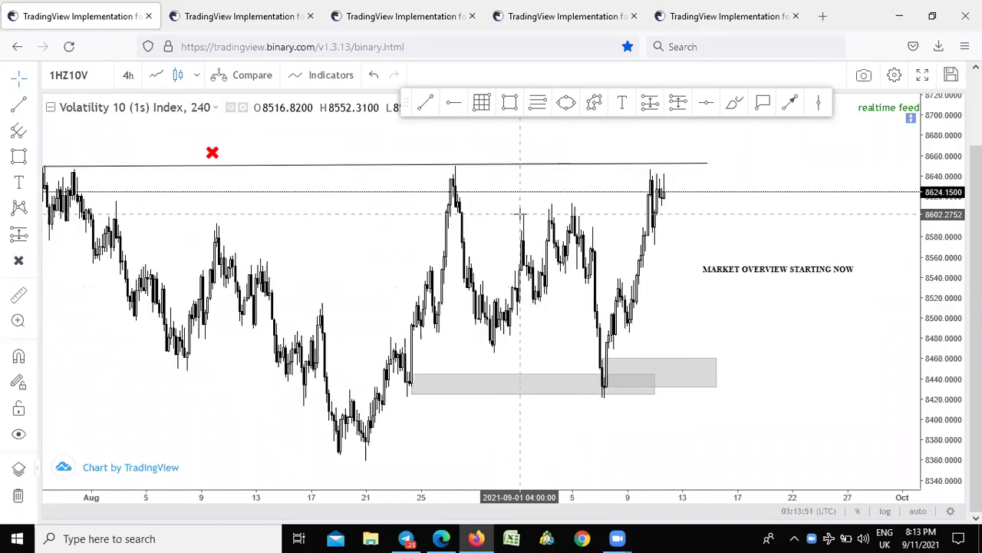
scroll(522, 194, down, 2)
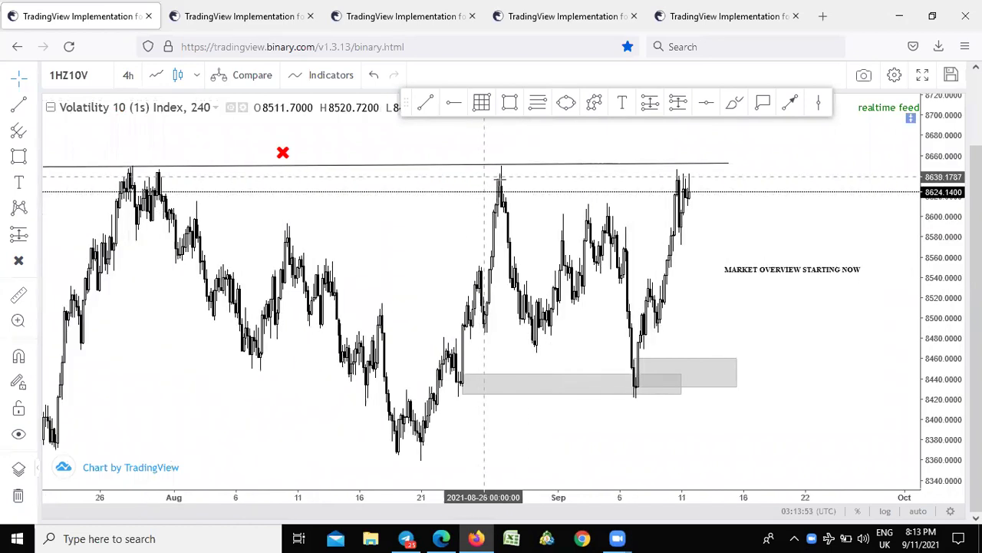
scroll(480, 159, up, 1)
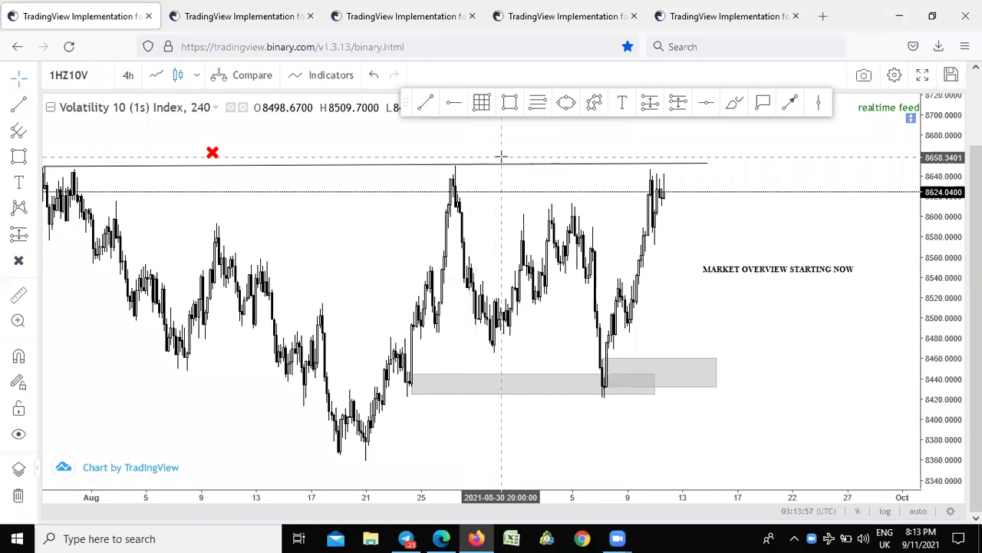
scroll(537, 155, down, 1)
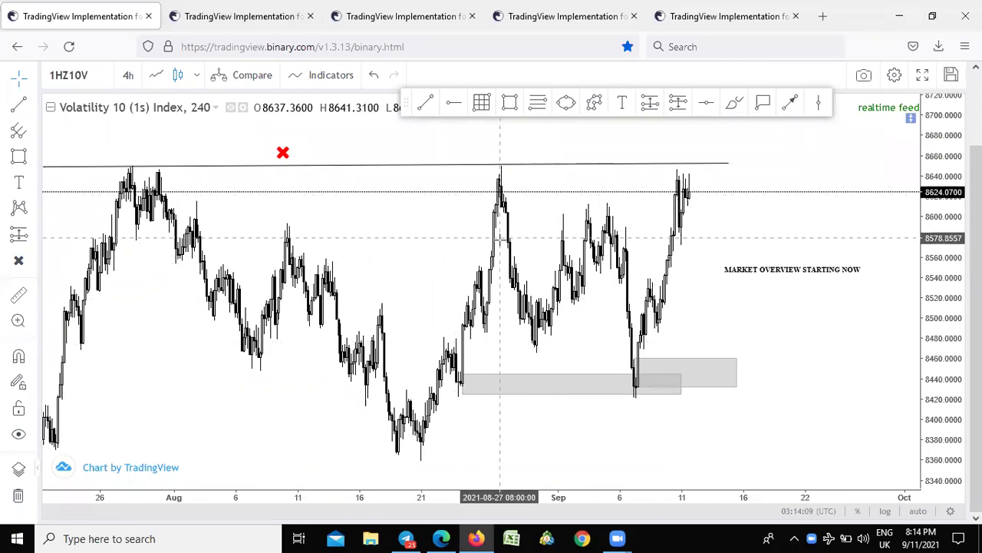
Take a snapshot of the Volatility 10 (1s) chart, copy its image link and switch to the Zoom window.
click(854, 80)
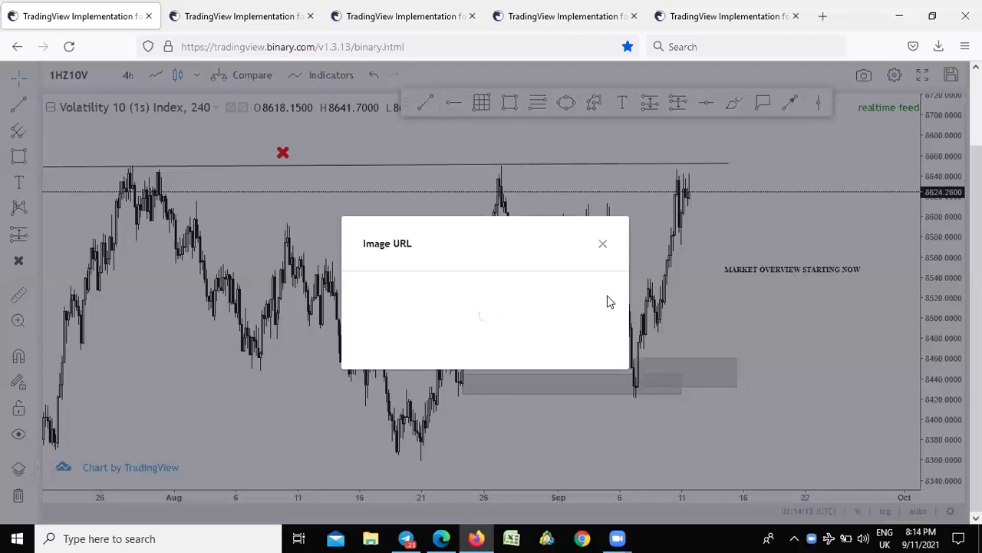
click(581, 307)
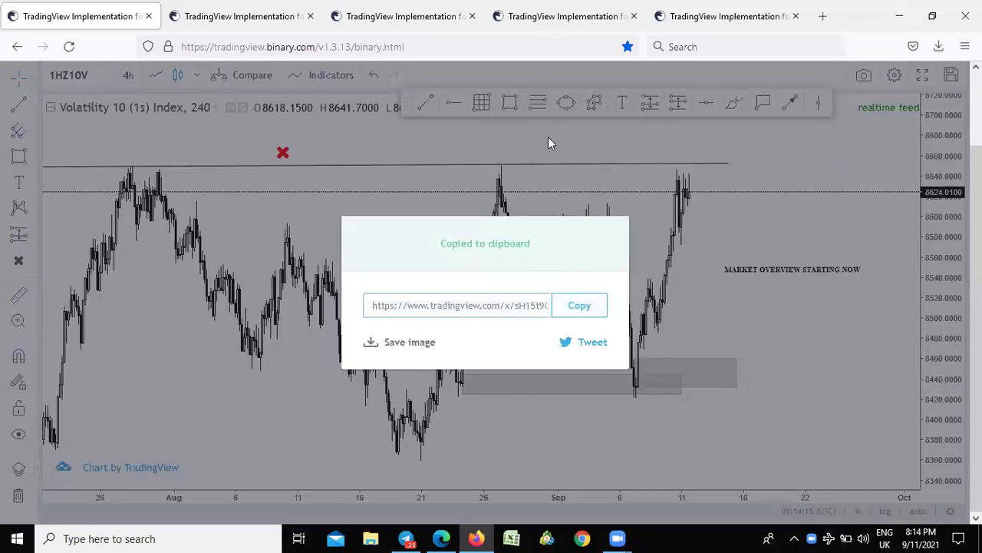
key(alt+Tab)
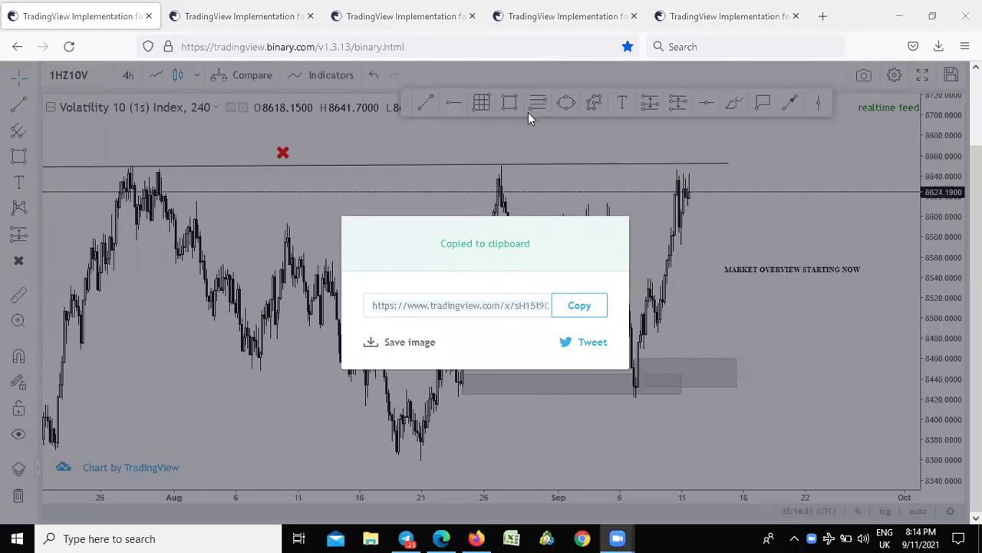
Review the 1-hour Step Index chart from the short position down to the latest candles.
click(225, 17)
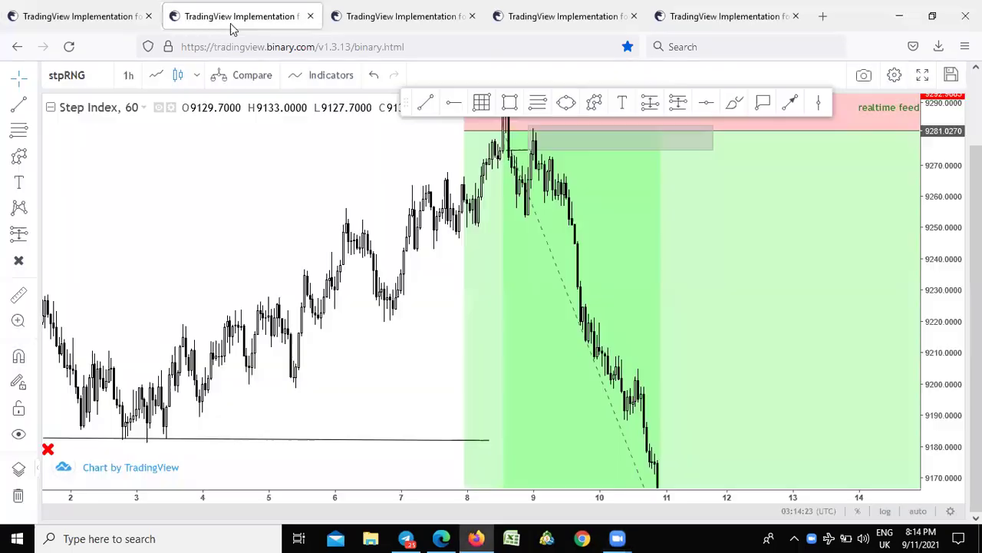
drag(311, 240, 325, 157)
drag(941, 300, 939, 389)
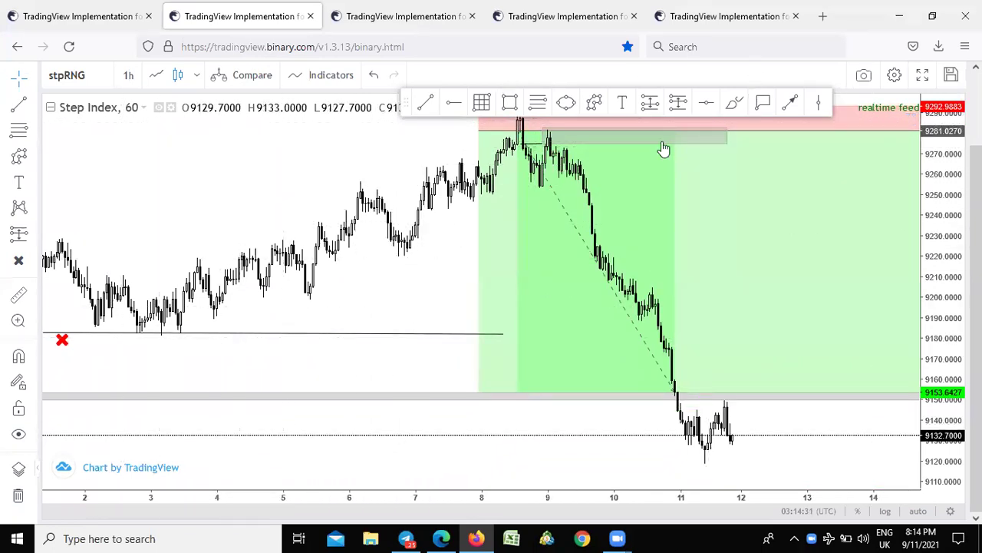
click(587, 161)
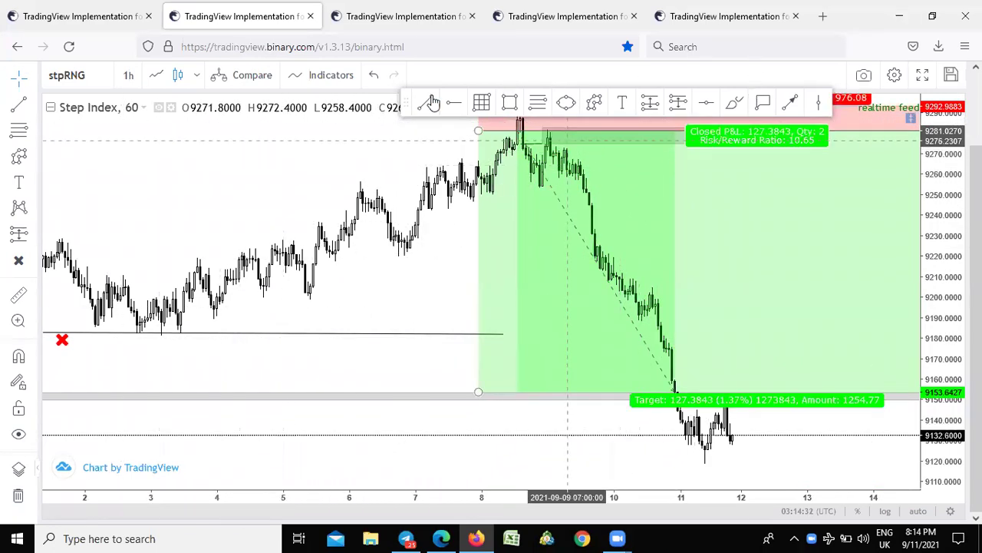
Replace the Boom 500 Index chart with the Jump 50 Index from the synthetic indices list.
click(401, 19)
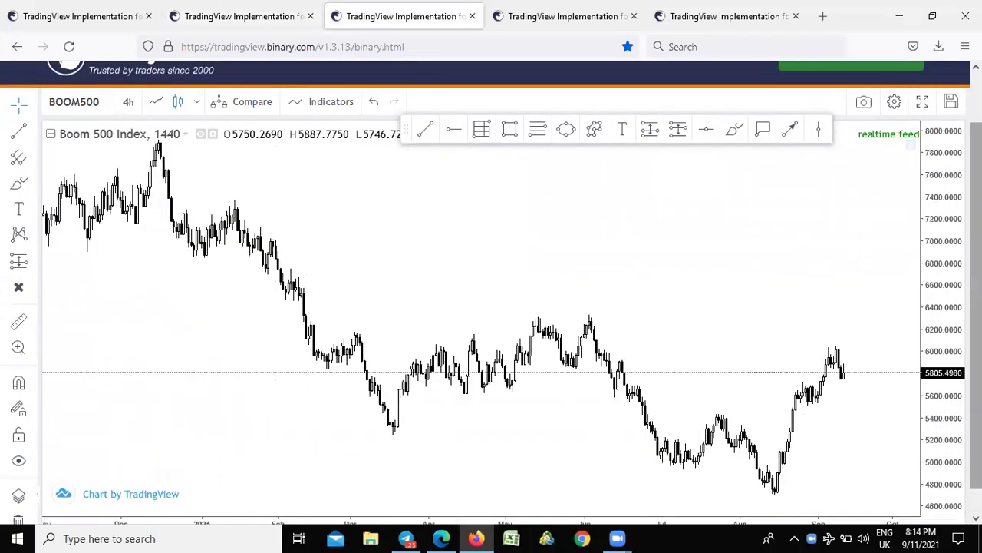
scroll(798, 243, down, 1)
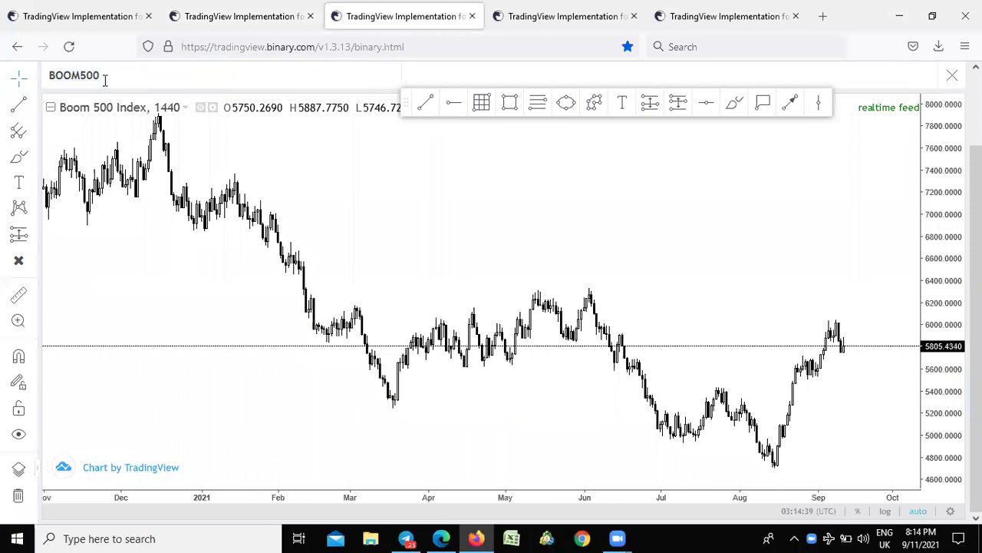
click(105, 79)
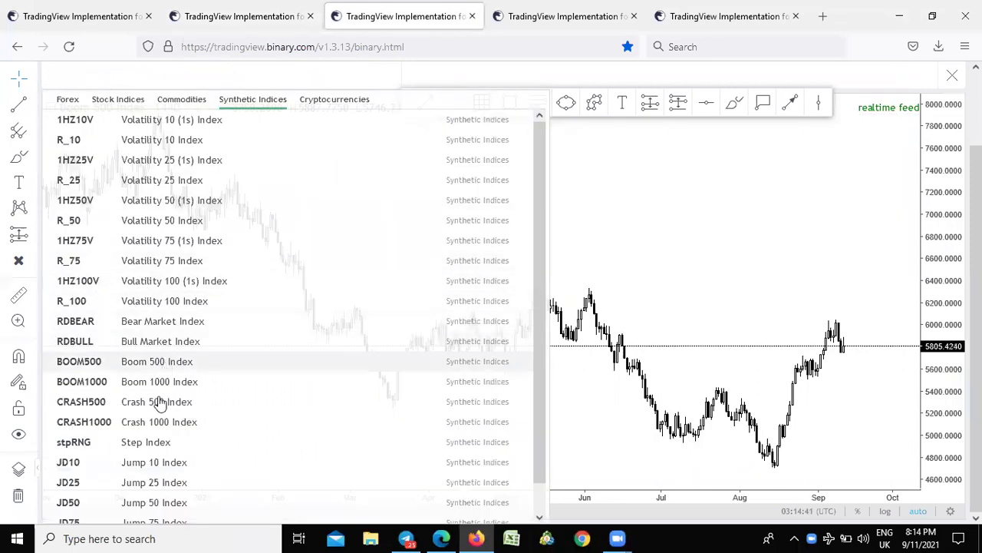
scroll(171, 439, up, 3)
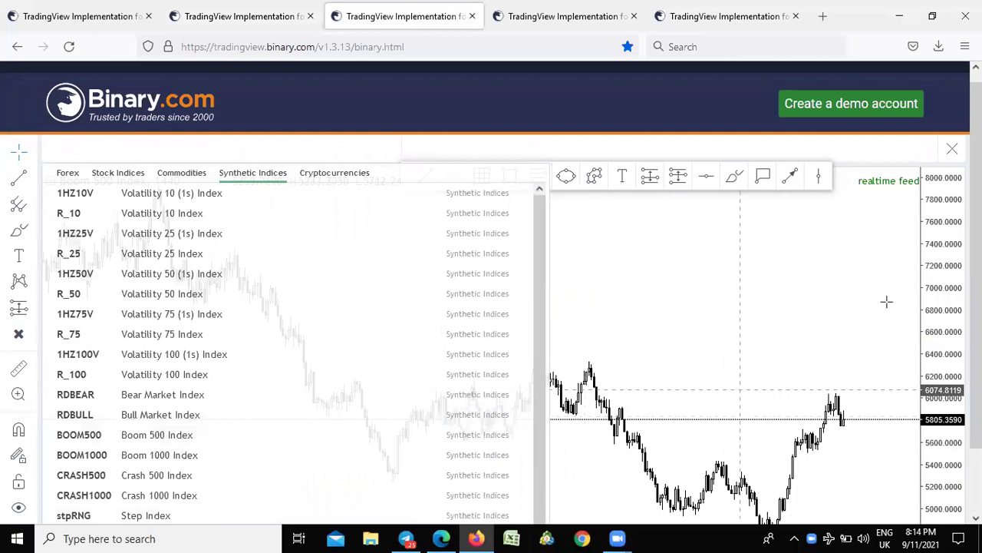
scroll(449, 471, down, 5)
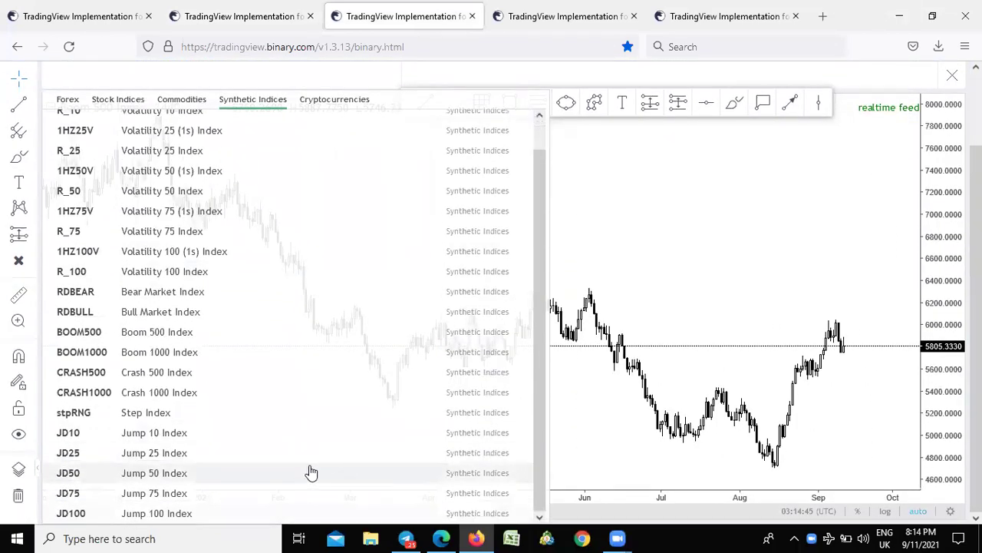
click(171, 474)
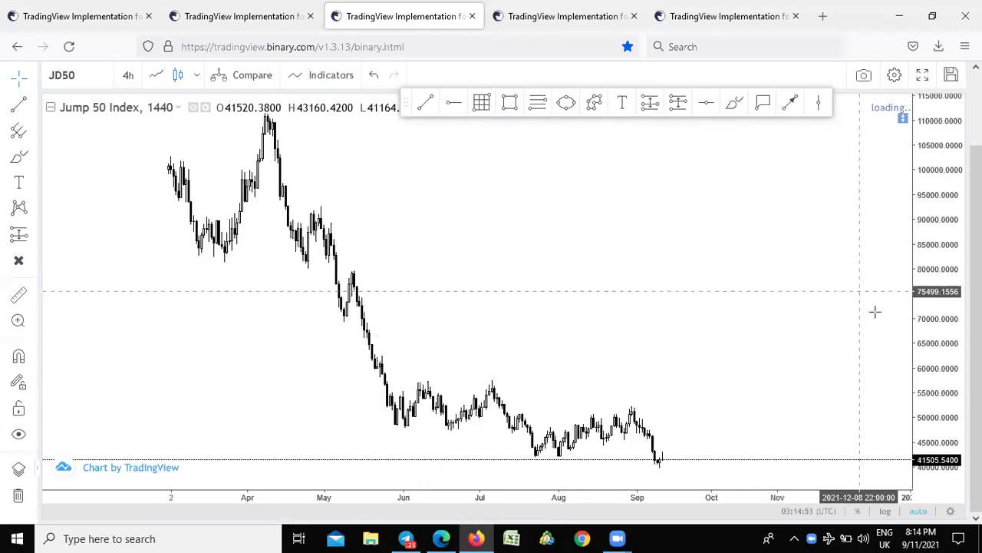
Draw a horizontal trend line across the mid-July and August highs at about 50850 and place a red cross above it.
drag(926, 372, 911, 294)
drag(770, 311, 750, 79)
drag(687, 278, 572, 227)
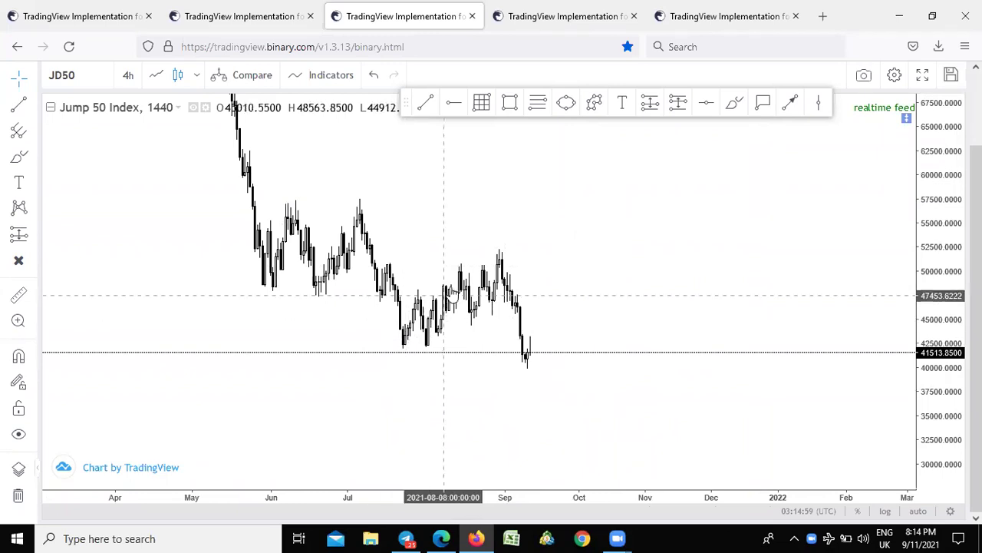
scroll(467, 262, down, 2)
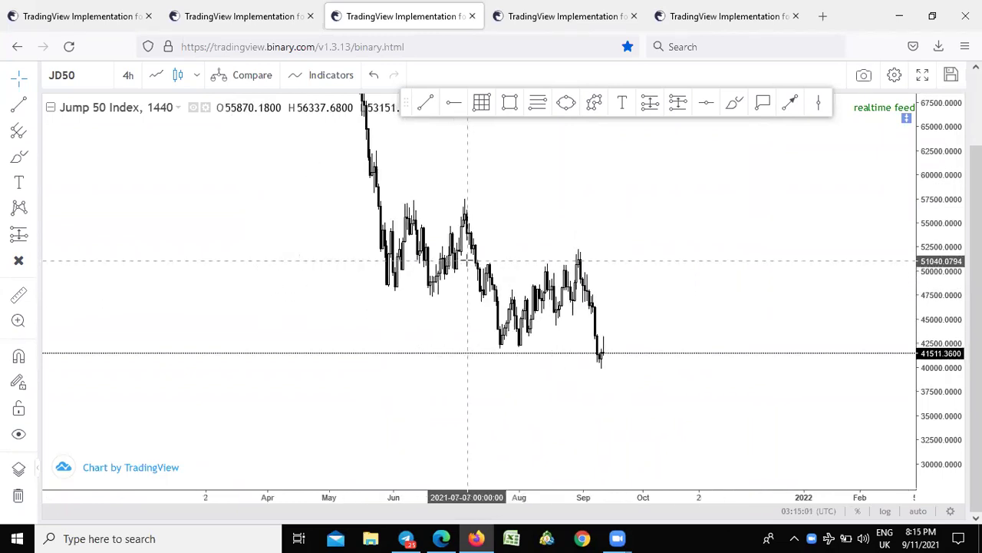
scroll(553, 266, up, 3)
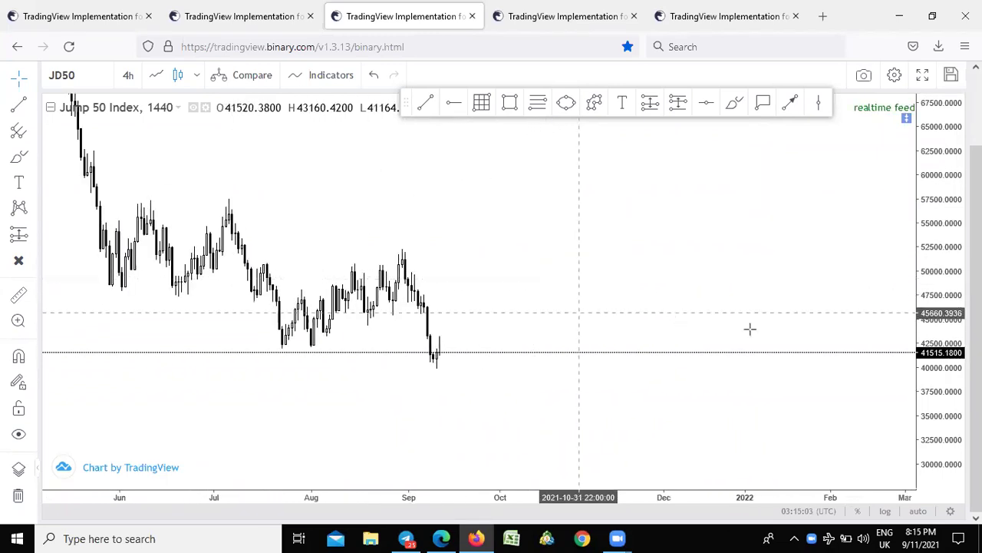
drag(925, 327, 906, 166)
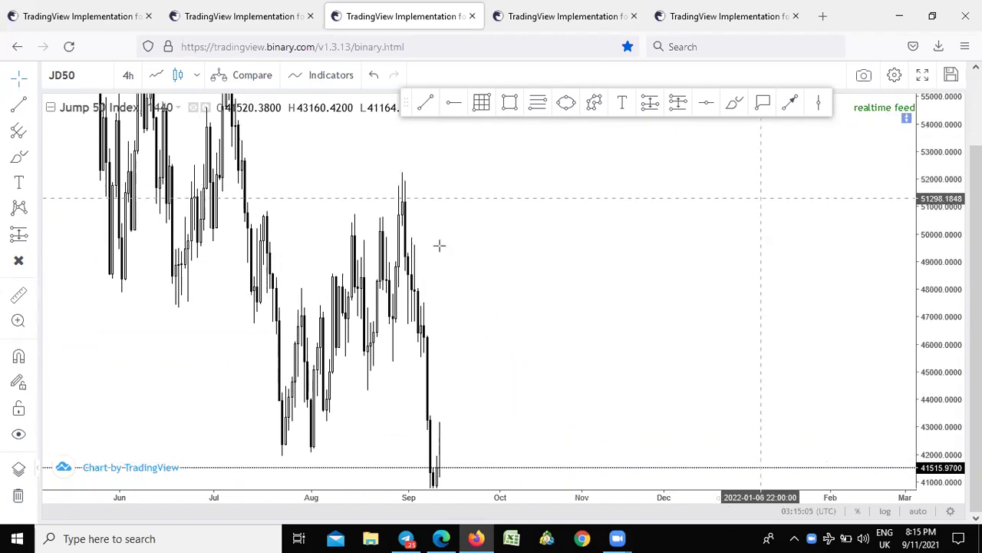
click(422, 106)
click(257, 212)
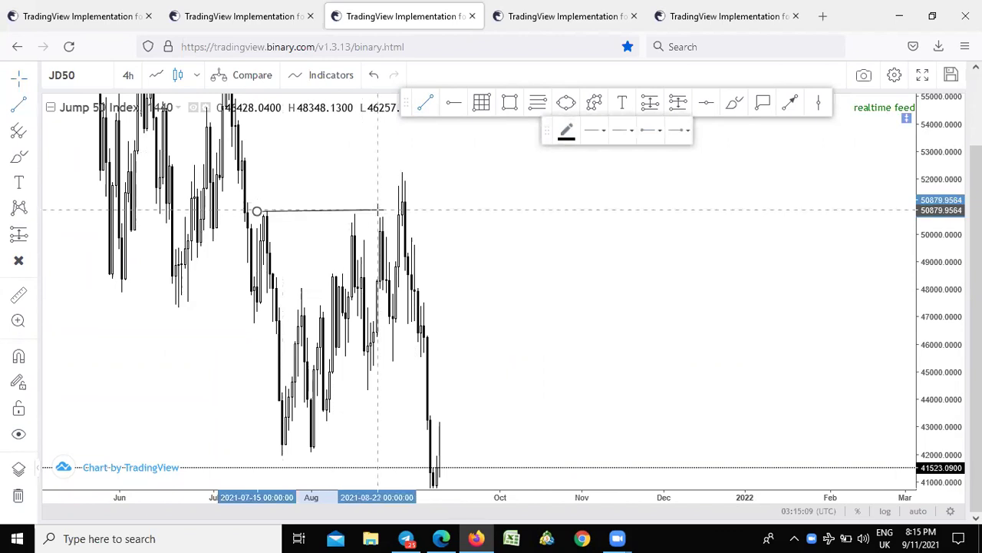
click(390, 210)
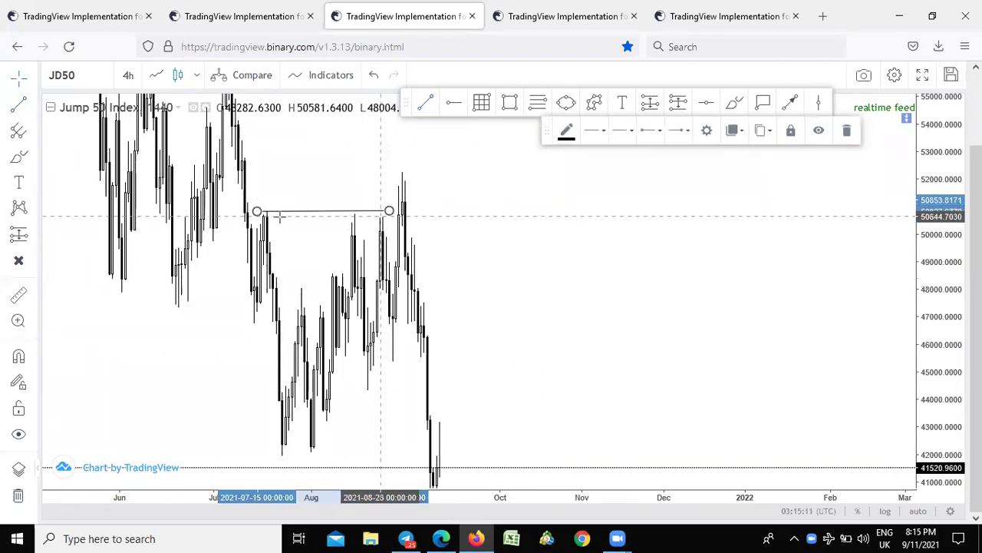
click(349, 186)
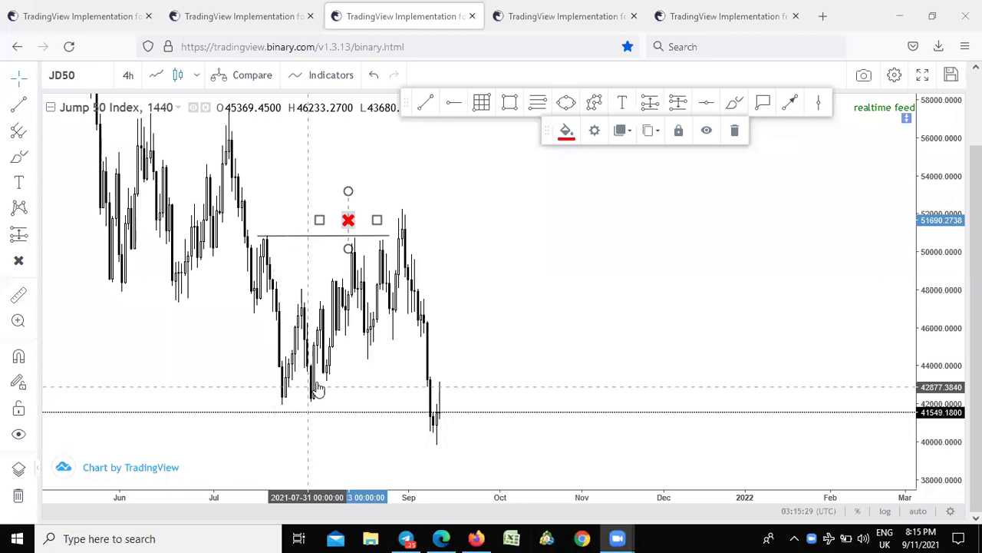
Draw a horizontal trend line at about 42422 from the late-July lows to early September and label it BOS underneath.
click(19, 103)
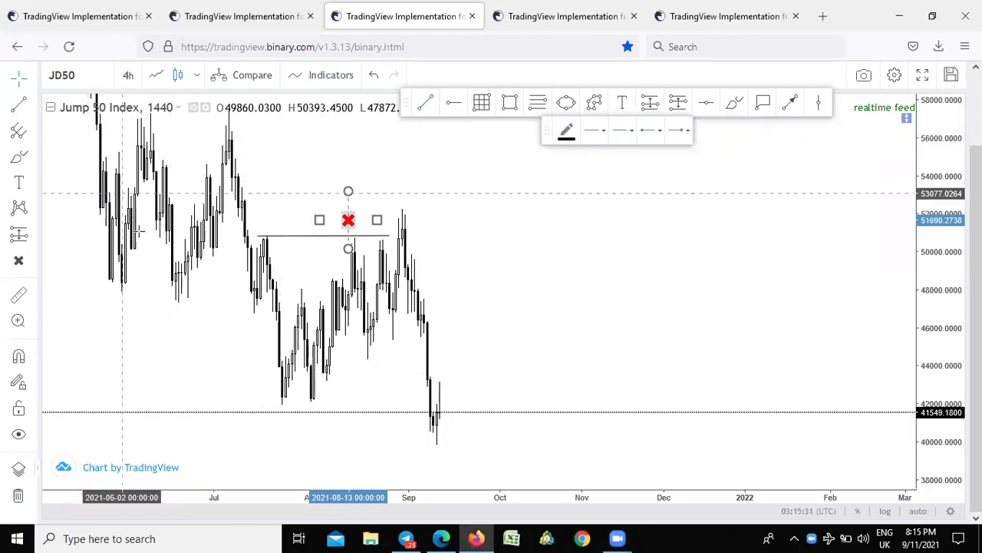
click(292, 396)
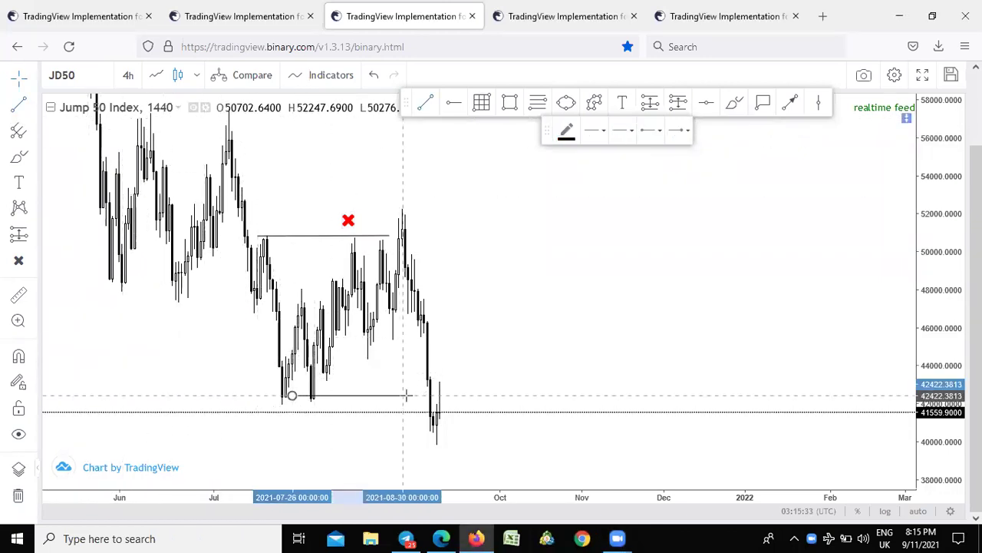
click(430, 395)
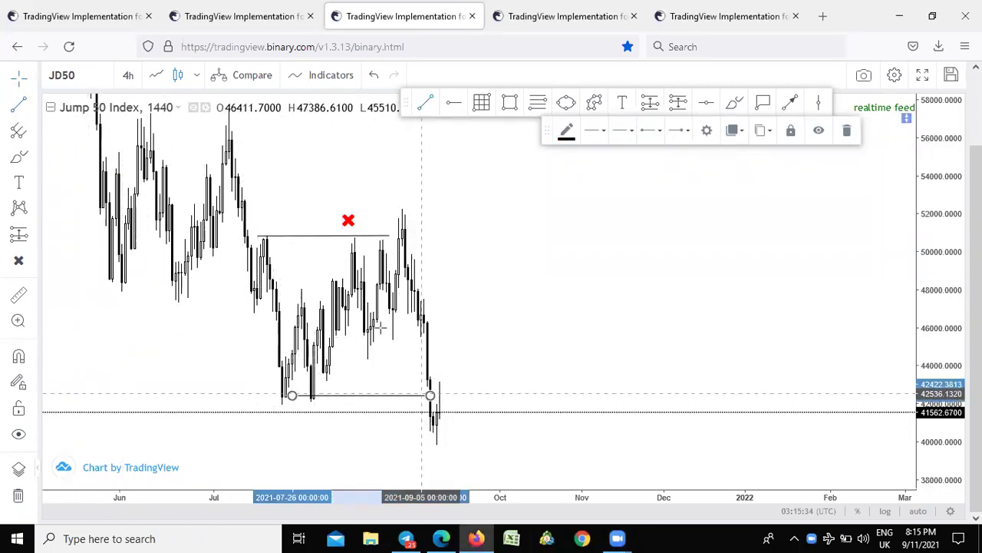
click(623, 102)
click(366, 406)
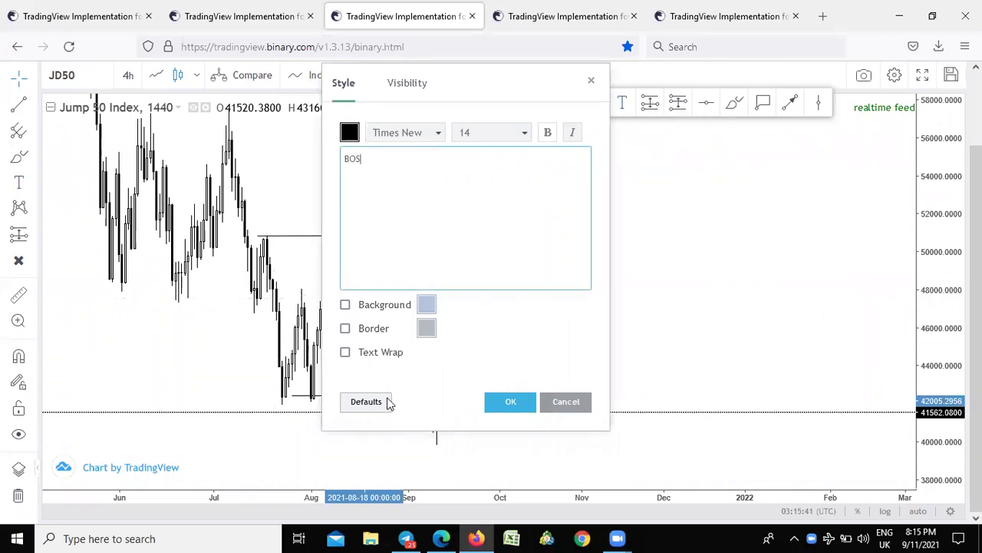
click(506, 401)
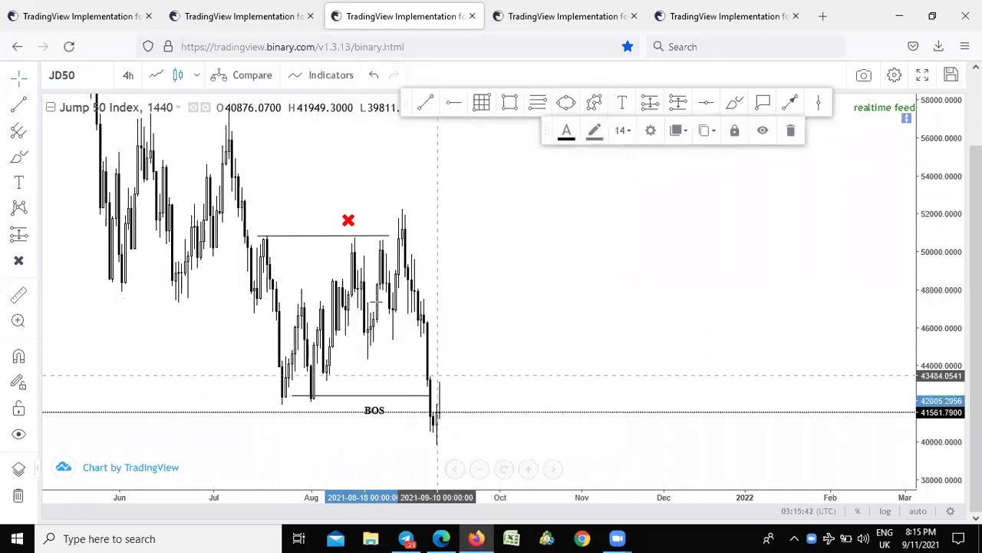
Draw a rectangle zone from the late-August high at about 52205 down to about 50082, extending to late December.
click(348, 227)
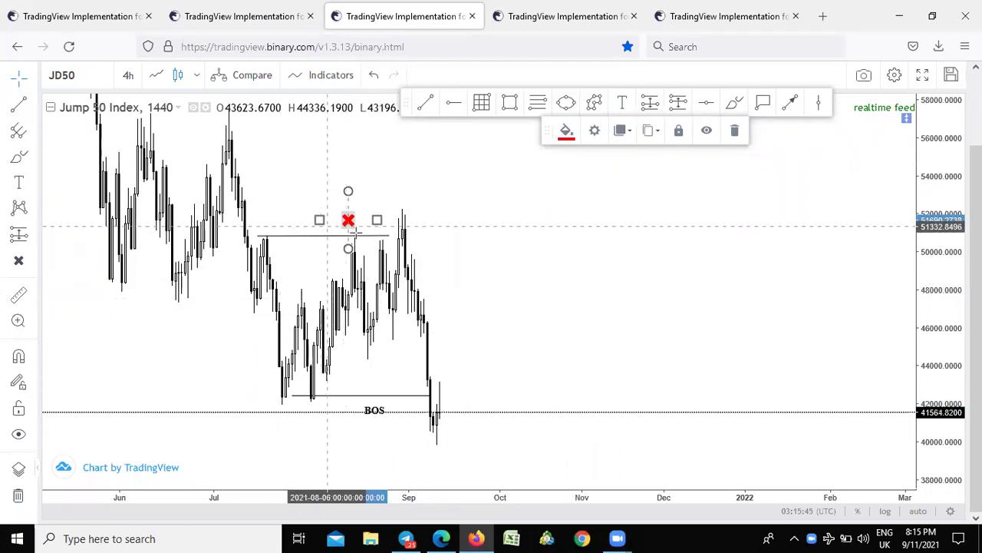
click(510, 103)
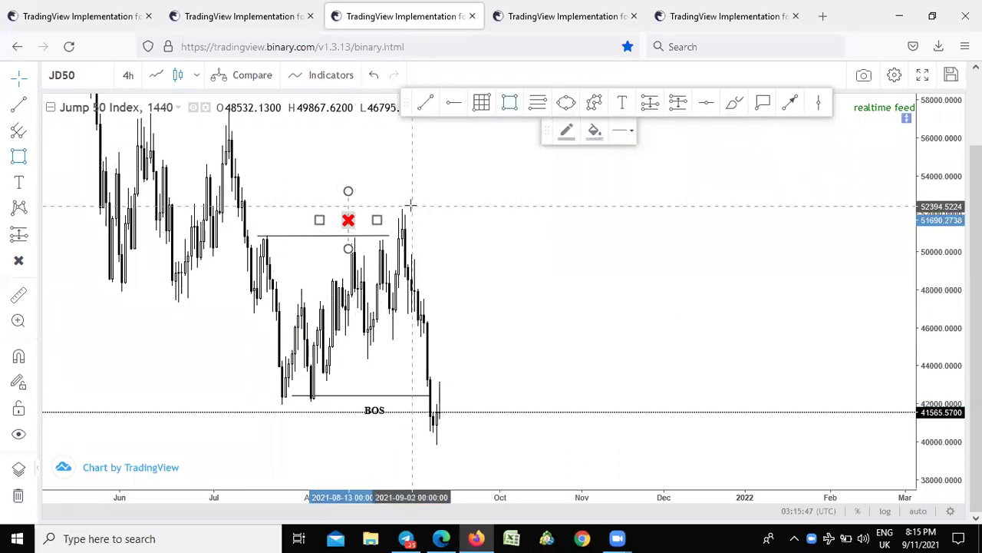
click(399, 209)
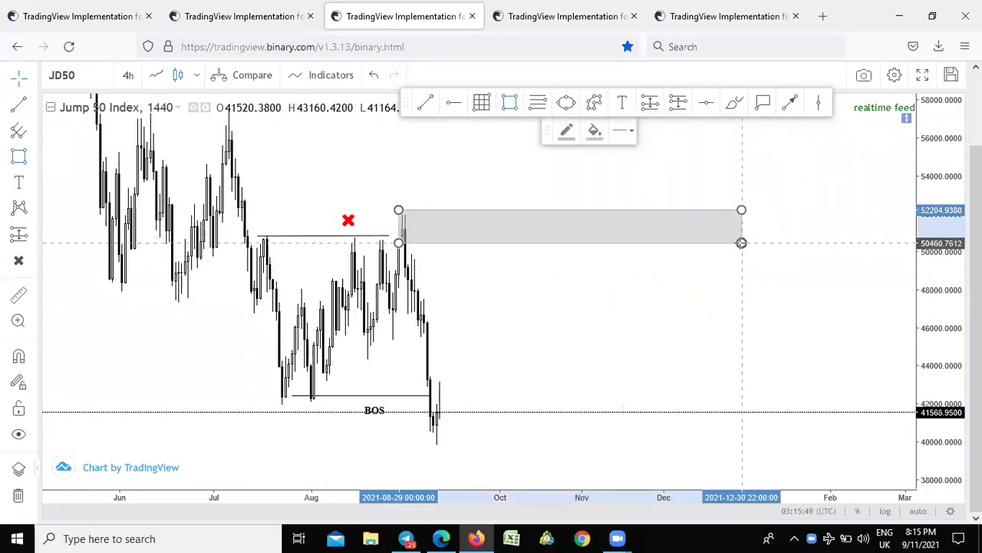
click(740, 247)
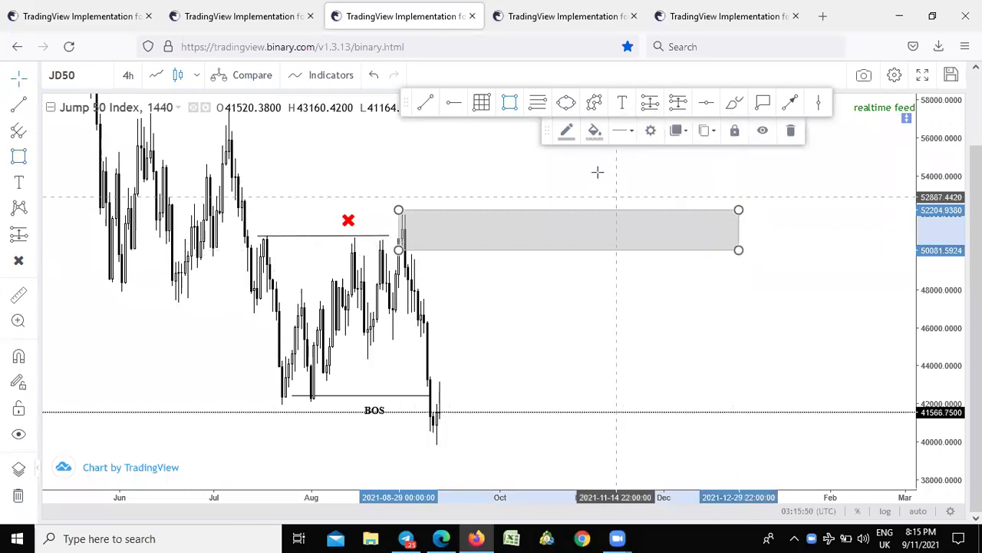
Place the text DAILY BOS inside the rectangle zone and correct the wording to DAILY POI.
click(621, 103)
click(557, 228)
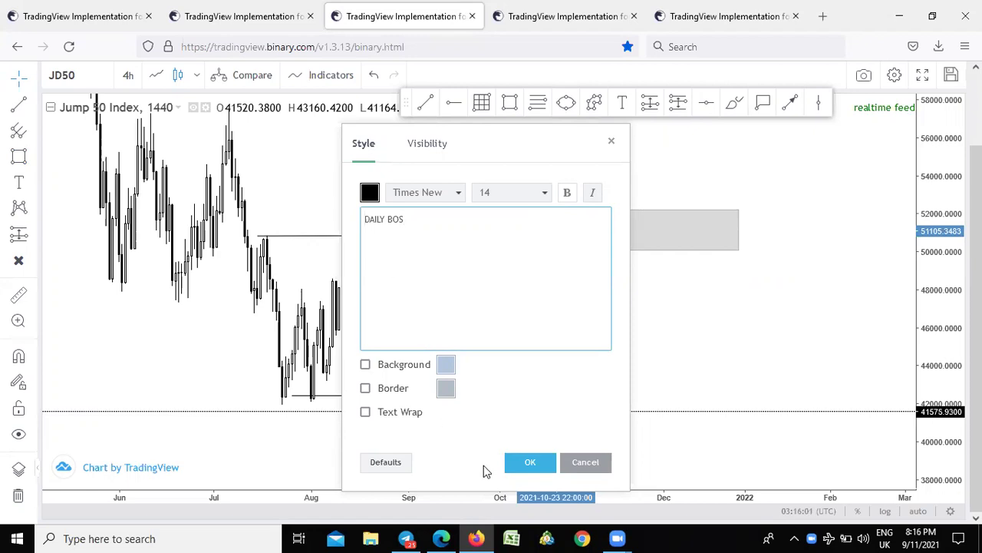
click(532, 462)
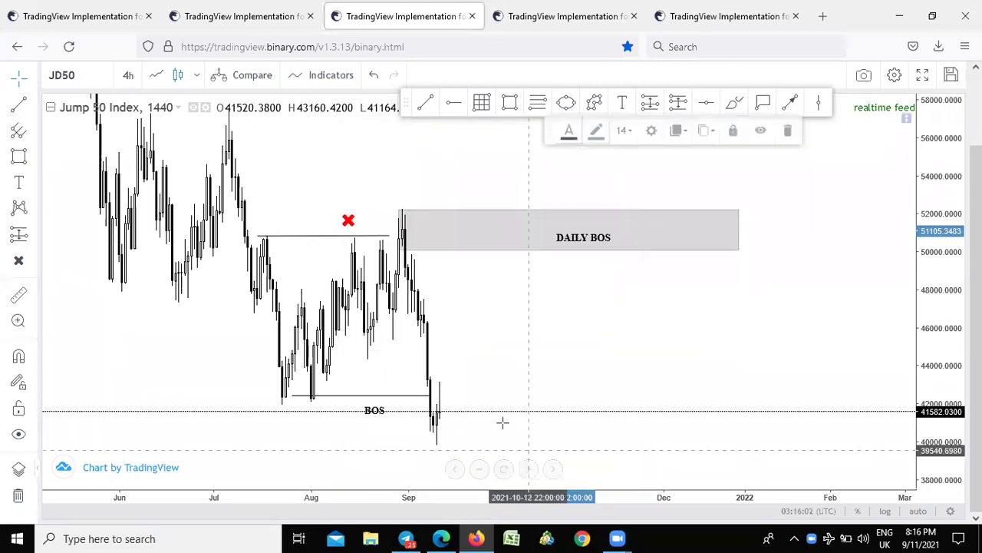
double_click(571, 244)
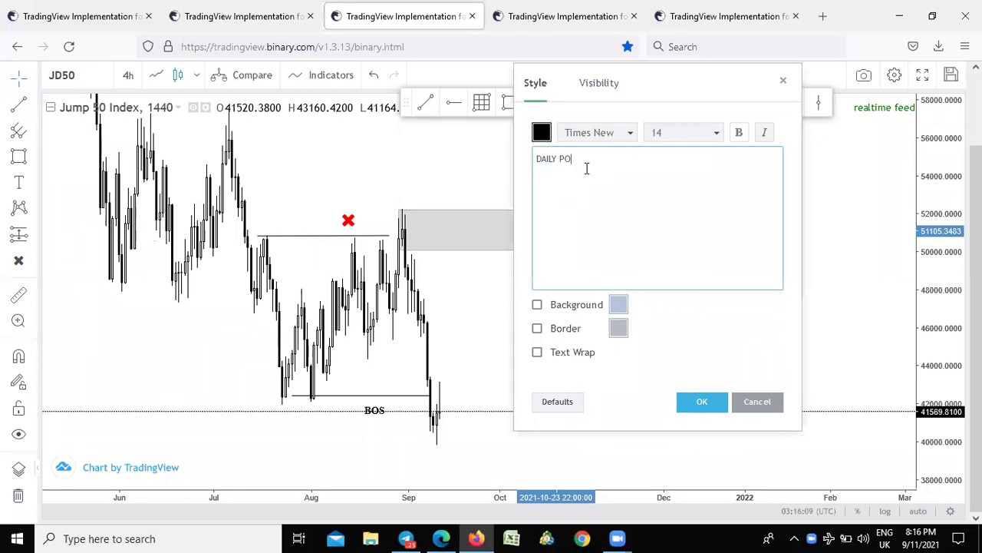
click(702, 401)
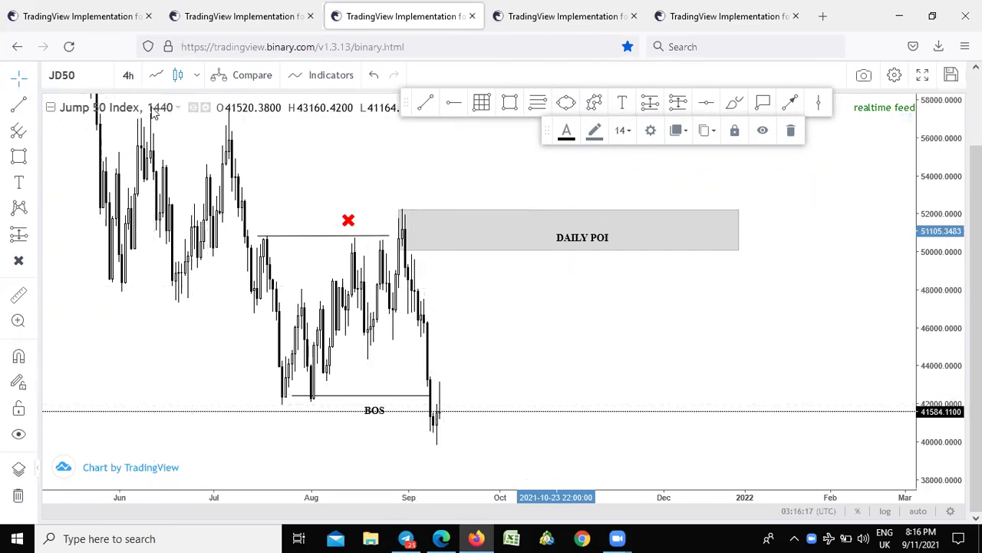
Switch the Jump 50 Index chart to the 2-hour timeframe.
click(129, 76)
click(255, 284)
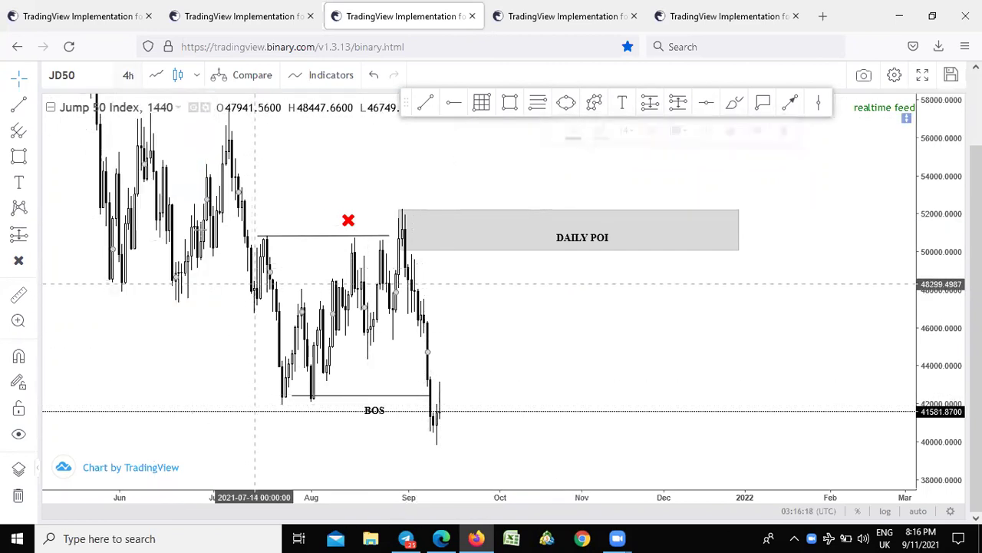
click(129, 77)
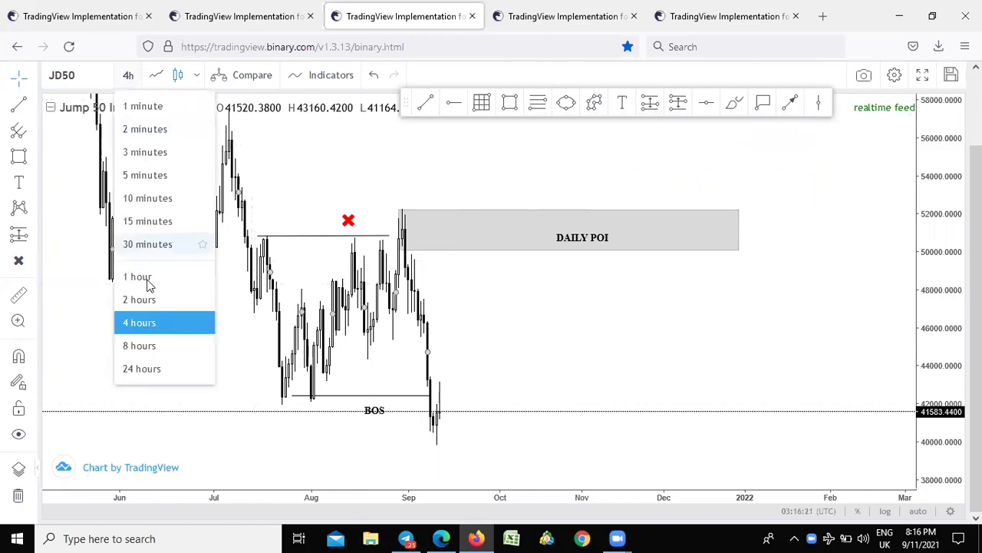
click(146, 298)
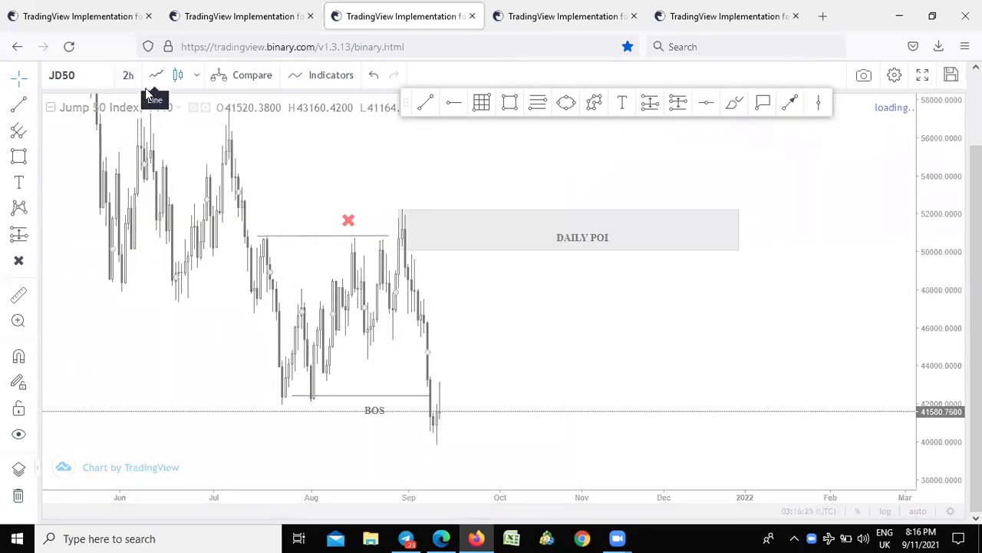
scroll(343, 198, down, 5)
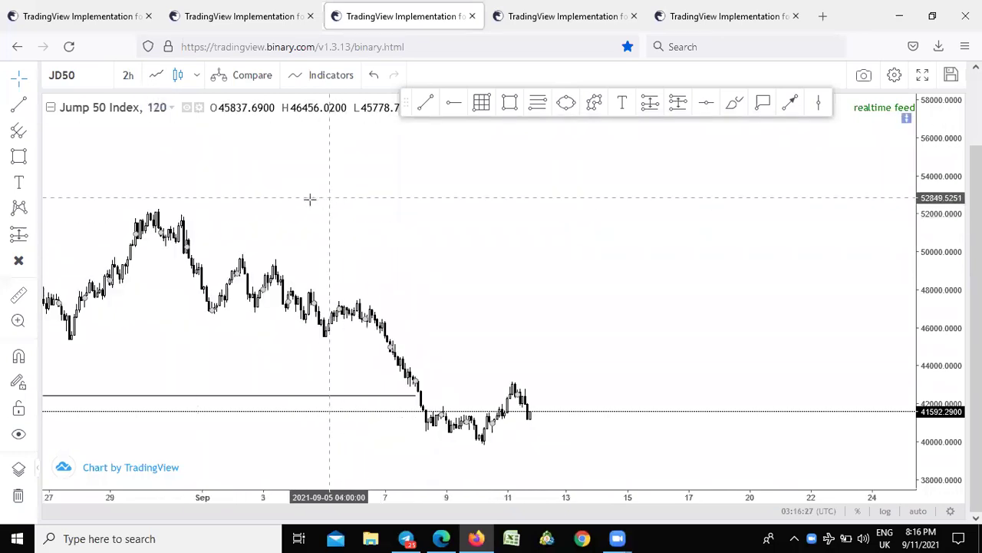
Set the Jump 50 Index chart to the 4-hour timeframe with the latest swing high and decline in view.
click(126, 76)
click(139, 322)
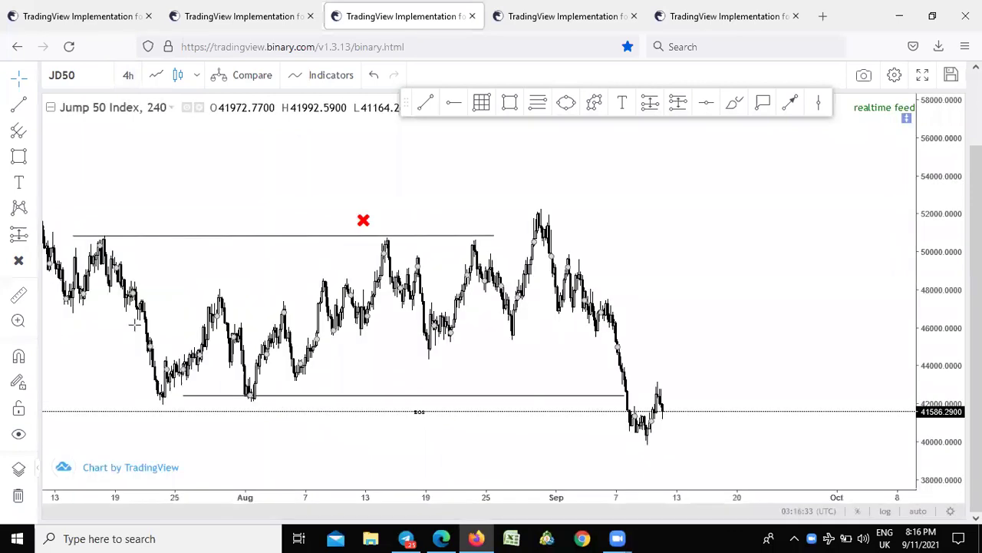
scroll(486, 204, up, 2)
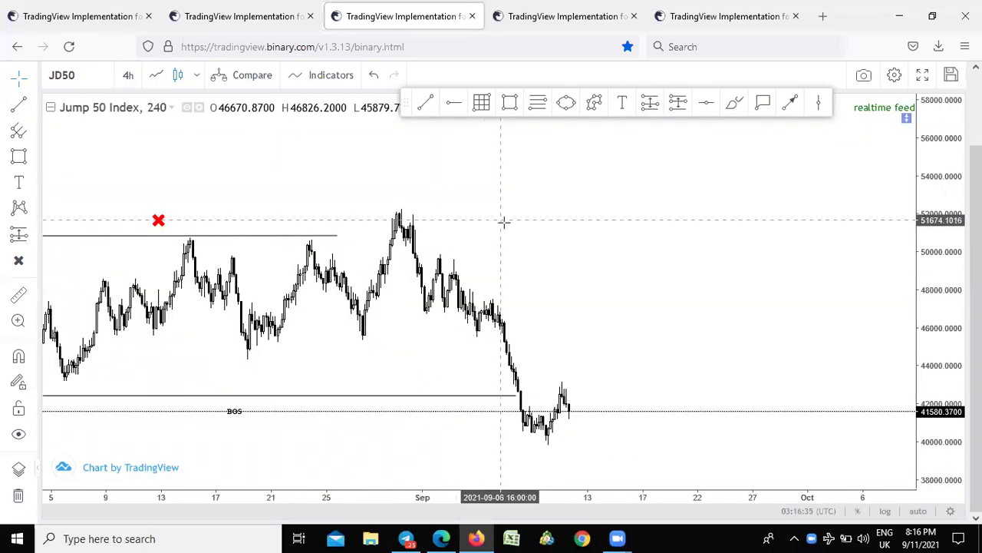
Draw a rectangle zone over the late-August swing high from about 52126 to 50659, extending to 16 September.
drag(948, 451, 913, 265)
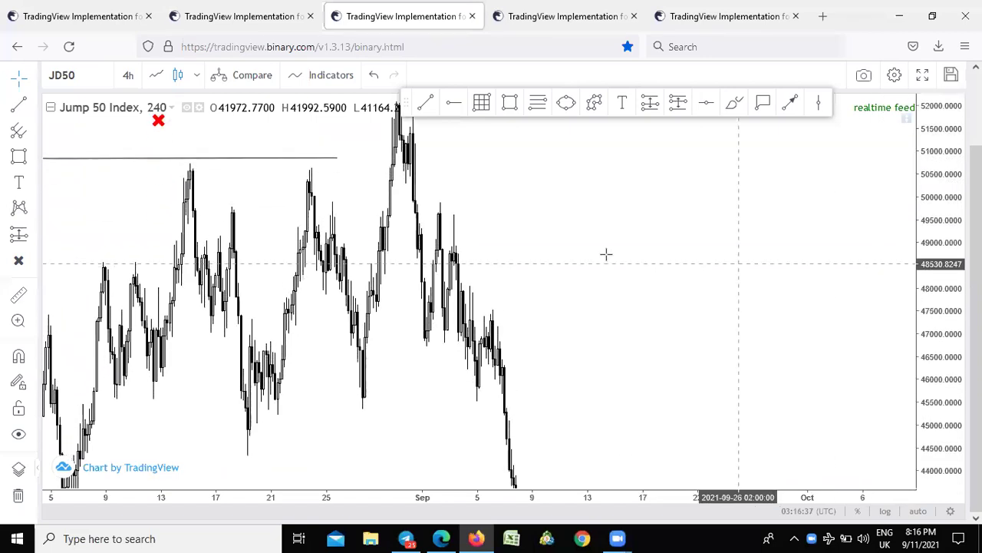
scroll(537, 242, up, 3)
drag(397, 208, 509, 223)
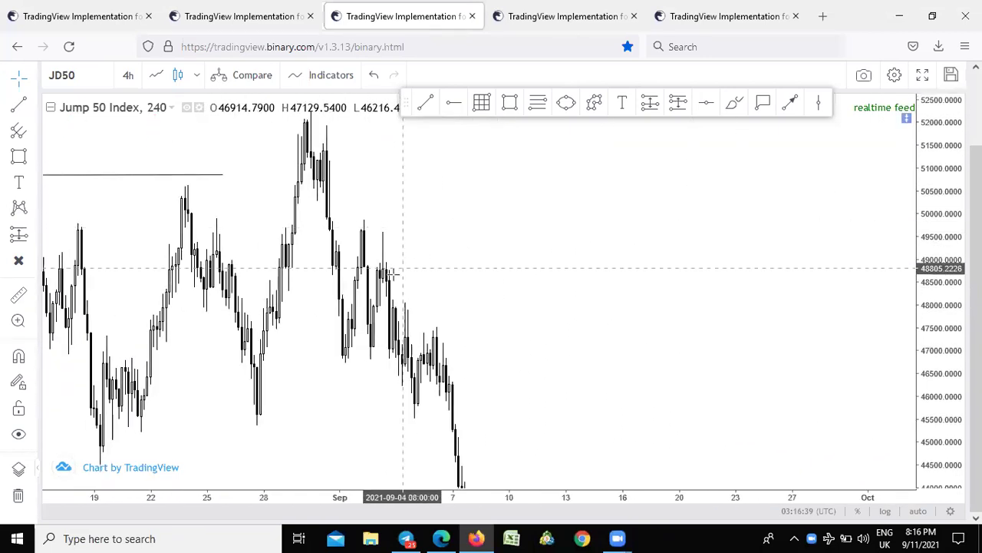
drag(392, 210, 461, 235)
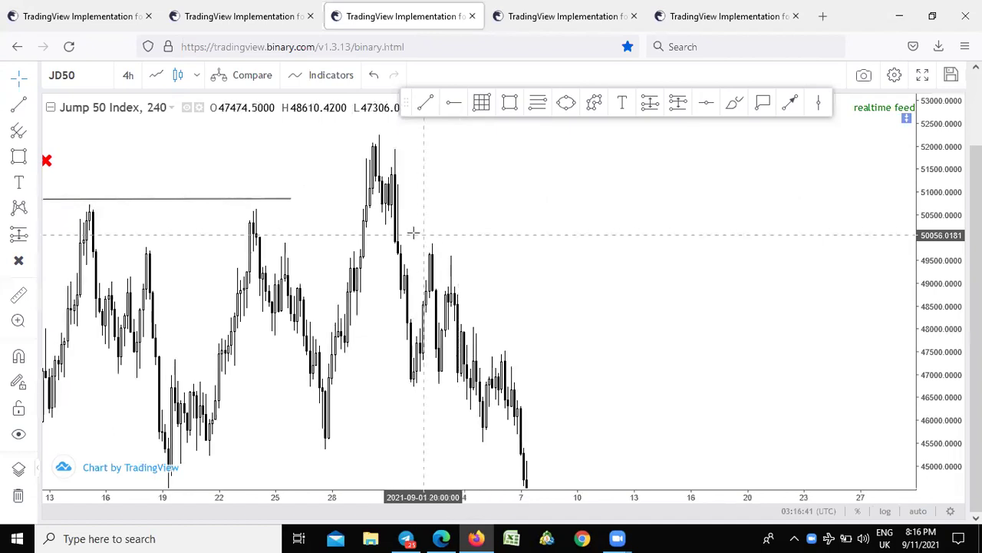
scroll(411, 230, up, 1)
drag(468, 201, 482, 210)
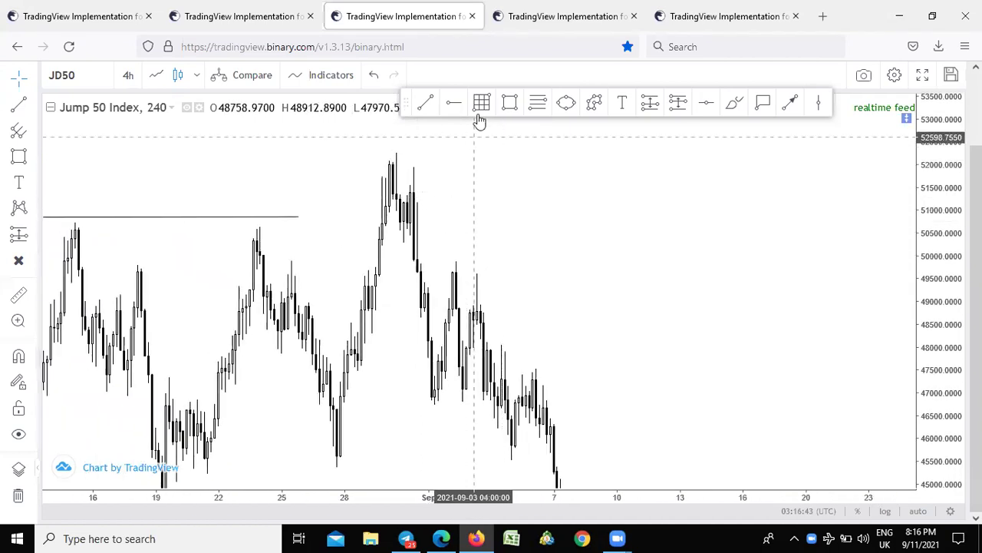
click(512, 110)
mouse_move(373, 159)
mouse_down()
mouse_move(469, 188)
mouse_move(747, 226)
mouse_up()
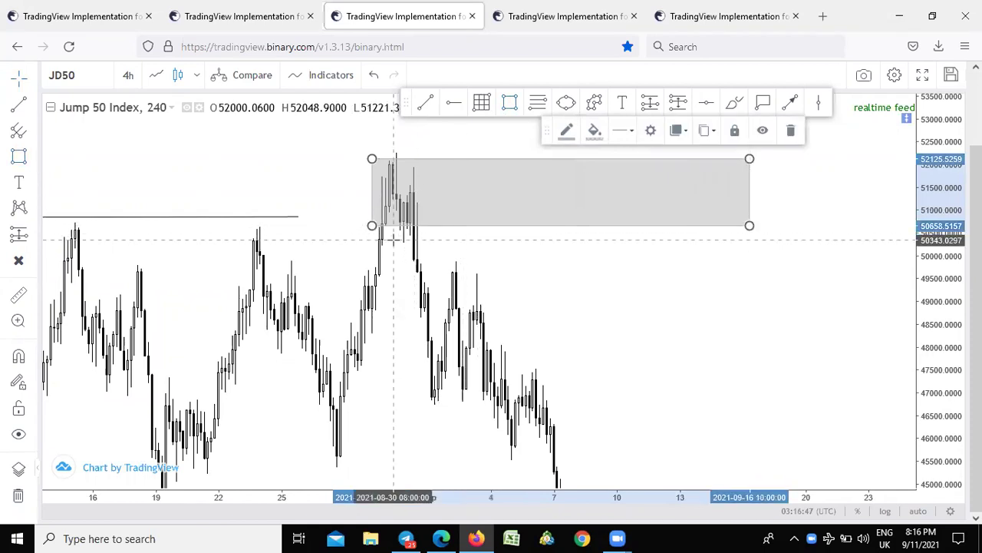
Change the chart to the 2-hour timeframe to refine the new zone, and deselect the rectangle.
scroll(195, 178, down, 2)
click(128, 74)
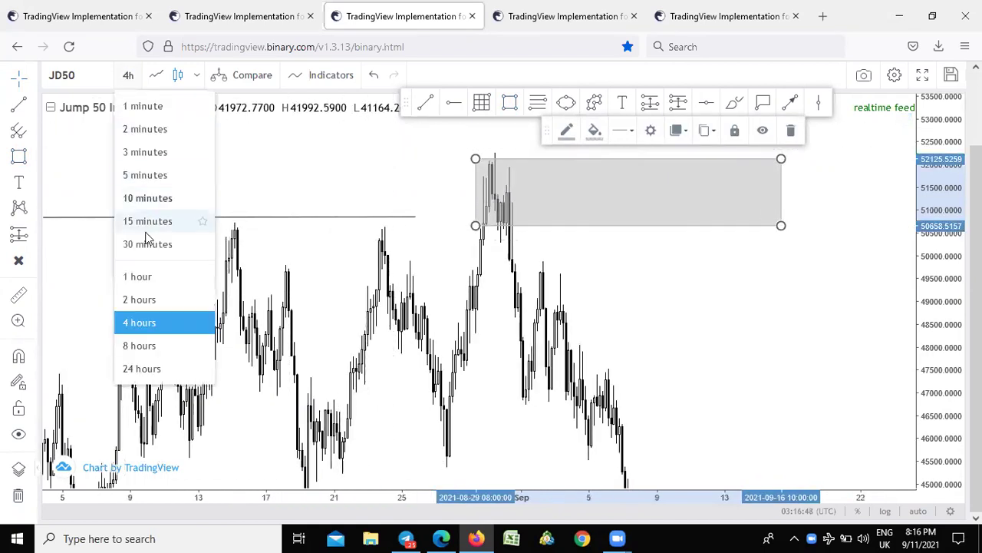
click(135, 299)
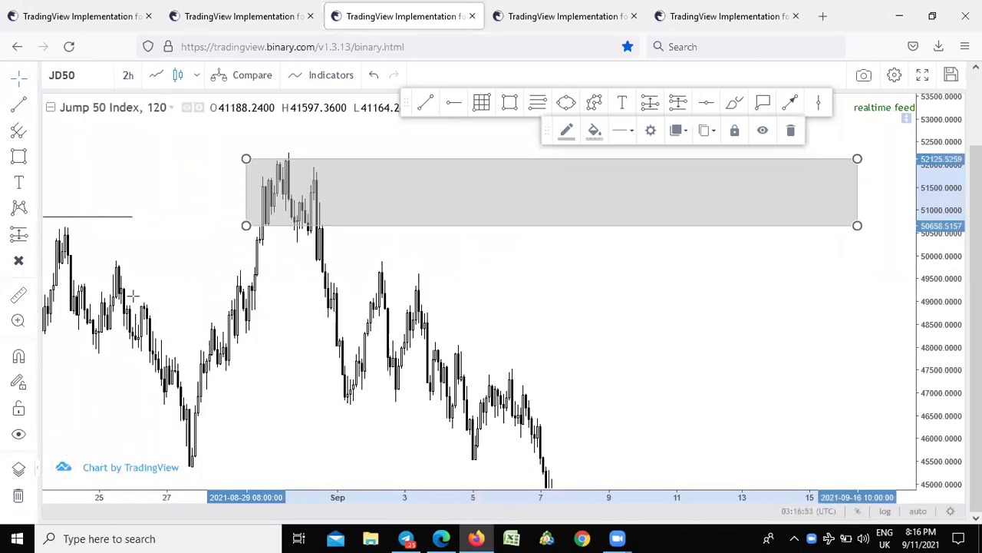
click(248, 285)
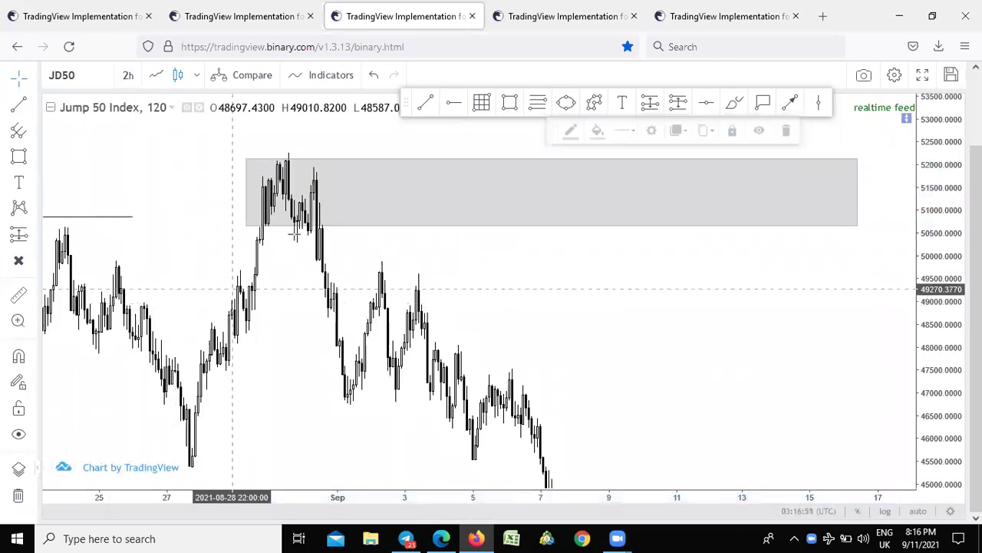
Place a horizontal ray inside the zone, starting at the 31 August candle at about 51147.5.
click(453, 102)
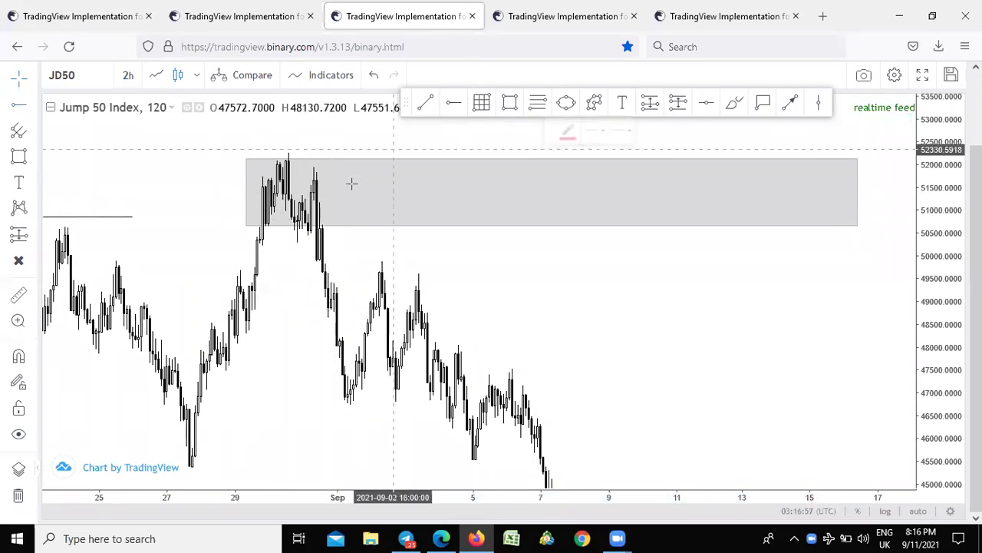
click(316, 205)
drag(316, 207, 310, 203)
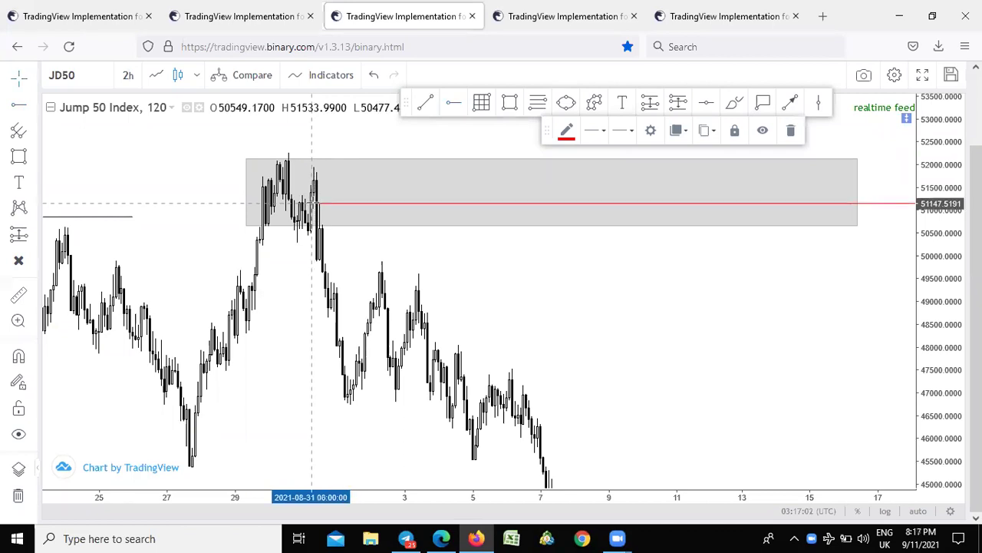
click(536, 103)
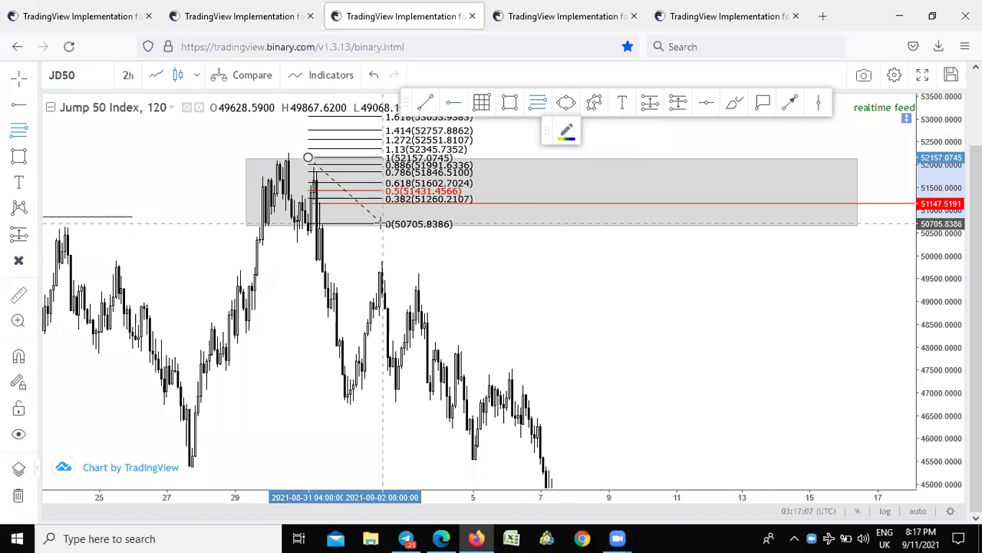
key(Escape)
click(311, 205)
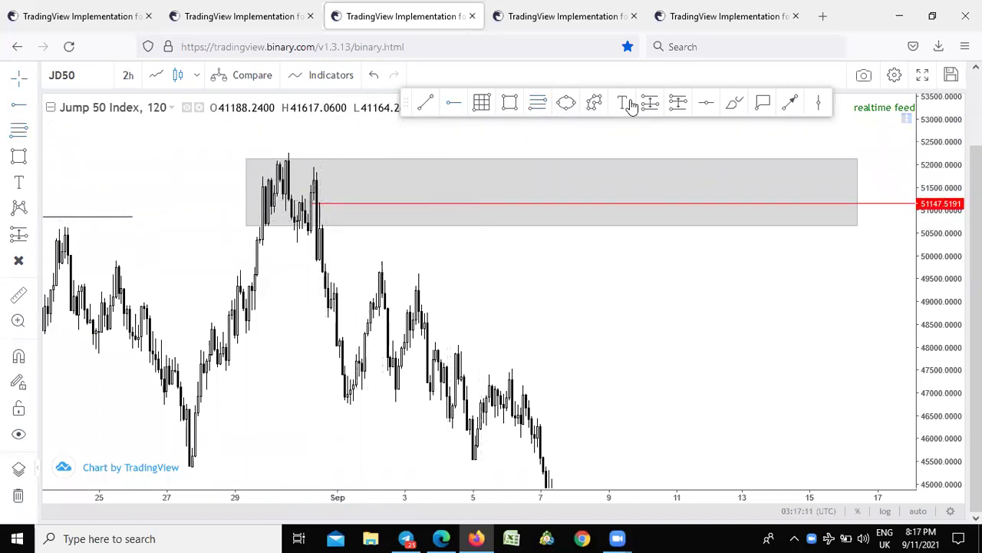
Place a short position with its entry on the red ray at about 51132 and its stop above the zone at about 52296.
click(677, 102)
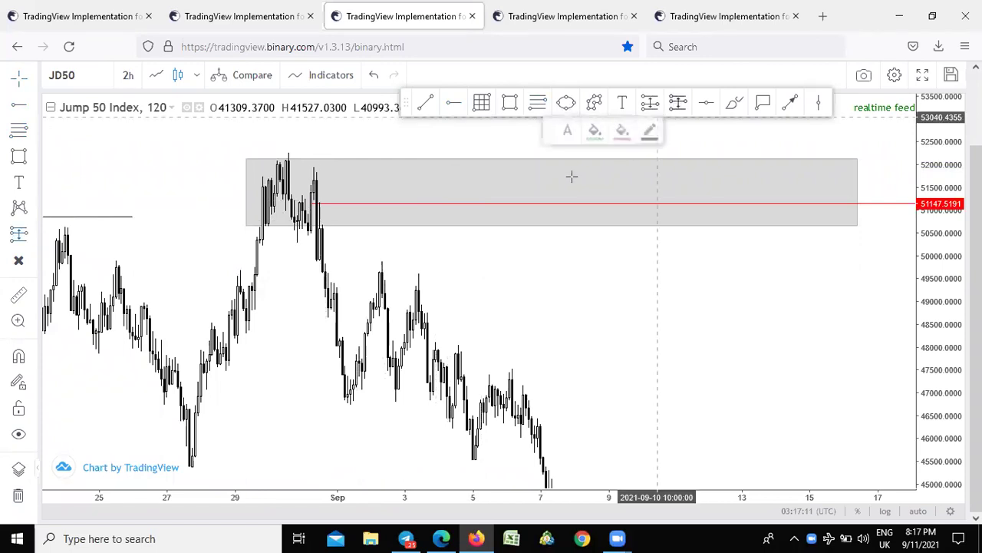
click(428, 204)
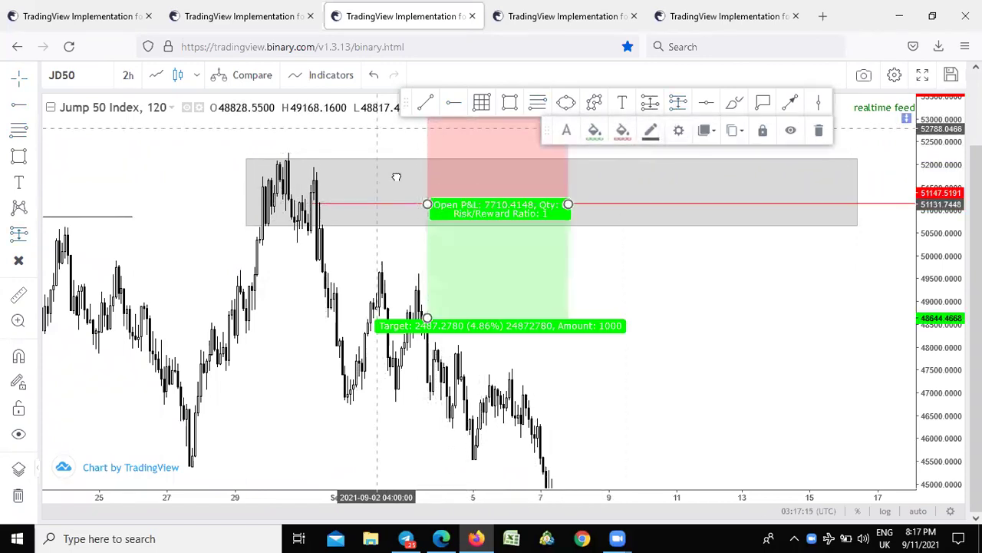
drag(449, 150, 457, 211)
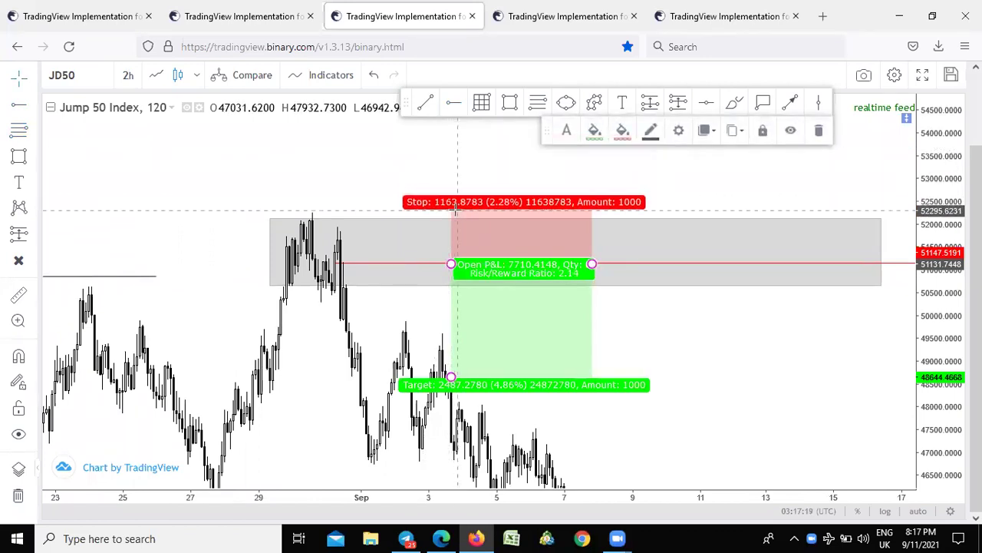
Extend the short position's target down past the BOS line to the September lows at about 40450.
mouse_move(367, 329)
mouse_down()
mouse_move(325, 240)
mouse_move(327, 251)
mouse_up()
drag(926, 288, 926, 336)
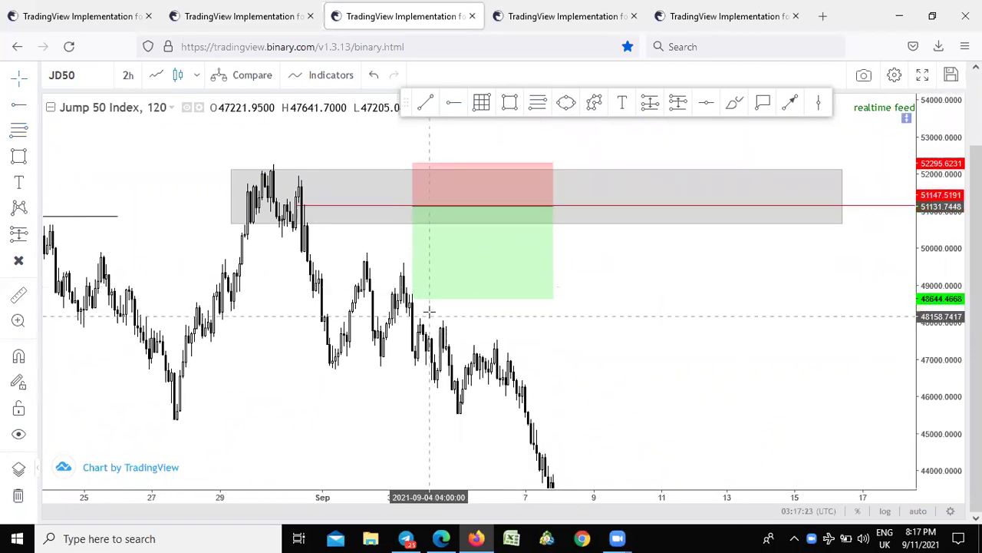
drag(414, 302, 431, 393)
click(646, 354)
mouse_move(670, 294)
mouse_down()
mouse_move(680, 223)
mouse_move(669, 171)
mouse_up()
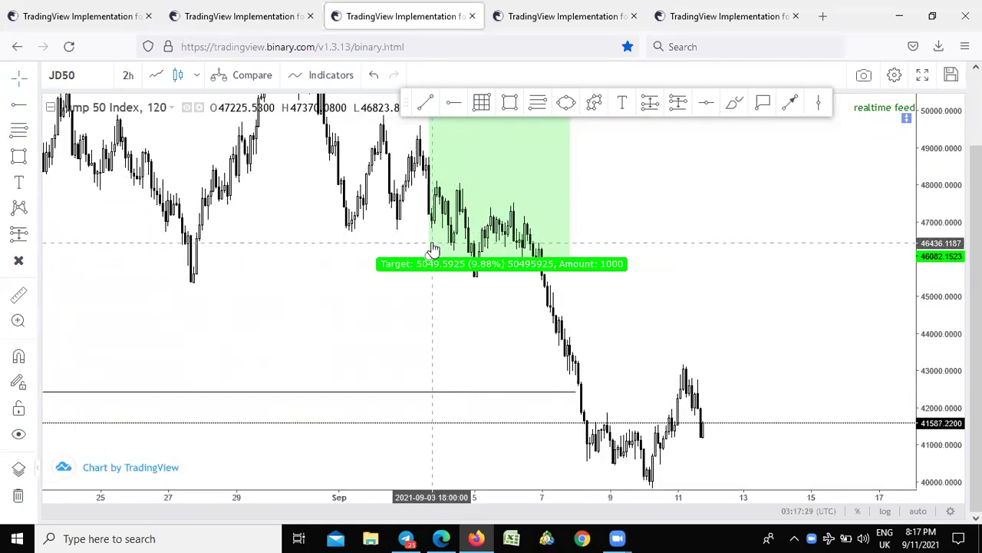
mouse_move(433, 261)
mouse_down()
mouse_move(469, 392)
mouse_move(429, 466)
mouse_up()
mouse_move(652, 279)
mouse_down()
mouse_move(637, 309)
mouse_move(647, 322)
mouse_up()
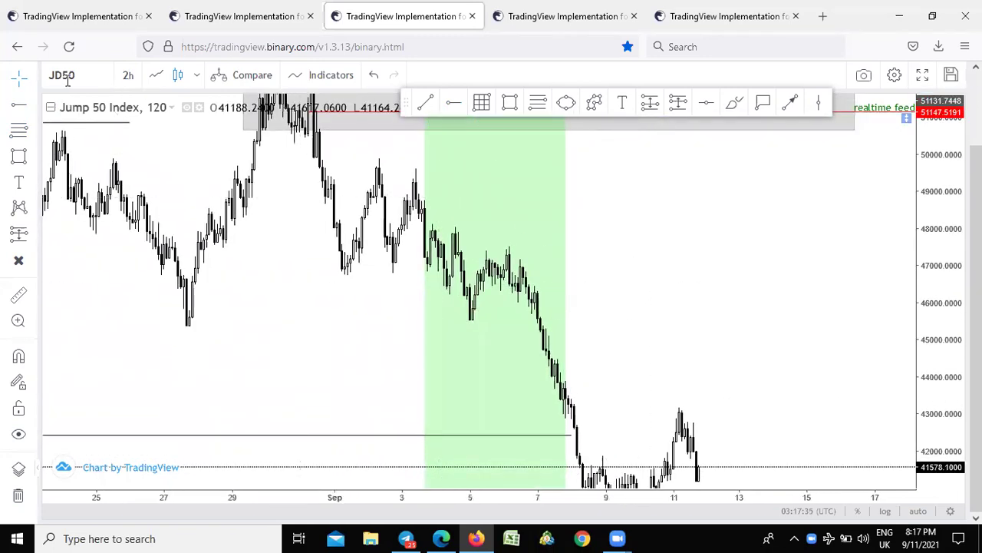
Return the chart to the 4-hour timeframe and fit the whole short position and marked structure in view.
click(128, 74)
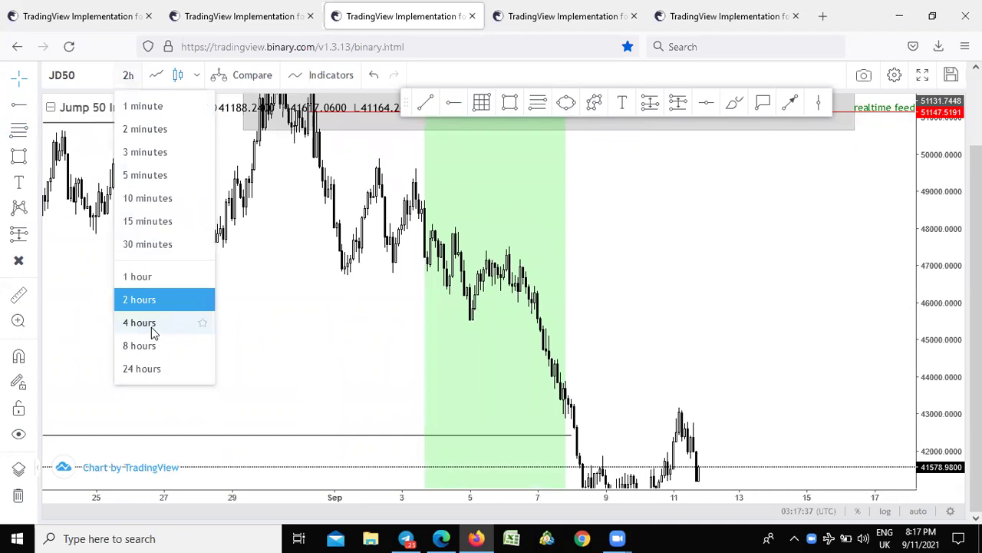
click(148, 324)
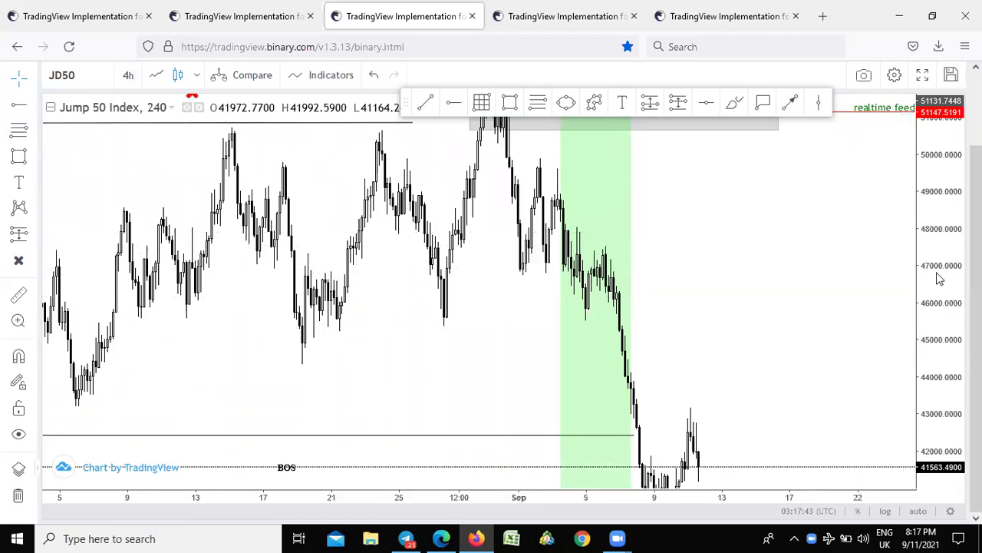
scroll(938, 276, down, 5)
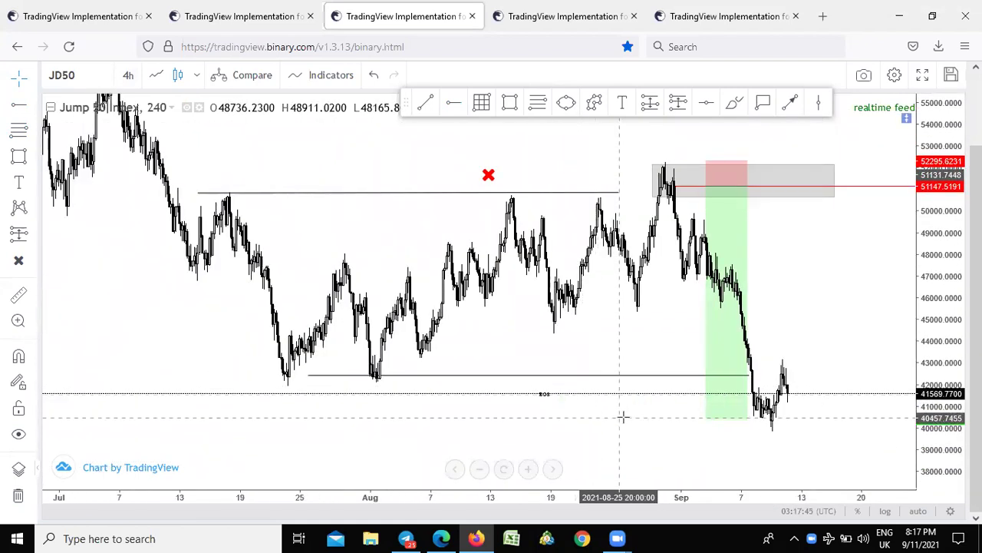
Examine the short position's drop from the grey zone to its target and the price action since early September.
scroll(669, 307, up, 2)
scroll(604, 292, up, 1)
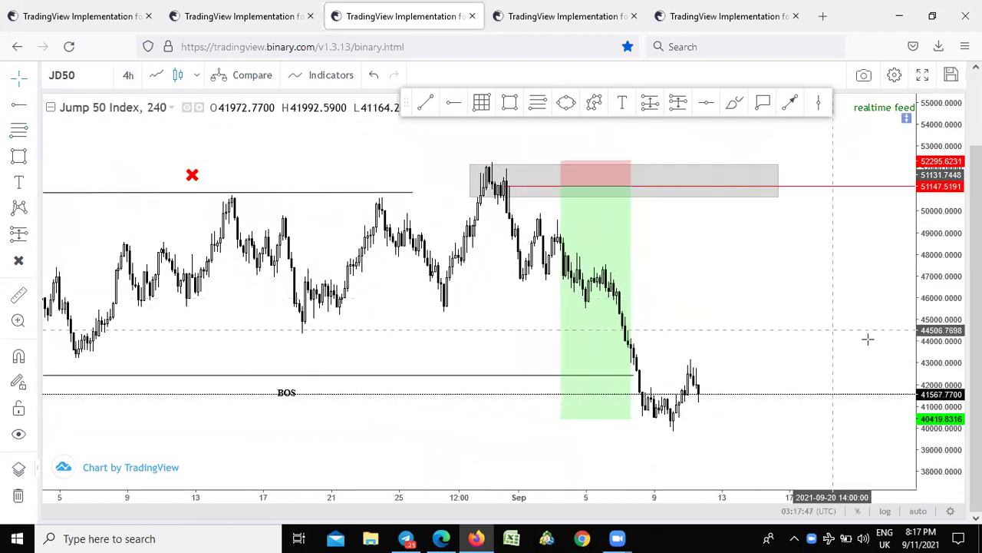
drag(937, 399, 915, 293)
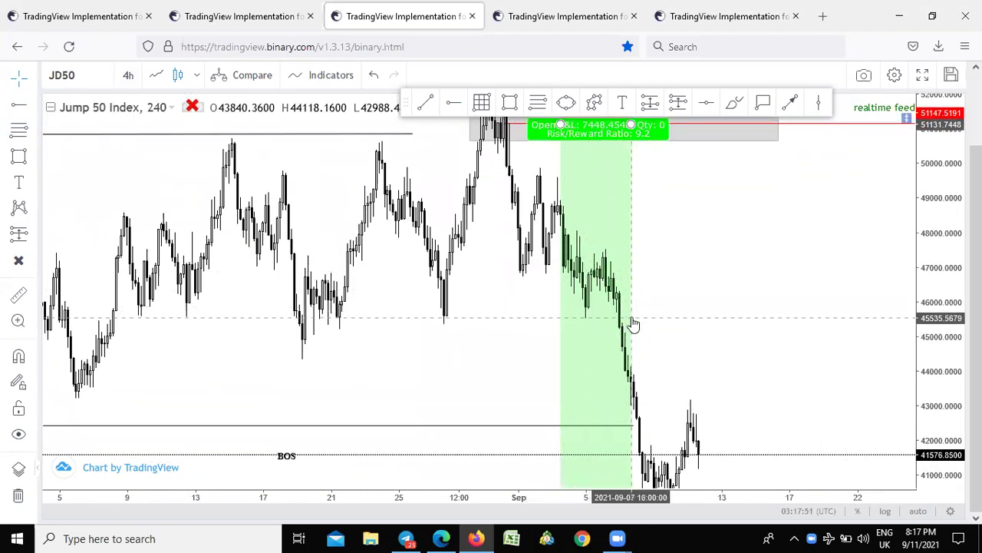
scroll(698, 272, up, 2)
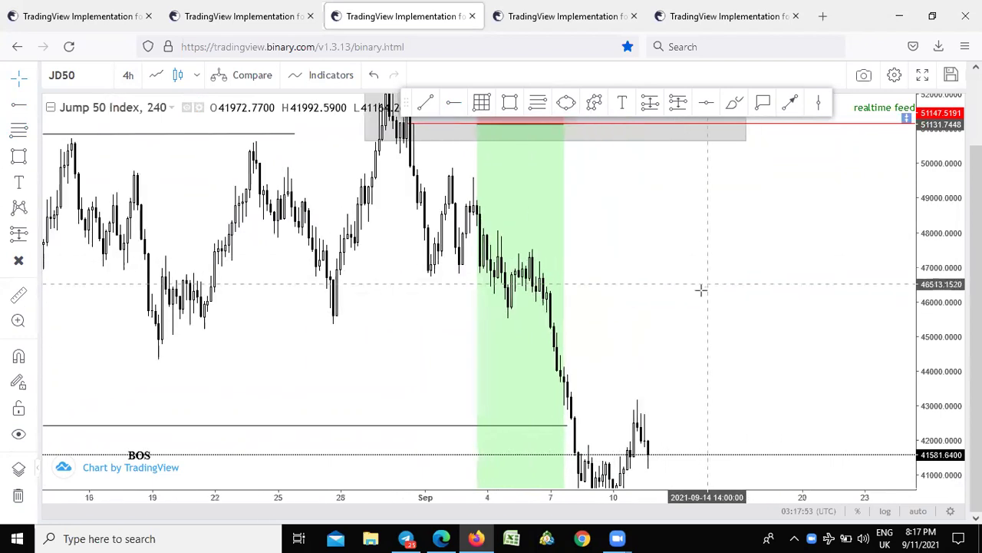
drag(659, 269, 677, 279)
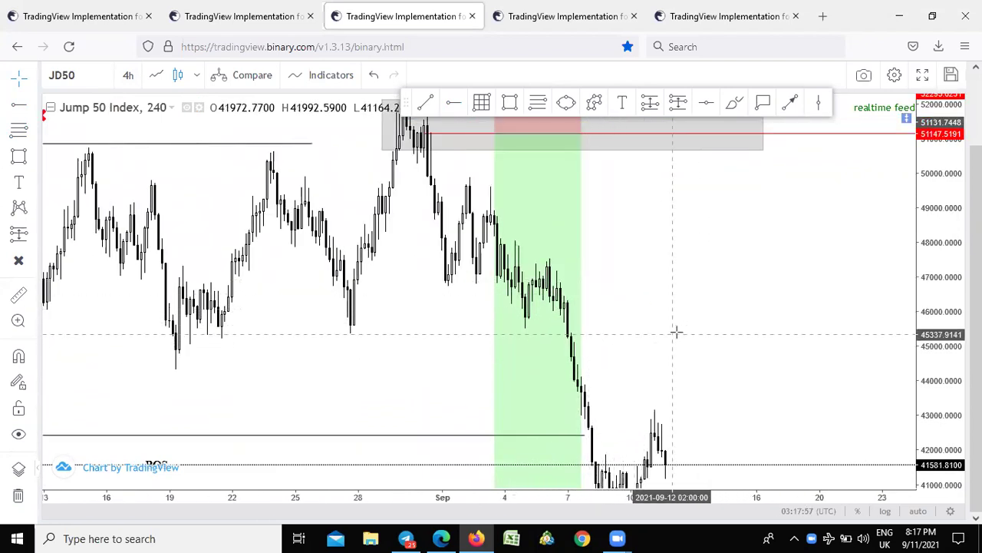
scroll(637, 263, right, 3)
drag(929, 284, 914, 383)
scroll(632, 301, down, 1)
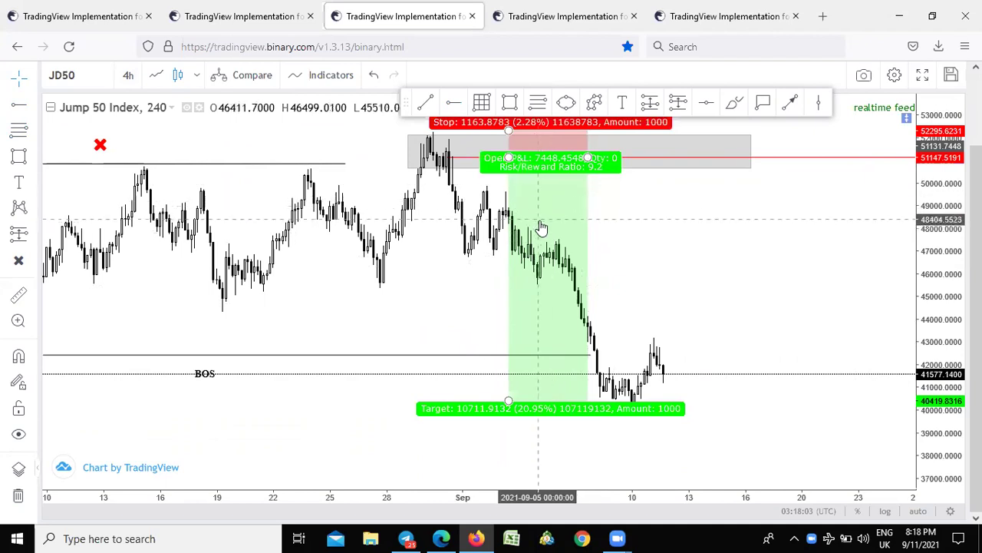
Draw a descending trend line over the early September highs, from about 48119 on 4 September to about 47041 on 7 September.
click(425, 102)
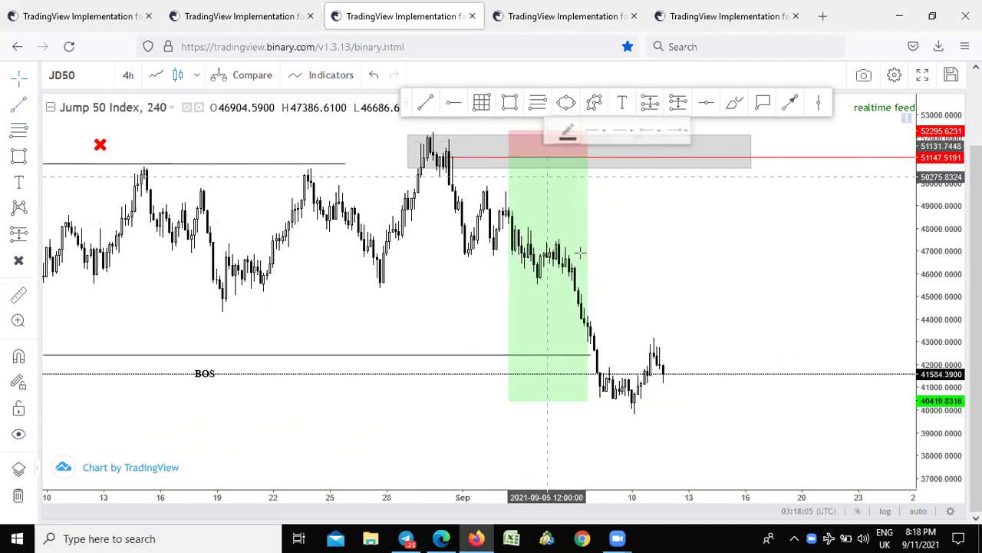
click(531, 225)
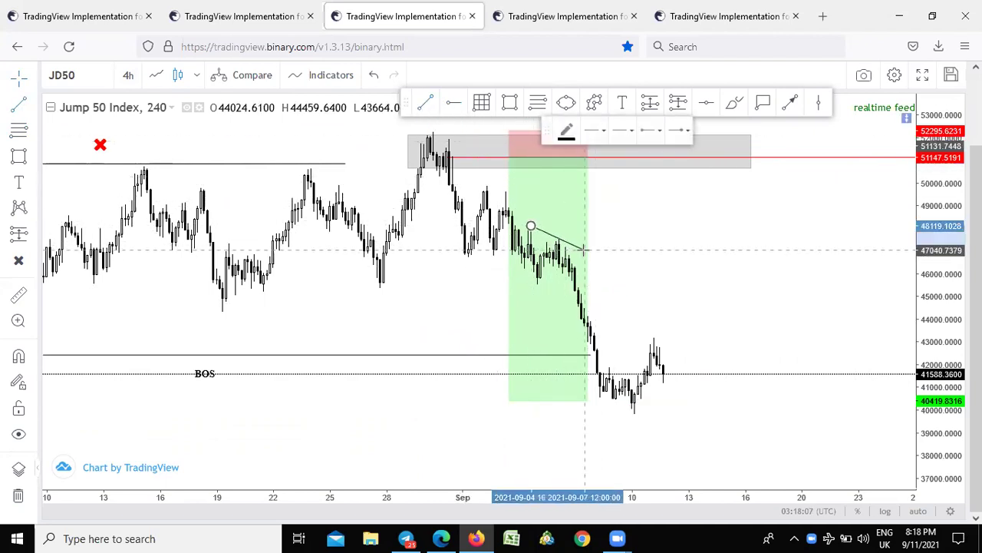
click(584, 249)
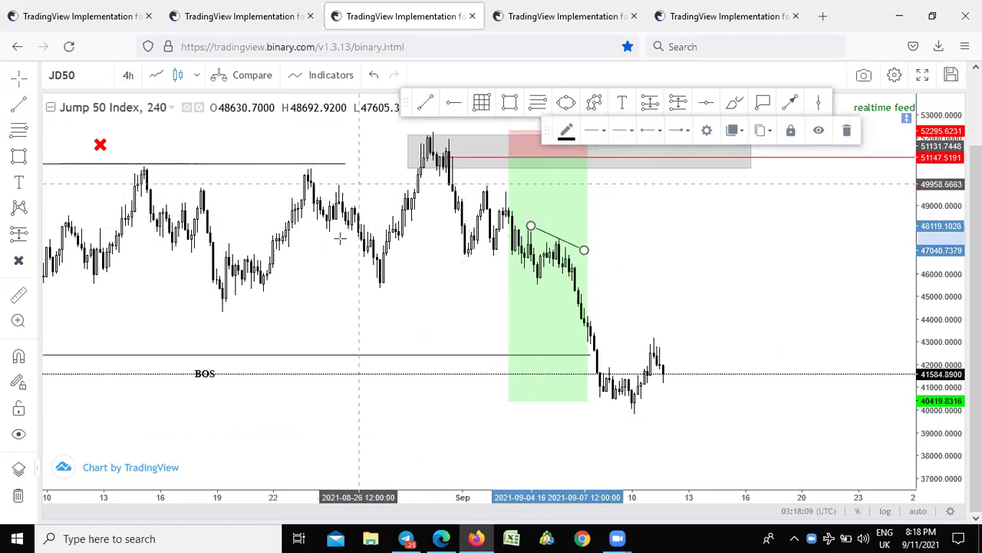
scroll(340, 238, down, 2)
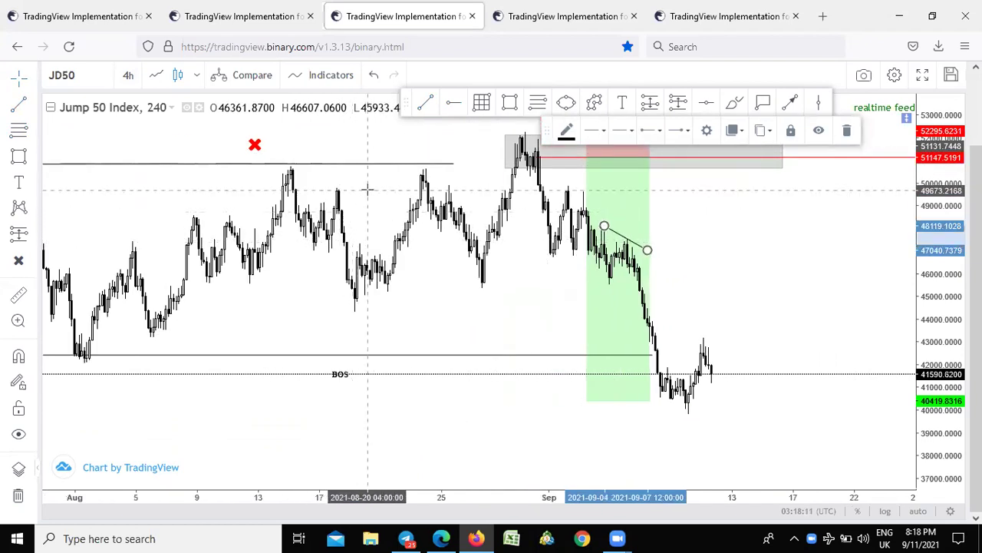
scroll(246, 154, up, 2)
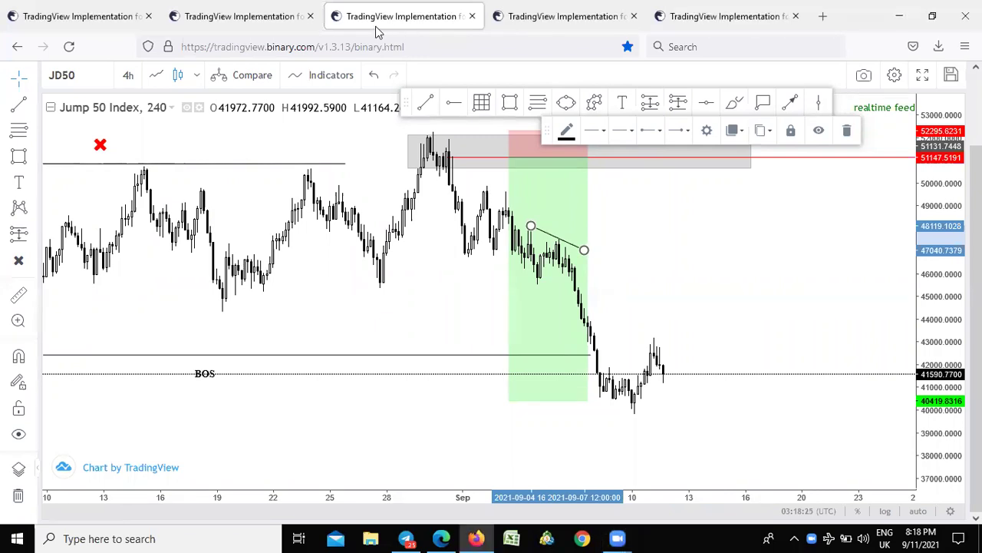
Review the marked-up Step Index and Volatility 10 (1s) Index charts in the other browser tabs.
click(241, 16)
click(119, 22)
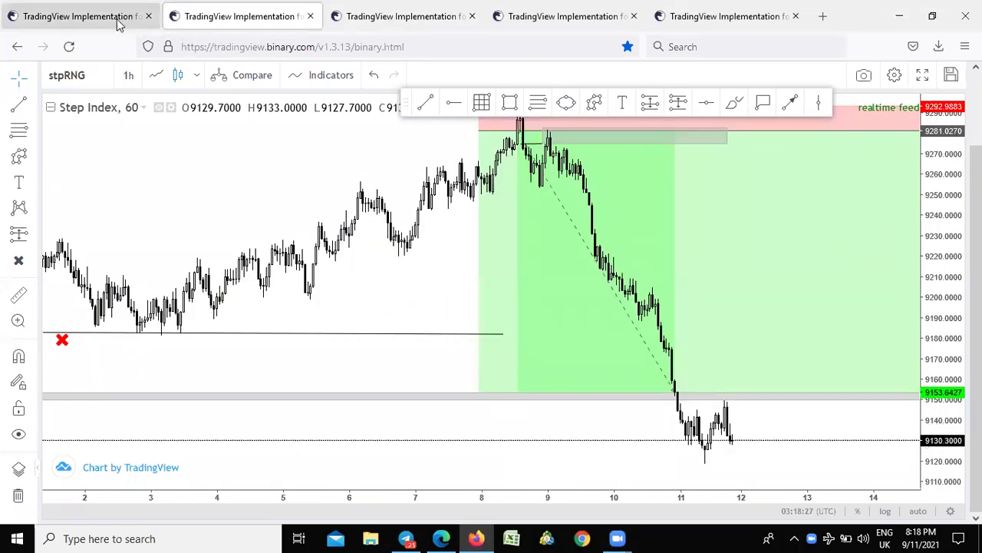
click(295, 229)
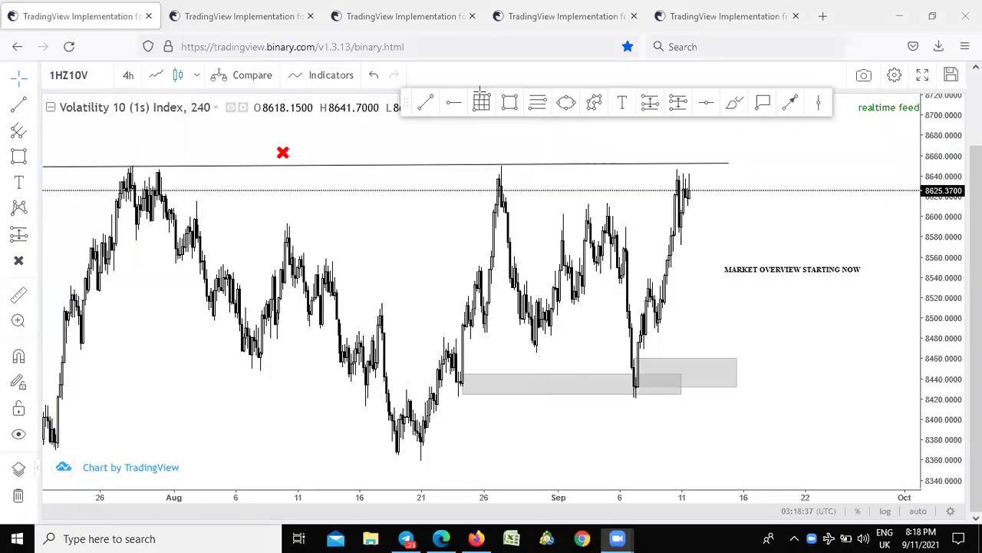
Load the Volatility 100 (1s) Index in the browser tab that holds the Boom 500 chart.
click(749, 18)
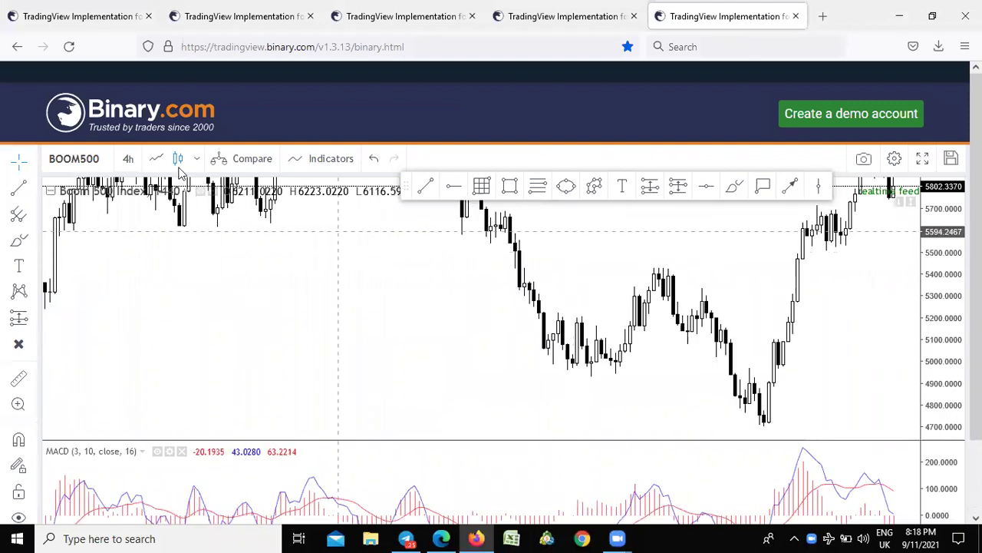
click(107, 167)
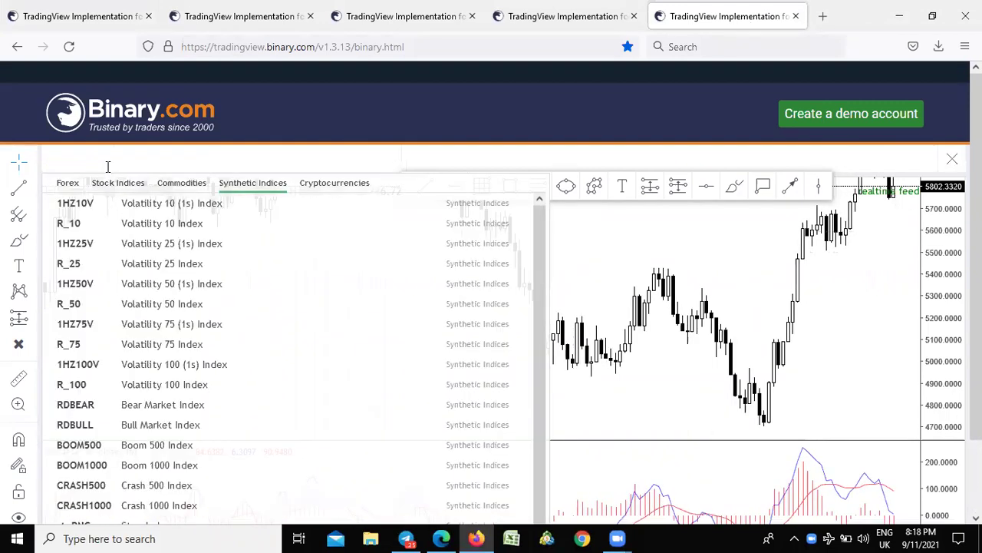
click(148, 365)
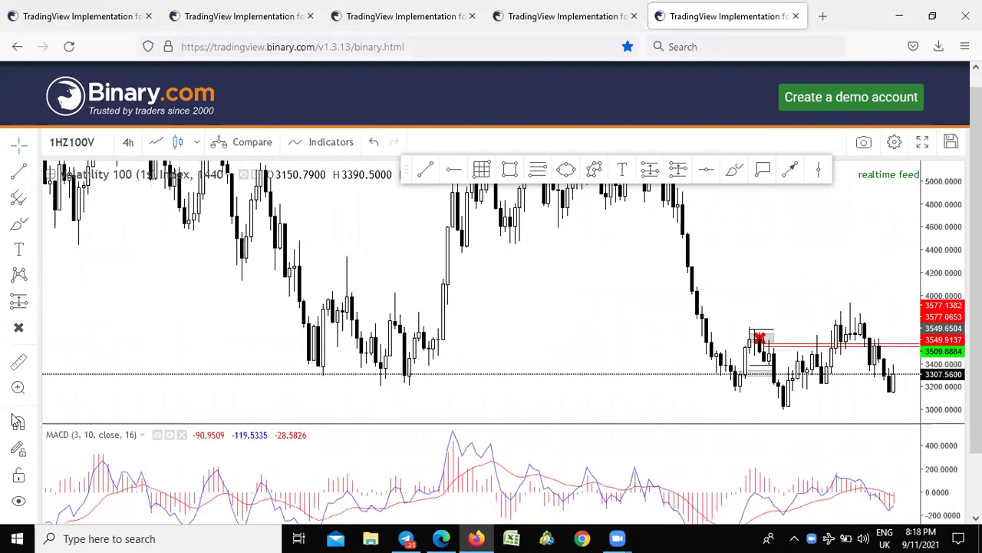
Maximize the price pane over the MACD and remove all old drawings from the Volatility 100 (1s) chart.
scroll(10, 418, down, 2)
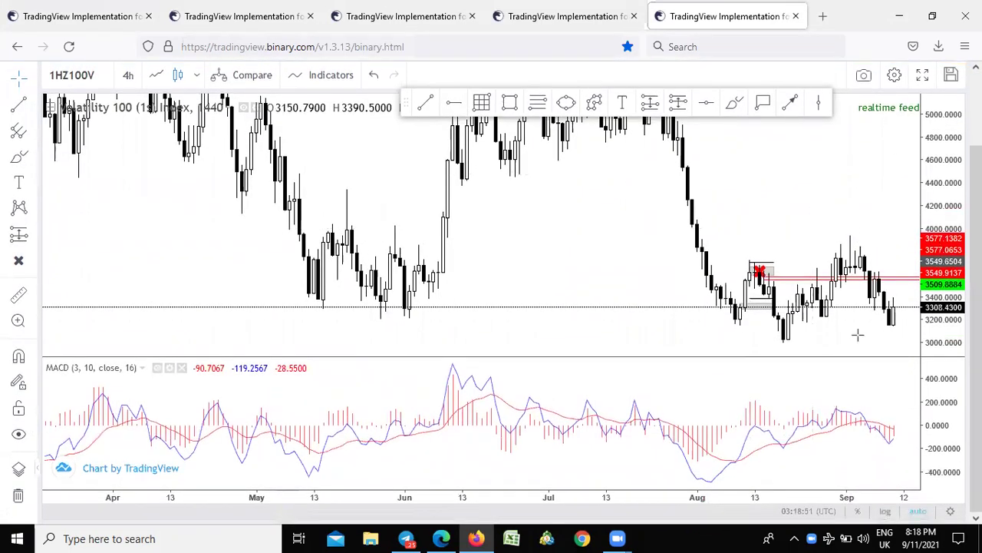
double_click(602, 300)
drag(606, 304, 513, 213)
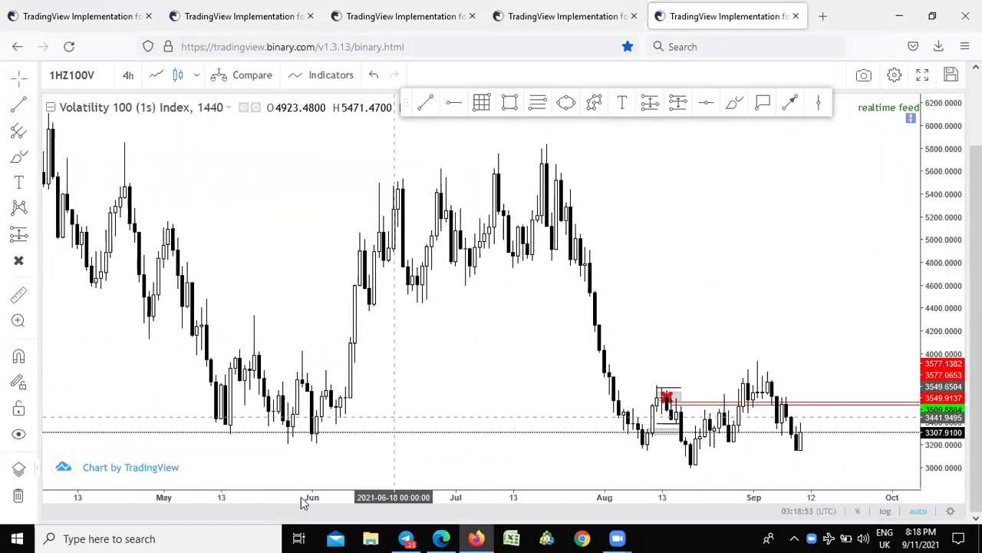
click(19, 495)
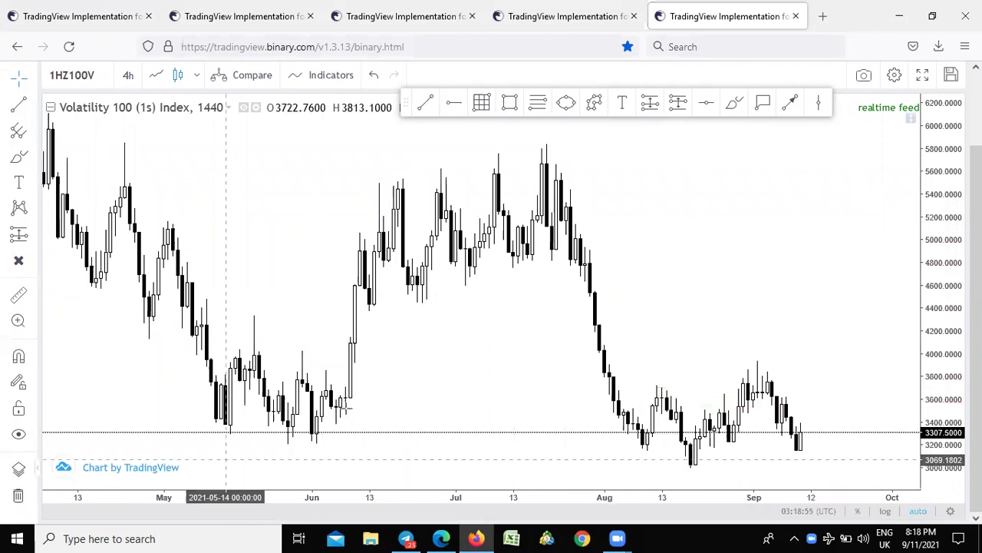
Mark a rectangular zone over the late July drop, from about 4440 down to about 4070, extended into October.
scroll(782, 384, up, 1)
drag(932, 465, 924, 368)
drag(820, 373, 772, 189)
scroll(645, 231, down, 1)
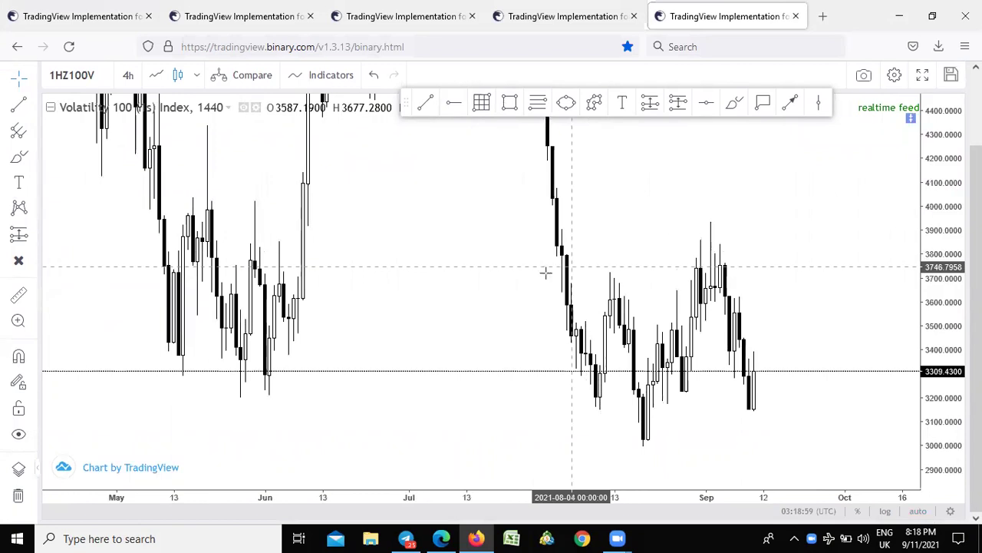
scroll(545, 272, down, 1)
scroll(538, 284, up, 3)
drag(455, 267, 332, 217)
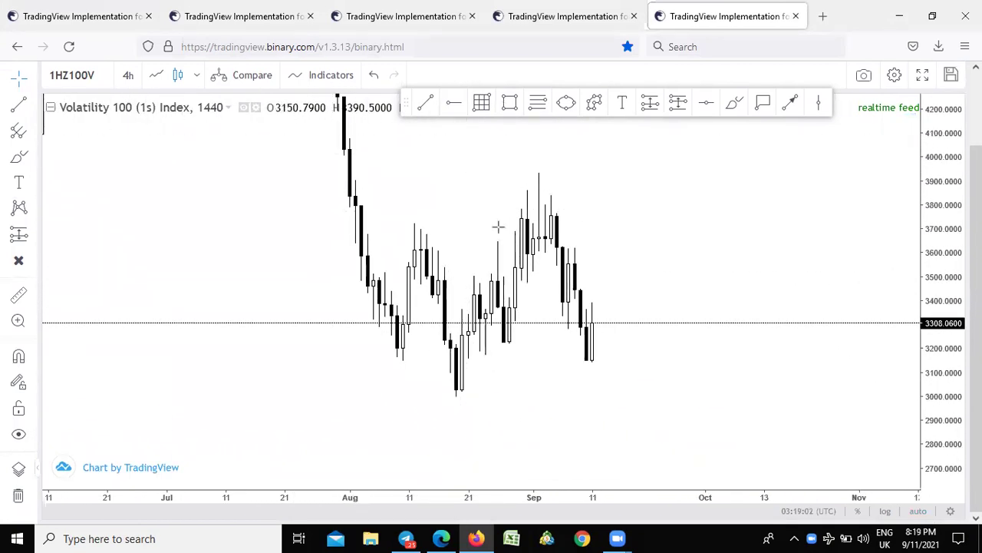
drag(498, 227, 546, 356)
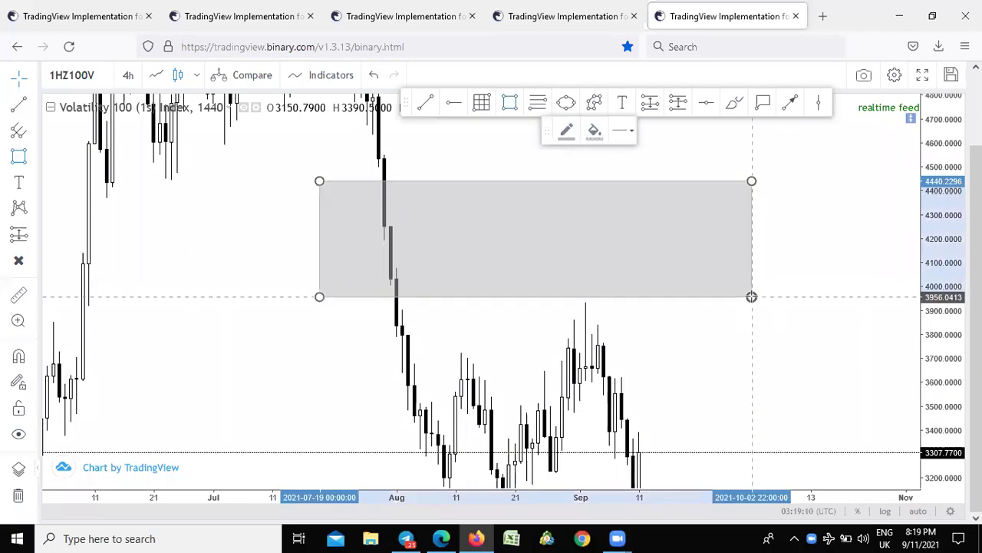
mouse_move(753, 296)
mouse_down()
mouse_move(654, 298)
mouse_move(786, 269)
mouse_up()
drag(681, 298, 681, 274)
drag(949, 231, 888, 332)
drag(772, 323, 793, 265)
click(594, 104)
click(431, 231)
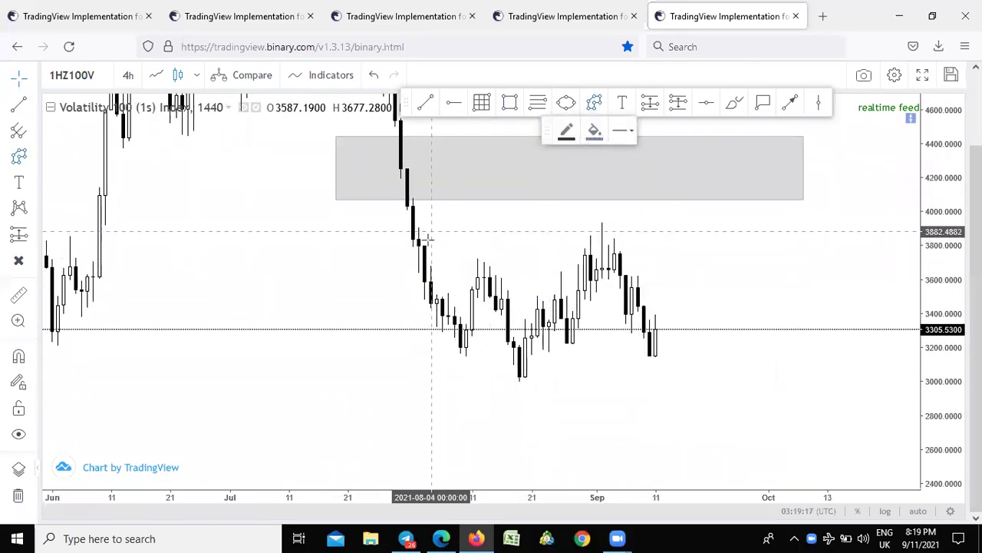
click(471, 344)
click(484, 271)
click(545, 382)
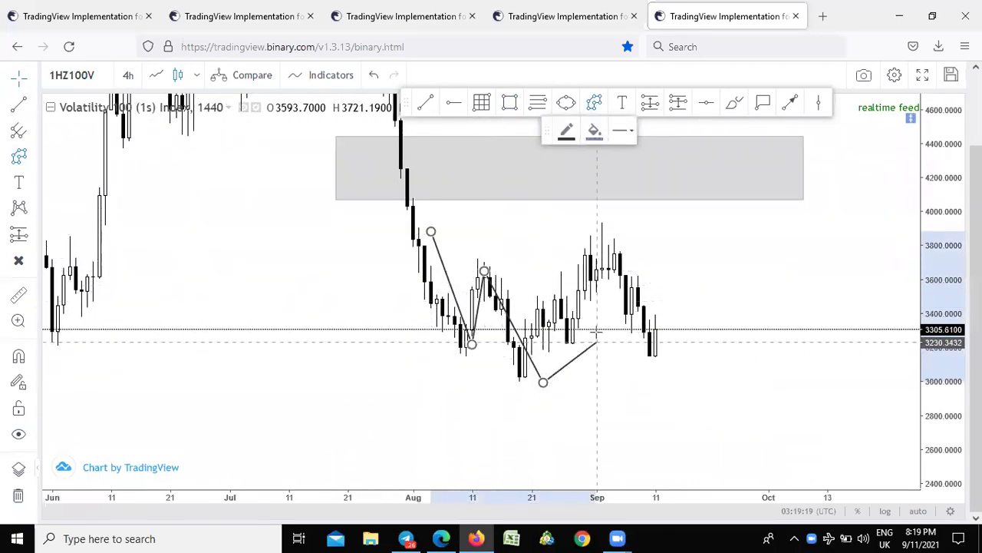
key(Escape)
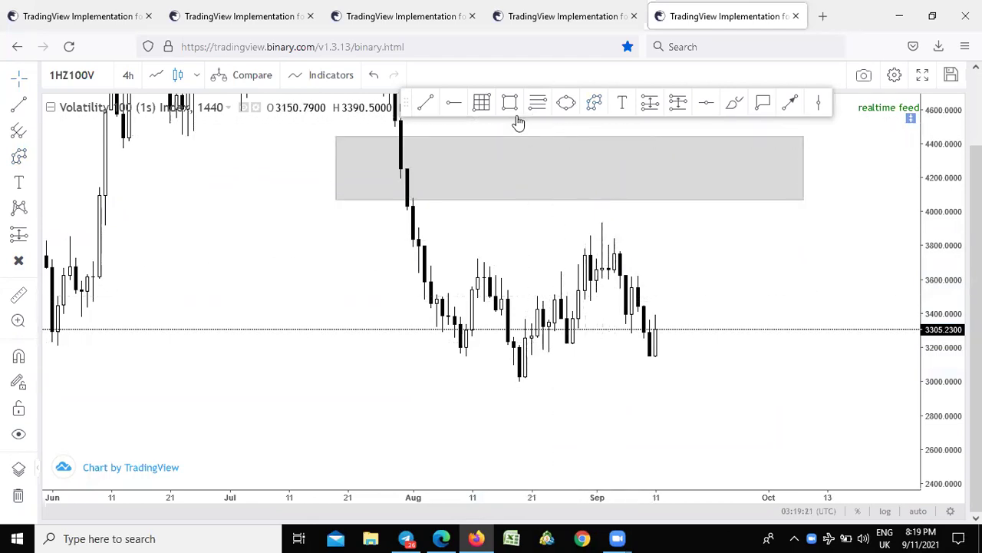
Mark the trading range with horizontal lines at about 3001.7 and 3929.1, spanning 16 August to 12 October.
click(484, 105)
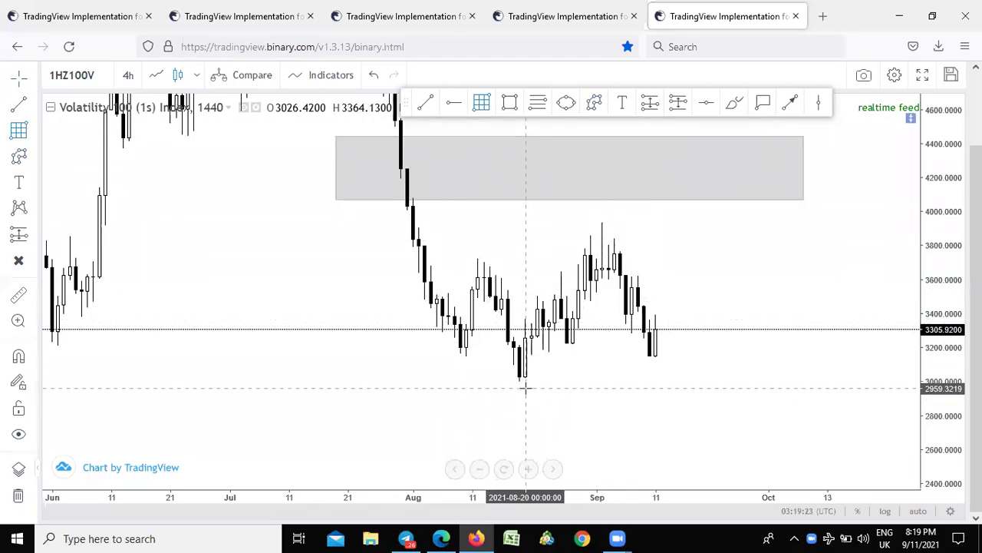
click(502, 381)
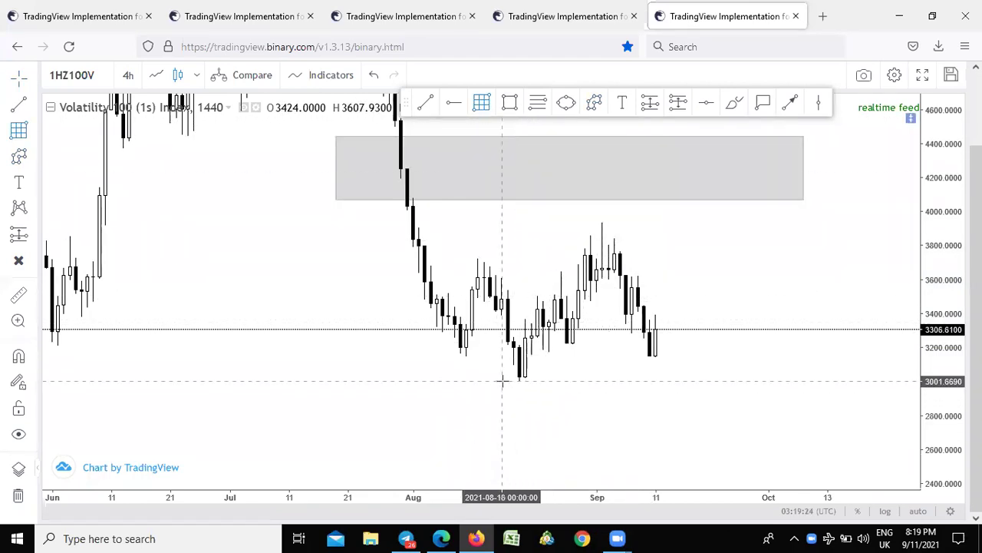
click(821, 224)
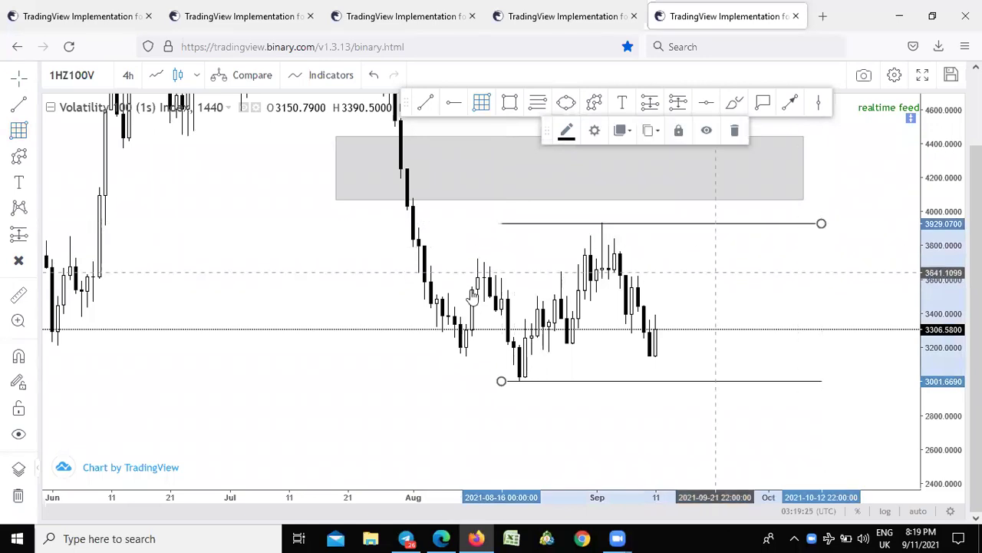
Try the 2-hour timeframe on the Volatility 100 (1s) chart and settle on the 8-hour timeframe.
click(128, 74)
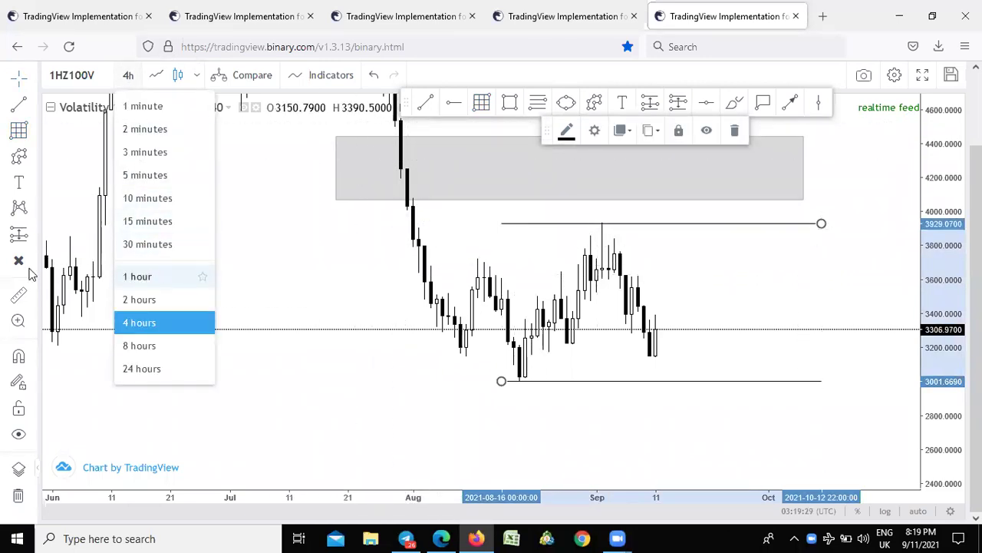
click(119, 306)
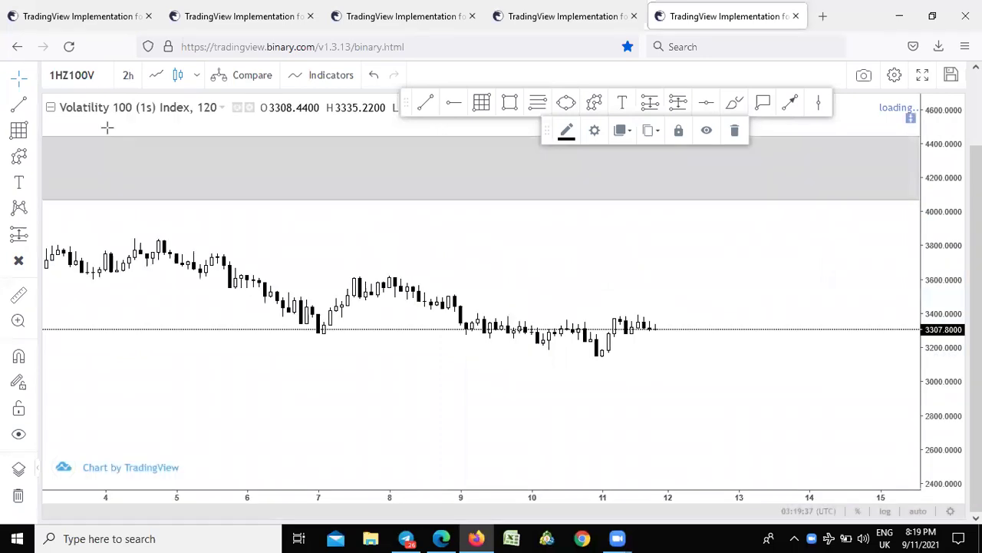
click(126, 75)
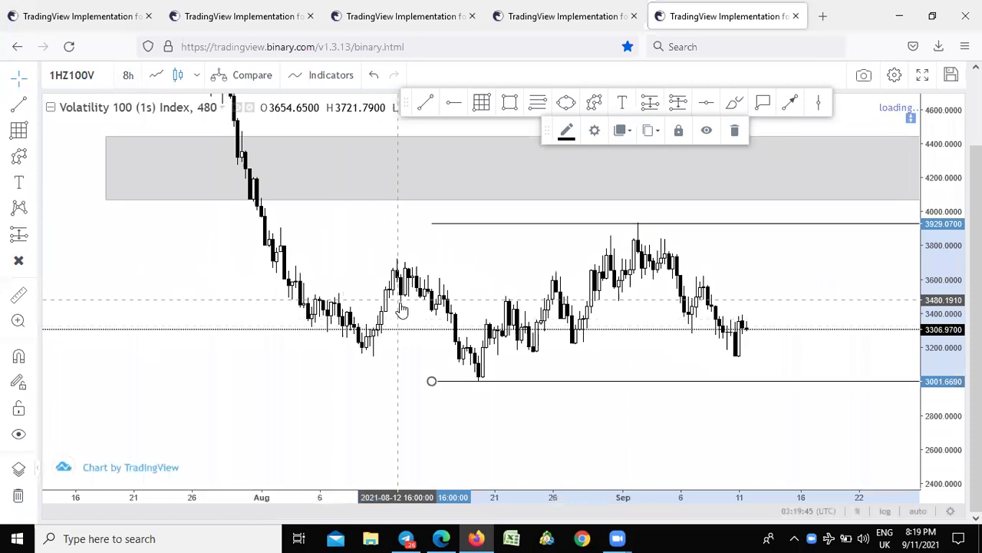
Draw a nearly horizontal trend line at about 3619 from 6 to 11 September, over the latest lower high.
drag(938, 442, 927, 307)
mouse_move(768, 322)
mouse_down()
mouse_move(629, 285)
mouse_move(573, 316)
mouse_up()
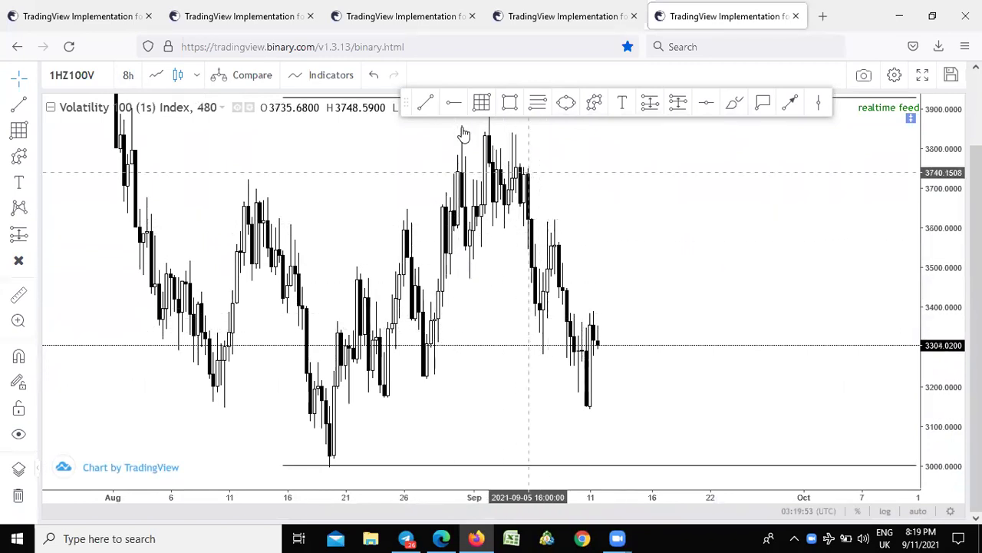
click(422, 104)
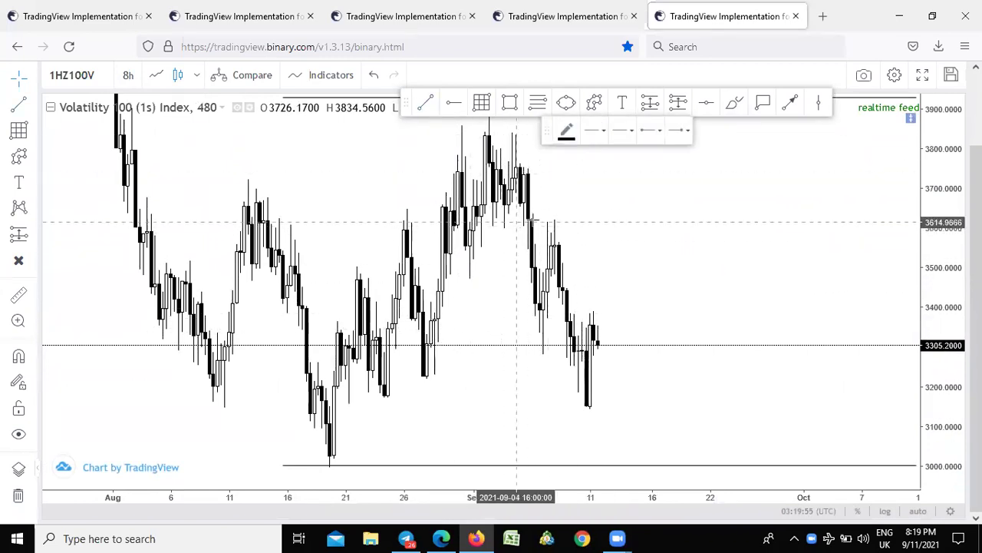
click(586, 224)
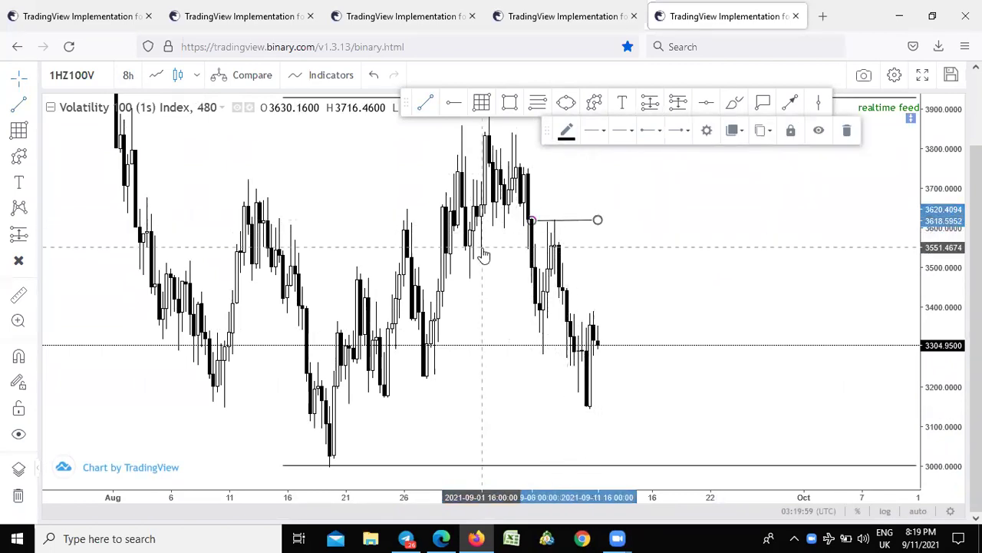
Switch the Volatility 100 (1s) chart to the 4-hour timeframe with the August and September swings in view.
click(128, 75)
click(126, 323)
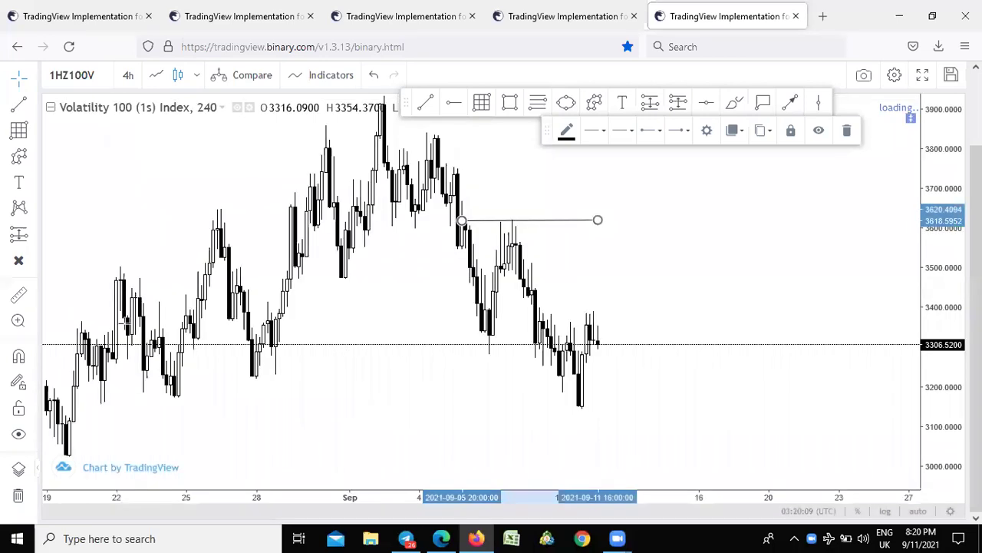
drag(312, 417, 397, 351)
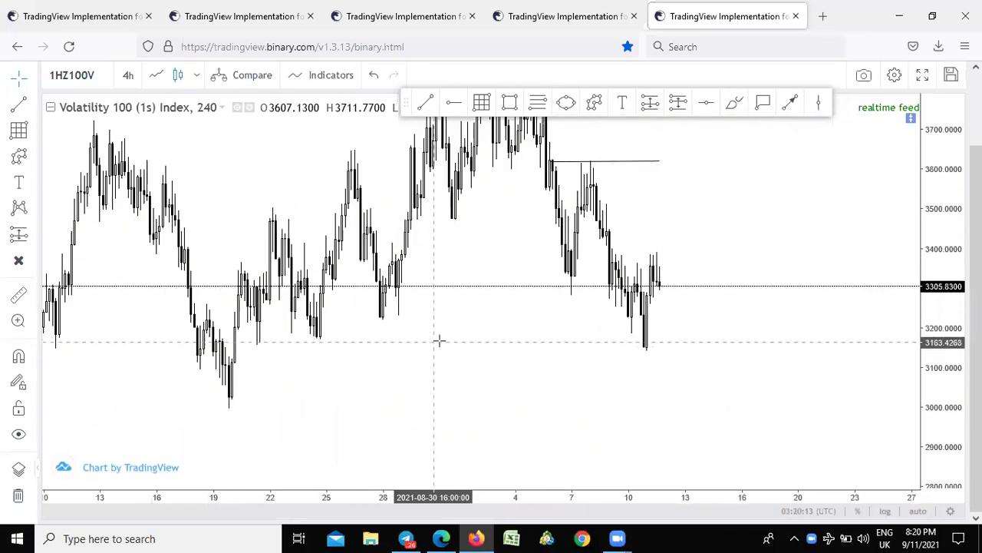
Draw a rectangle zone from about 3132.6 down to 3043.7, spanning 19 August to 12 September, from the August low.
drag(478, 351, 497, 326)
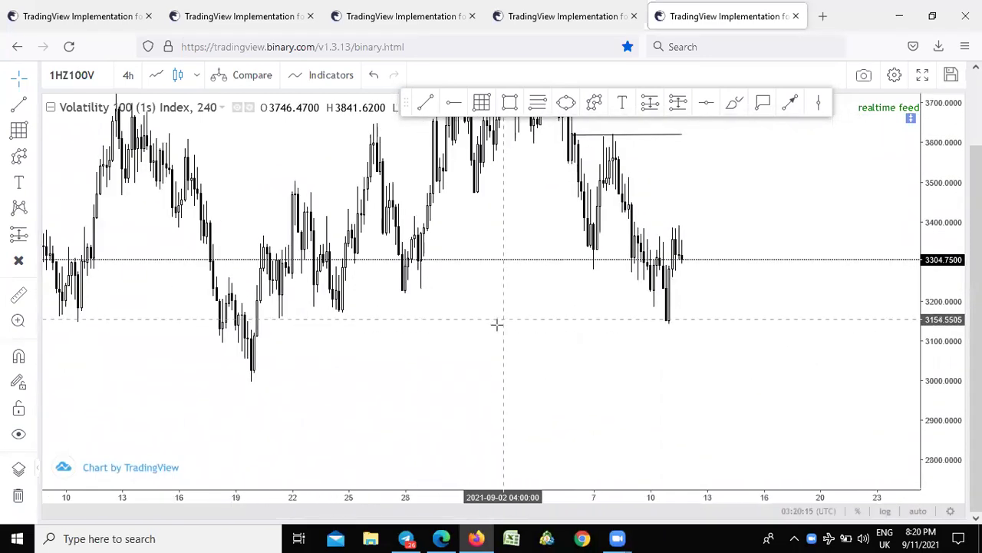
scroll(469, 321, up, 5)
drag(381, 348, 706, 310)
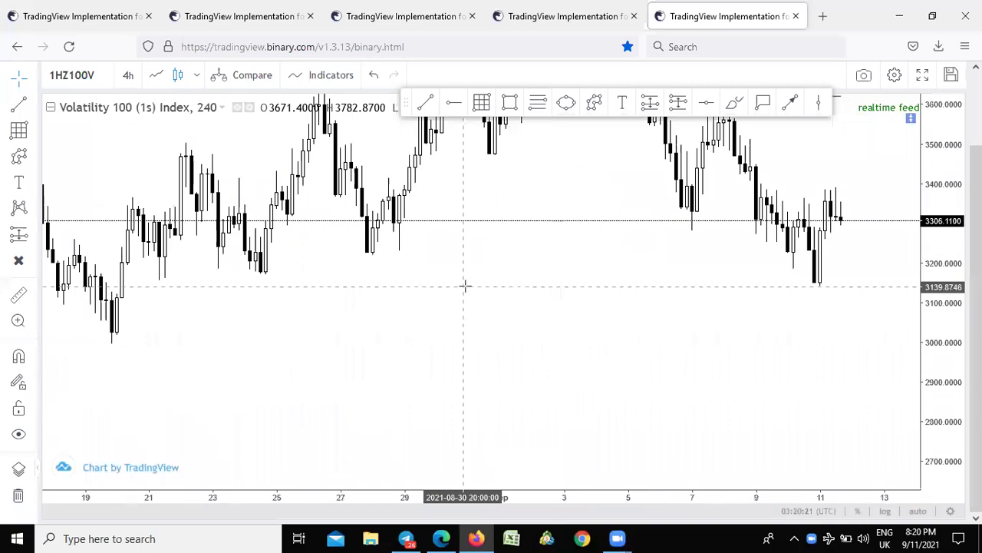
scroll(373, 299, down, 3)
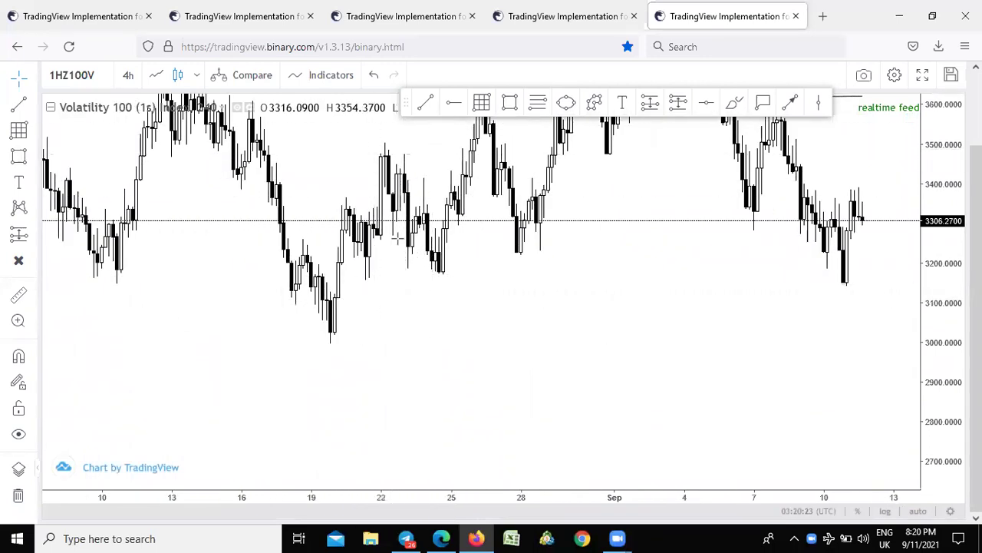
click(510, 103)
mouse_move(331, 290)
mouse_down()
mouse_move(614, 353)
mouse_move(715, 329)
mouse_move(890, 325)
mouse_up()
click(890, 325)
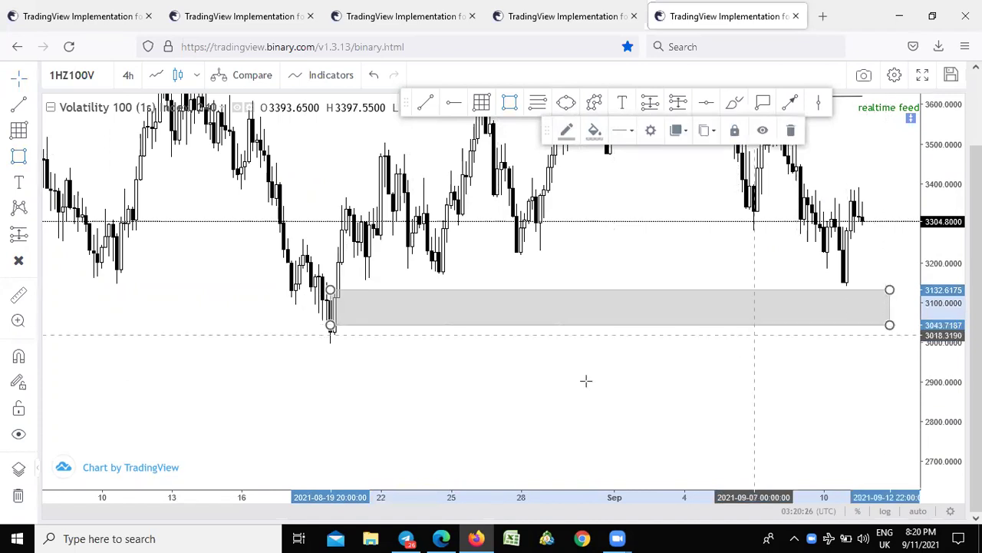
click(586, 380)
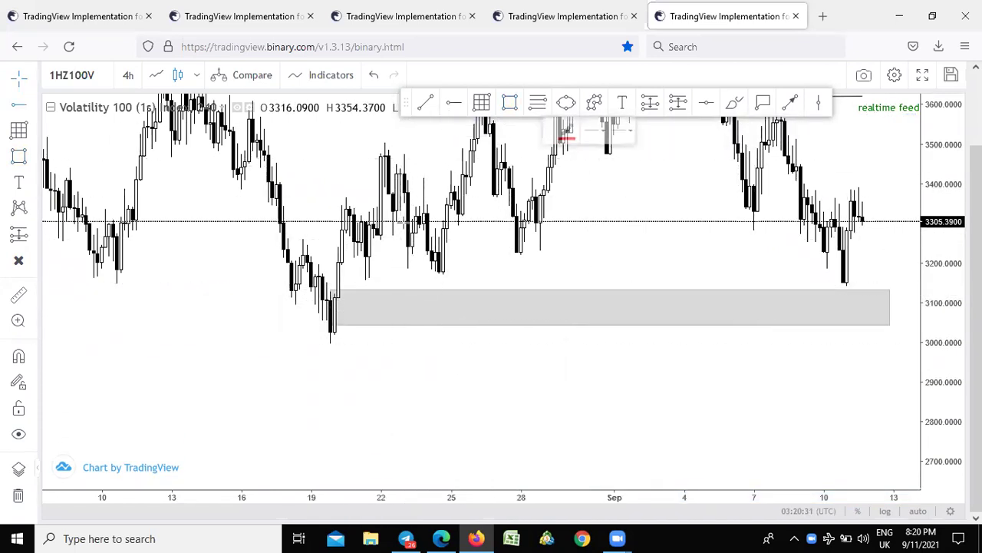
Place a red horizontal ray at about 3125.4 from 20 August and draw a thin rectangle from about 3153.3 to 3128.2 extending to 13 September.
click(336, 292)
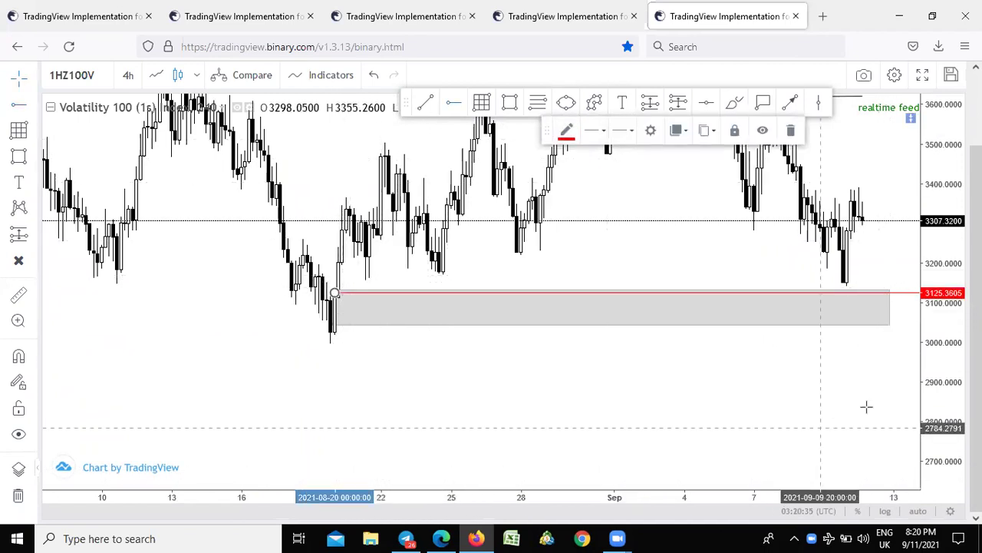
drag(947, 440, 942, 362)
drag(611, 280, 336, 320)
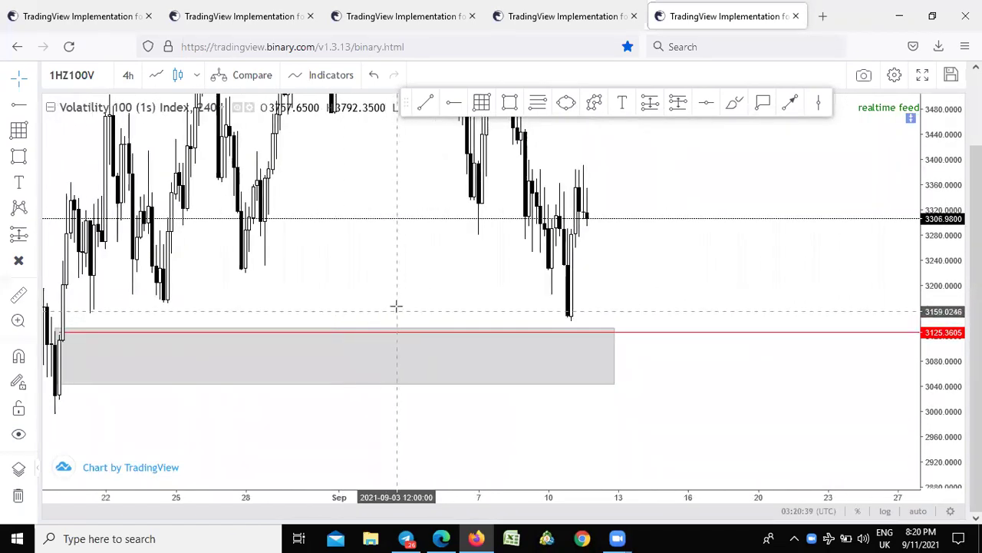
key(alt+shift+r)
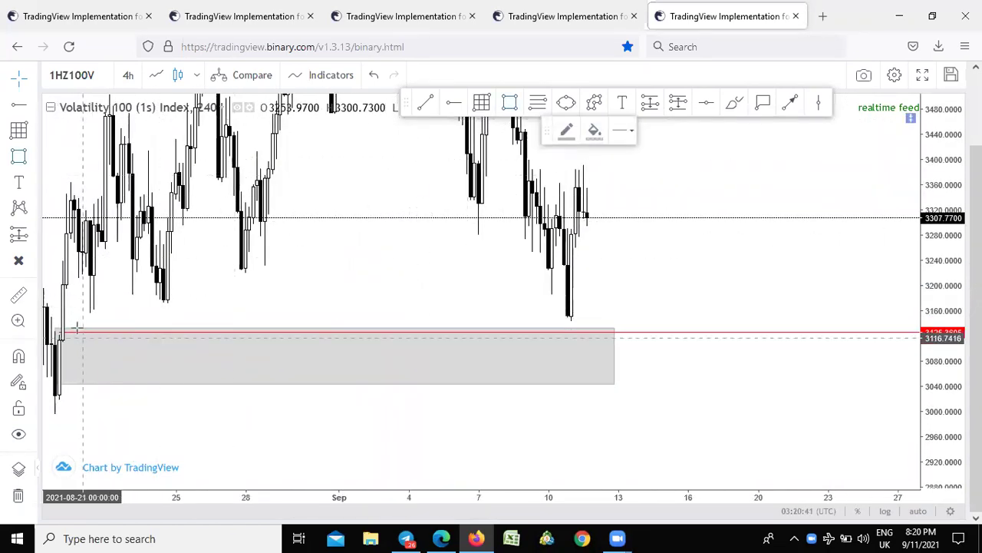
mouse_move(60, 315)
mouse_down()
mouse_move(619, 315)
mouse_move(630, 331)
mouse_up()
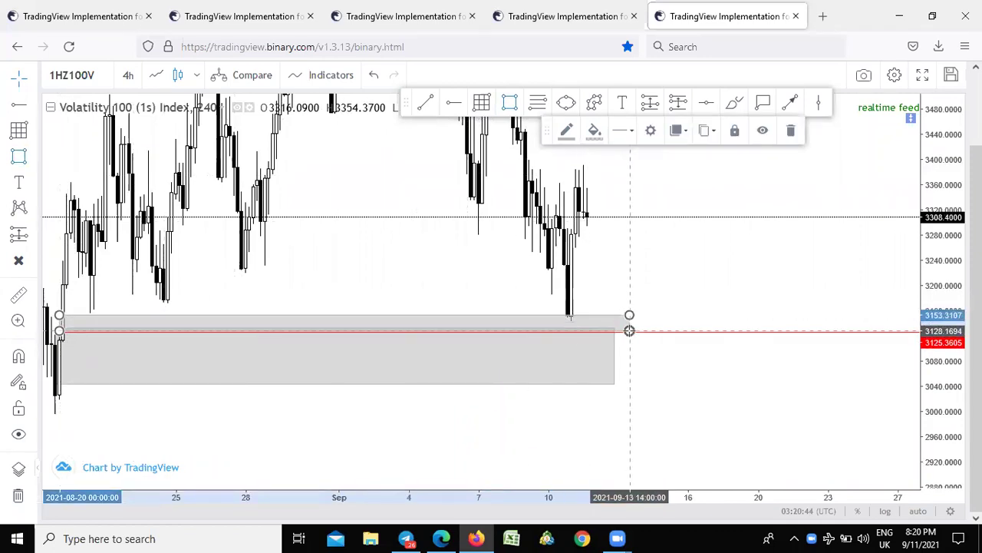
Switch the Volatility 100 (1s) chart to the 15-minute timeframe and glance at the Step Index and Volatility 10 (1s) charts while it loads.
click(129, 75)
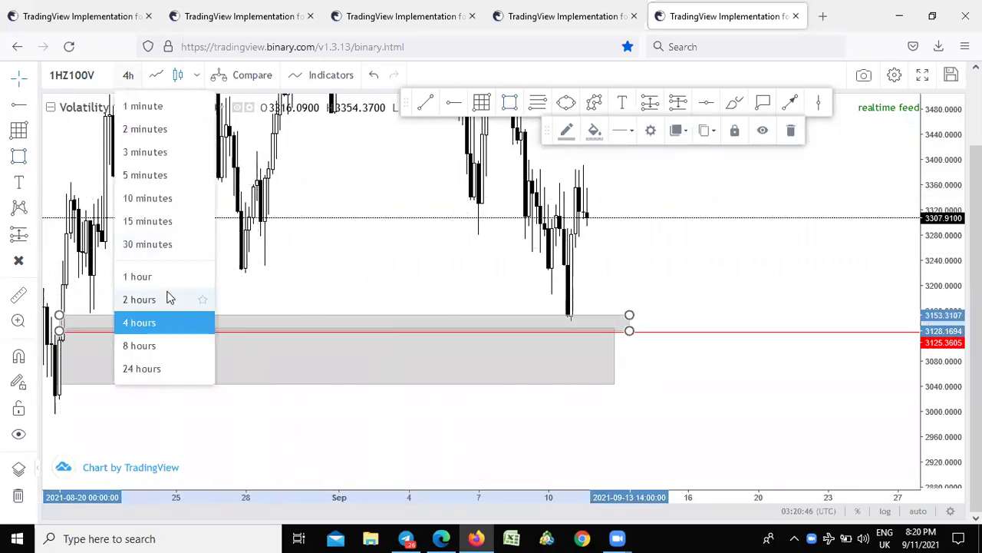
click(152, 221)
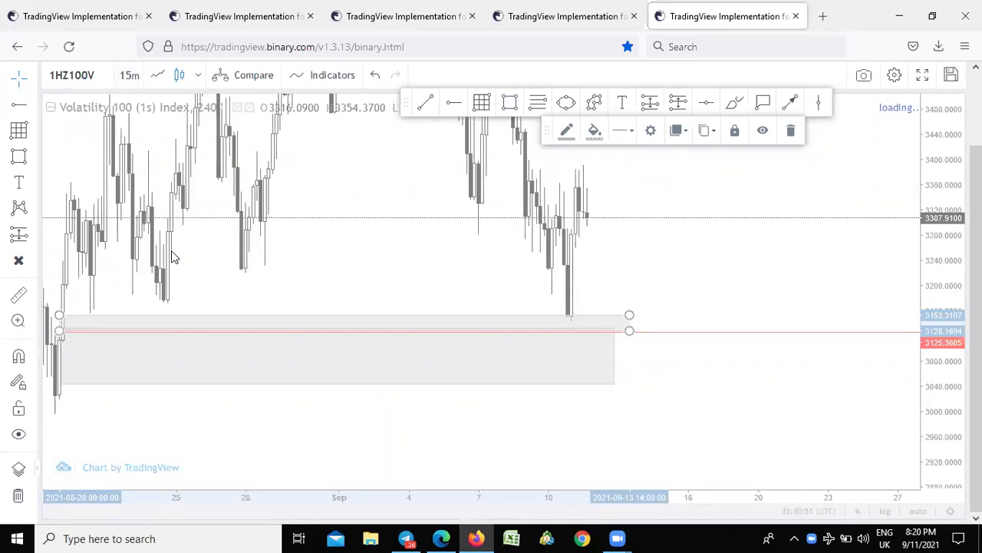
click(230, 16)
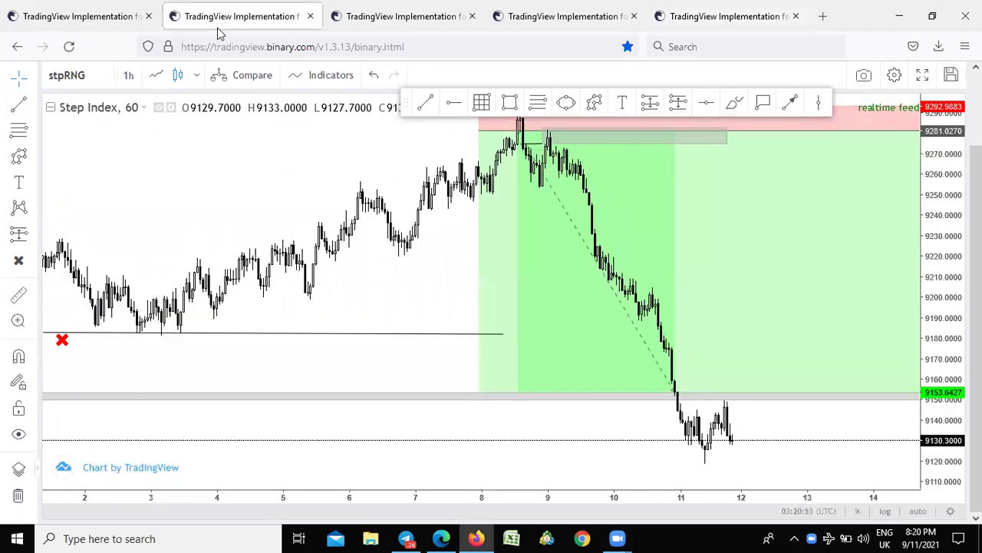
click(115, 16)
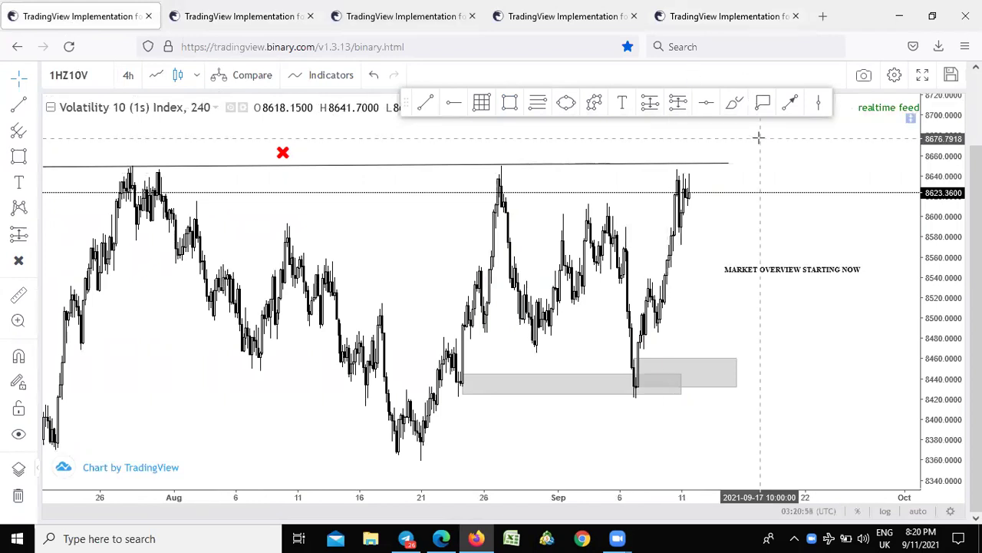
click(715, 22)
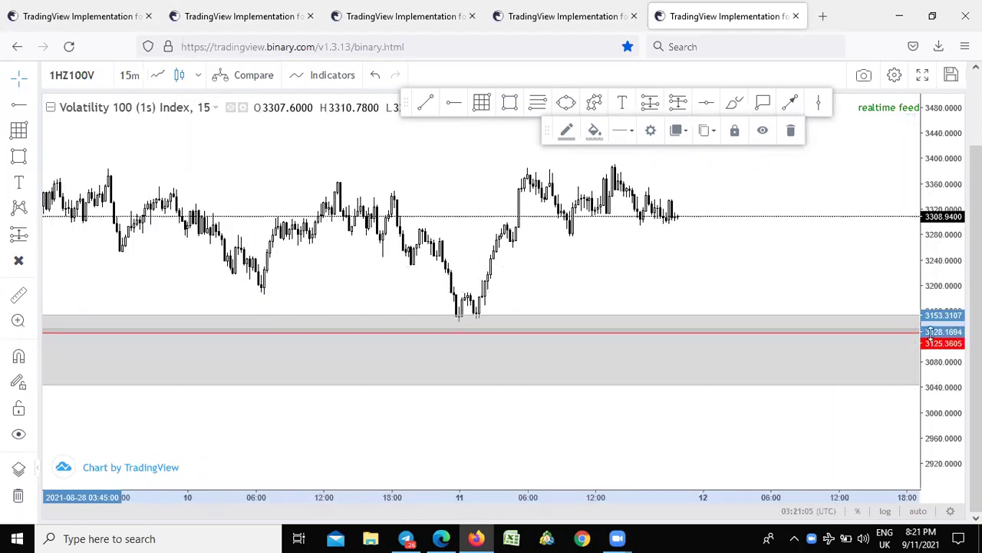
Draw a nearly horizontal trend line at about 3188 from 10 September 04:15 to 11 September 00:00 and place a red cross beneath it.
drag(340, 294, 373, 302)
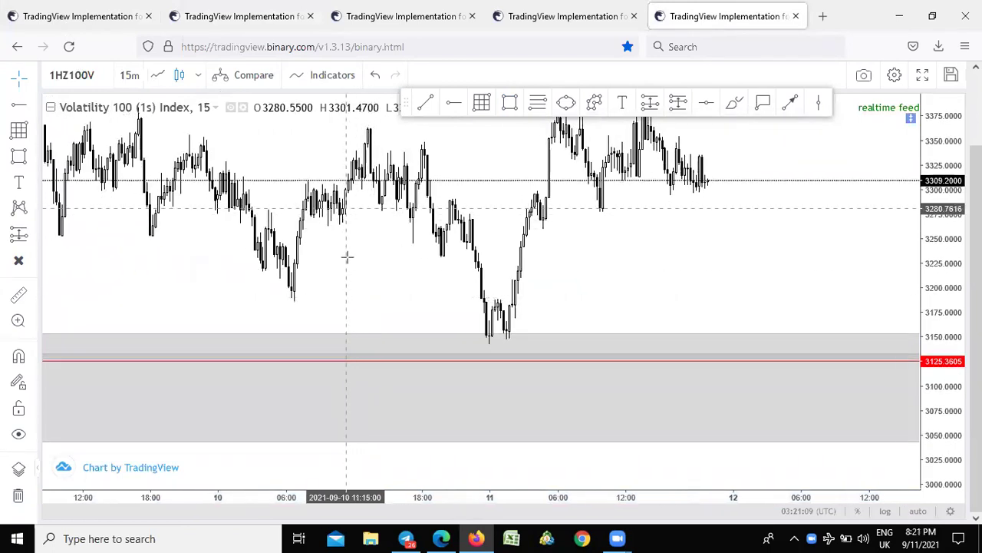
drag(344, 256, 381, 302)
click(423, 103)
click(289, 325)
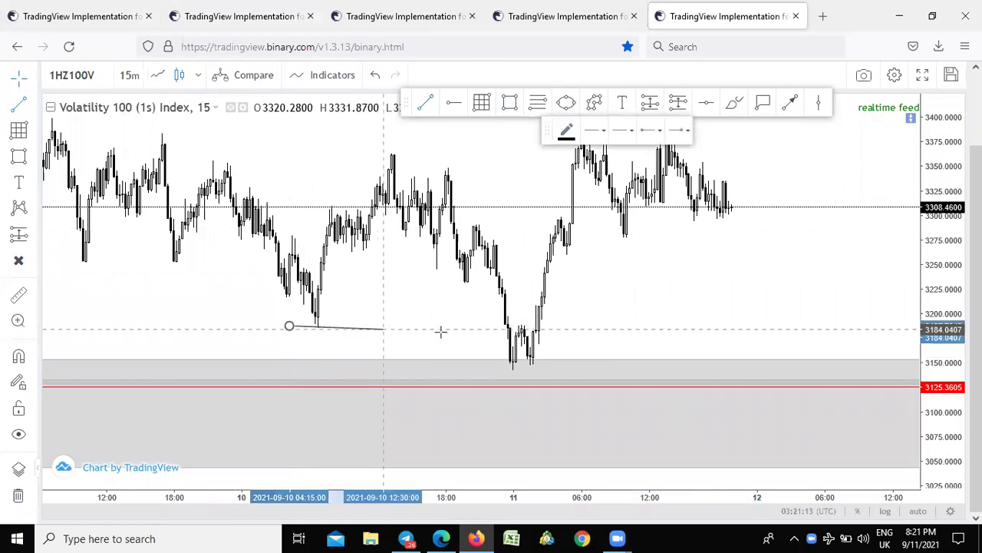
click(514, 325)
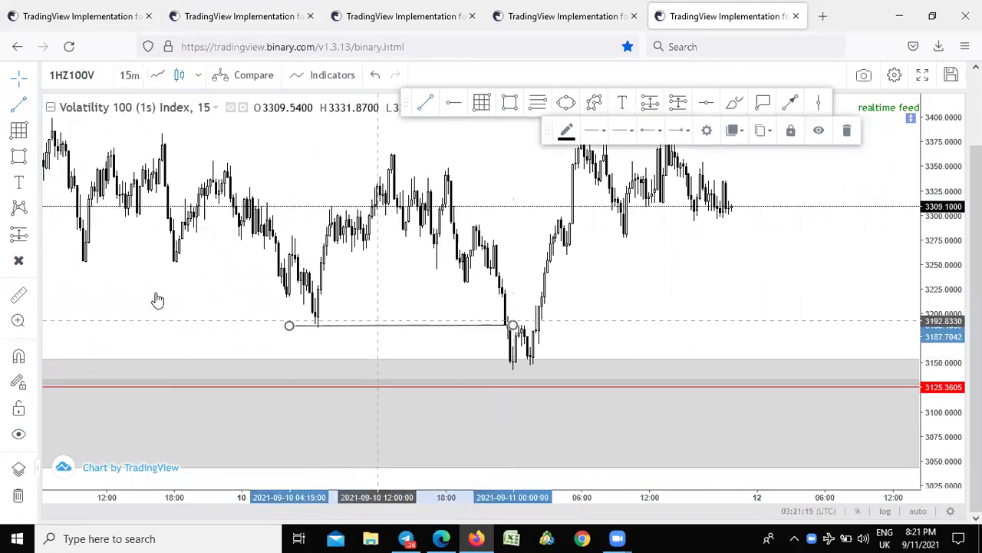
click(19, 261)
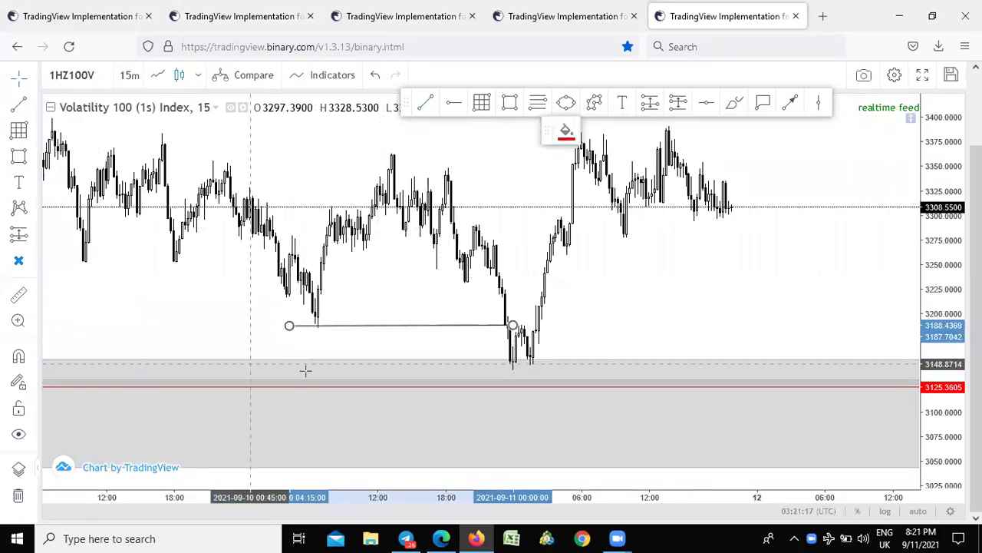
click(399, 338)
Examine the 15-minute rally from the 11 September double low, comparing it with the broken low and the zones beneath.
scroll(415, 325, right, 5)
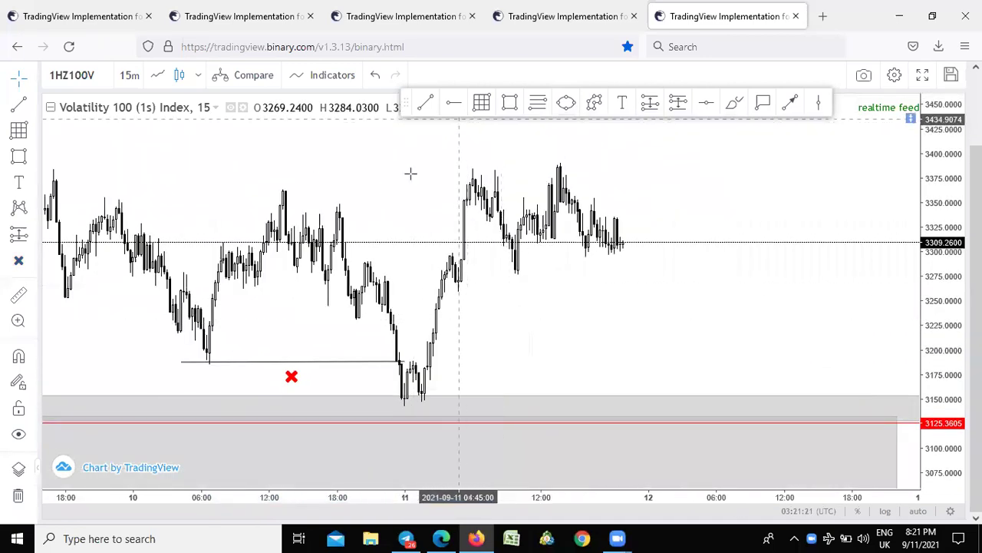
scroll(410, 175, right, 10)
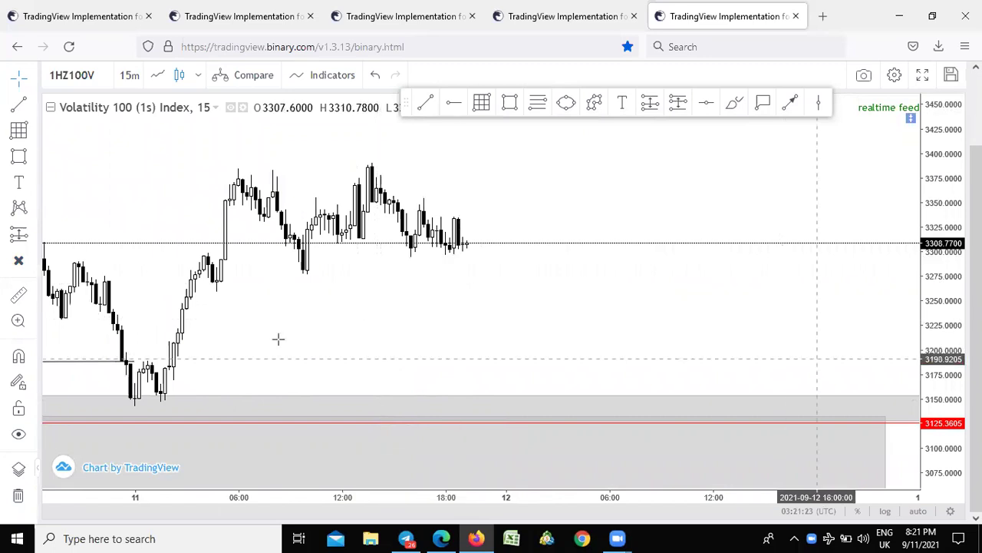
scroll(279, 336, up, 3)
scroll(204, 292, down, 1)
drag(144, 287, 397, 326)
drag(941, 412, 925, 260)
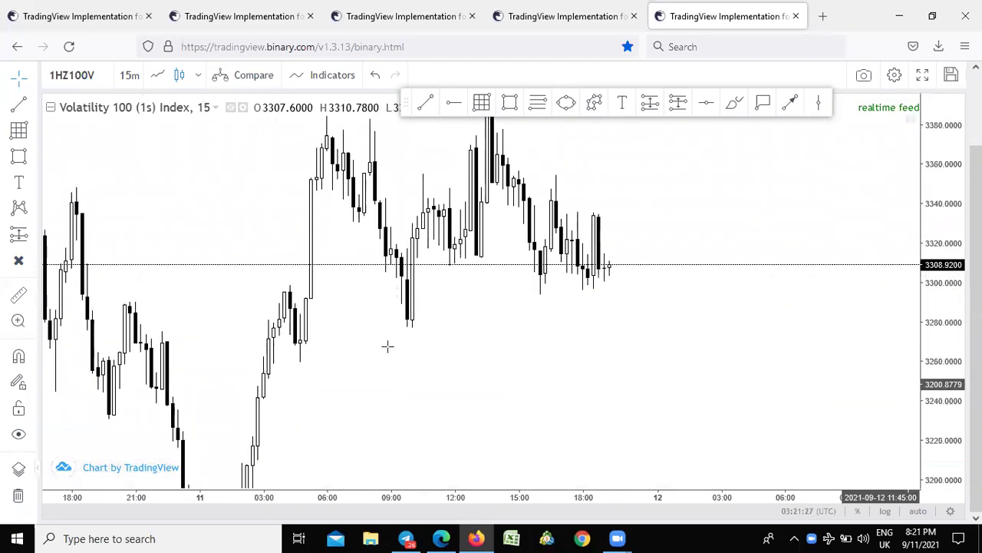
drag(314, 356, 311, 265)
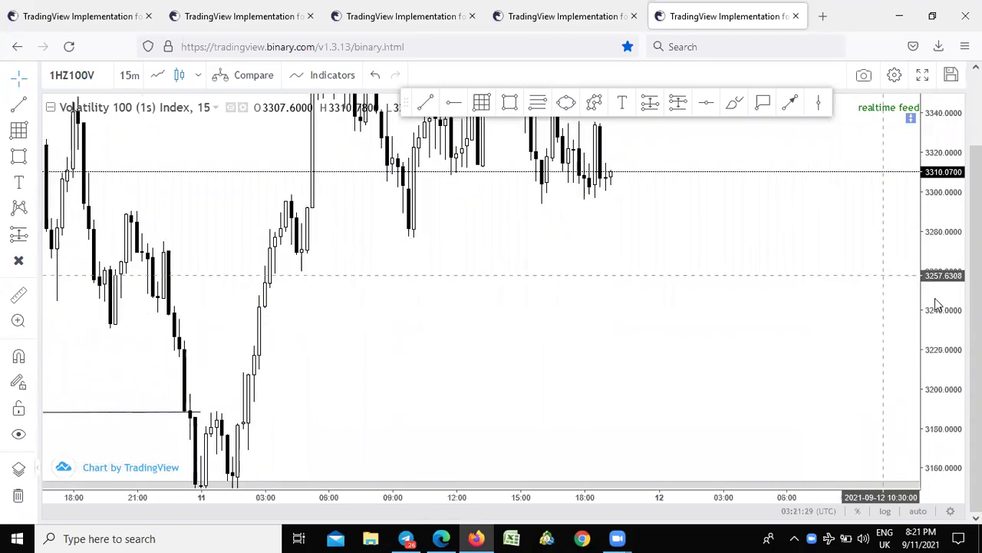
scroll(254, 265, down, 4)
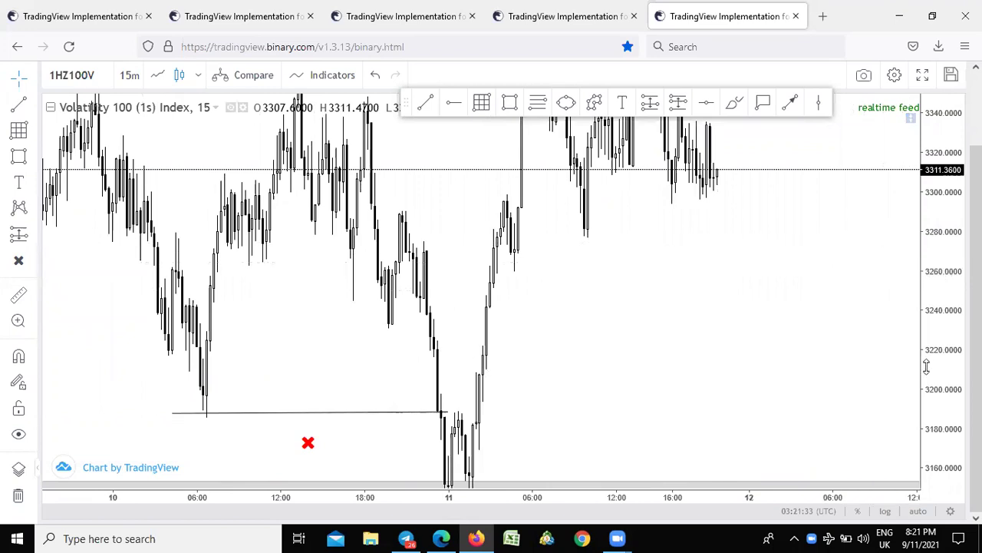
drag(926, 367, 914, 410)
drag(588, 368, 522, 344)
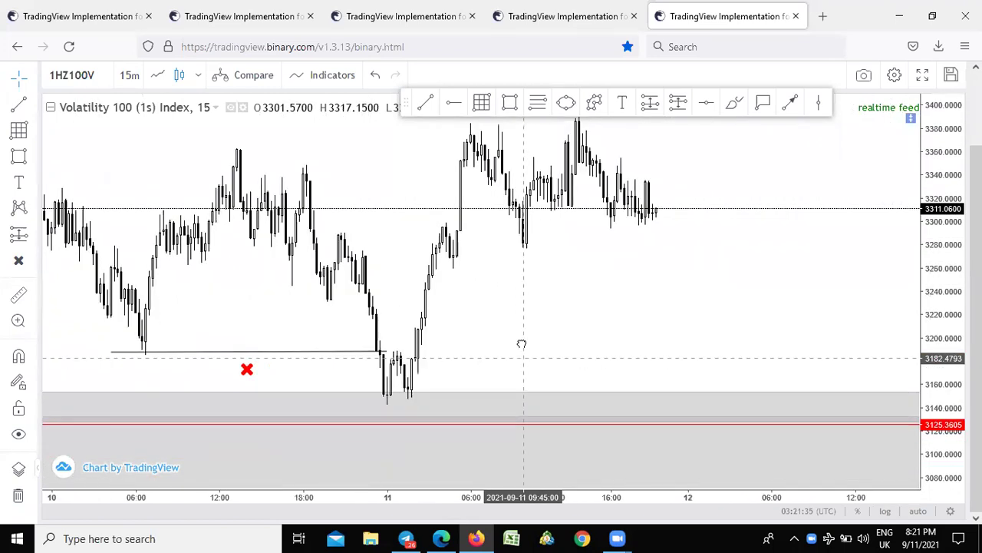
Draw a thin rectangle from about 3185.0 to 3179.5, spanning 11 September 01:30 to 12 September 02:45, at the rally's origin.
scroll(423, 365, down, 1)
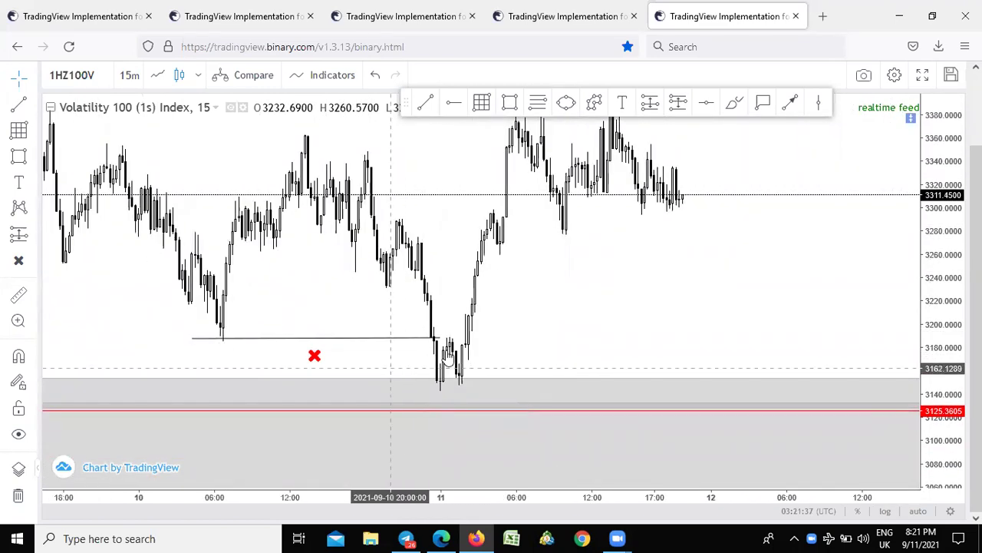
click(509, 104)
click(459, 339)
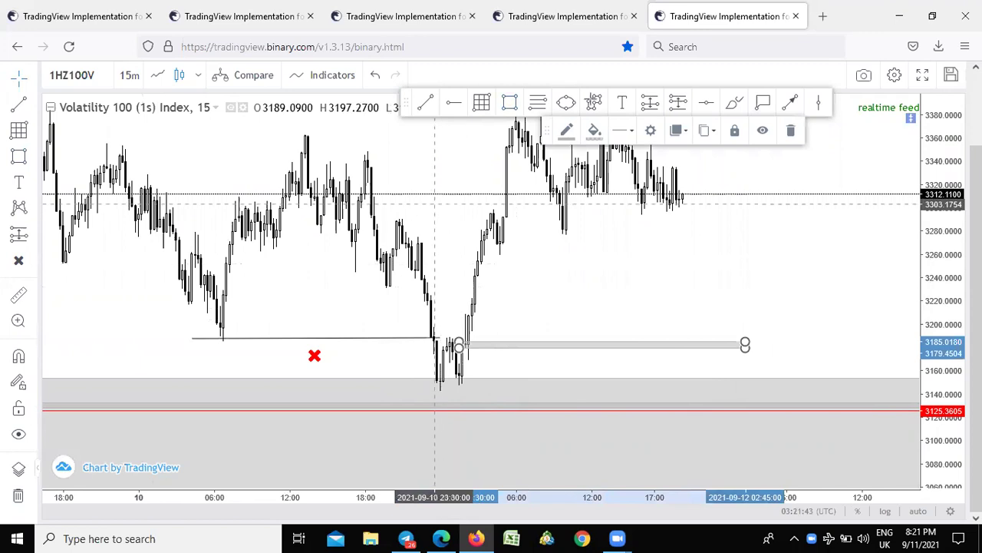
Place a long position with entry at about 3181.9 on the thin rectangle and set its stop to about 3139.9.
click(656, 105)
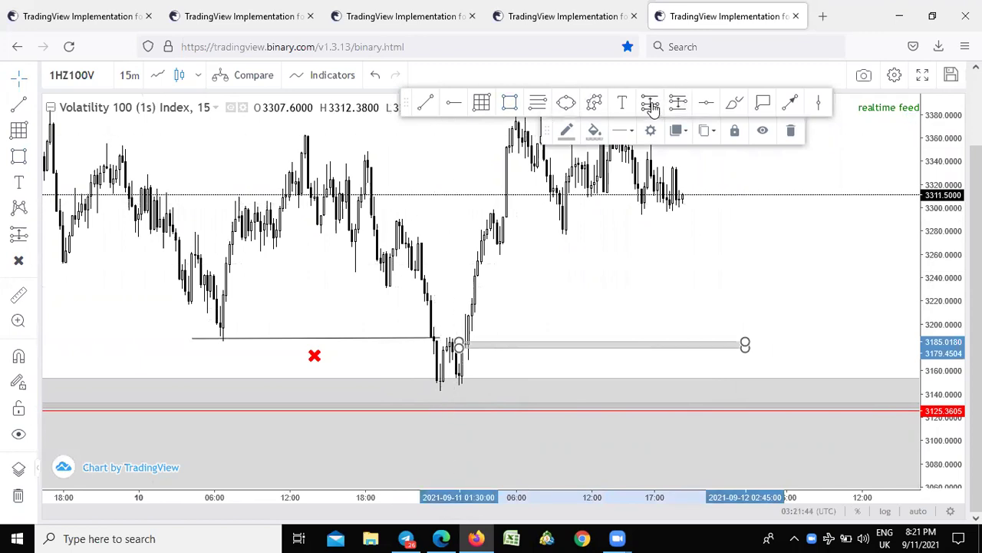
click(613, 345)
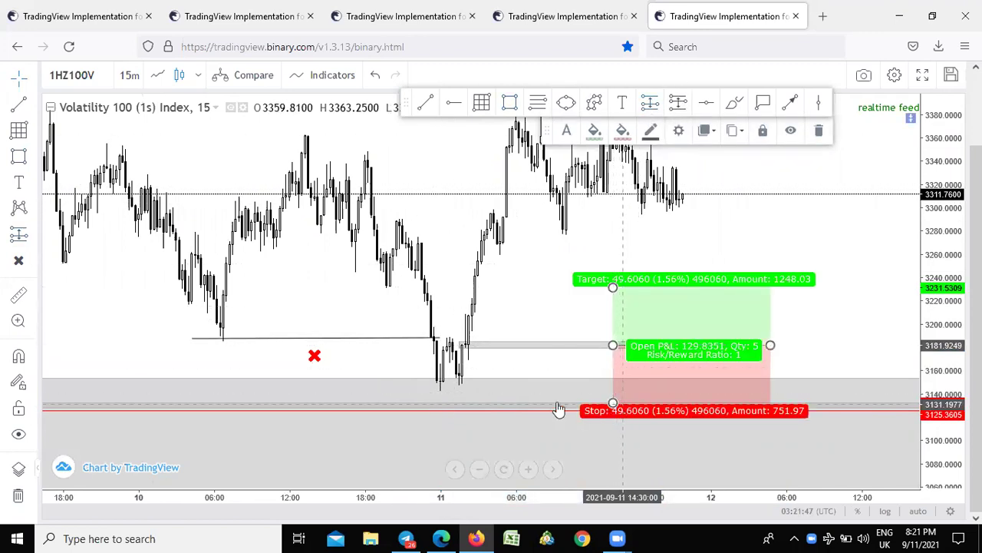
scroll(537, 407, down, 2)
drag(671, 405, 657, 394)
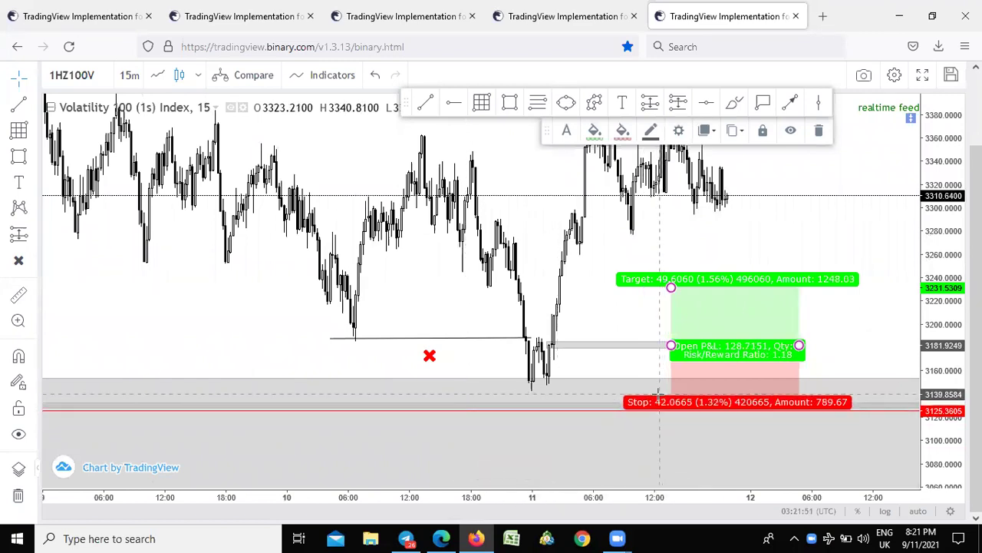
click(595, 317)
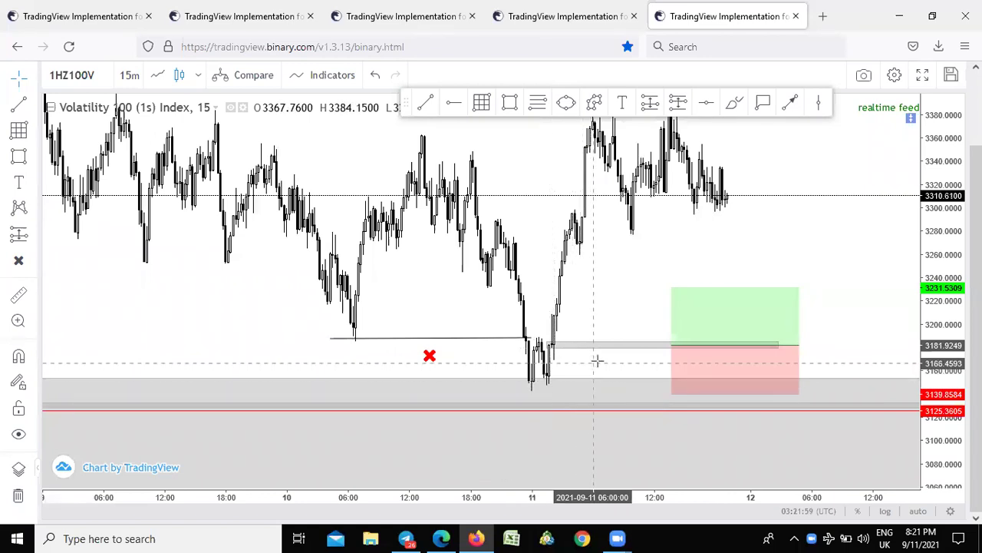
Examine the 15-minute swings above the long position, from the 11 September lows through the latest highs.
drag(932, 390, 902, 196)
scroll(523, 459, up, 3)
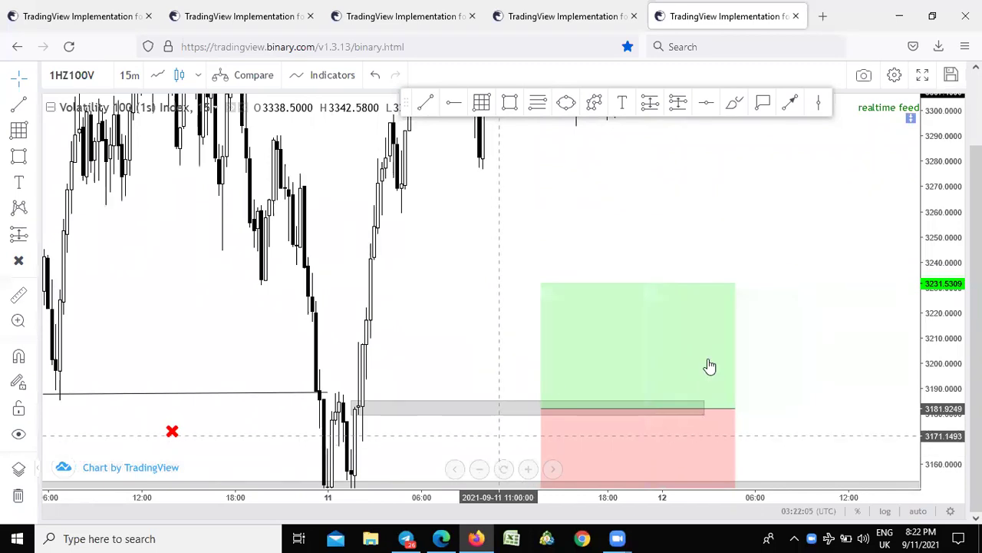
drag(941, 384, 941, 438)
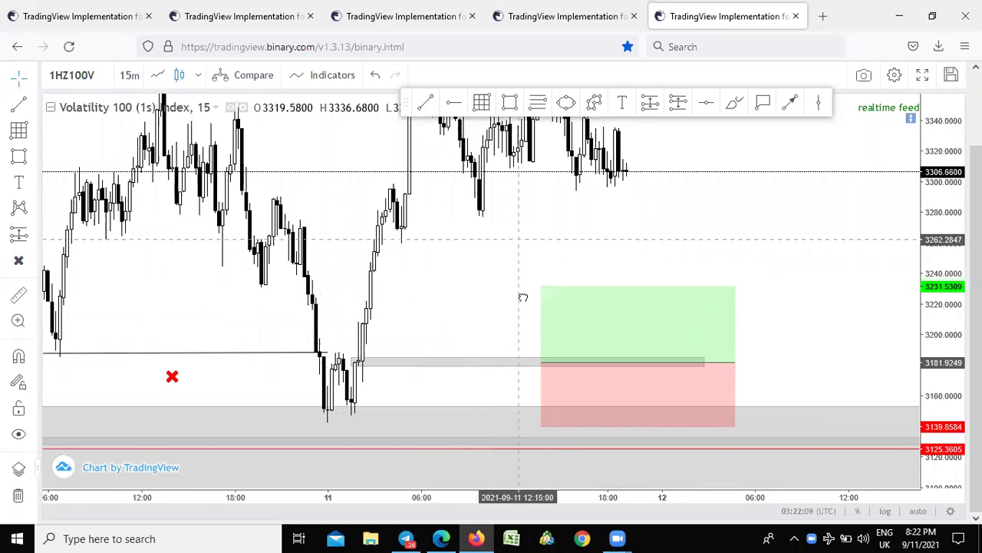
drag(518, 239, 523, 300)
scroll(516, 284, down, 3)
scroll(585, 237, down, 2)
scroll(588, 237, up, 2)
drag(566, 235, 579, 288)
scroll(511, 238, down, 1)
scroll(560, 175, up, 2)
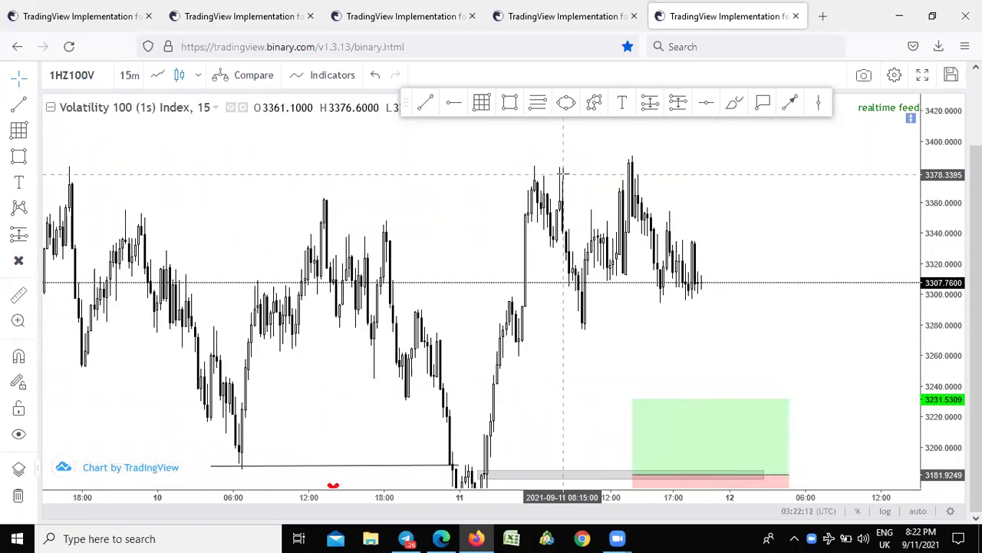
scroll(783, 199, down, 1)
drag(944, 264, 944, 333)
scroll(588, 269, up, 4)
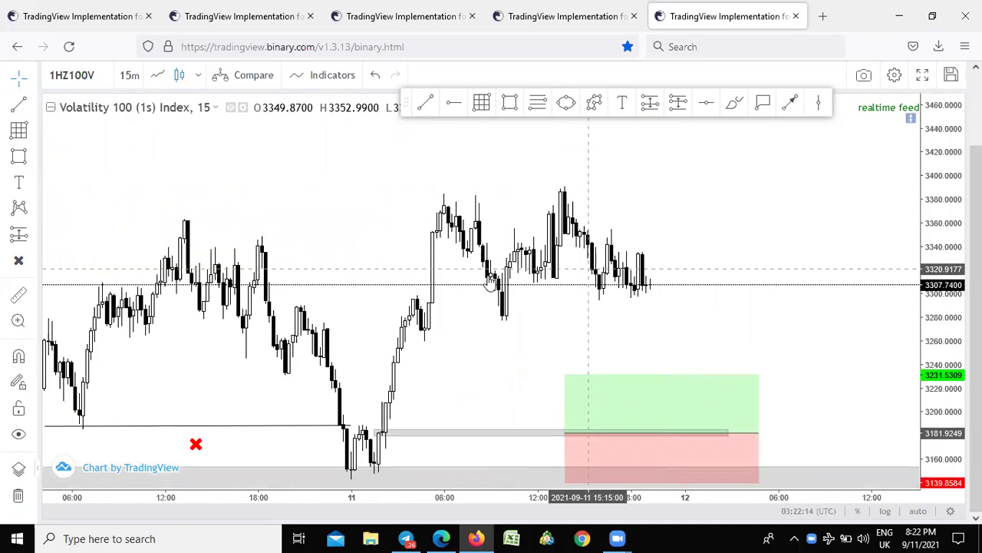
scroll(466, 279, down, 2)
drag(976, 229, 976, 295)
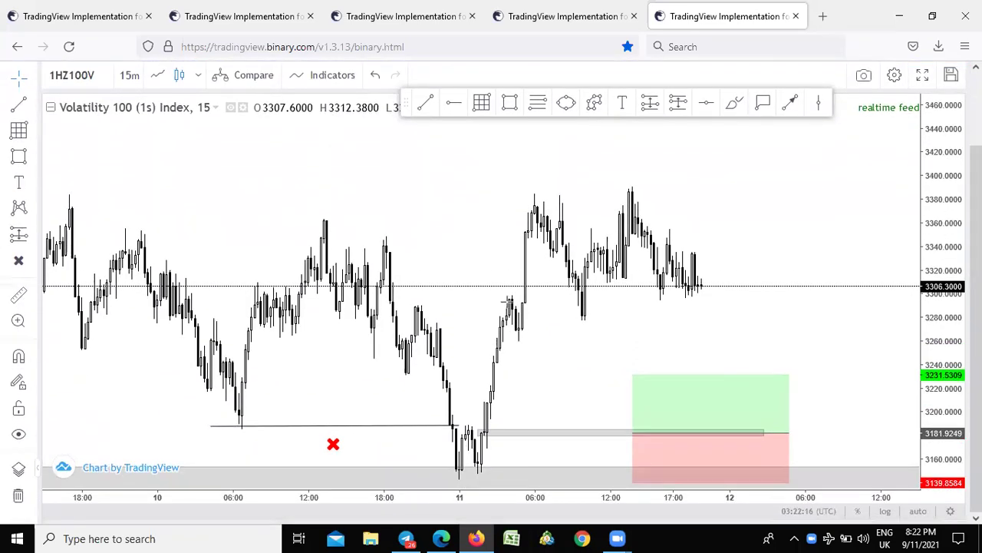
Draw a trend line at about 3388 from 9 September 17:30 to 11 September 18:30 along the highs and mark it with a red cross.
scroll(256, 351, down, 7)
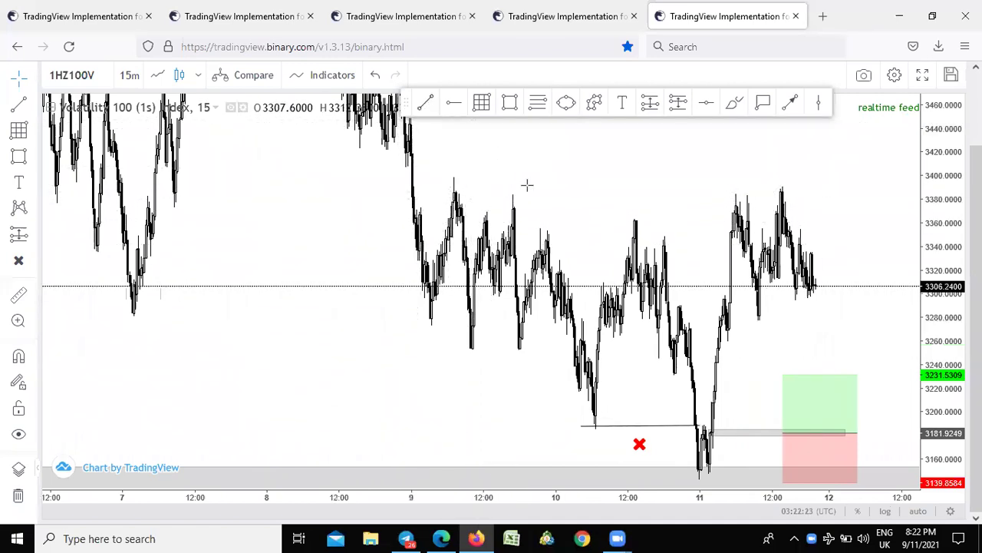
click(425, 102)
click(516, 189)
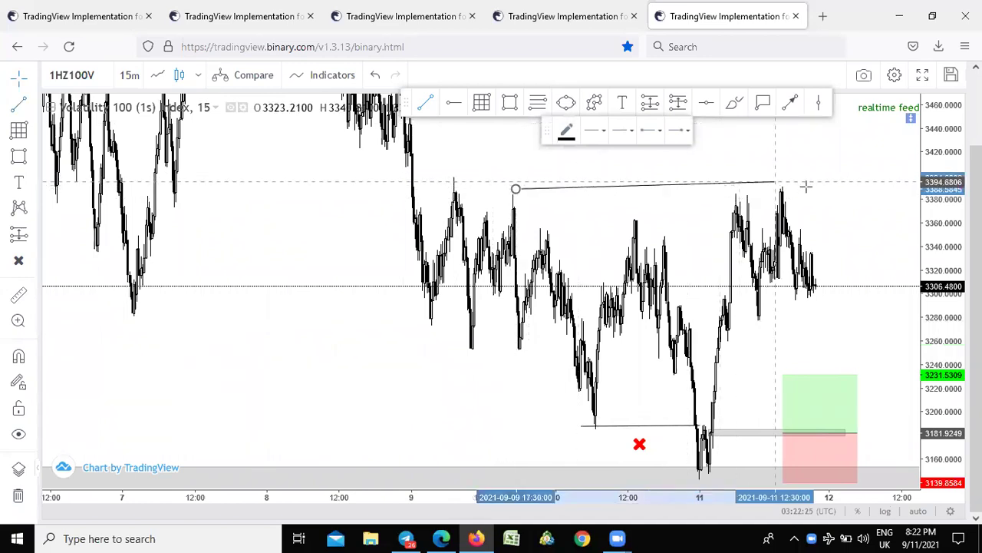
click(811, 191)
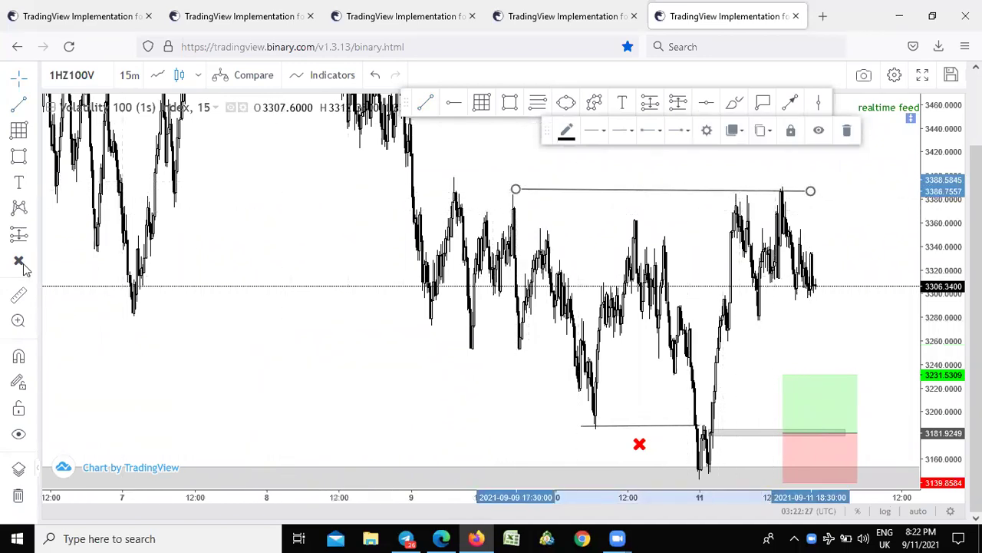
click(600, 161)
Raise the long position's target to about 3374.3, just beneath the line along the recent highs.
drag(788, 335, 735, 326)
drag(731, 367, 729, 196)
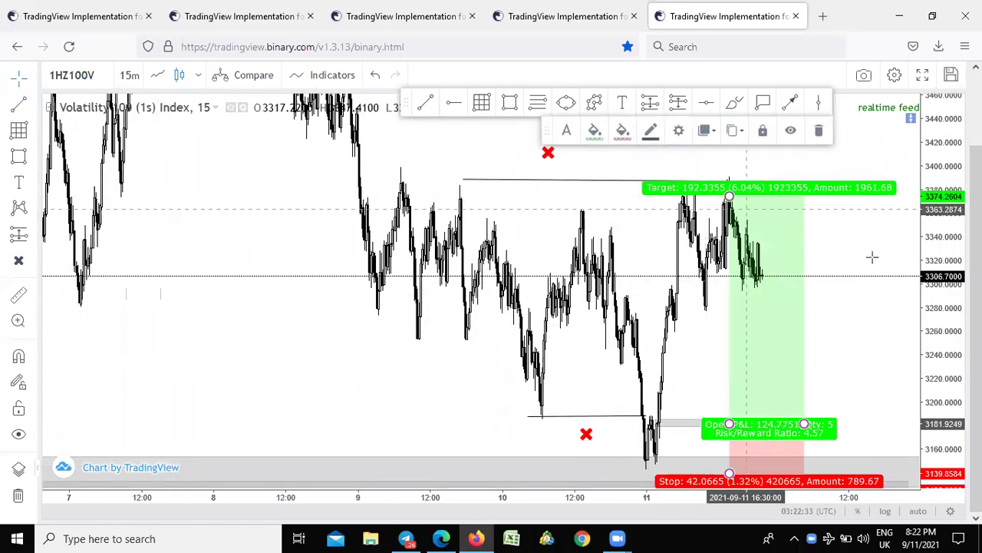
drag(952, 259, 952, 333)
Draw a trend line from about 3522.1 on 8 September 11:00 to 3511.4 on 9 September 00:45 and put a red cross above it.
drag(623, 295, 646, 375)
scroll(382, 181, up, 1)
drag(391, 157, 357, 219)
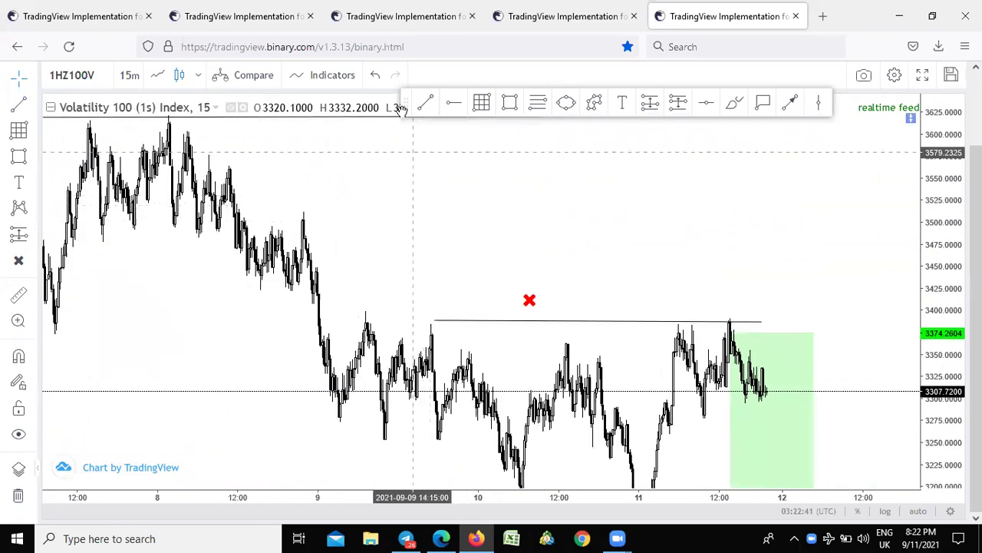
click(425, 102)
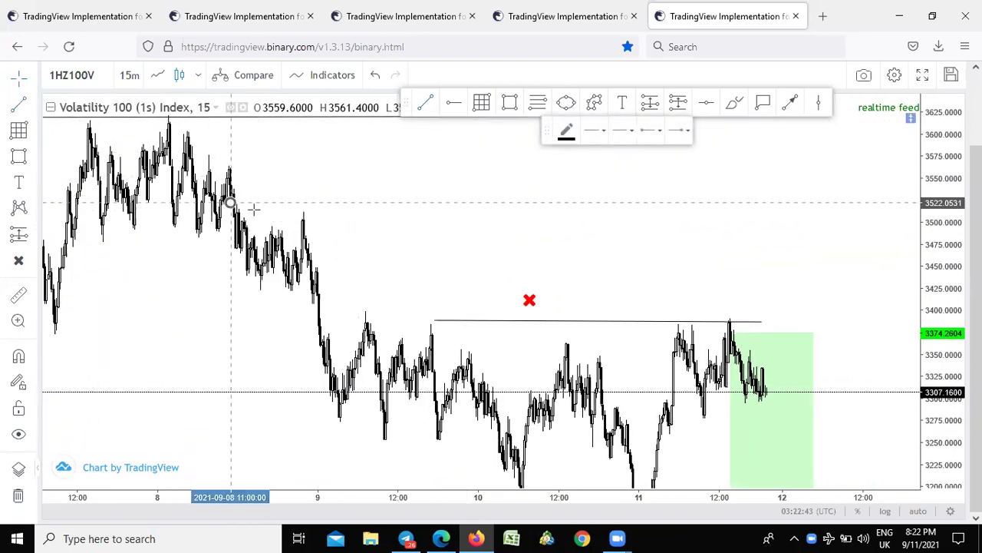
click(309, 217)
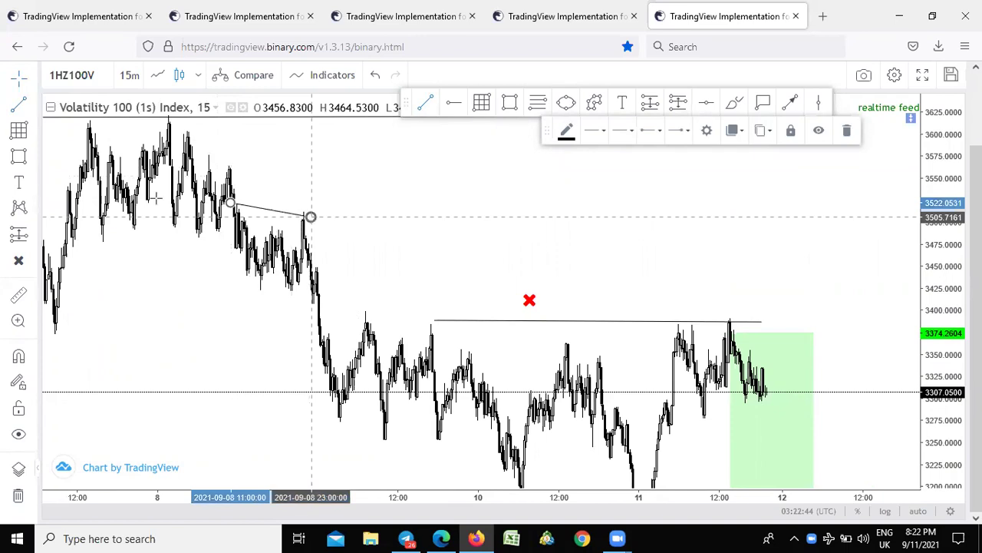
click(18, 261)
click(274, 188)
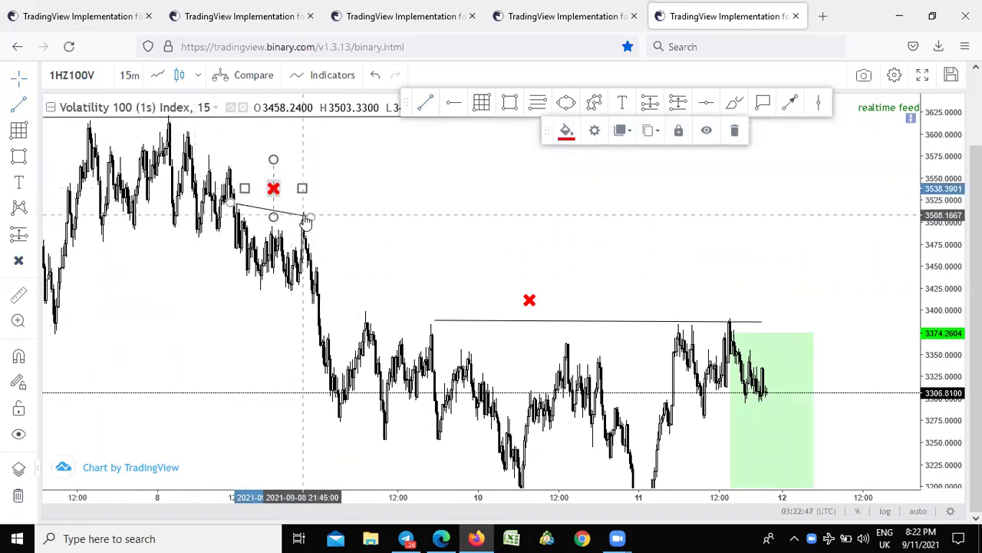
drag(309, 218, 321, 211)
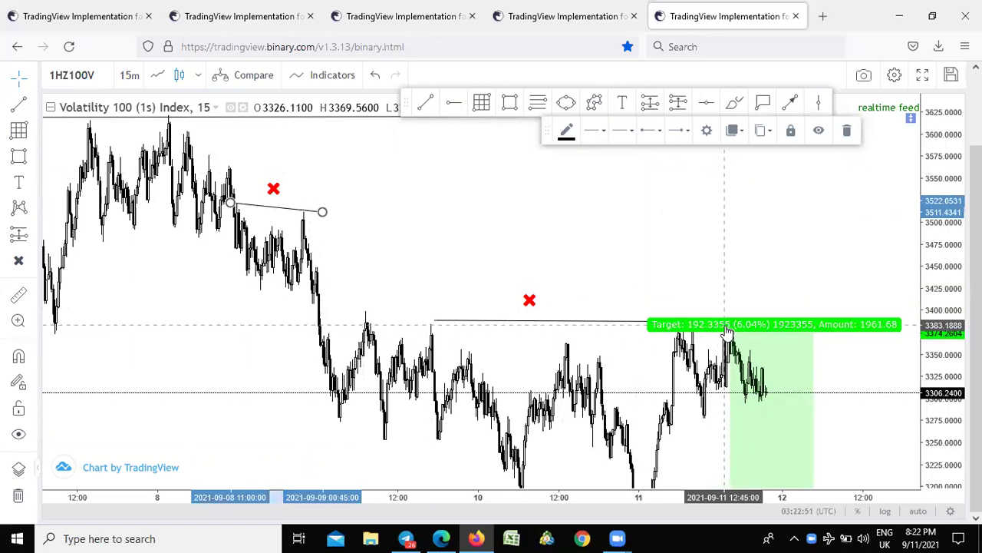
Raise the long position's target to about 3602.4, just beneath the long line over the 8 September highs, leaving its entry and stop in place.
drag(721, 322, 710, 230)
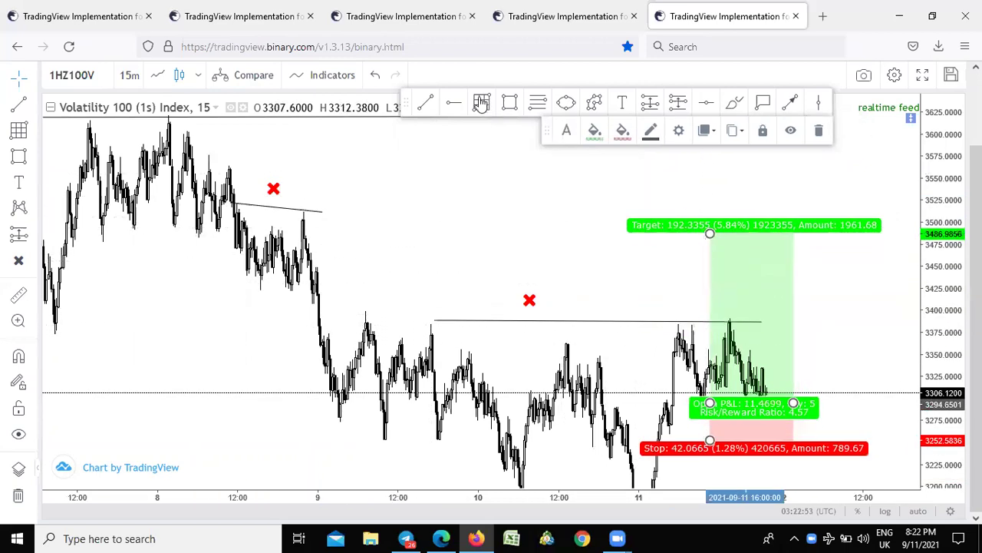
click(374, 76)
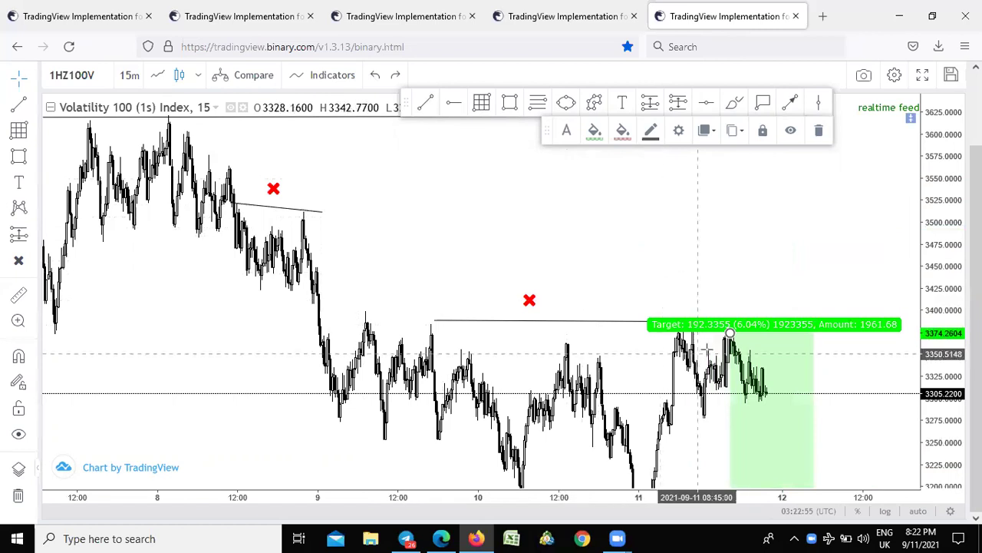
drag(731, 336, 730, 184)
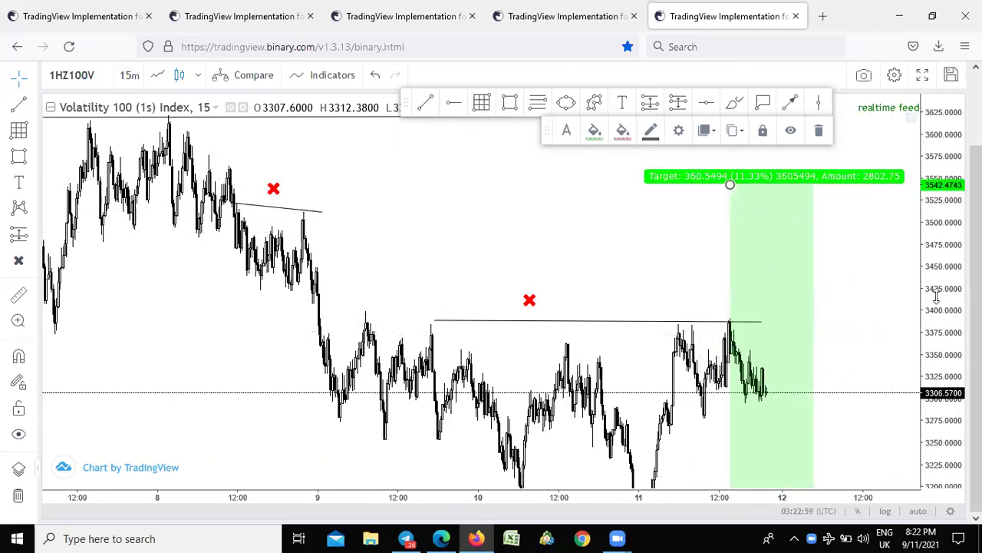
drag(936, 297, 934, 374)
drag(731, 221, 730, 179)
Examine the long position and marked levels on the daily (24h) chart, from the August low zone up to the upper grey zone.
scroll(459, 292, up, 2)
scroll(459, 291, down, 4)
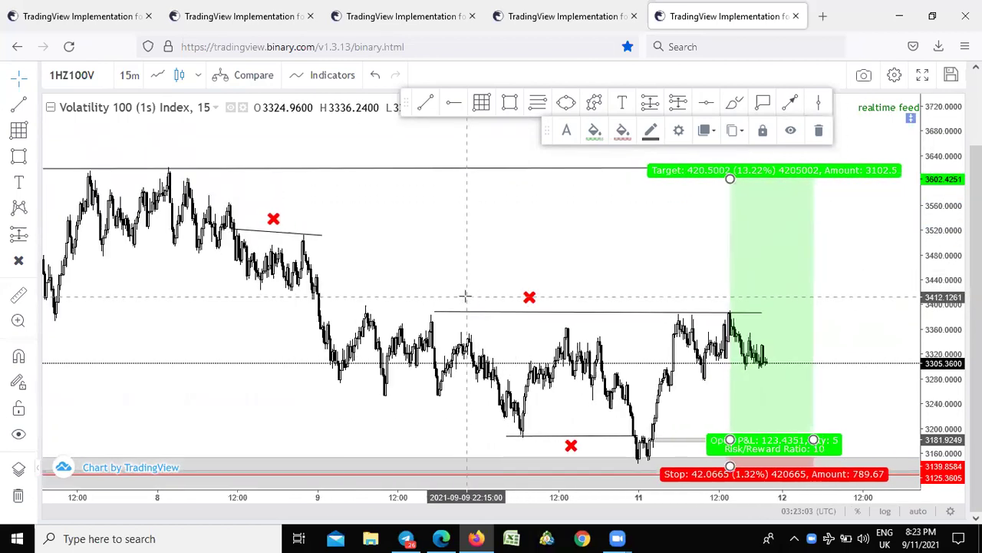
scroll(476, 329, up, 4)
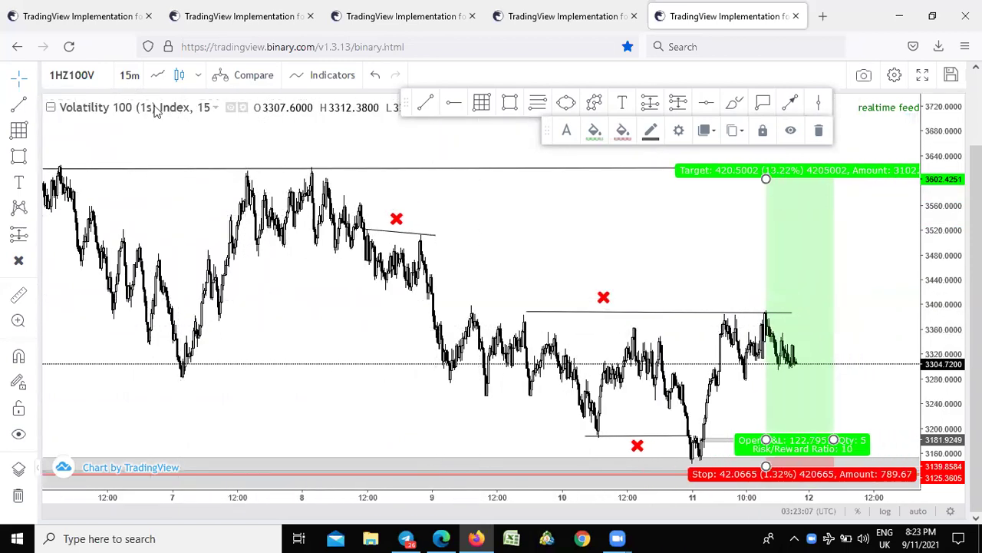
click(129, 75)
click(145, 369)
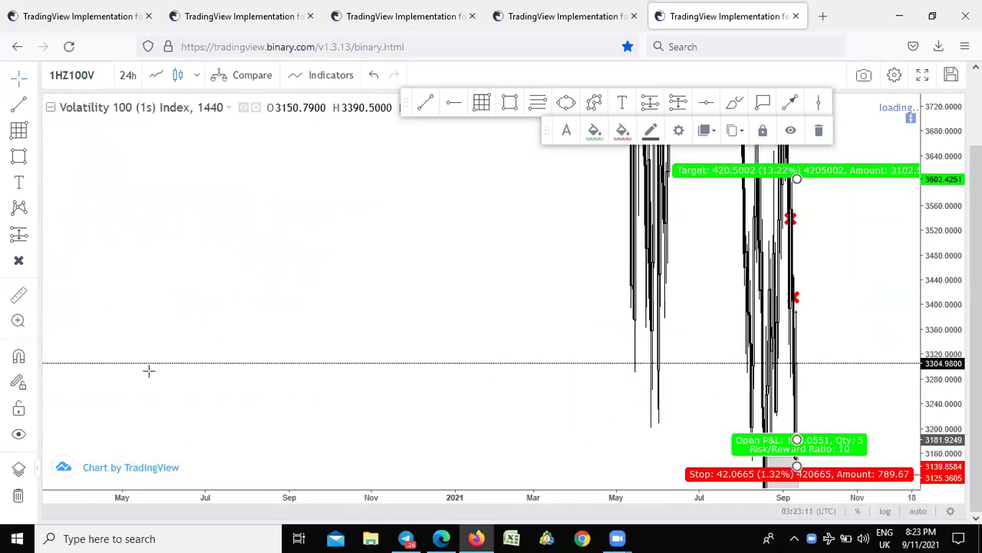
scroll(476, 447, down, 2)
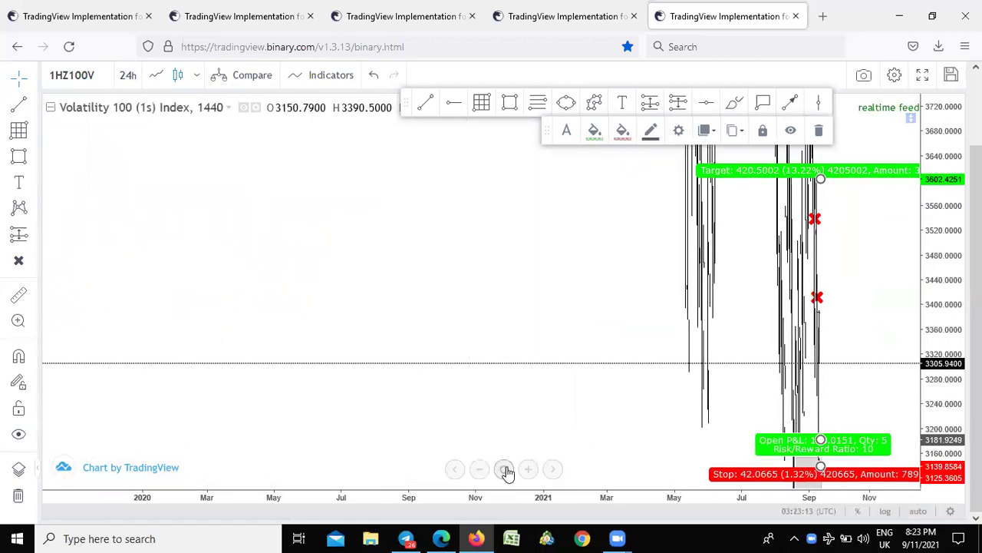
click(528, 469)
click(528, 469)
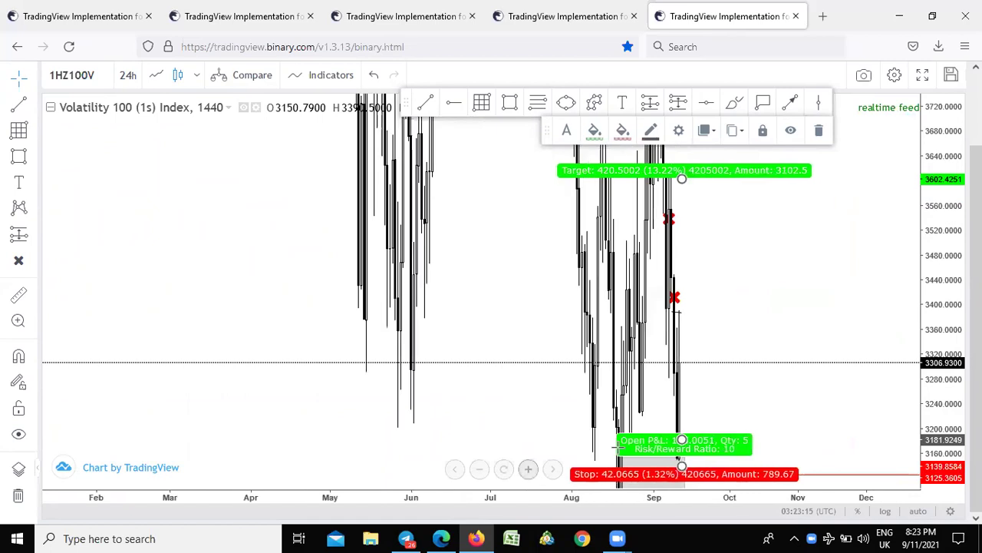
drag(950, 282, 950, 417)
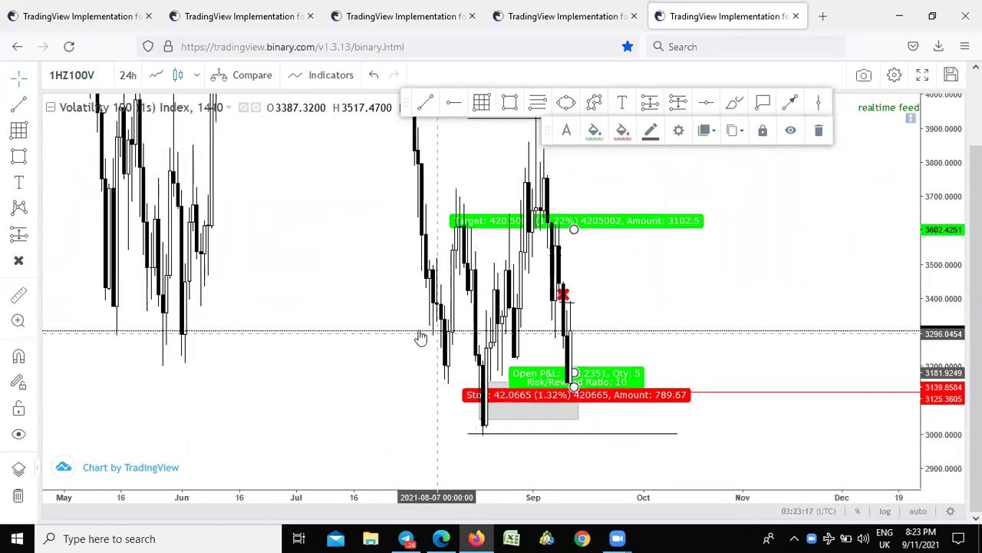
drag(690, 297, 784, 295)
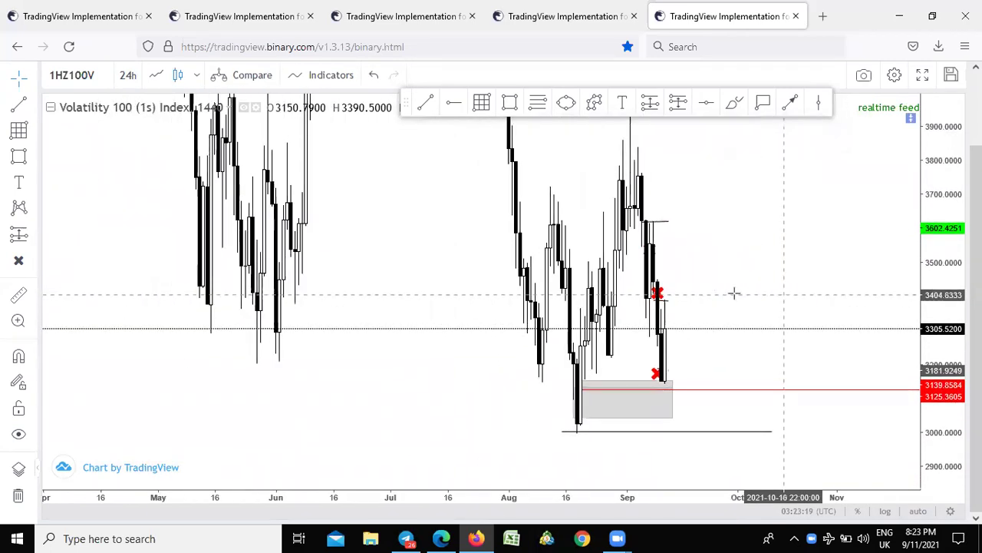
drag(701, 161, 755, 314)
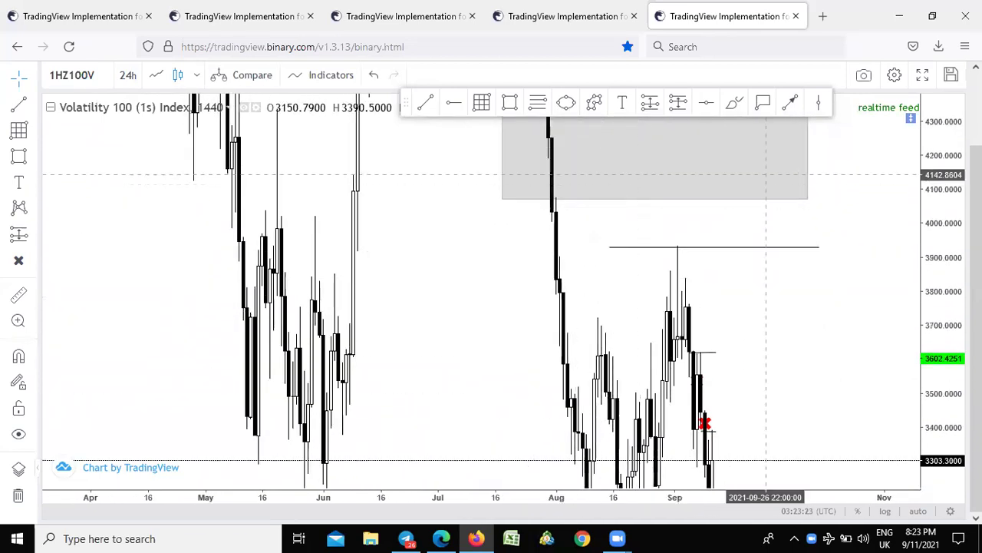
drag(944, 206, 954, 354)
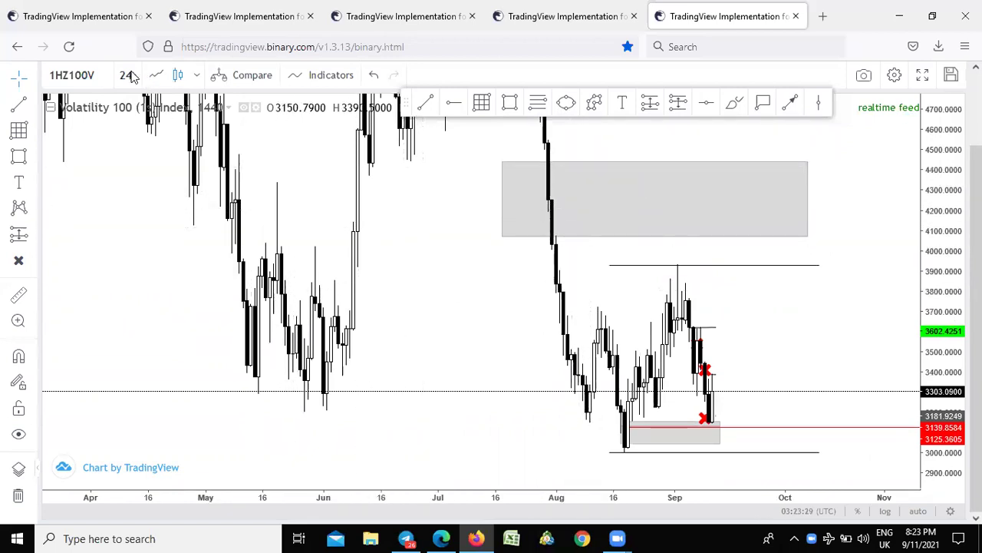
On the 4-hour chart, draw a trend line from about 3936.8 to 3932.2 across the early-September peak and mark it with a red cross.
click(143, 320)
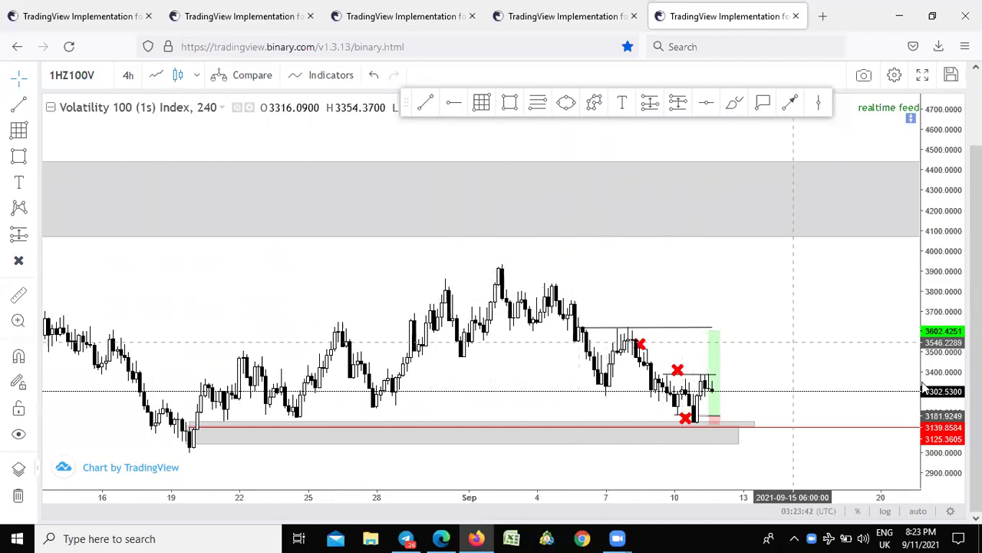
drag(932, 259, 935, 204)
scroll(522, 279, up, 1)
scroll(526, 243, down, 1)
drag(540, 231, 589, 181)
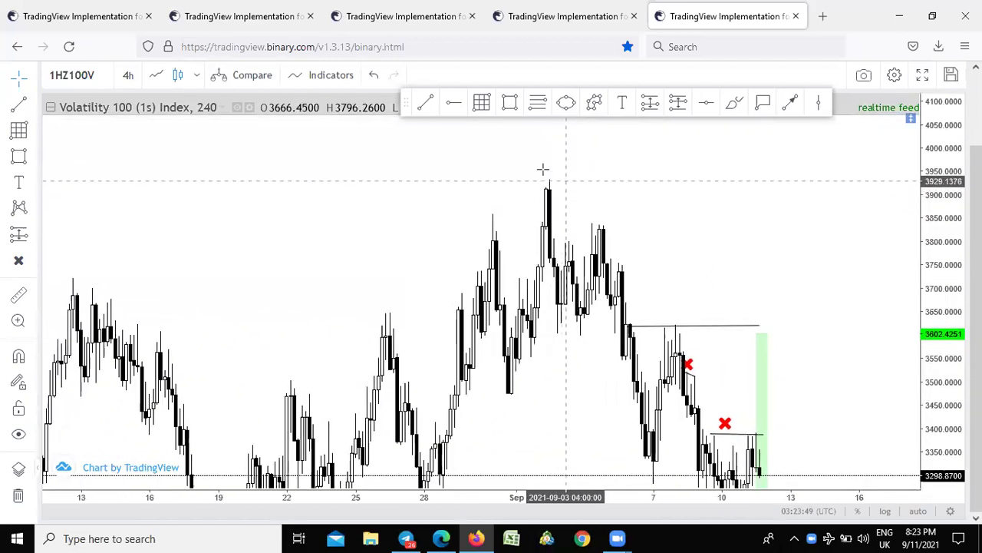
click(428, 104)
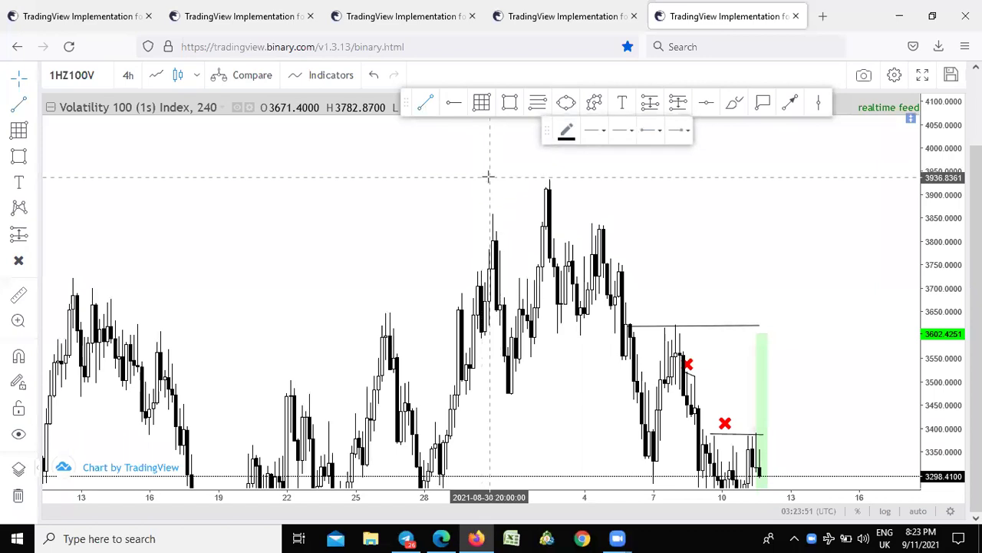
click(489, 177)
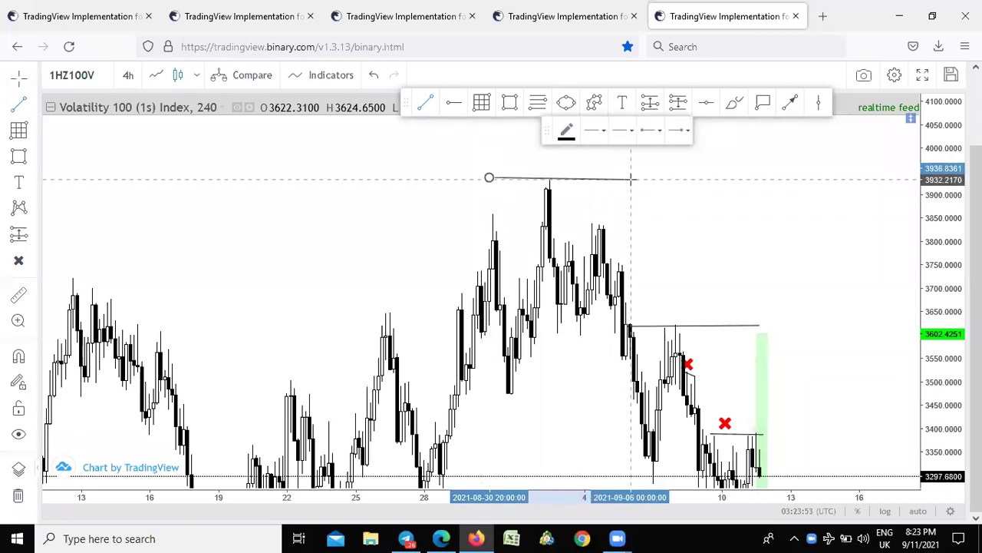
click(631, 180)
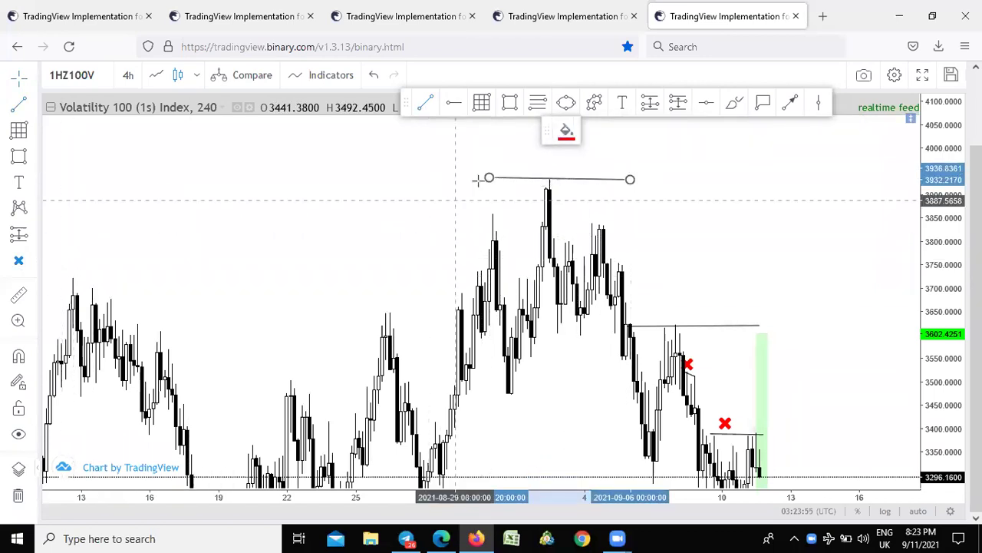
click(516, 167)
drag(516, 170, 543, 168)
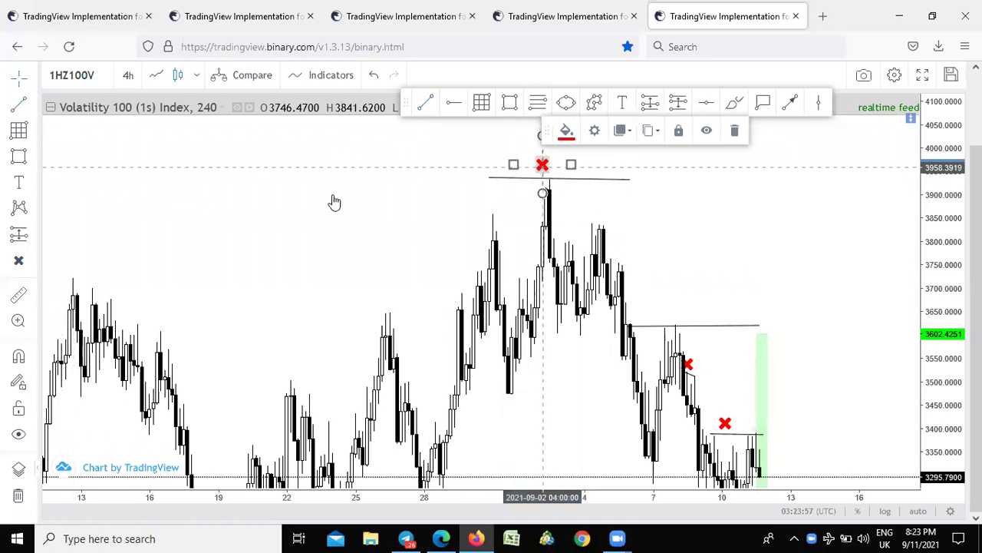
Draw a trend line from about 3844.5 to 3841.4, spanning 2 to 6 September, over the lower high and mark it with a red cross.
click(558, 221)
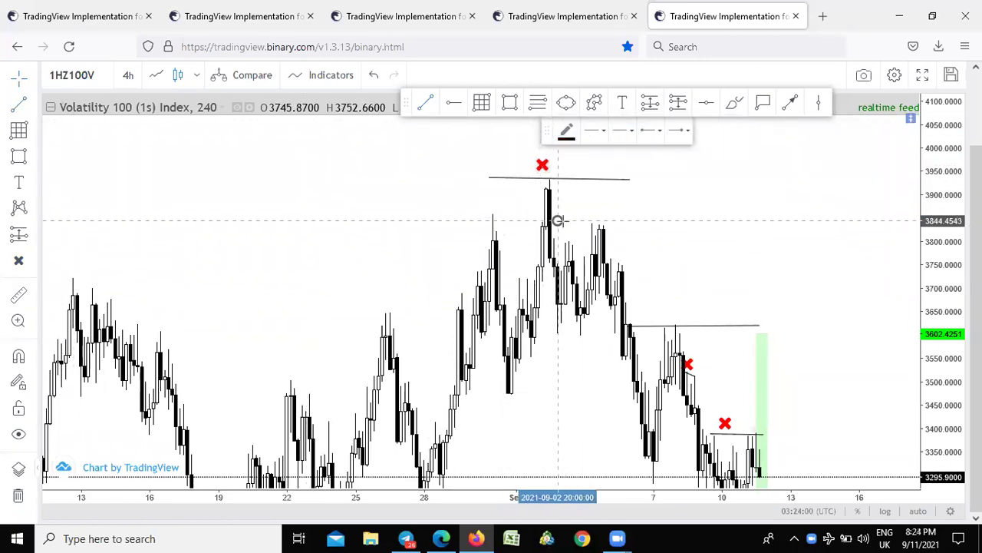
click(637, 222)
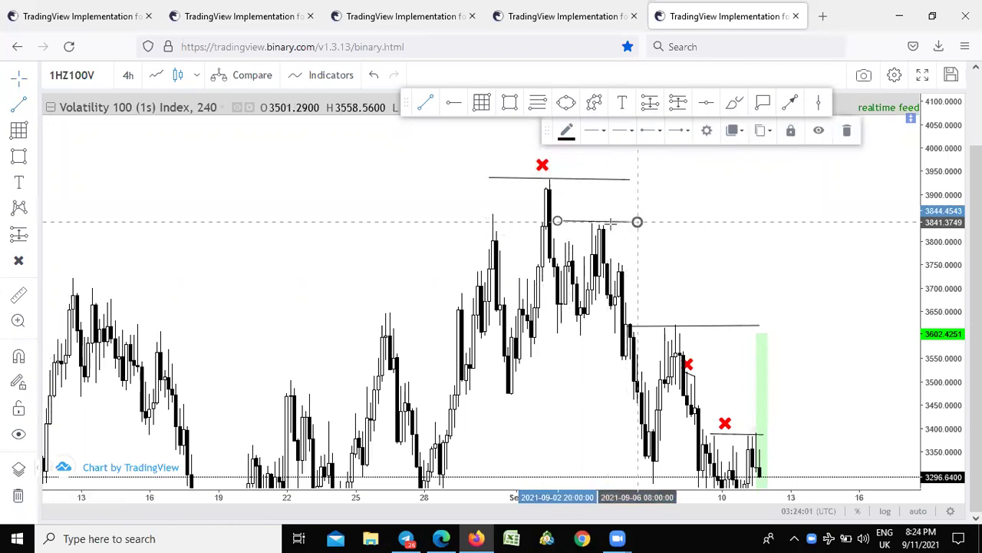
click(27, 262)
click(598, 211)
click(388, 309)
Raise the long position's target to about 3927.0, just beneath the line across the early-September peak.
scroll(673, 312, down, 2)
drag(723, 306, 707, 182)
click(905, 229)
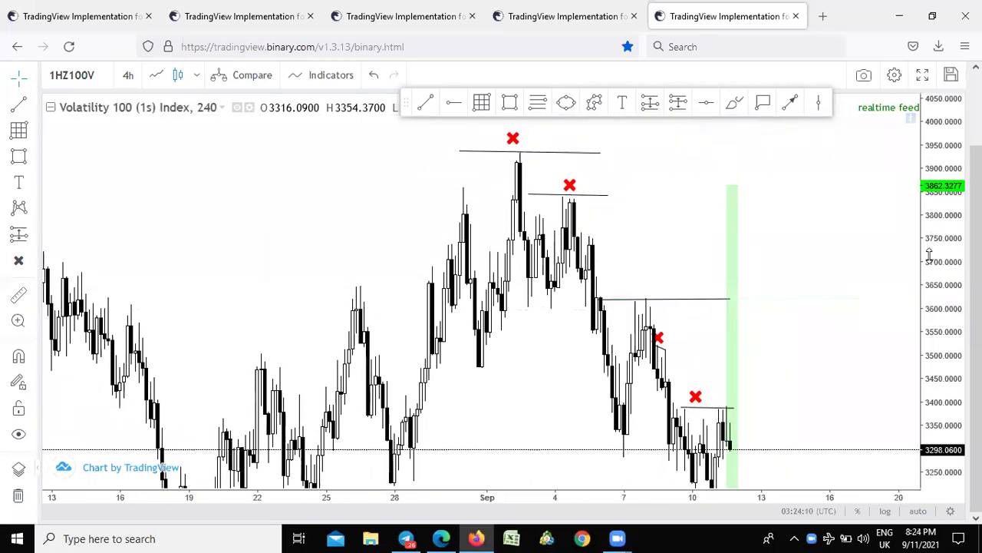
drag(929, 256, 886, 291)
click(730, 222)
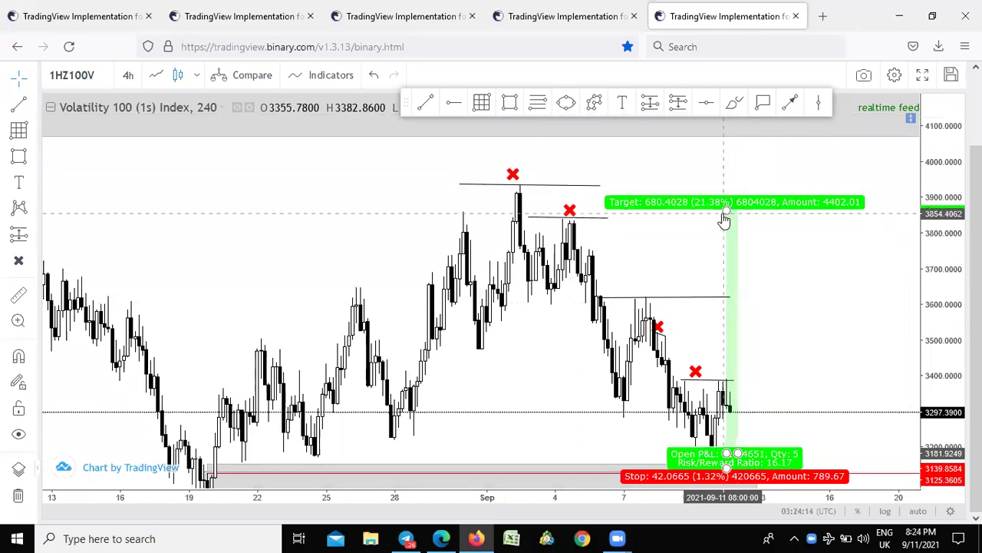
drag(726, 213, 735, 186)
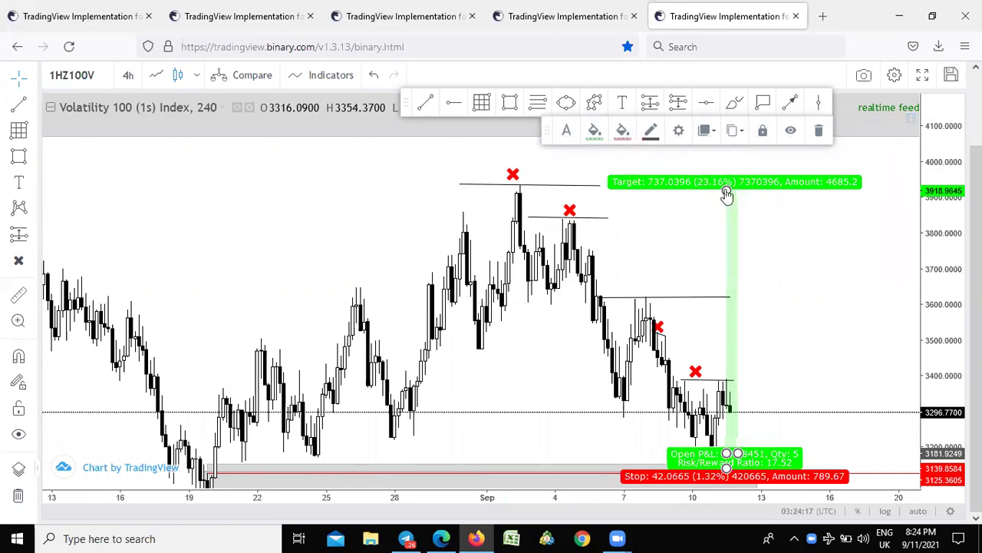
drag(726, 190, 726, 187)
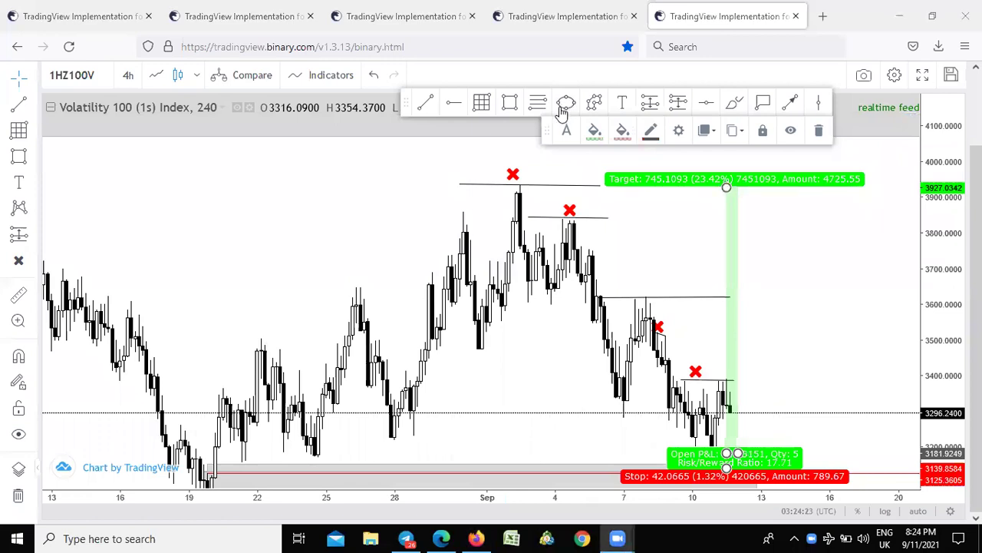
Examine the 4-hour structure from the August low zones through the marked highs and the extended long position.
drag(452, 321, 443, 235)
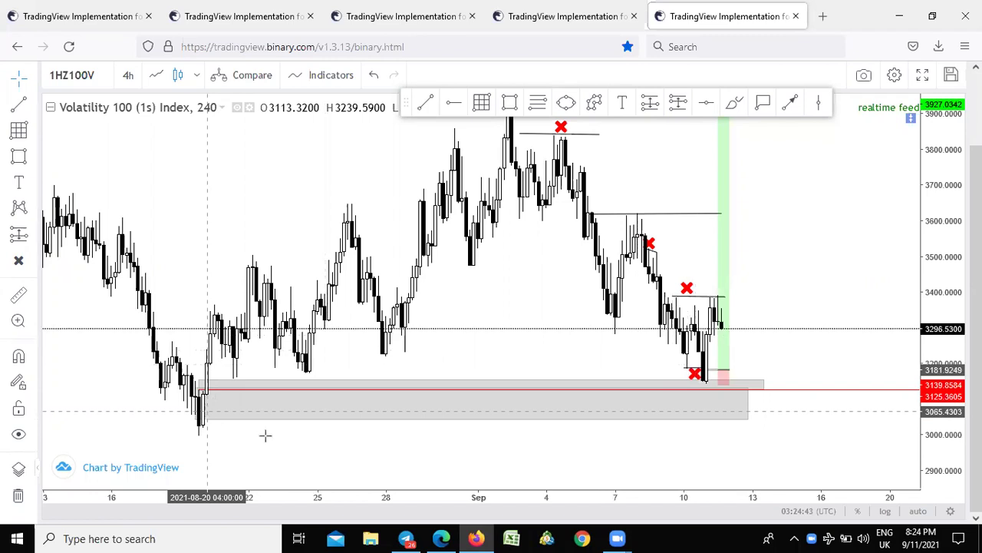
scroll(860, 215, up, 1)
drag(934, 242, 942, 318)
scroll(533, 262, up, 1)
scroll(433, 257, up, 1)
scroll(439, 253, down, 1)
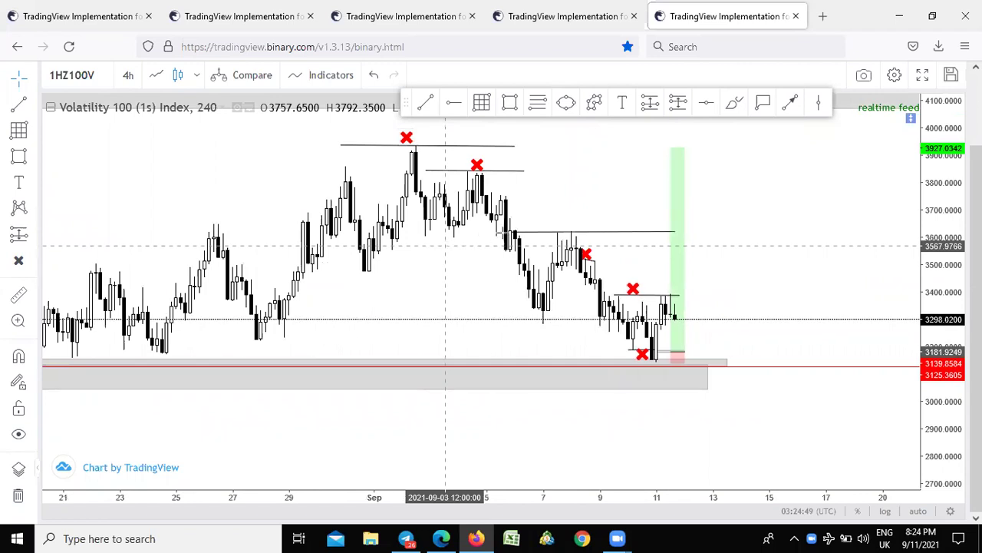
Review the Step Index, Jump 50 and Jump 10 charts and return to the Volatility 100 (1s) chart.
scroll(445, 246, down, 2)
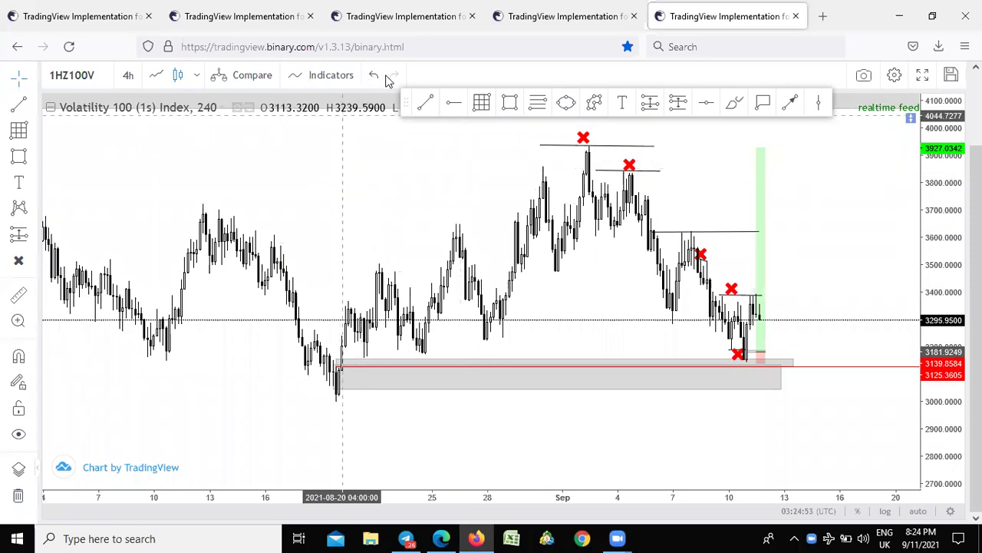
click(256, 18)
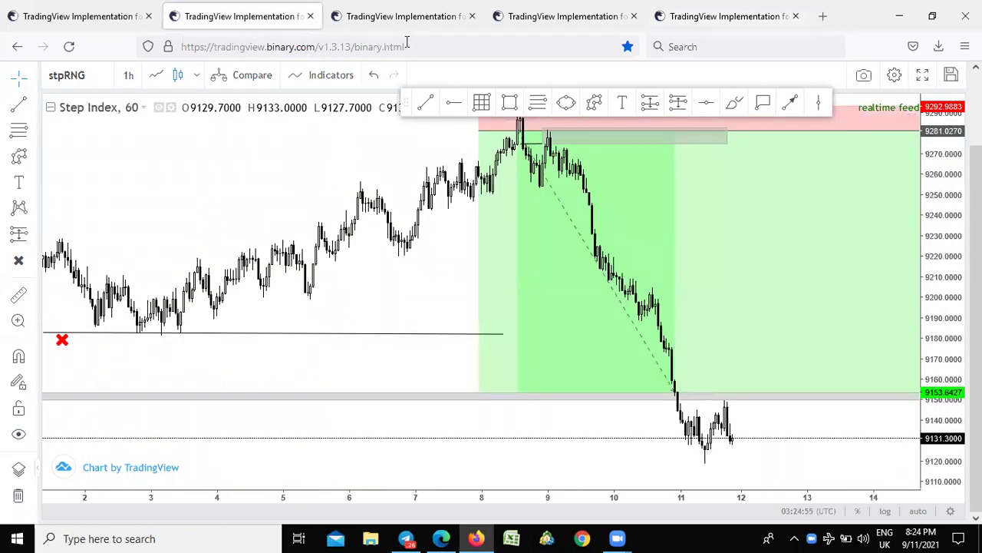
key(ctrl+Tab)
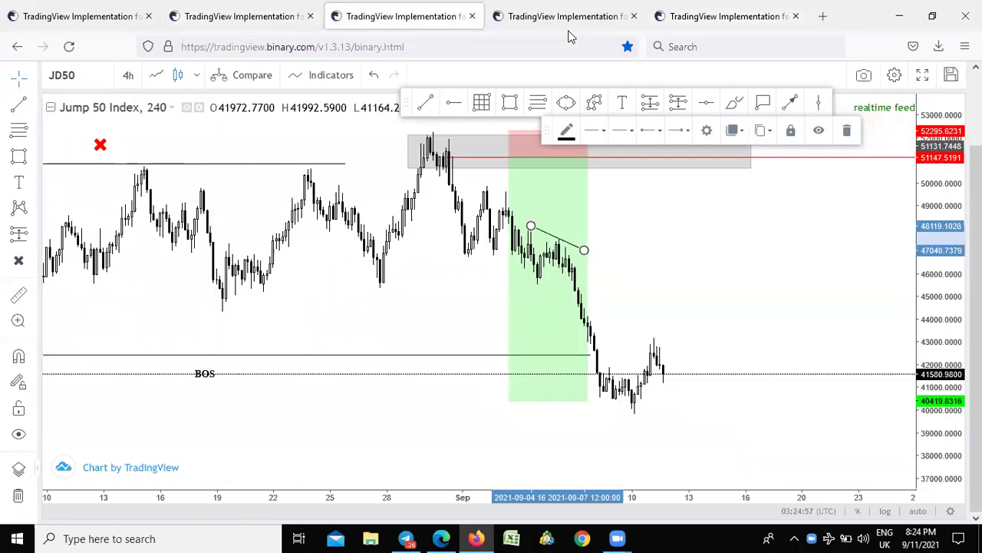
key(ctrl+Tab)
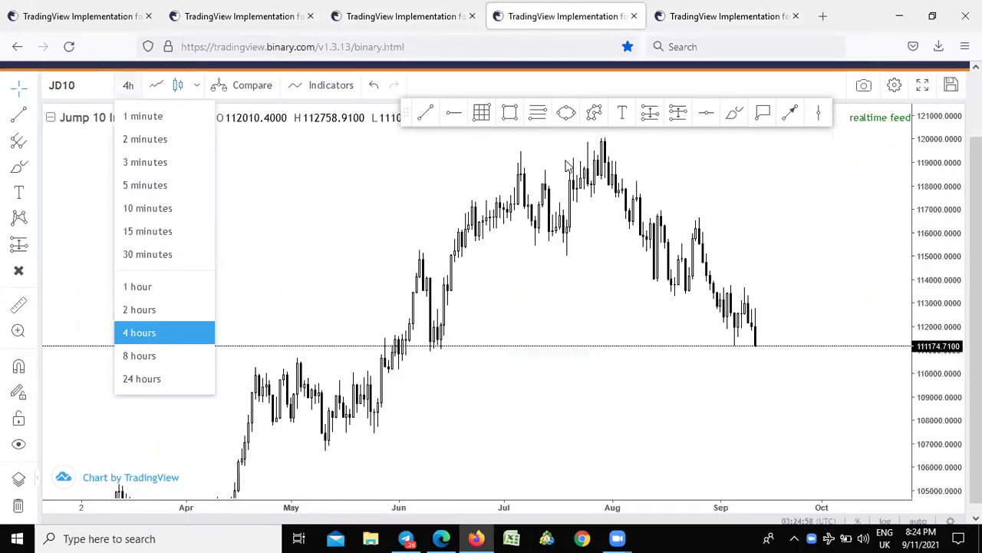
click(690, 23)
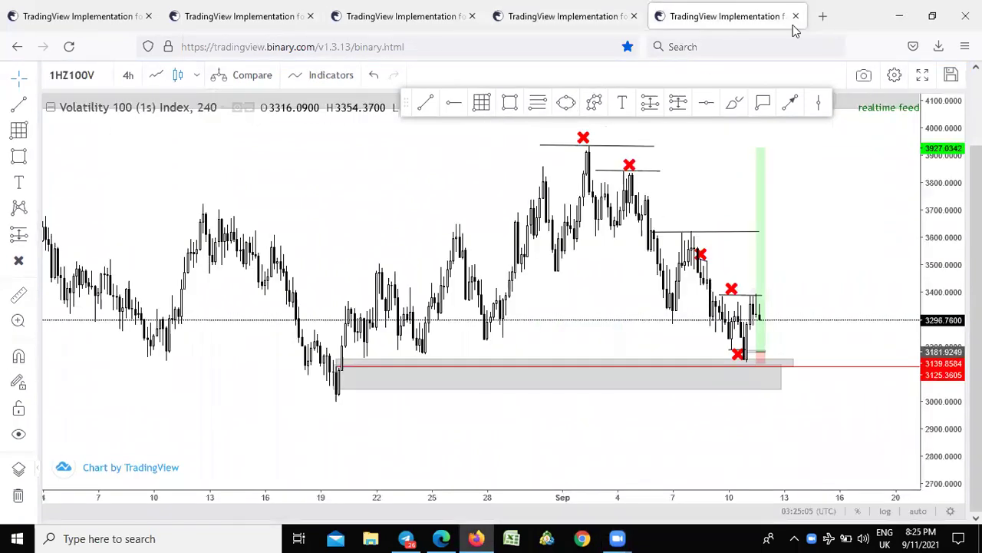
Open the Binary.com chart page in a new browser tab and load the Volatility 25 Index from the synthetic indices.
key(ctrl+t)
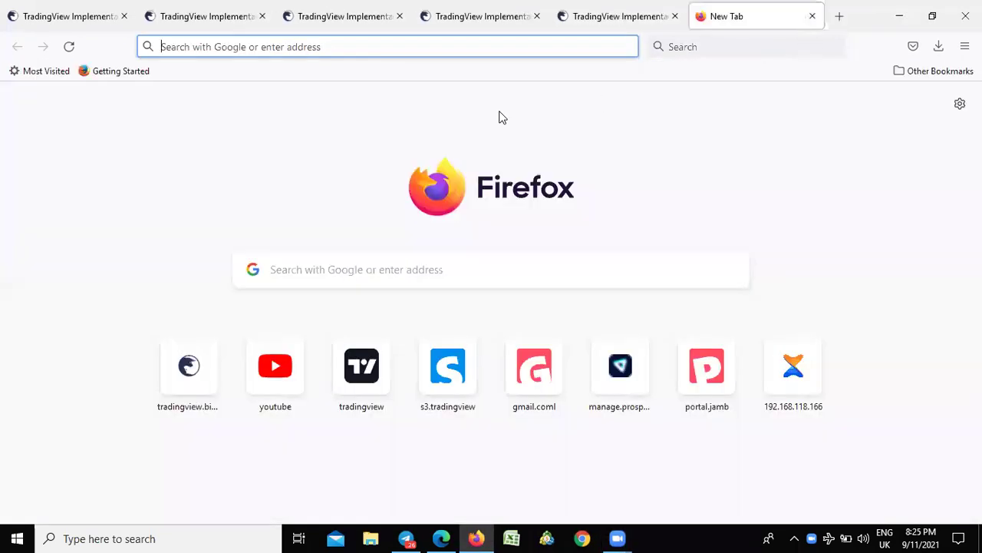
click(189, 366)
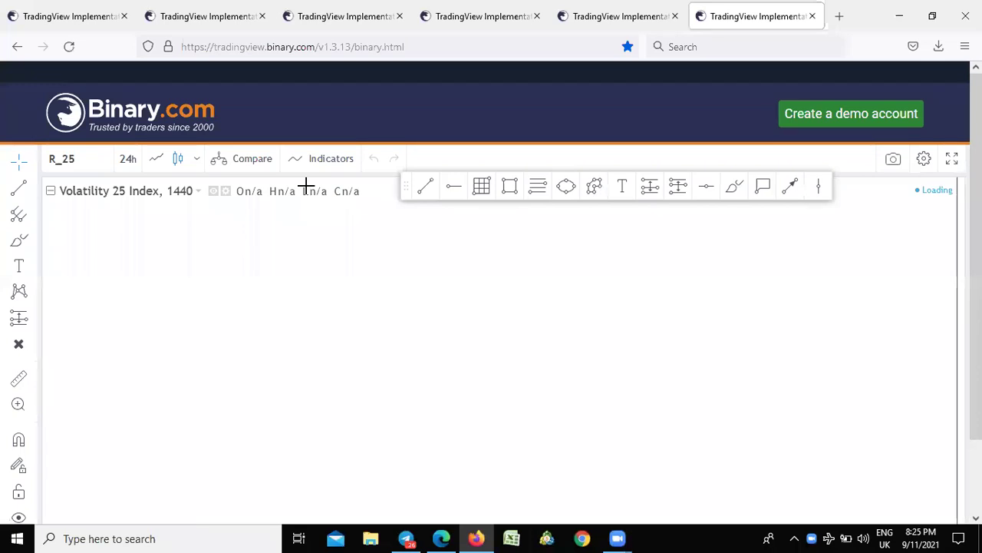
scroll(367, 240, down, 2)
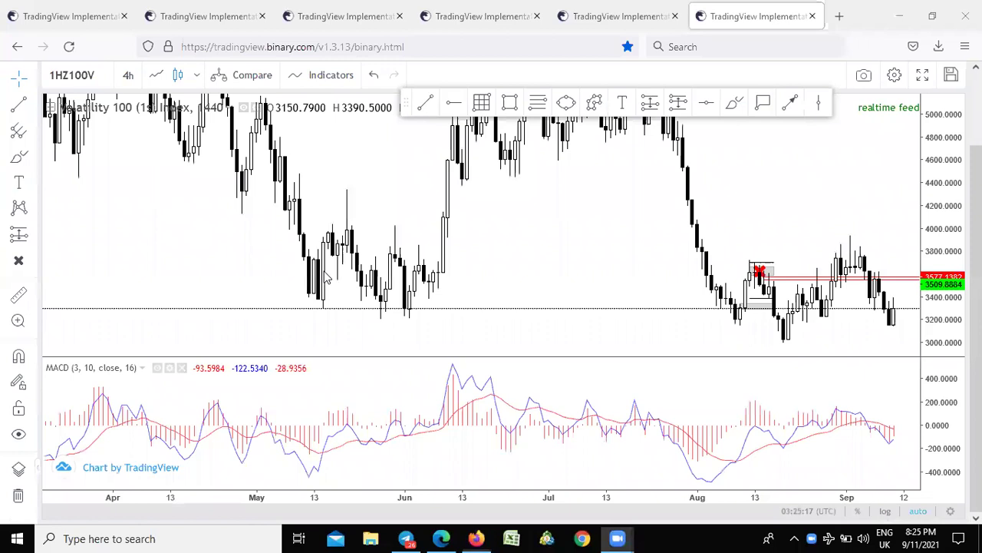
click(102, 86)
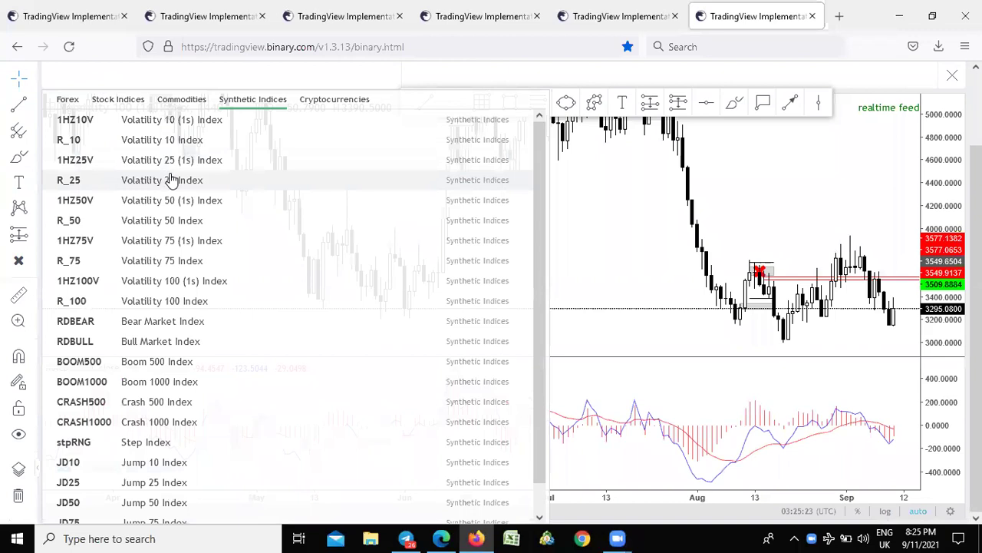
click(172, 180)
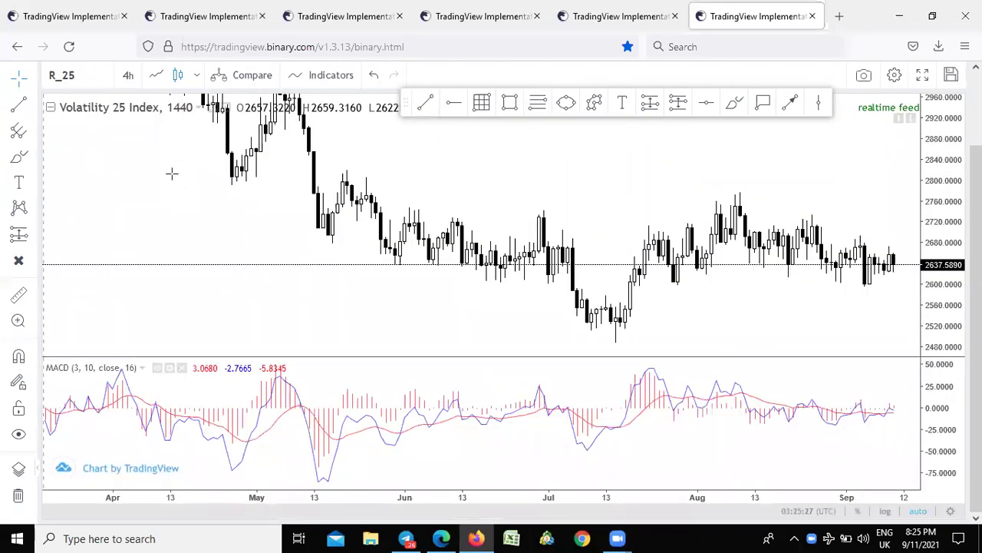
Maximise the price pane and draw a rectangle zone from about 2597.3 to 2552.9, spanning 16 July to 5 October.
drag(612, 230, 506, 202)
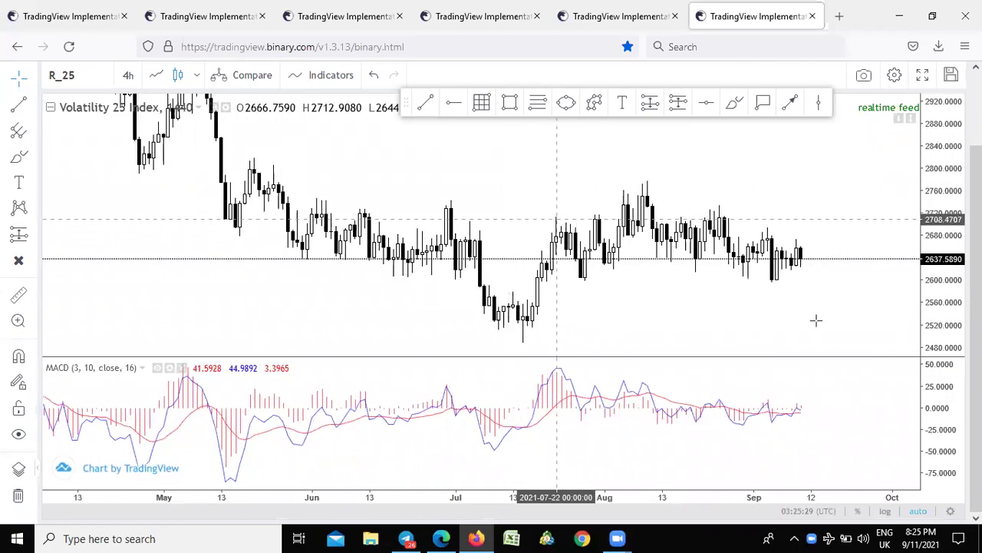
drag(935, 297, 934, 256)
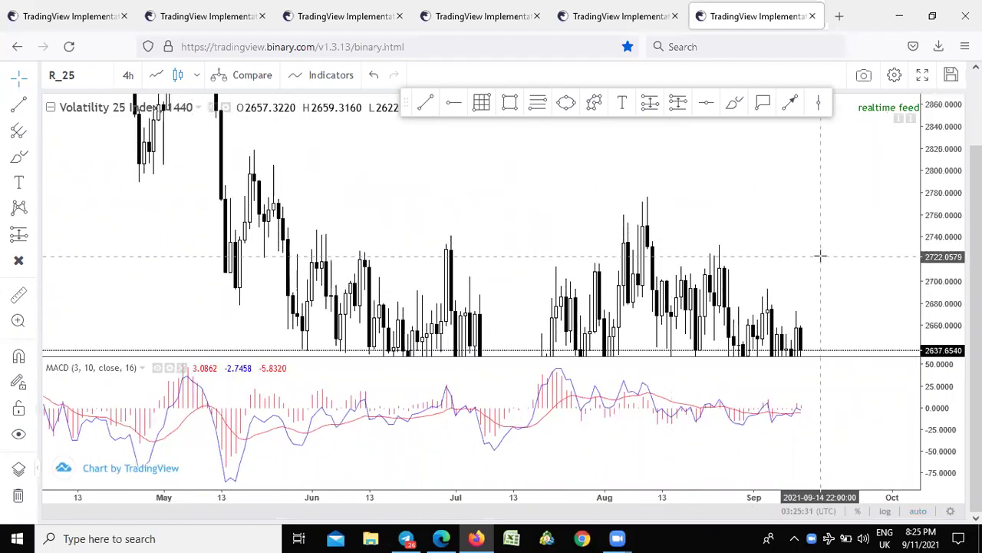
double_click(820, 283)
drag(814, 274, 770, 138)
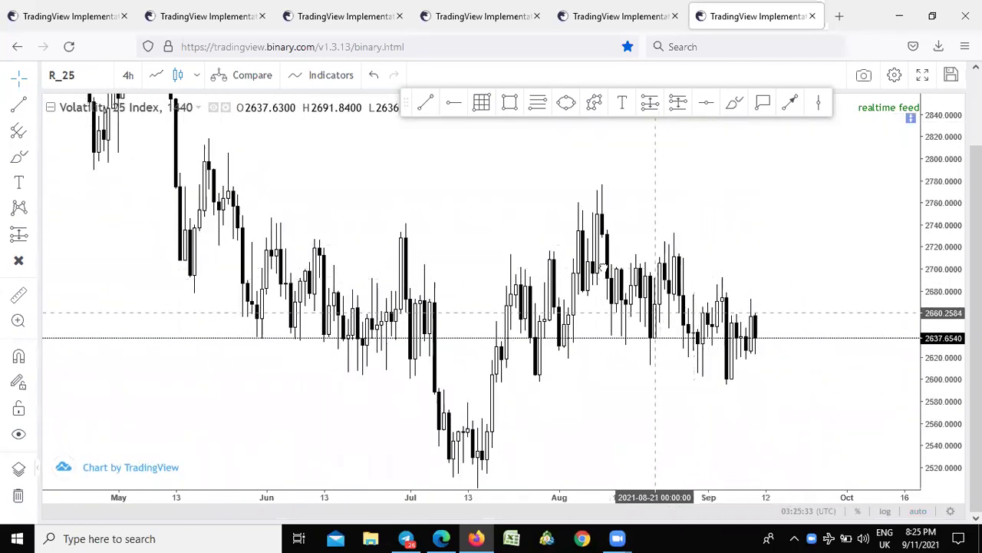
drag(655, 310, 527, 315)
click(509, 103)
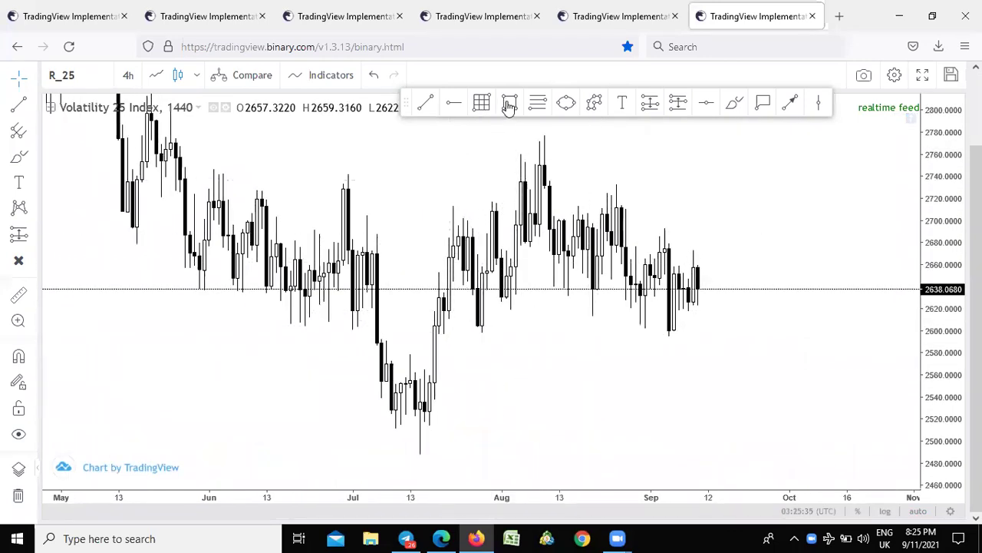
click(424, 333)
click(804, 382)
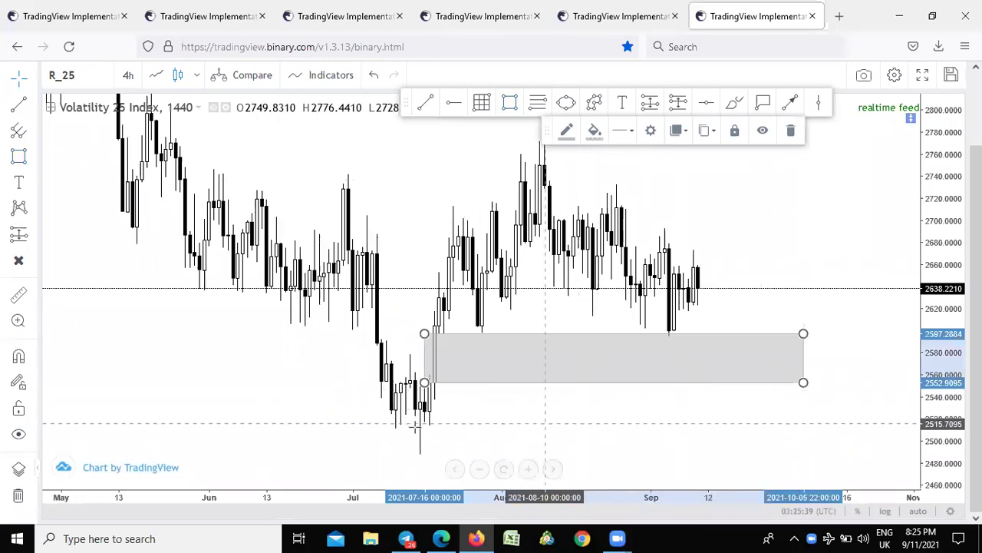
Draw a short trend line from about 2504.4 up to 2523.3 along the mid-July lows, ending at 15 July.
drag(484, 408, 666, 400)
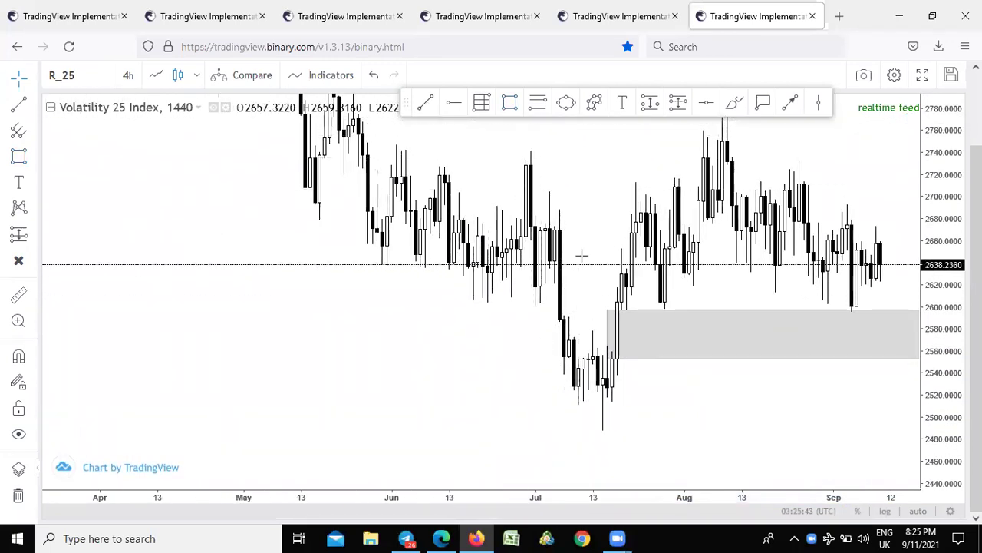
click(426, 102)
click(574, 412)
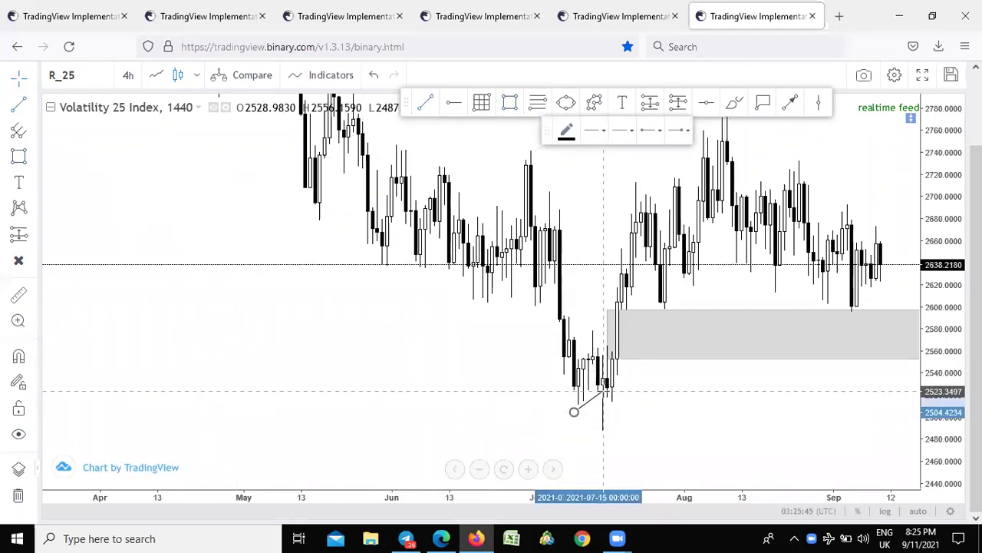
click(603, 391)
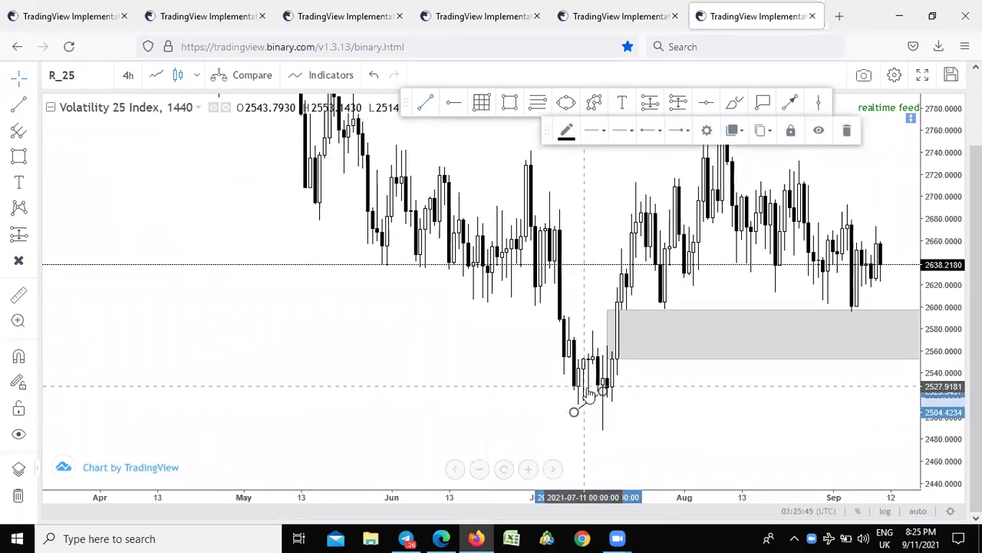
Set the Volatility 25 Index chart to the 4-hour timeframe after a brief look at 2 hours.
click(132, 76)
click(135, 300)
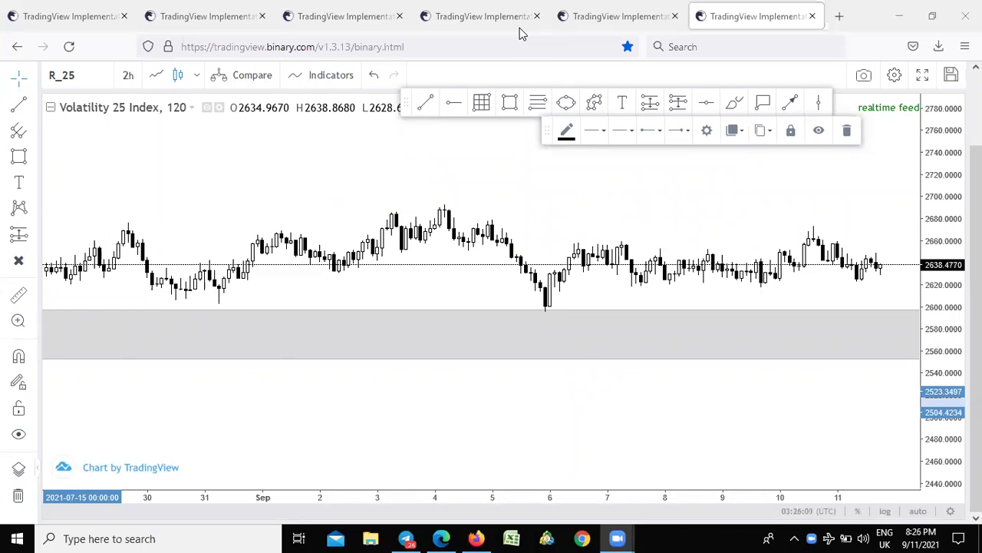
click(125, 77)
click(142, 319)
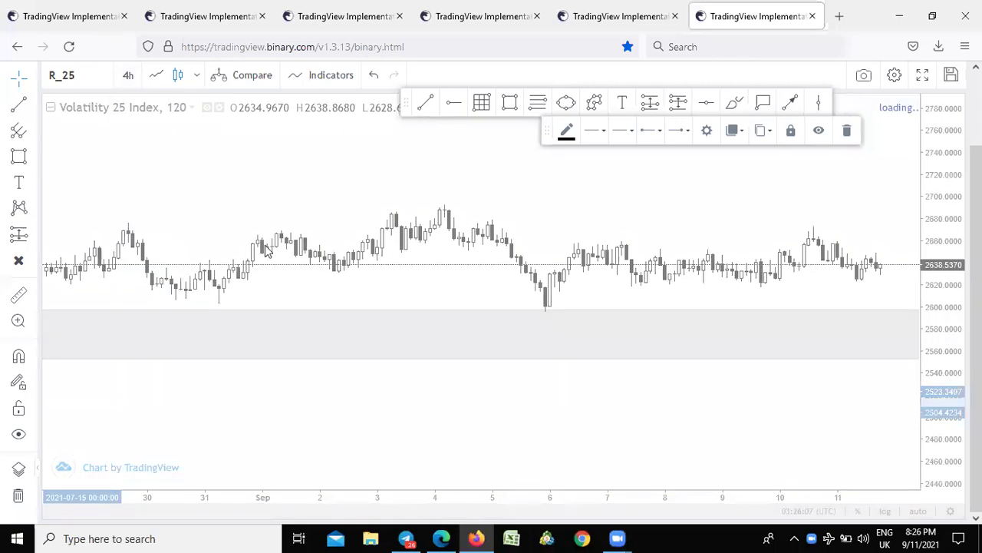
scroll(321, 284, up, 2)
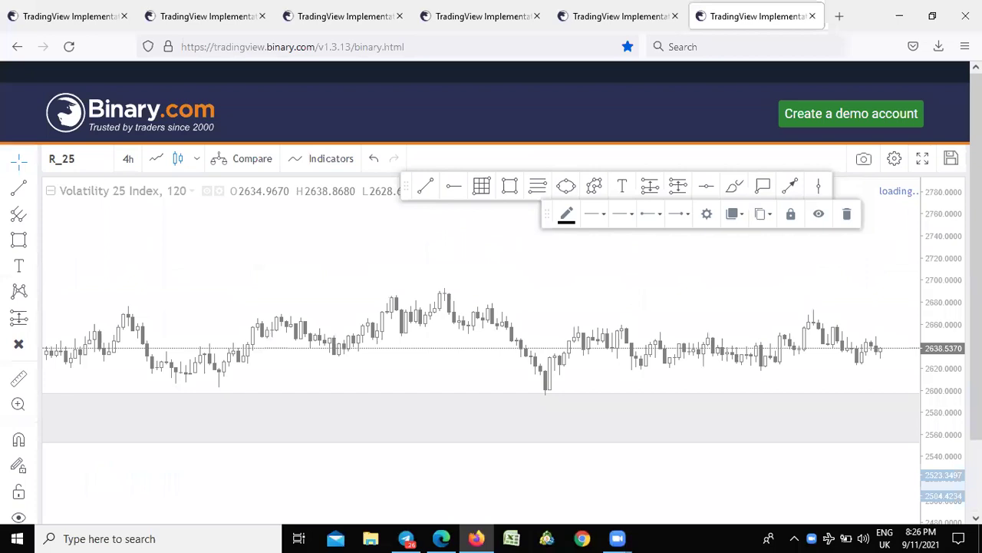
scroll(398, 330, down, 2)
scroll(400, 322, up, 2)
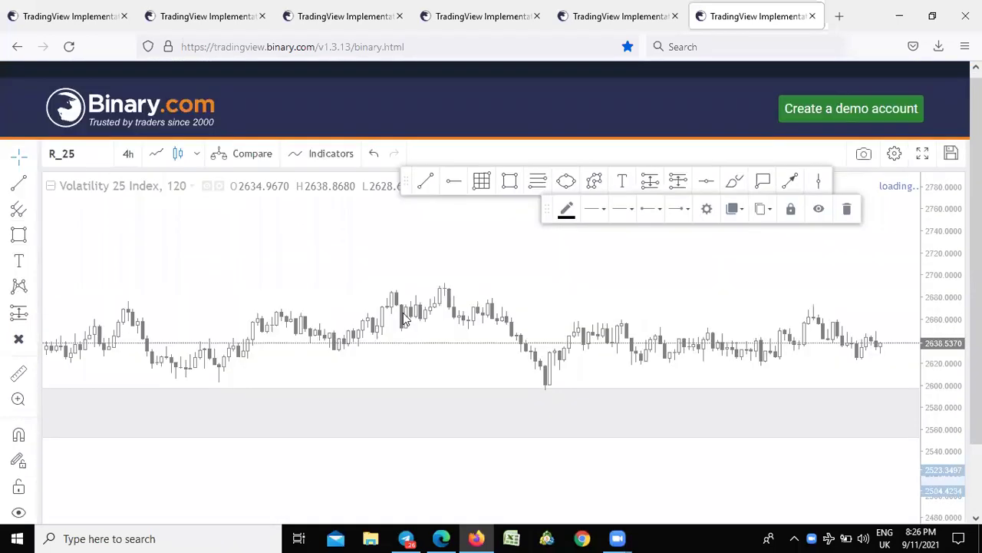
scroll(437, 319, down, 2)
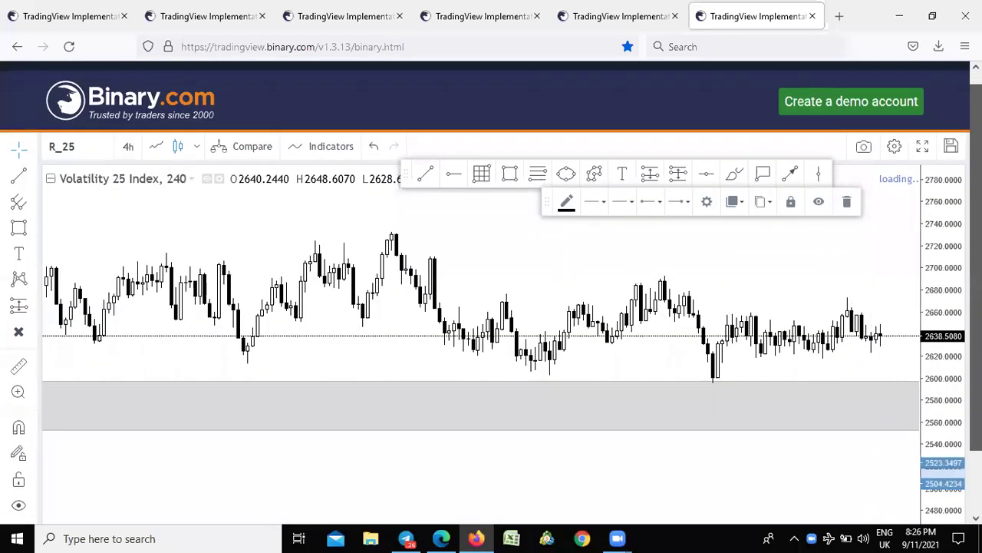
Examine the 4-hour price structure from the mid-July lows to early September and its reactions above the grey zone.
scroll(437, 318, up, 3)
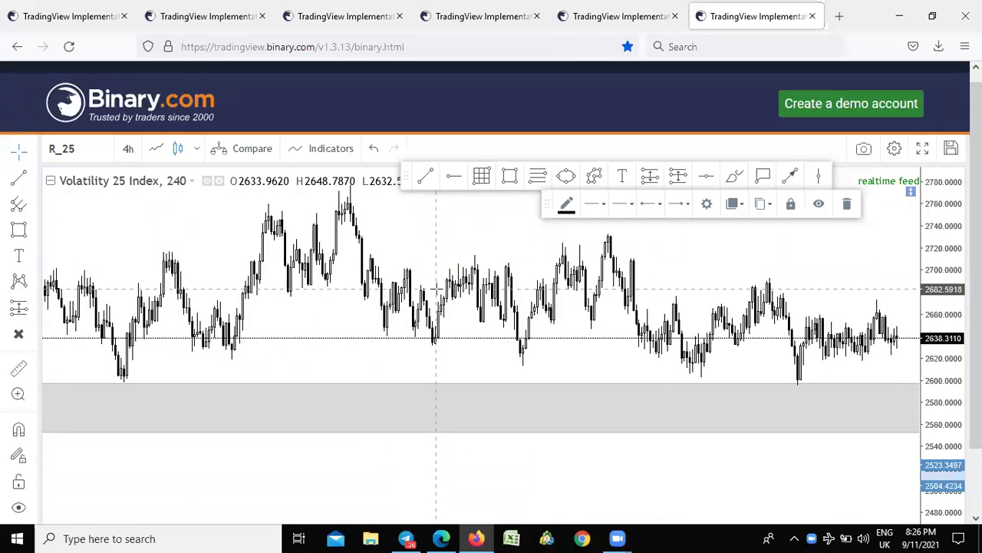
mouse_move(300, 347)
mouse_down()
mouse_move(253, 340)
mouse_move(315, 337)
mouse_up()
scroll(313, 338, down, 3)
drag(481, 316, 525, 314)
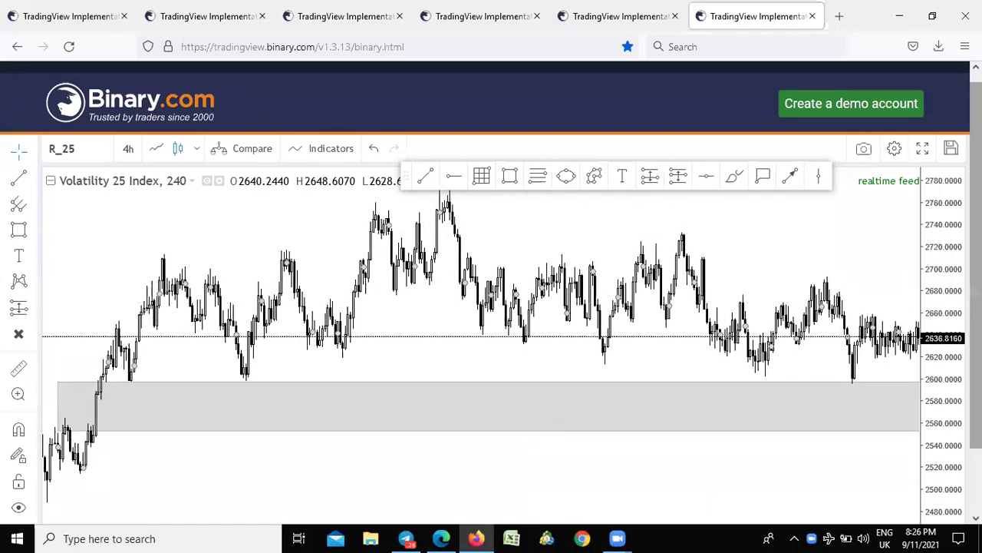
scroll(943, 238, down, 2)
scroll(396, 287, down, 2)
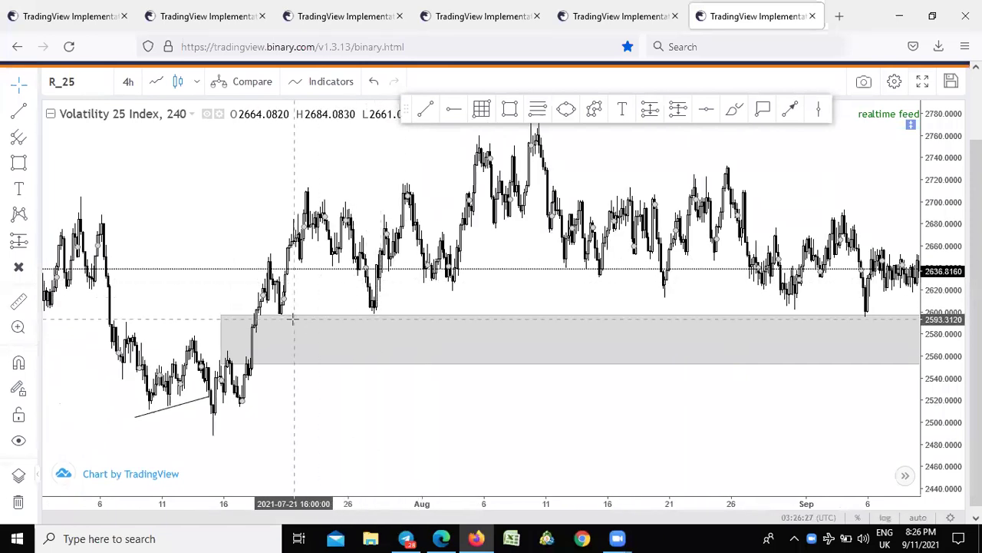
scroll(287, 294, down, 1)
scroll(356, 269, up, 1)
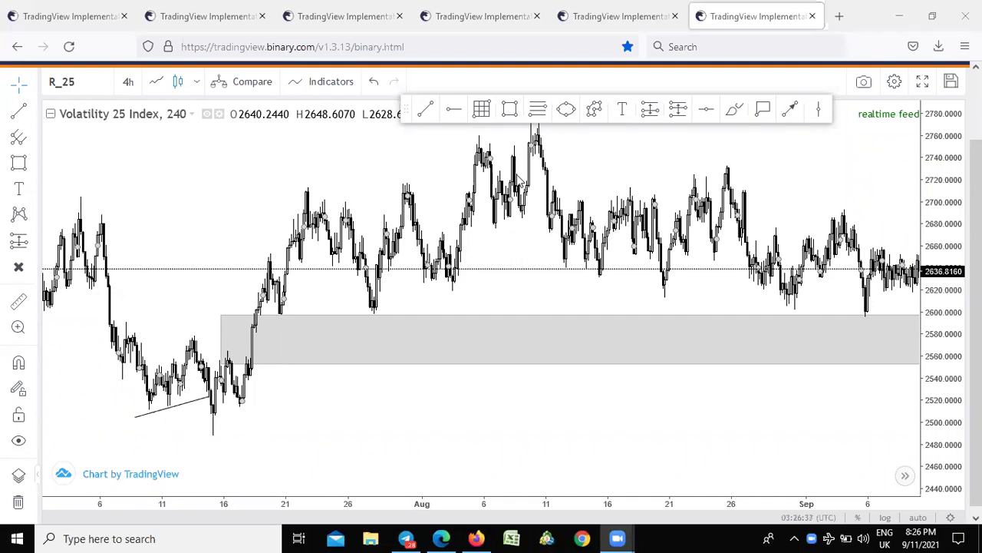
scroll(519, 179, up, 5)
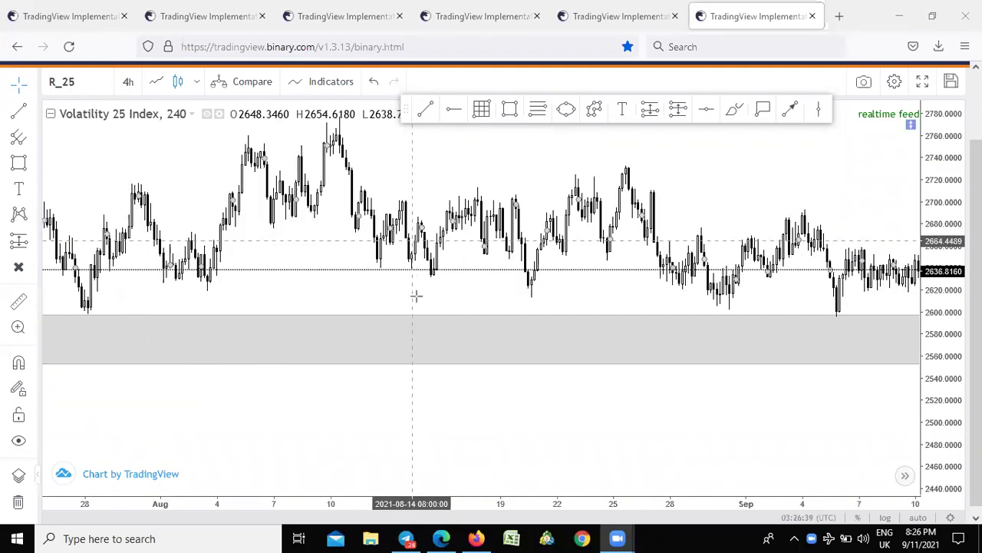
drag(931, 393, 932, 368)
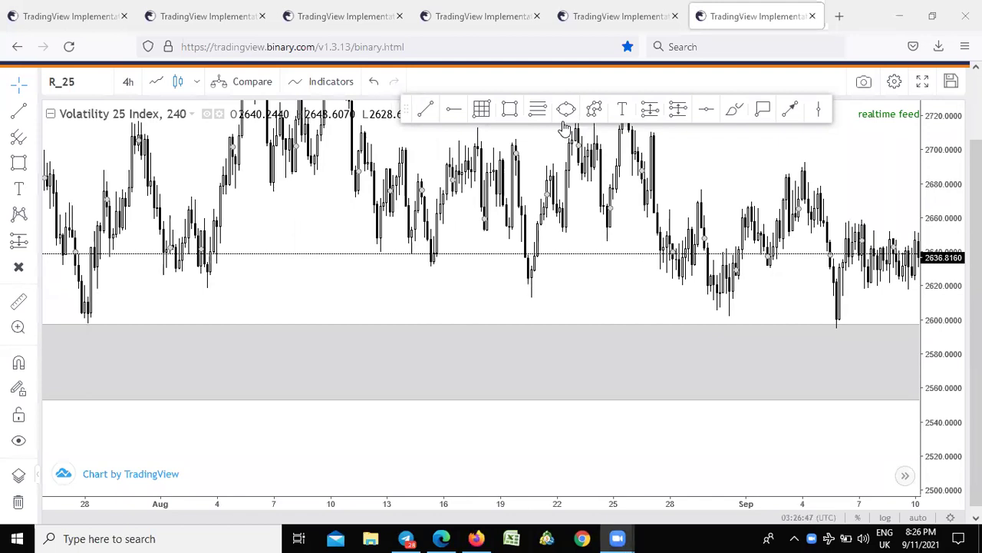
drag(494, 218, 509, 256)
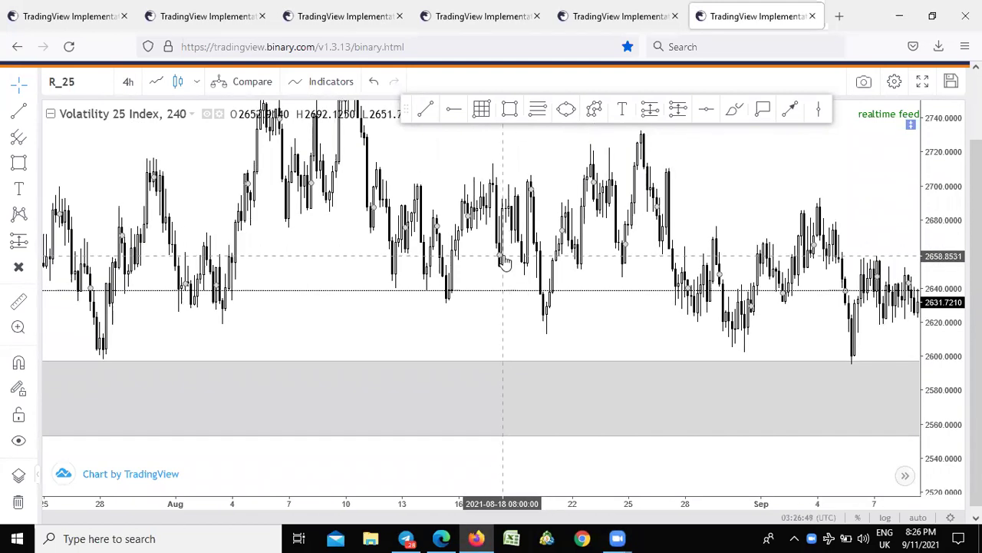
scroll(476, 307, down, 3)
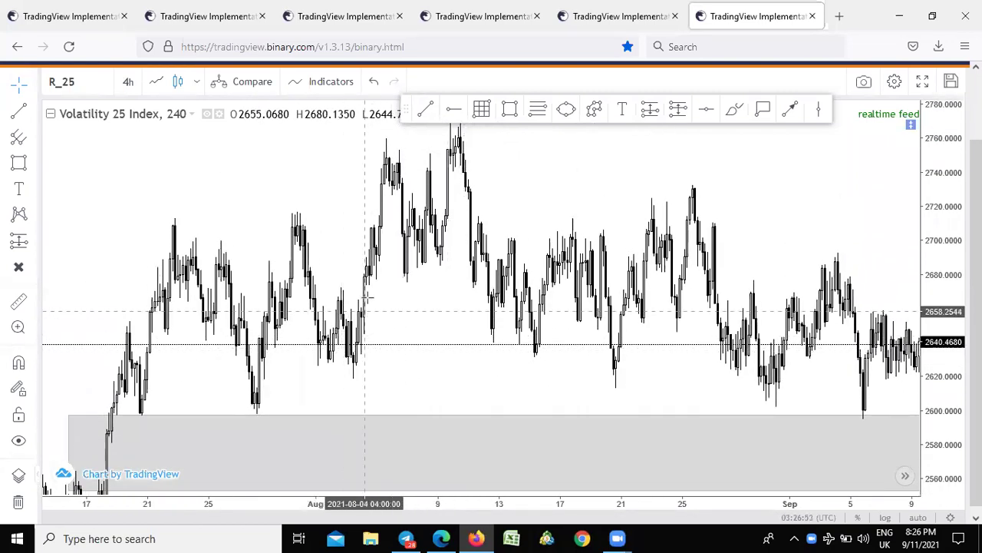
scroll(371, 293, up, 1)
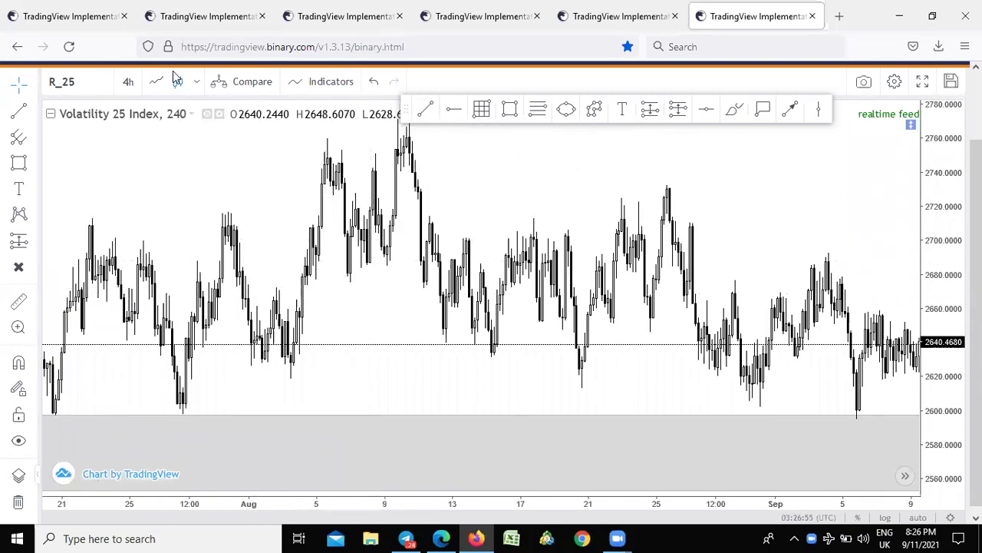
Set the Volatility 25 Index chart to the 8-hour timeframe.
scroll(160, 79, up, 1)
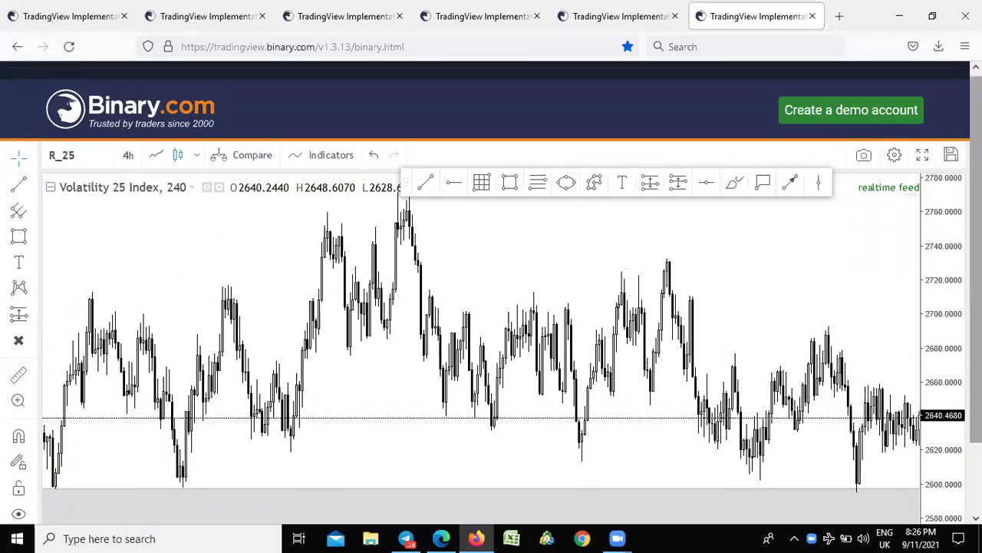
scroll(973, 246, down, 2)
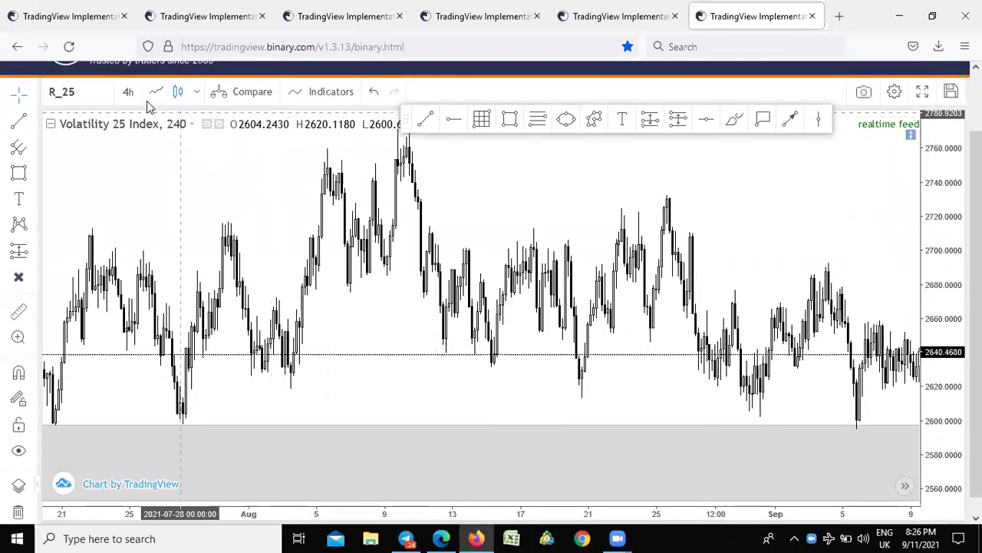
click(125, 93)
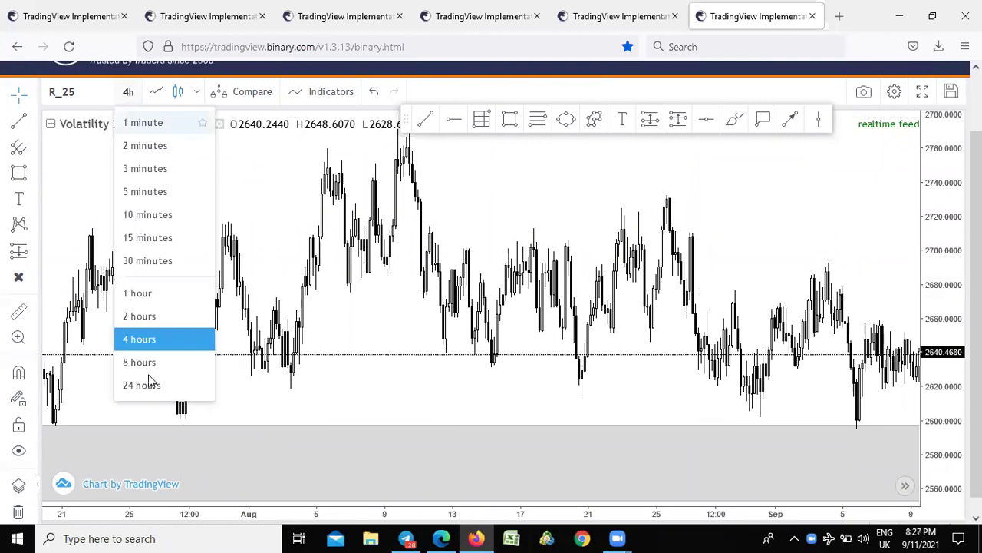
key(Down)
key(Return)
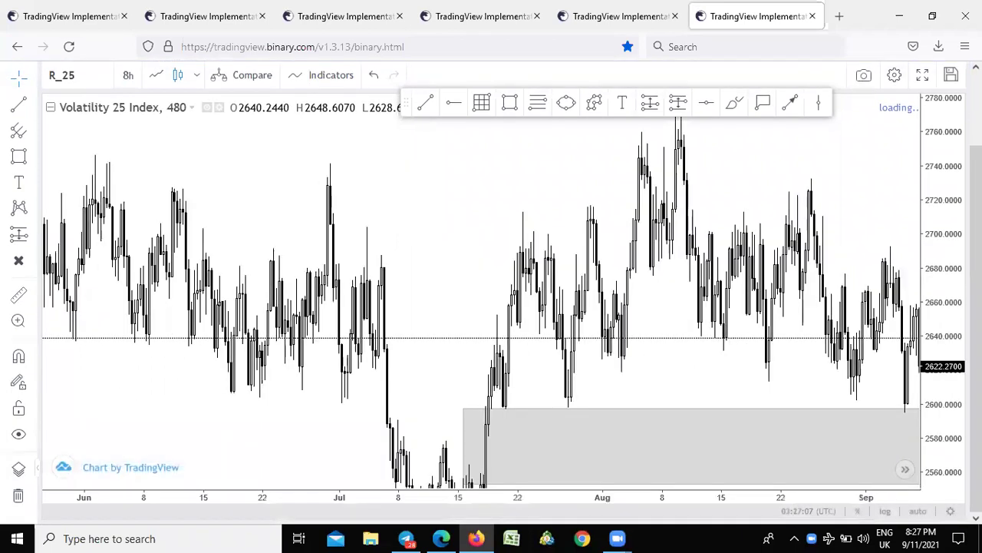
Mark the September swing range above the grey zone with a box from about 2693.5 to 2594.6, spanning 3 to 22 September.
scroll(826, 276, up, 1)
drag(935, 300, 938, 362)
drag(800, 334, 606, 281)
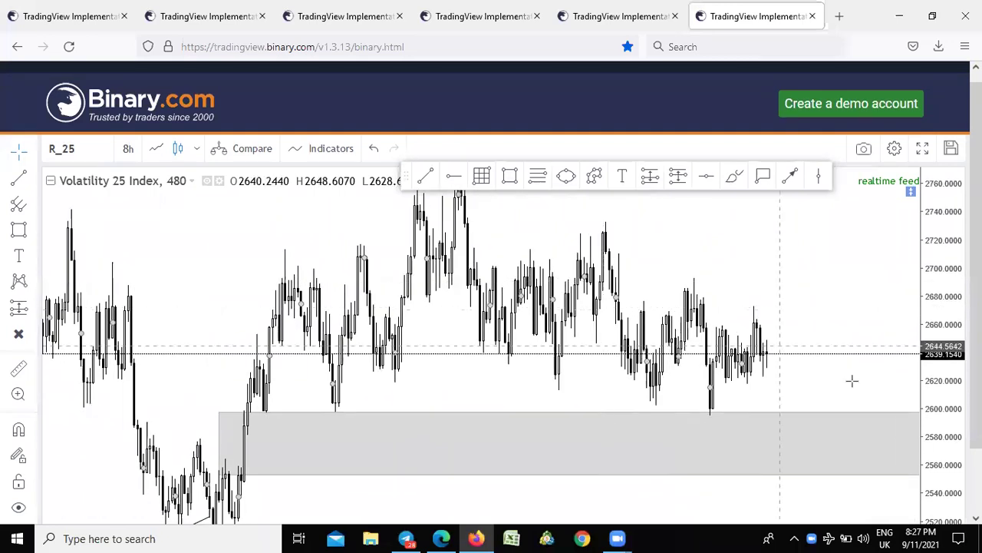
drag(940, 423, 939, 371)
drag(976, 330, 976, 394)
drag(647, 238, 592, 322)
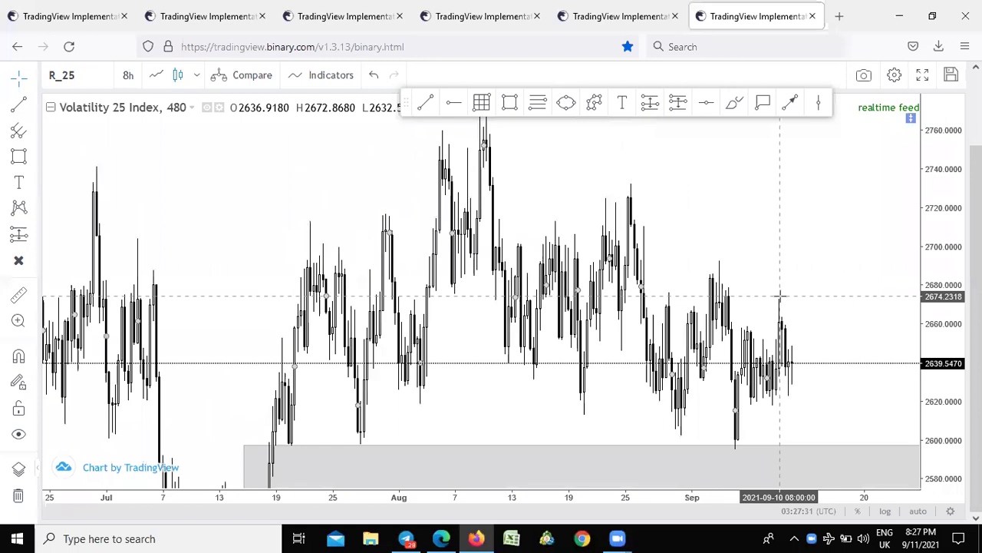
drag(784, 349, 787, 247)
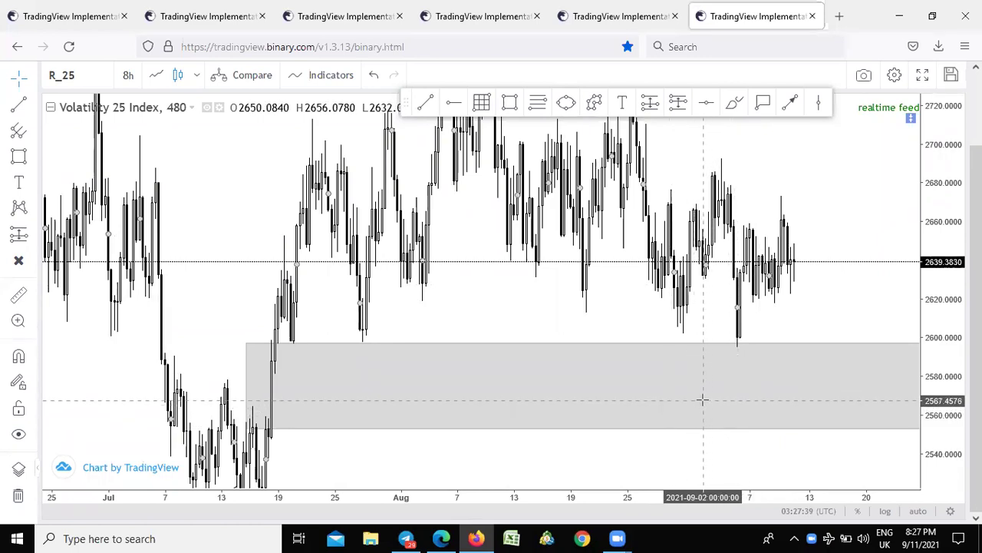
drag(616, 452, 595, 353)
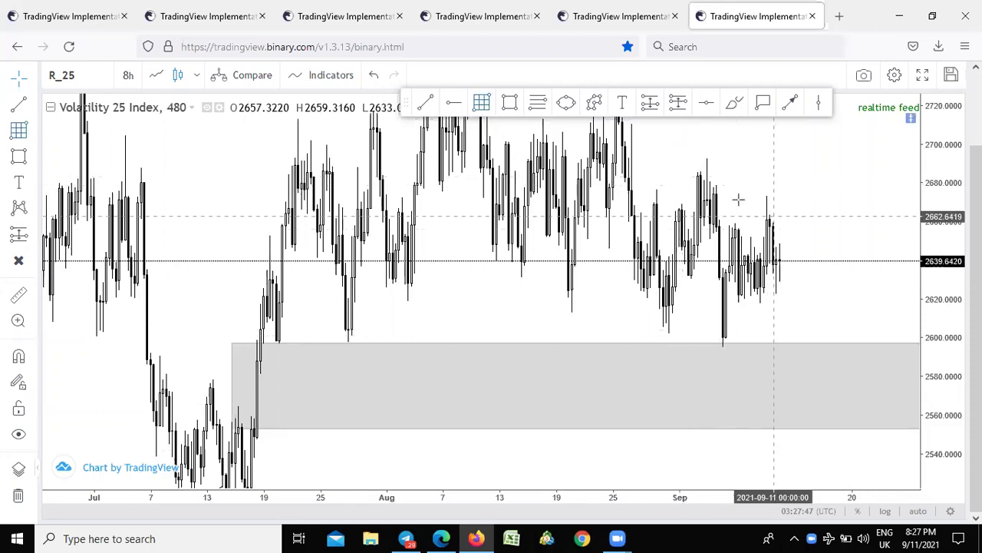
click(700, 157)
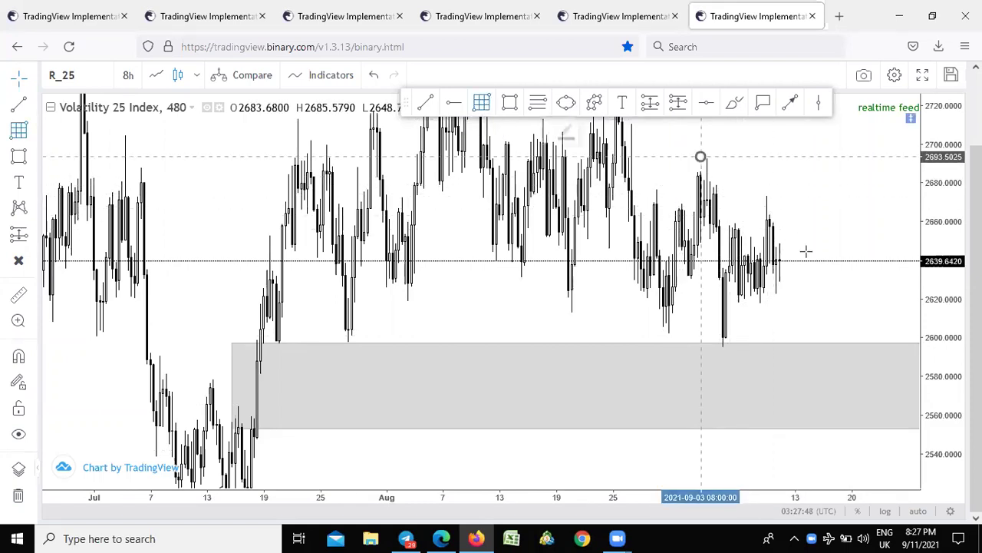
click(870, 346)
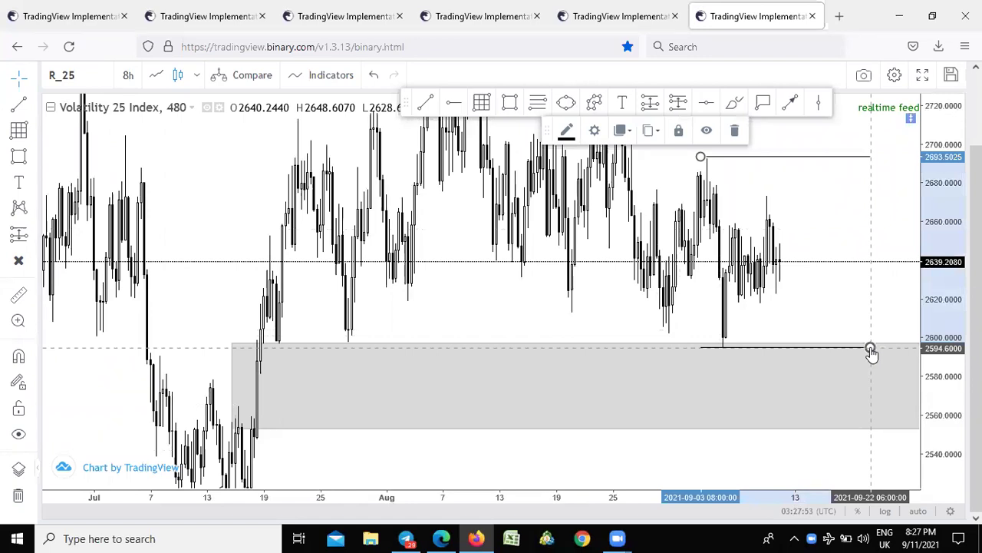
click(875, 322)
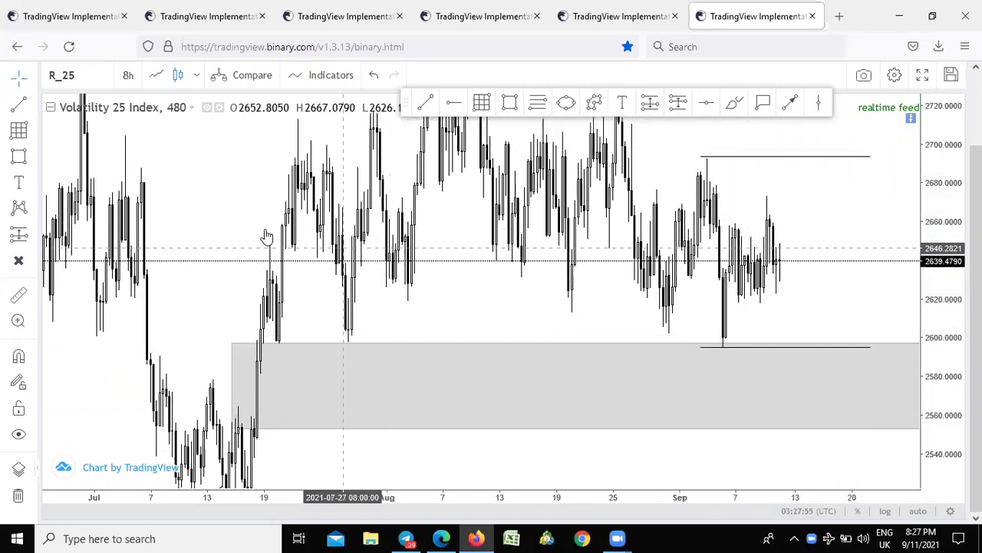
Set the Volatility 25 Index chart to the 1-hour timeframe, showing late August to 11 September.
click(128, 75)
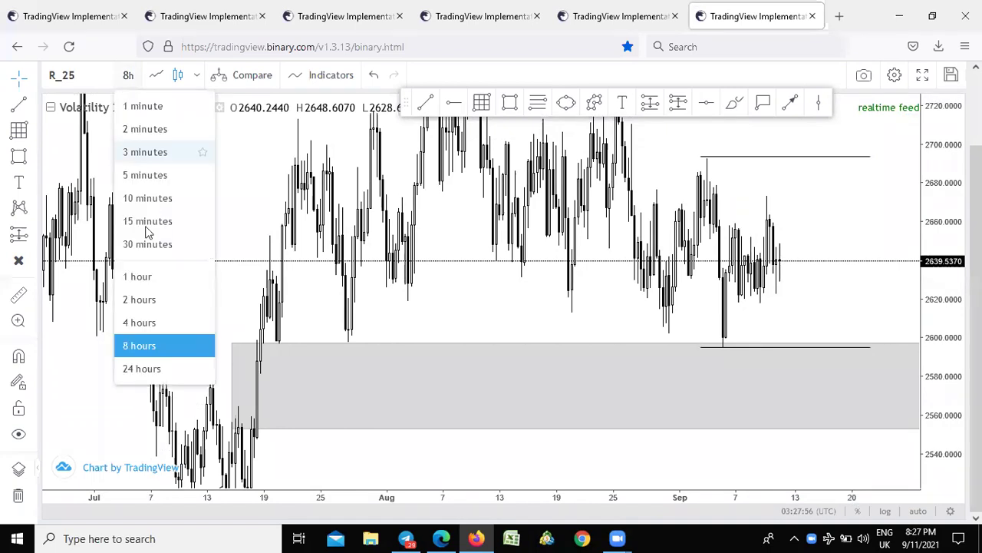
click(143, 275)
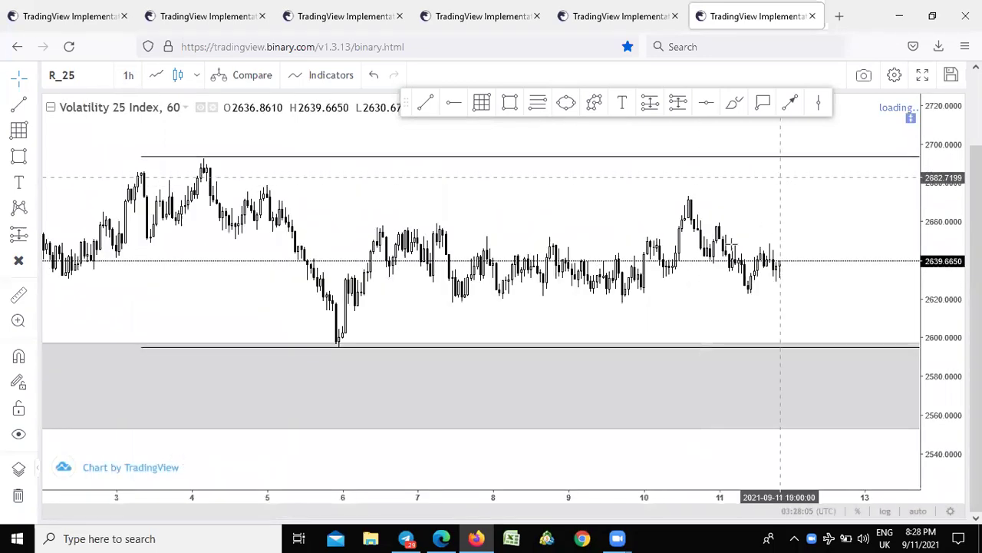
scroll(603, 267, down, 3)
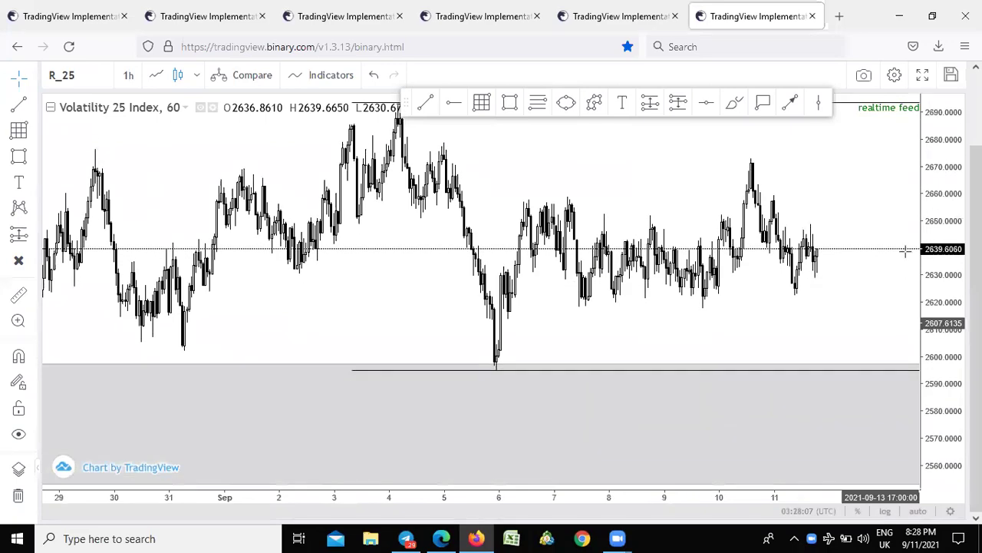
Examine the 1-hour price structure within the marked September range, from its upper boundary to the reaction at the grey zone.
drag(581, 261, 488, 312)
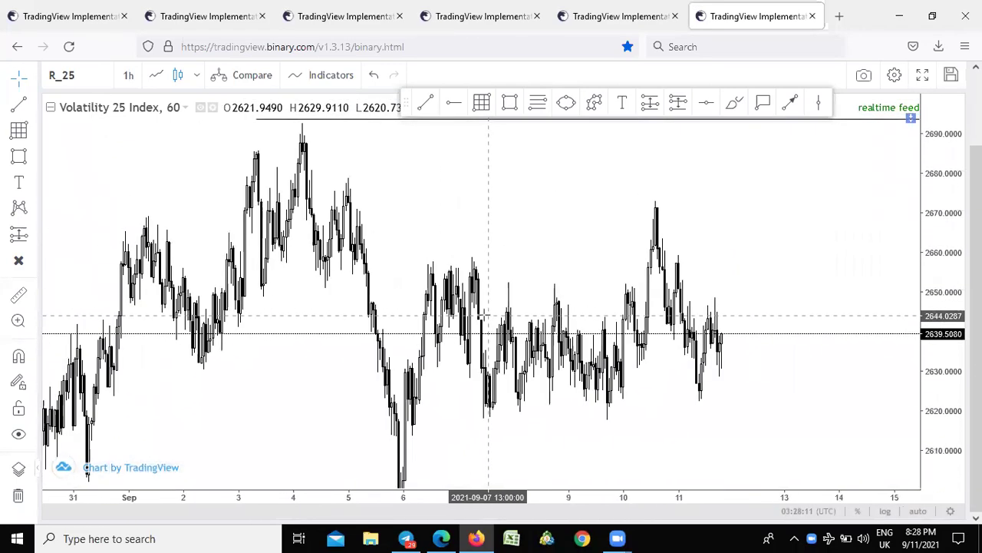
drag(474, 264, 532, 318)
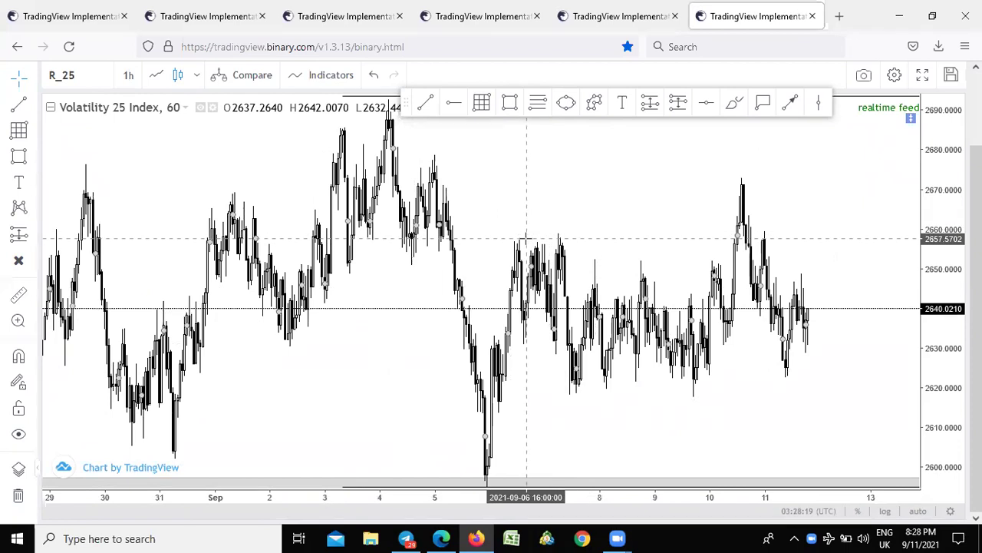
drag(490, 178, 529, 195)
drag(933, 238, 934, 284)
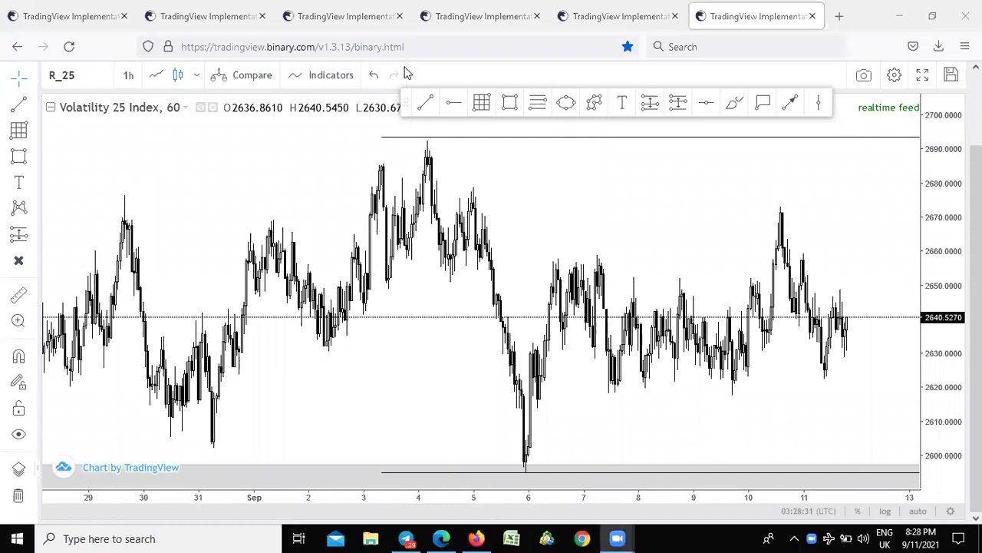
drag(568, 223, 533, 210)
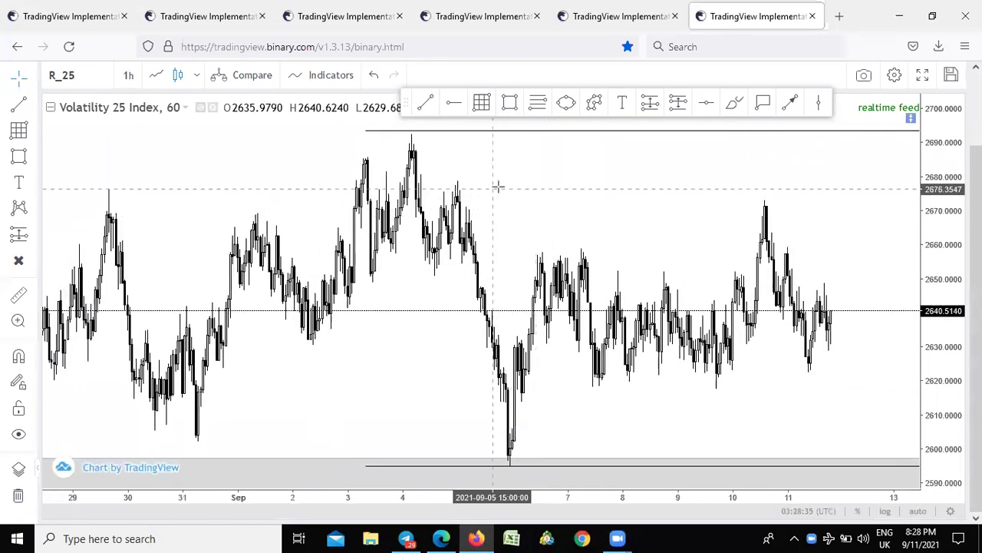
drag(590, 197, 453, 168)
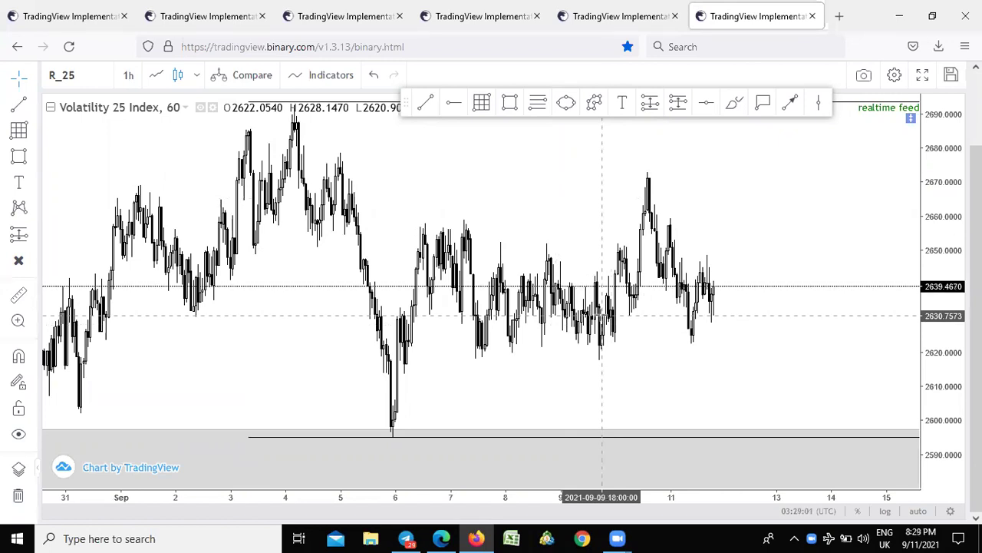
drag(418, 191, 514, 181)
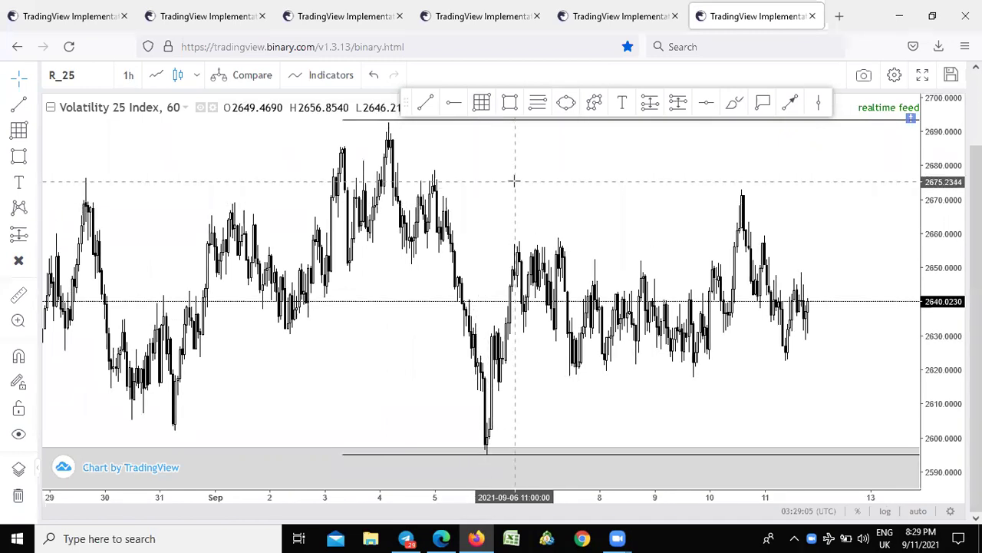
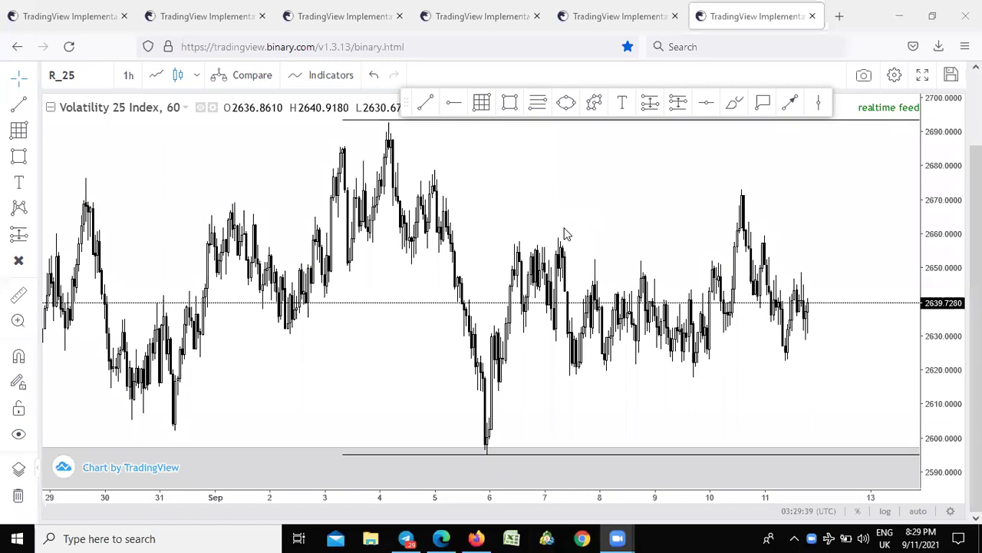
scroll(547, 220, down, 1)
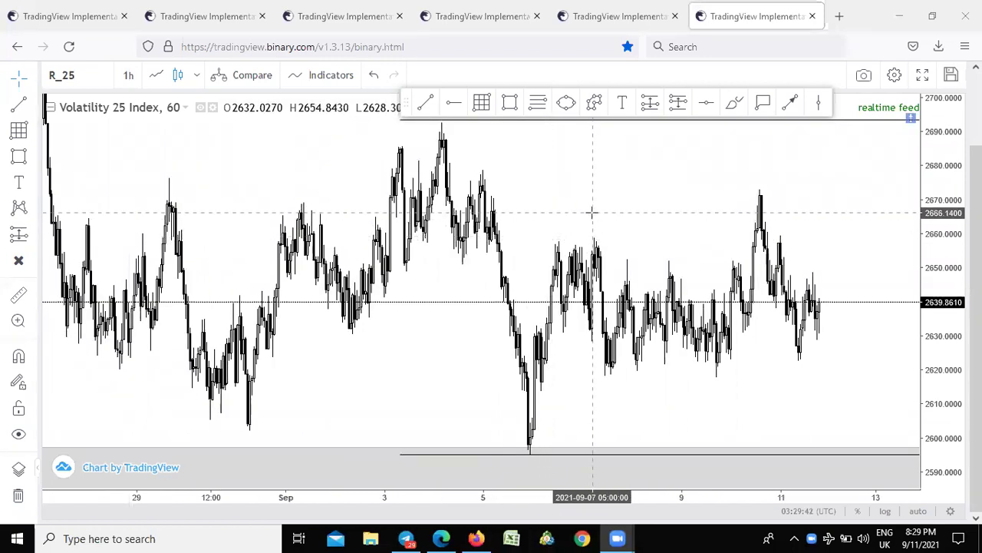
mouse_move(657, 265)
mouse_down()
mouse_move(617, 256)
mouse_move(659, 275)
mouse_up()
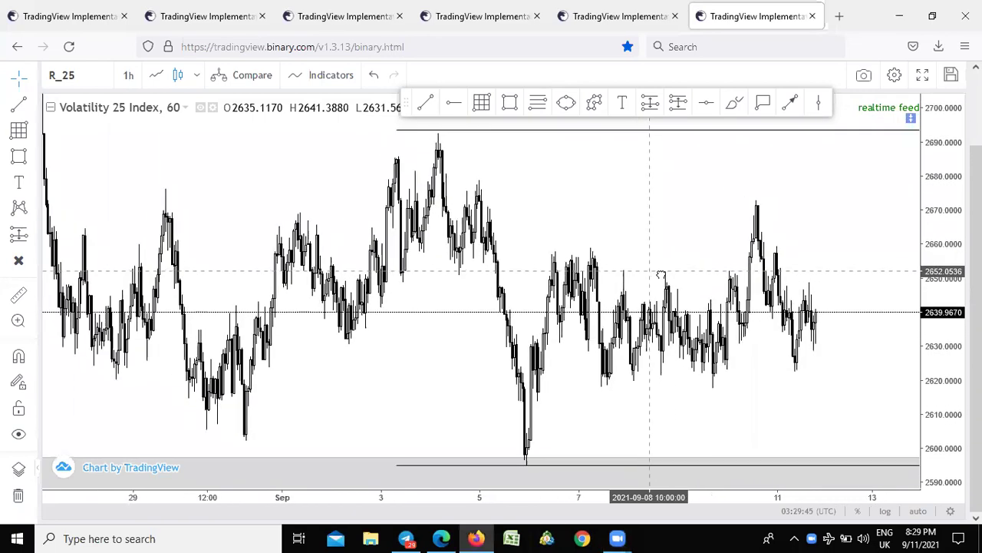
drag(623, 240, 519, 208)
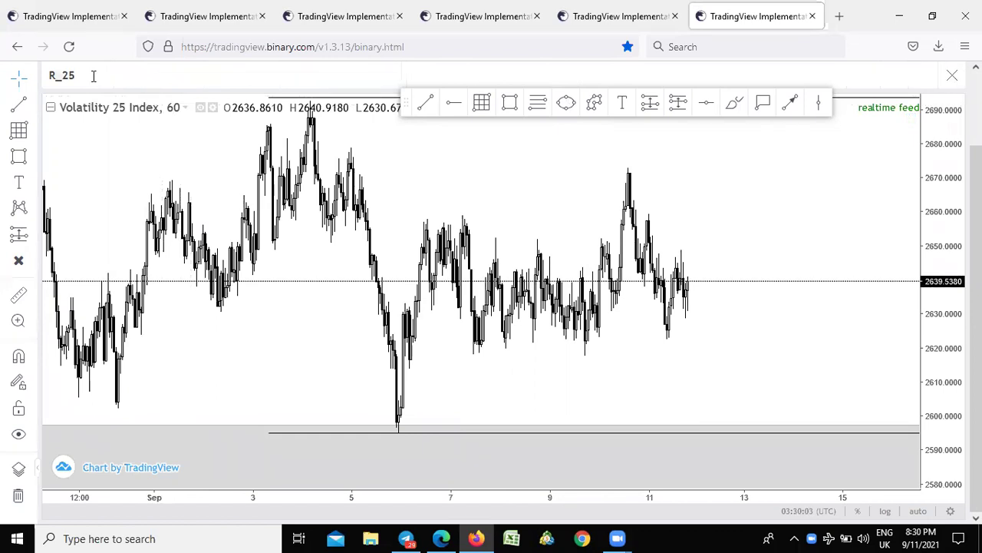
click(93, 75)
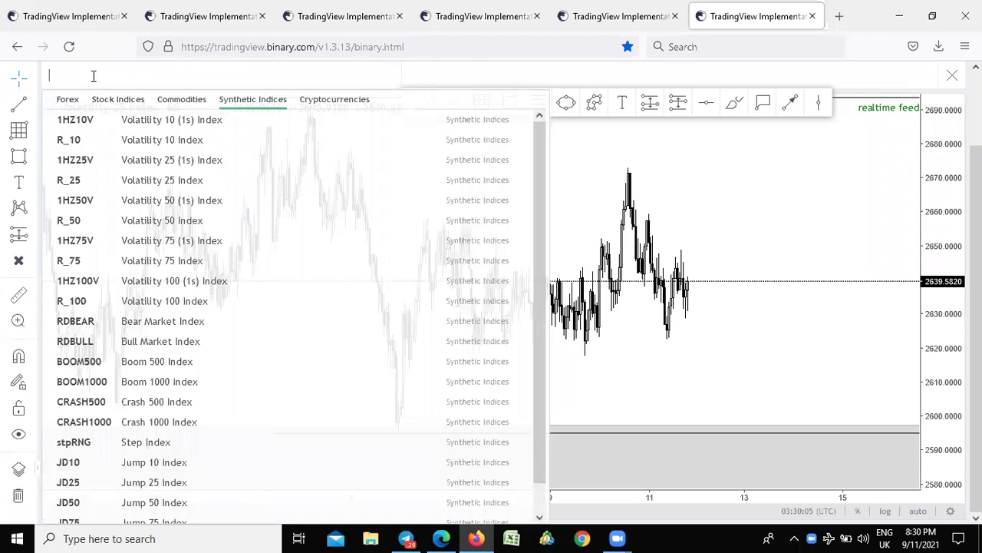
scroll(172, 318, up, 2)
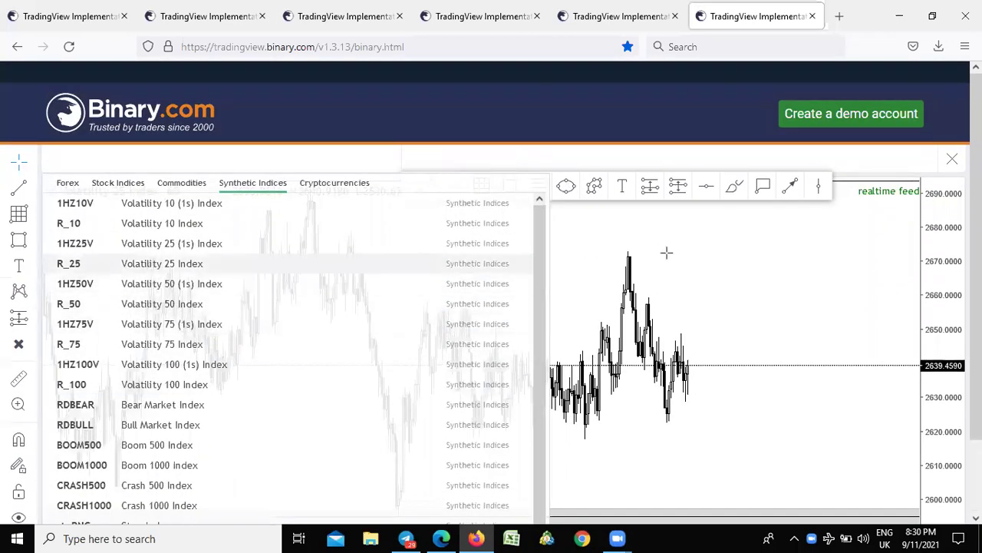
scroll(743, 262, down, 1)
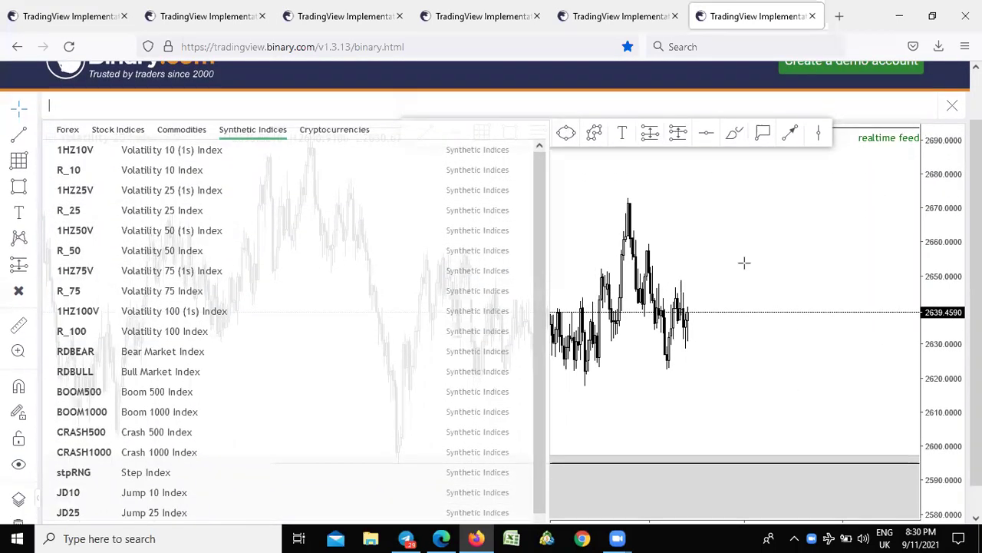
click(491, 210)
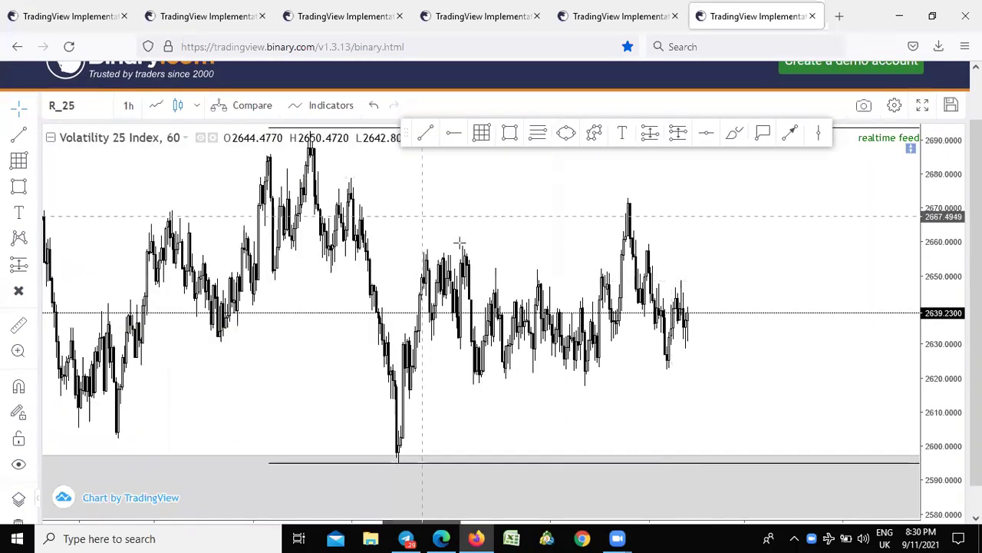
Set the chart to the 24-hour timeframe and compress the price scale to show the grey zone, marked range and July lows together.
click(128, 107)
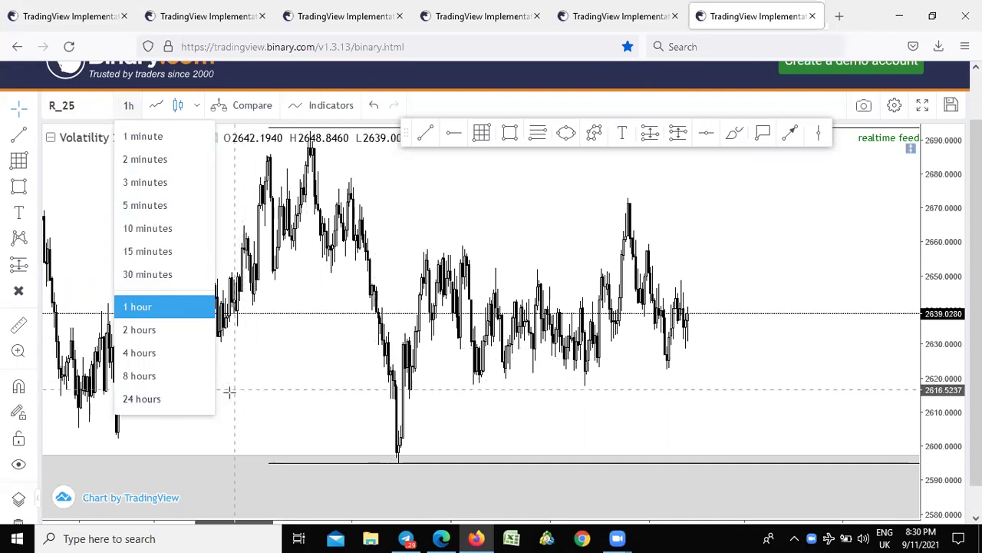
click(131, 399)
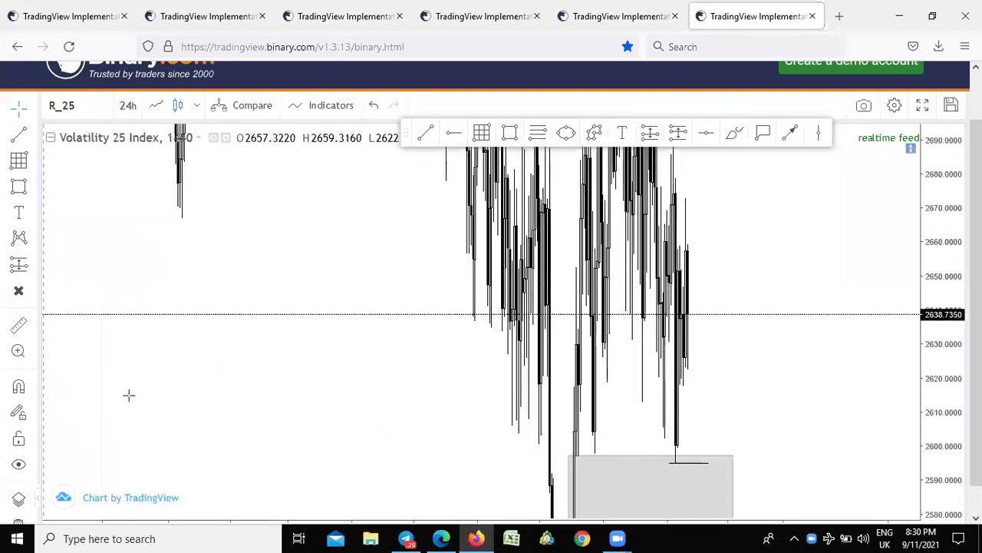
drag(953, 260, 933, 415)
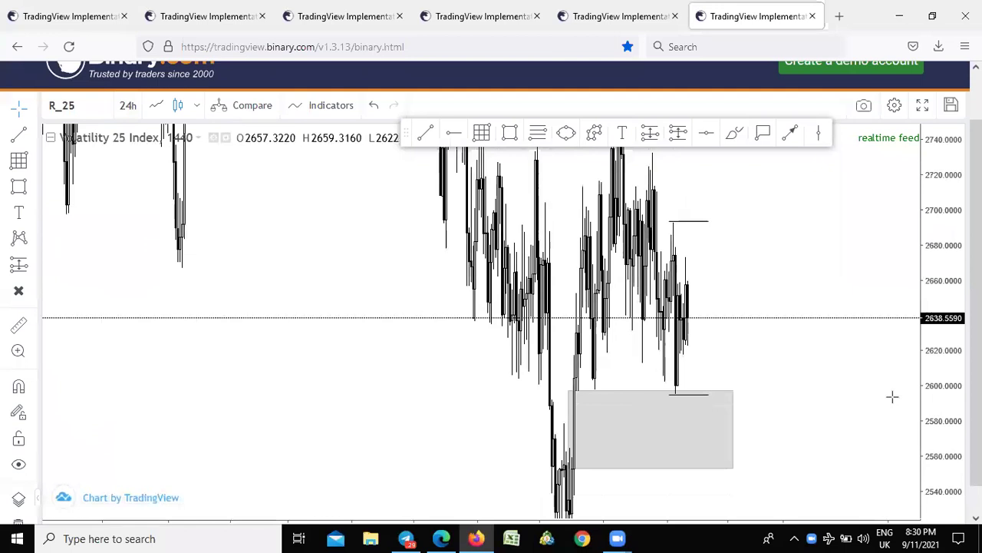
drag(903, 284, 905, 332)
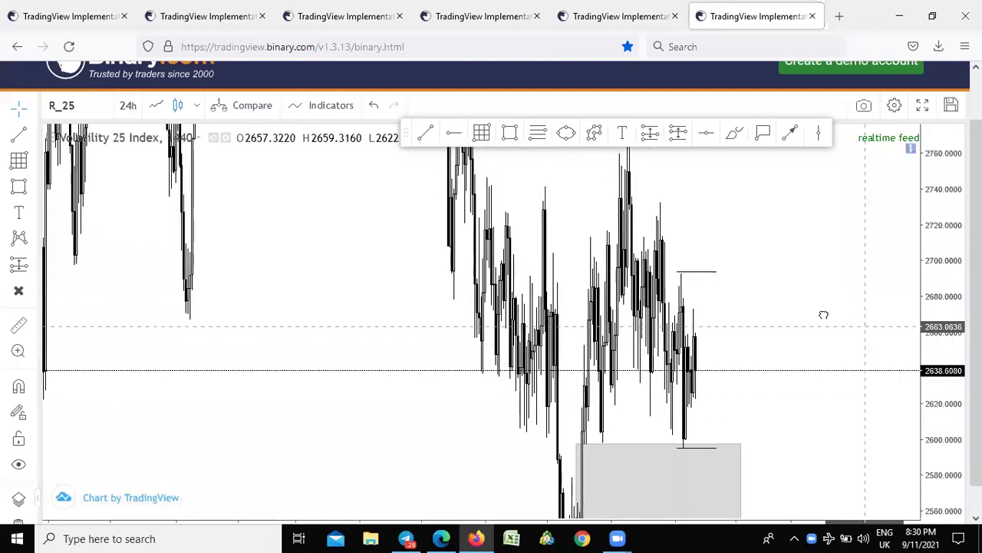
drag(823, 315, 810, 308)
drag(925, 347, 921, 461)
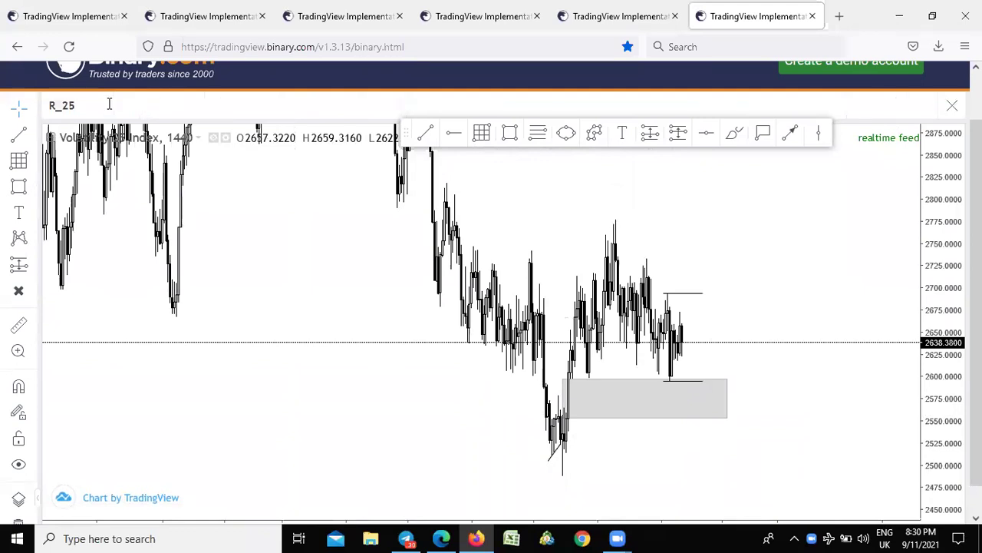
Switch the chart's symbol to the Boom 1000 Index.
click(109, 105)
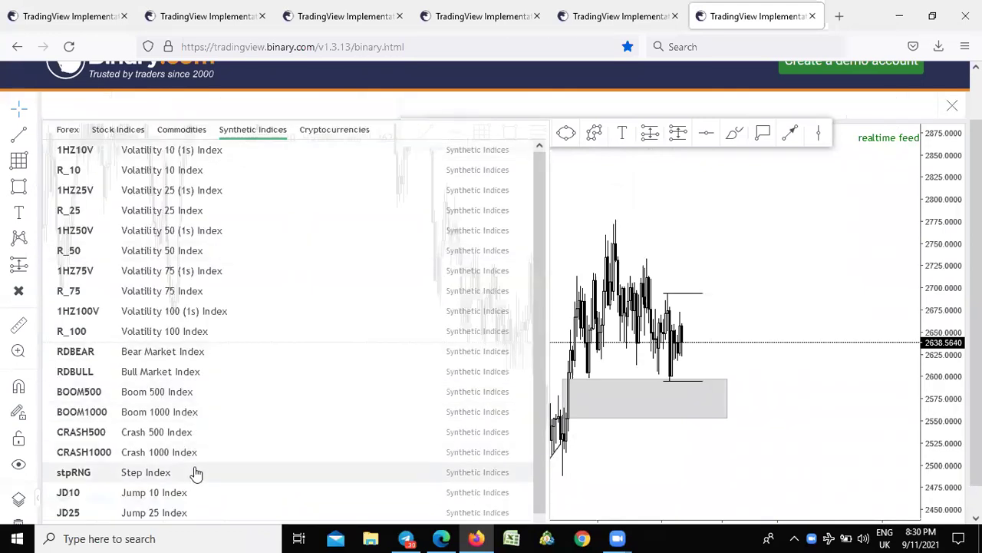
click(141, 419)
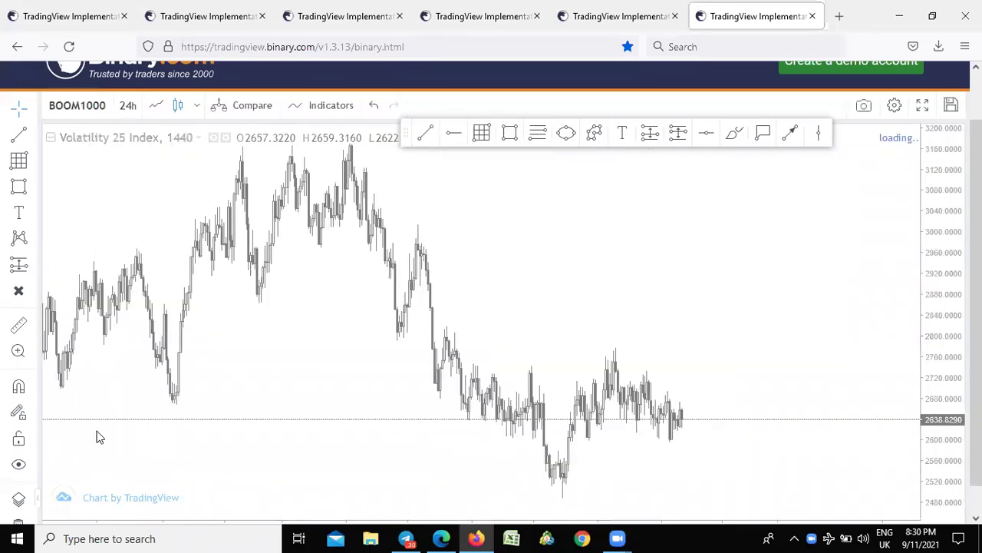
Examine the Boom 1000 Index's 24-hour price history from mid-2019 to September 2021, down to the August–September rally.
scroll(396, 250, up, 3)
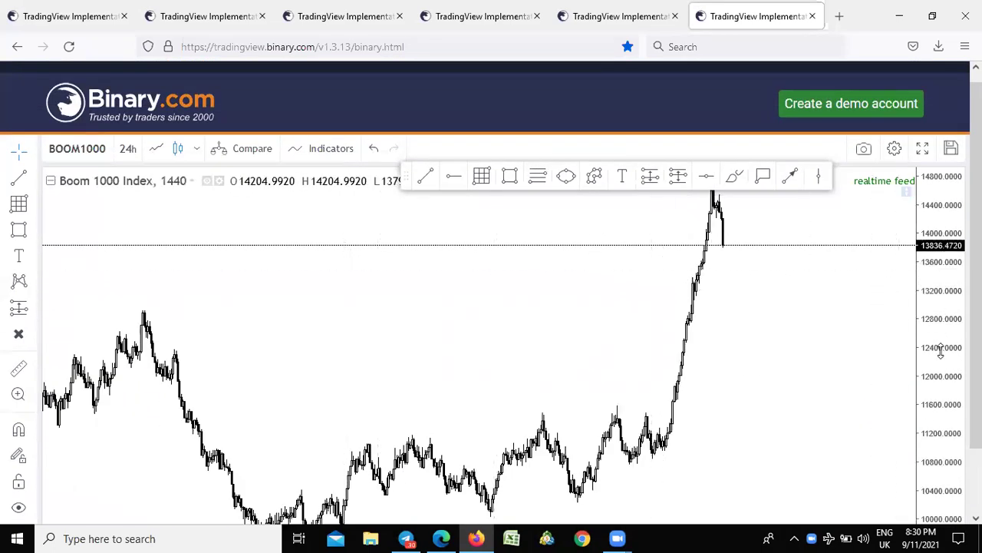
drag(941, 351, 941, 396)
drag(976, 326, 977, 390)
scroll(464, 274, down, 1)
scroll(464, 274, down, 1)
scroll(463, 268, up, 1)
scroll(458, 263, down, 2)
scroll(460, 254, down, 1)
scroll(448, 268, up, 2)
scroll(373, 245, down, 1)
scroll(266, 241, up, 1)
scroll(550, 318, down, 2)
scroll(446, 257, down, 1)
scroll(450, 257, up, 3)
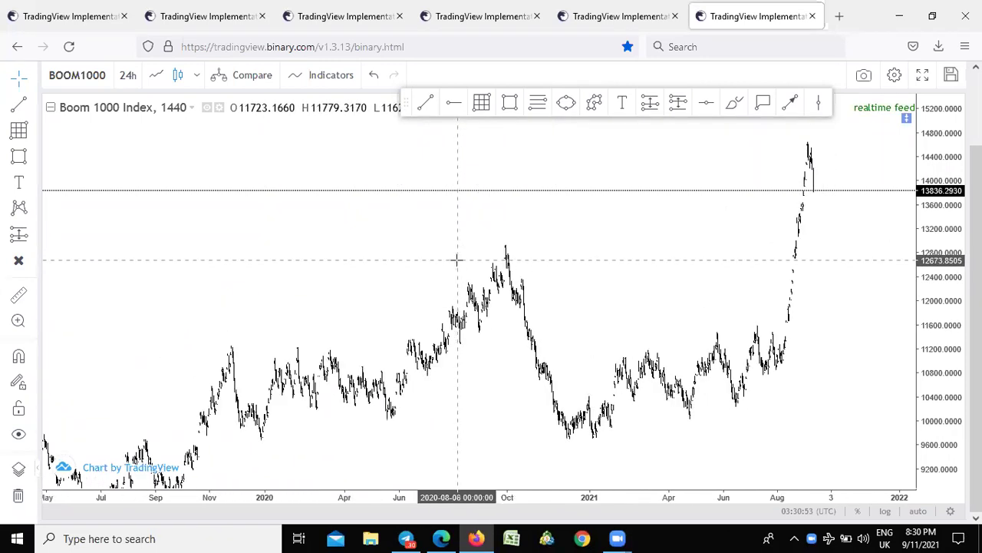
scroll(457, 261, up, 3)
scroll(526, 265, down, 3)
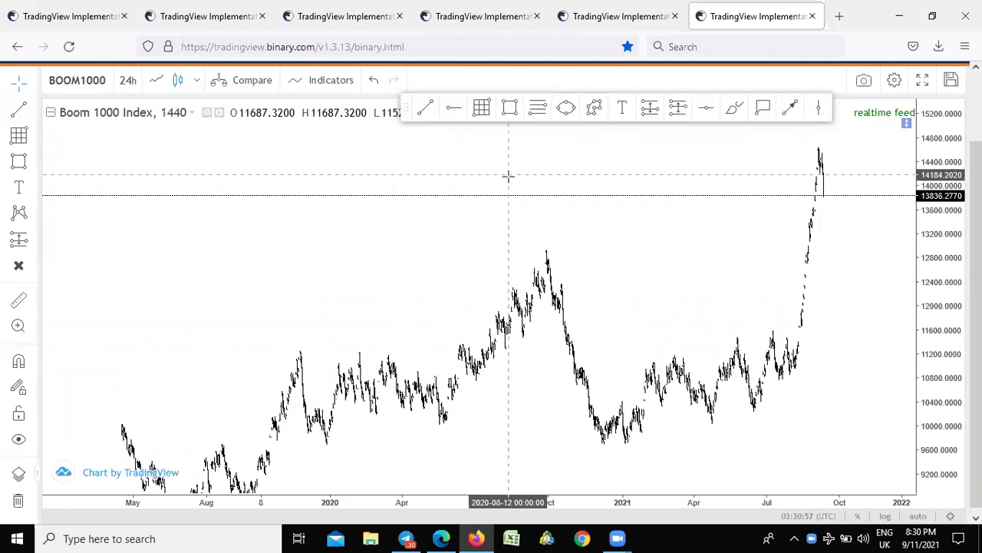
scroll(679, 296, up, 3)
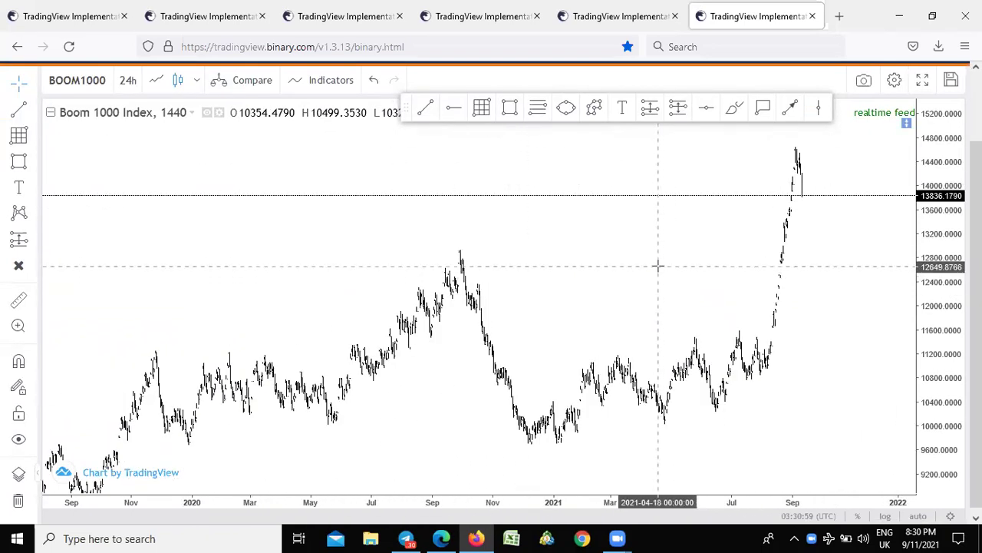
drag(581, 363, 383, 331)
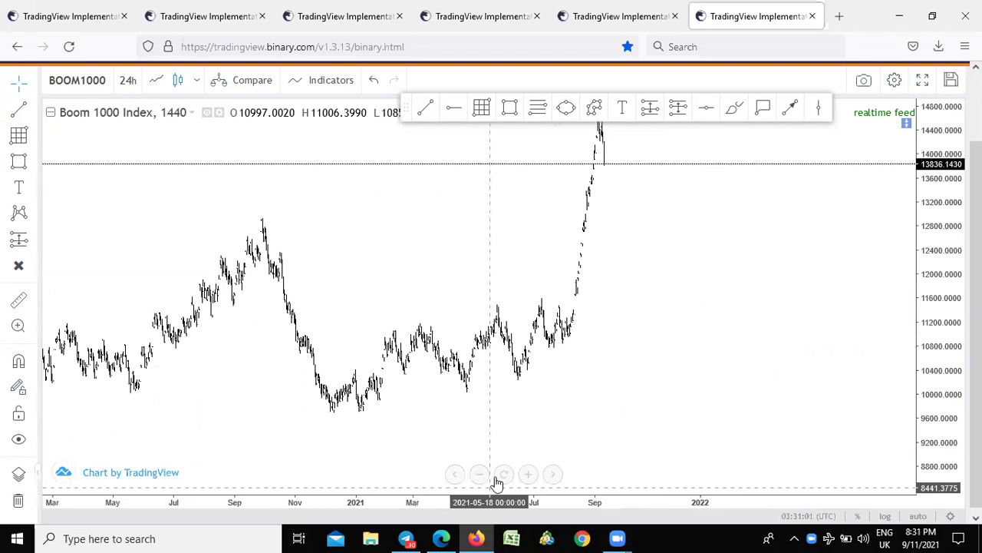
click(528, 475)
click(528, 474)
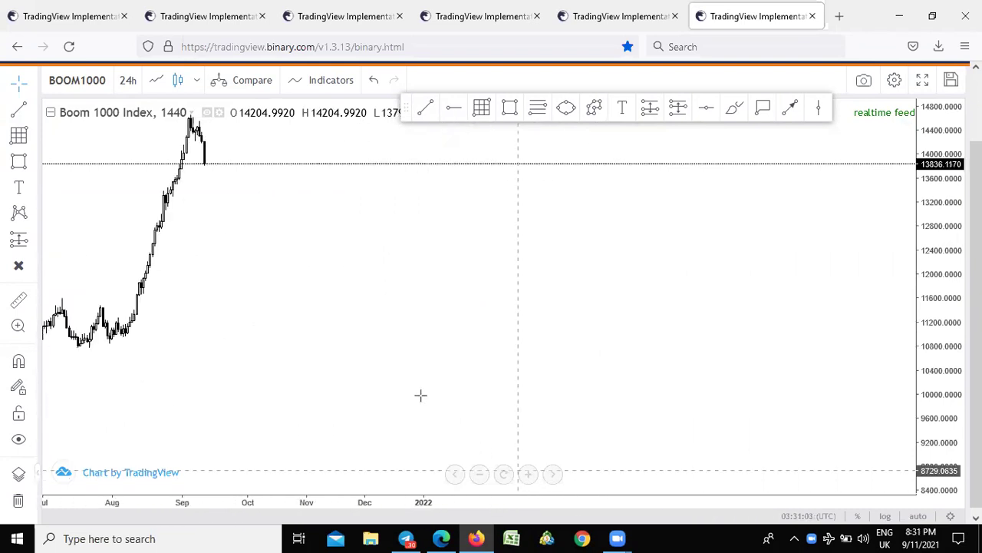
drag(314, 344, 410, 391)
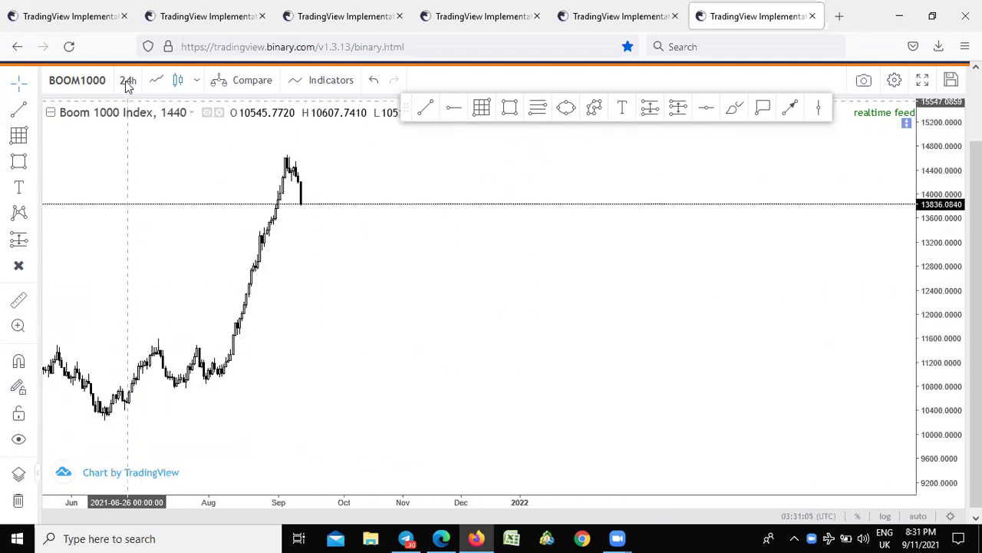
Set the Boom 1000 Index chart to the 4-hour timeframe and stretch the price scale around the September peak.
click(128, 80)
click(148, 330)
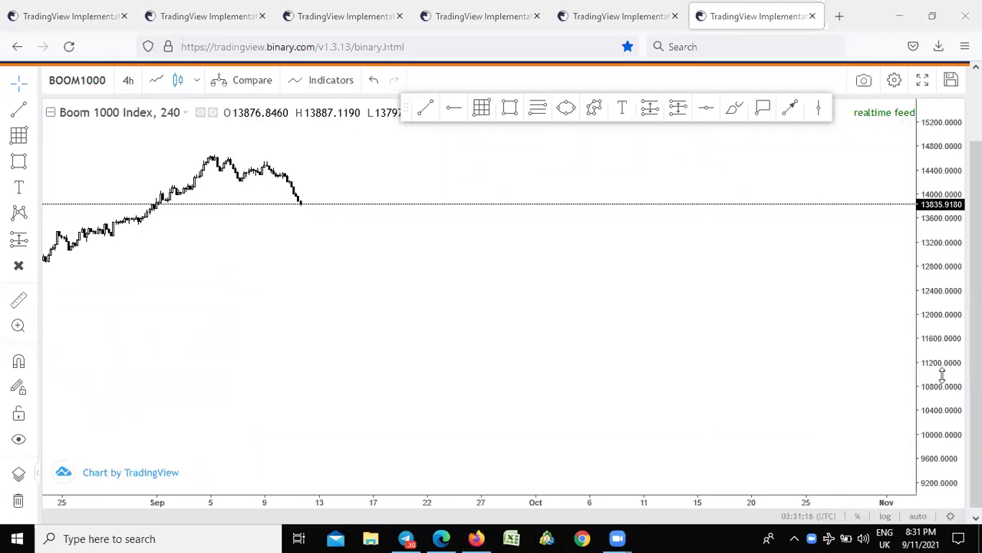
drag(943, 375, 940, 266)
drag(419, 292, 584, 477)
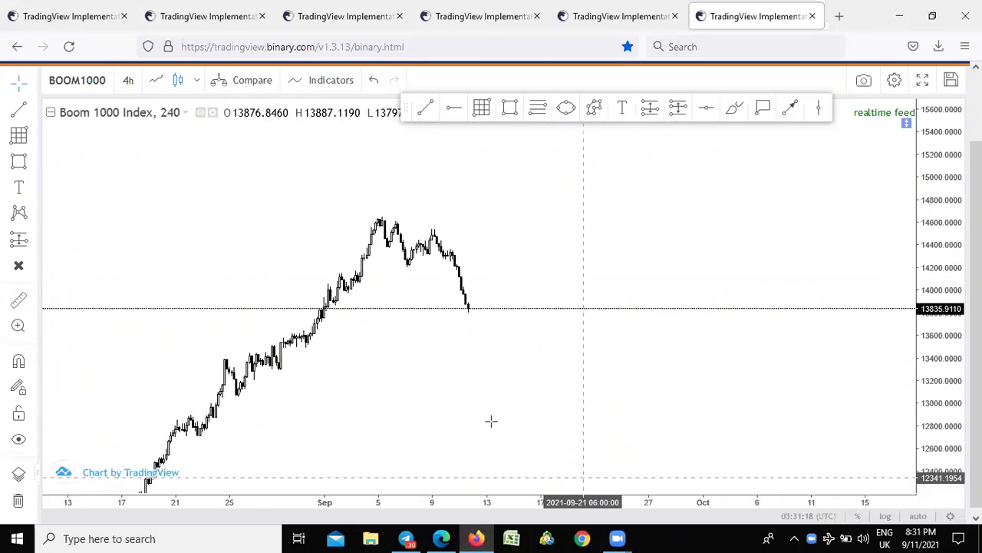
drag(924, 368, 934, 205)
scroll(369, 191, down, 3)
scroll(466, 224, up, 1)
scroll(412, 235, down, 1)
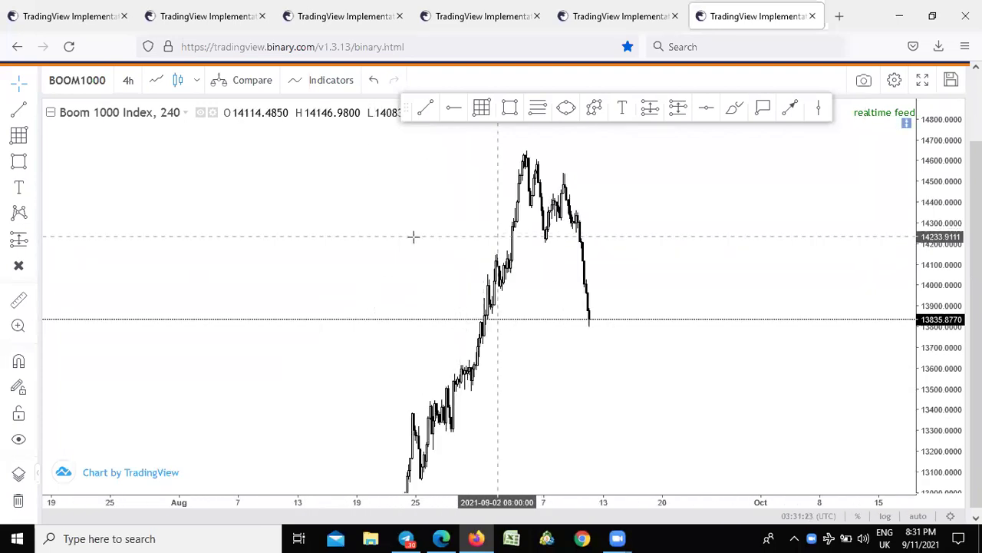
scroll(421, 250, up, 3)
scroll(413, 261, down, 3)
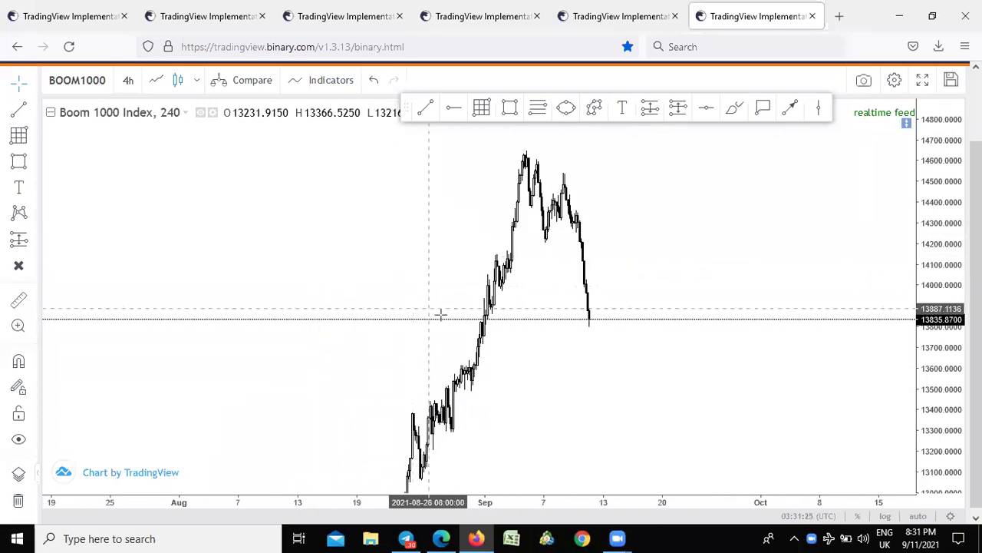
Examine the 4-hour price structure from the rise in early September through its successive highs to the fall by 11 September.
drag(405, 309, 317, 293)
click(528, 480)
click(528, 481)
drag(252, 328, 451, 390)
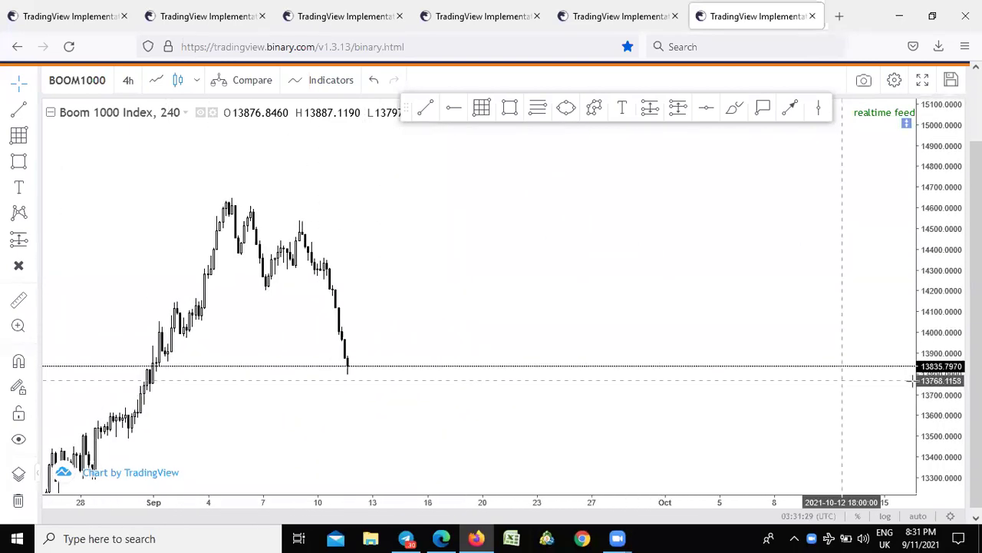
drag(943, 401, 941, 255)
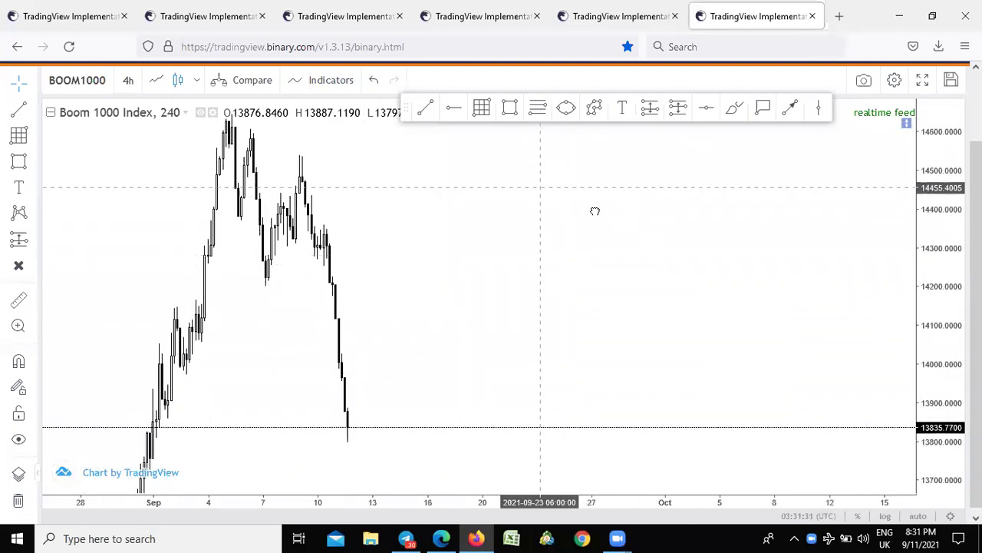
drag(594, 210, 682, 245)
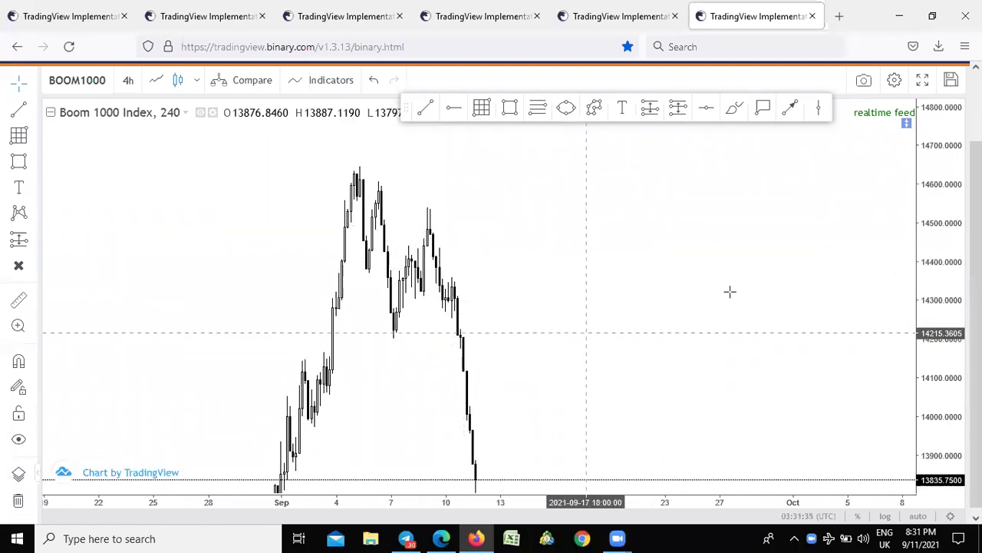
drag(938, 357, 939, 412)
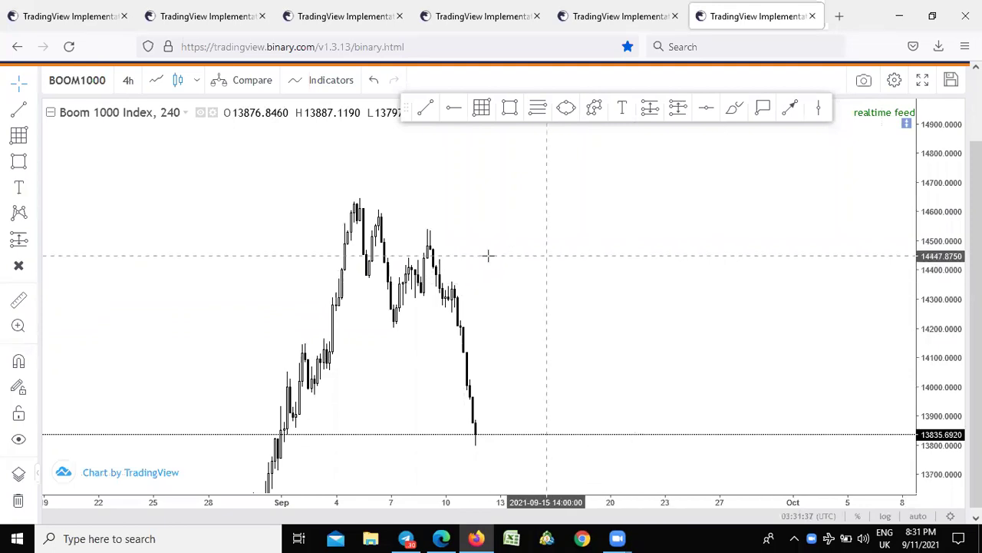
drag(938, 341, 936, 225)
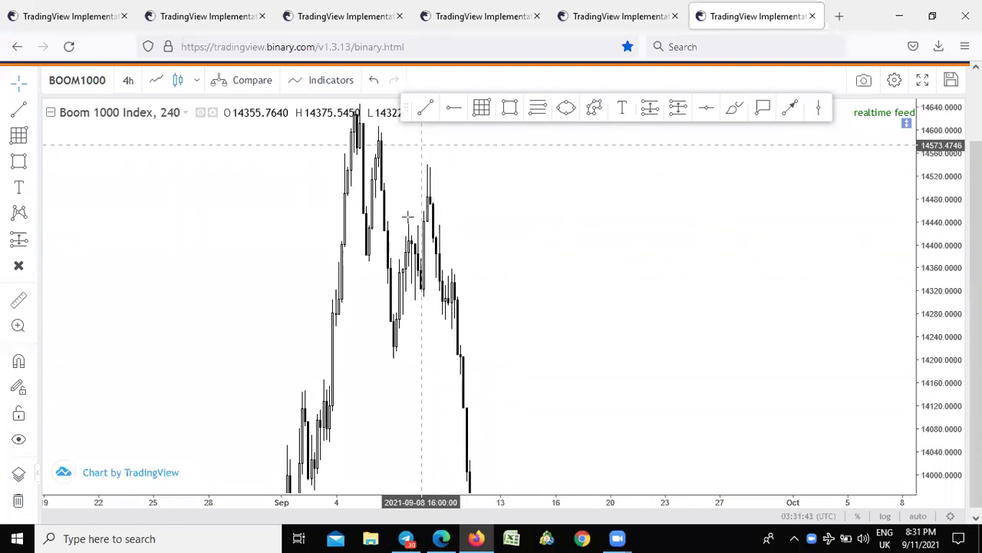
drag(461, 260, 460, 214)
drag(935, 307, 937, 355)
drag(533, 316, 542, 262)
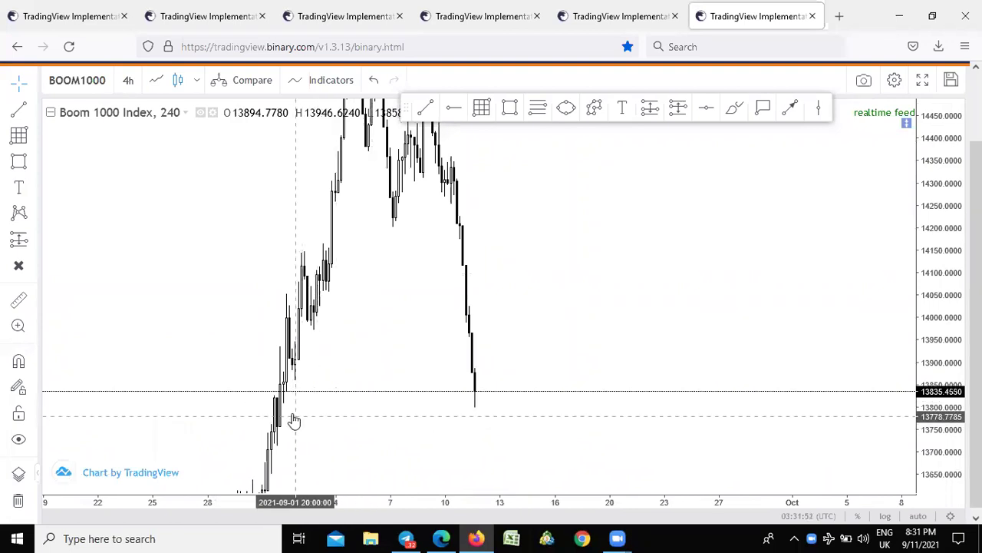
drag(419, 334, 390, 407)
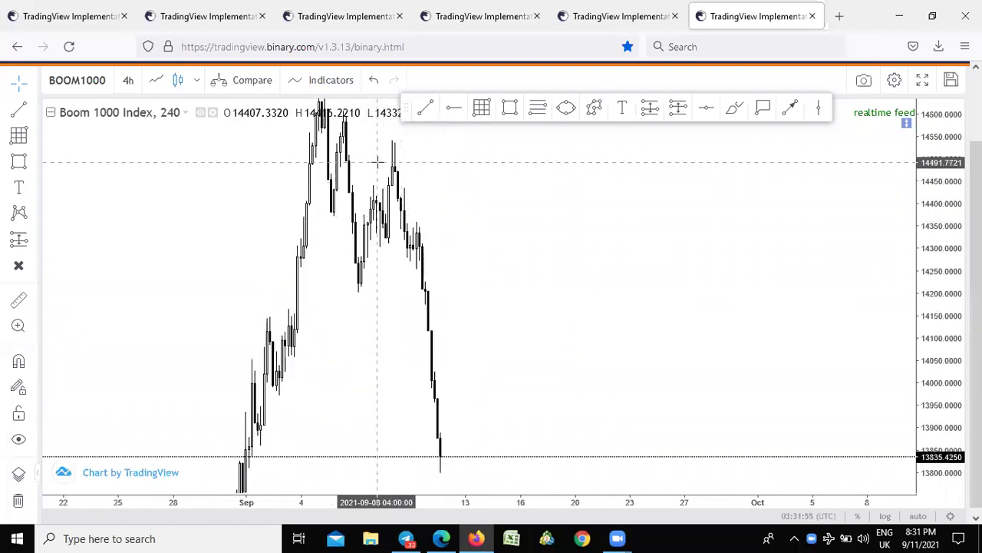
Draw a rectangle zone from the 9 September high toward late September, between about 14445 and 14530.
drag(453, 184, 454, 225)
click(509, 109)
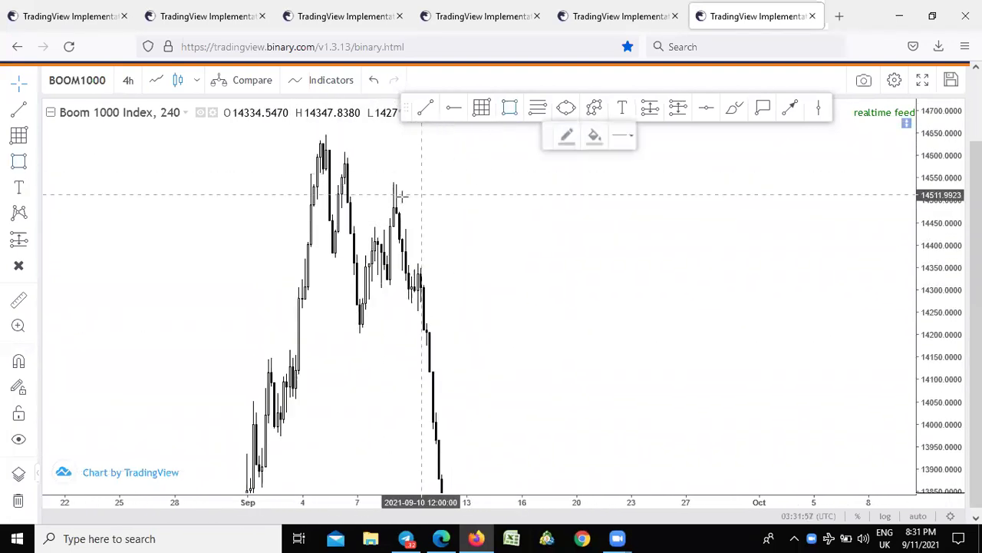
click(381, 186)
click(659, 225)
drag(502, 281, 484, 241)
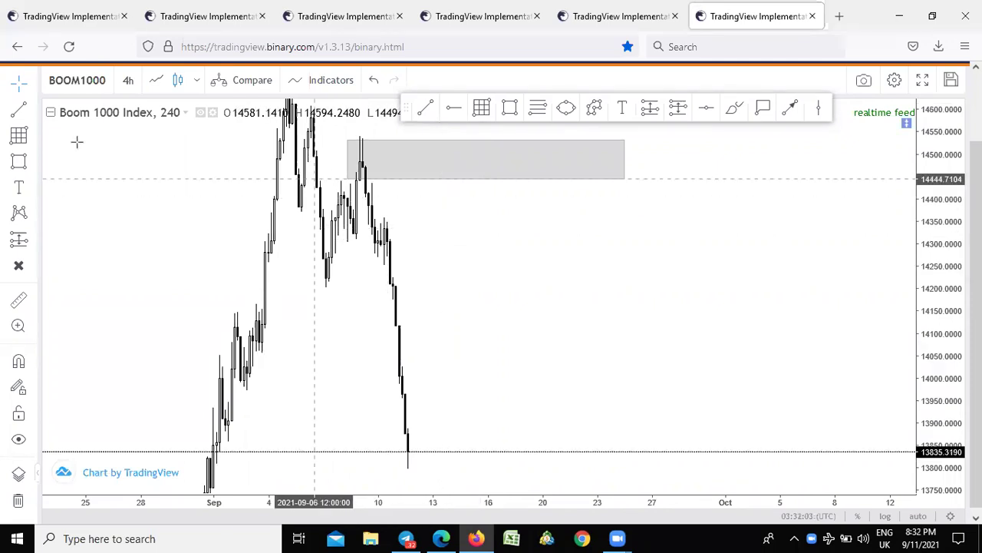
Set the chart to the 1-hour timeframe, showing price from early September to 11 September.
click(127, 81)
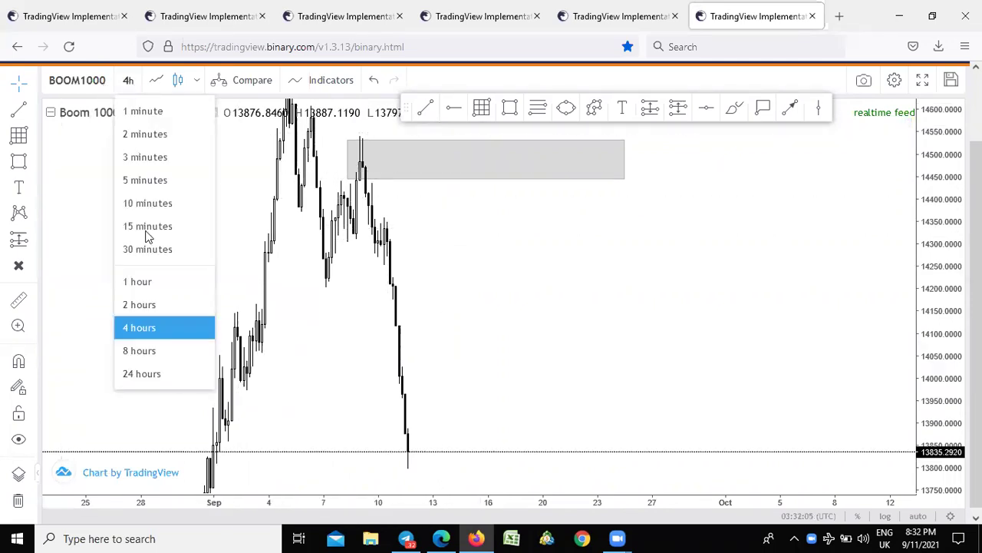
click(138, 281)
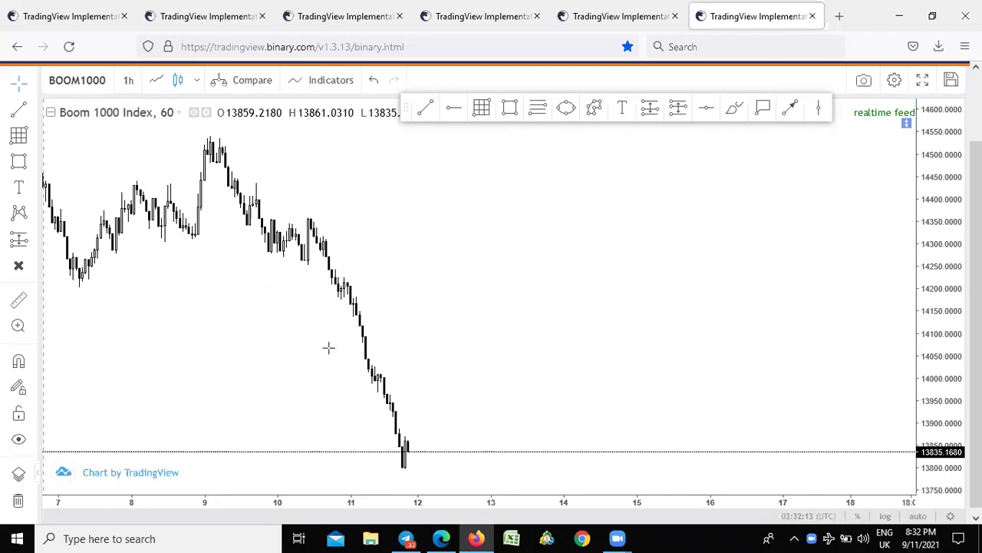
scroll(261, 338, down, 4)
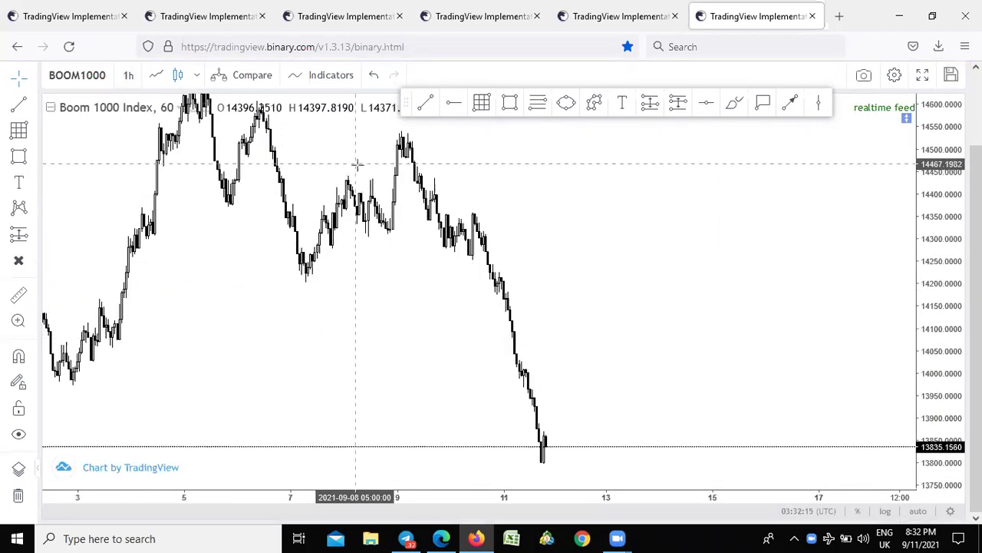
drag(361, 165, 392, 184)
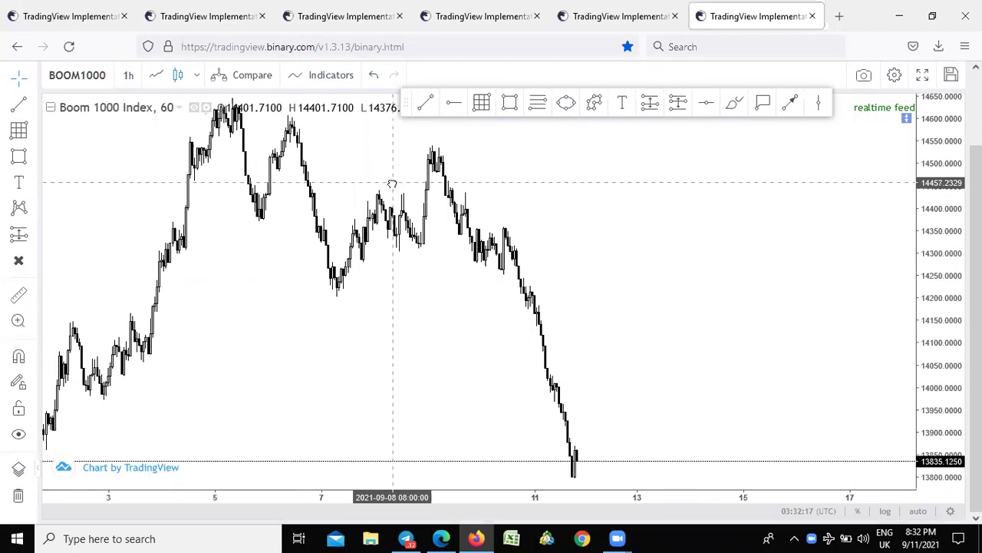
Draw a nearly horizontal trend line at about 14458 from 6 September to the rise on 9 September.
click(425, 104)
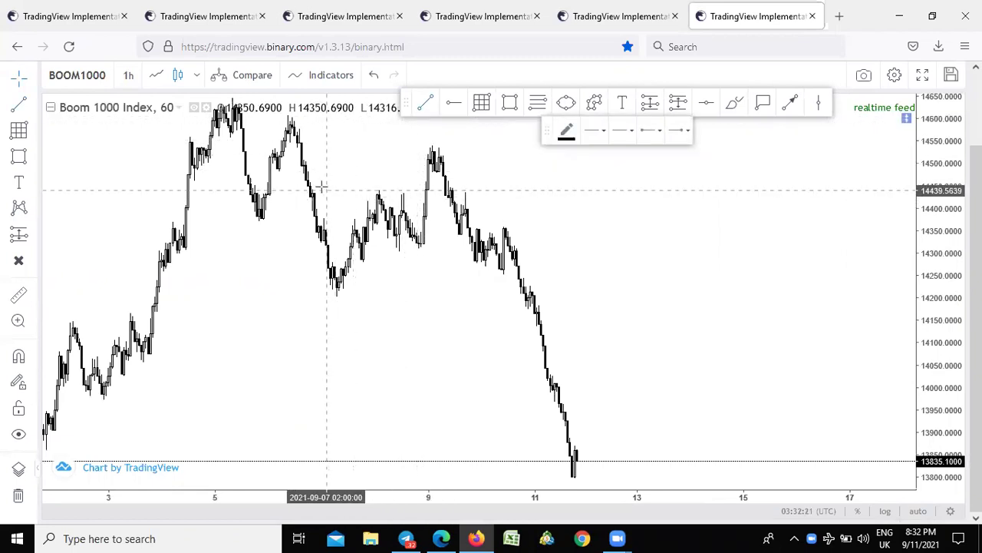
click(311, 183)
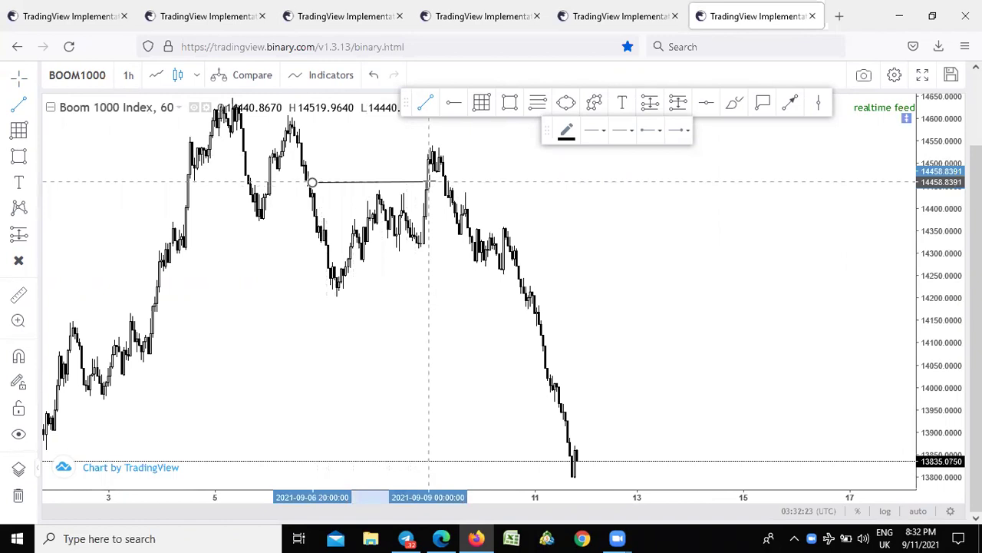
click(430, 183)
drag(362, 180, 369, 187)
click(370, 190)
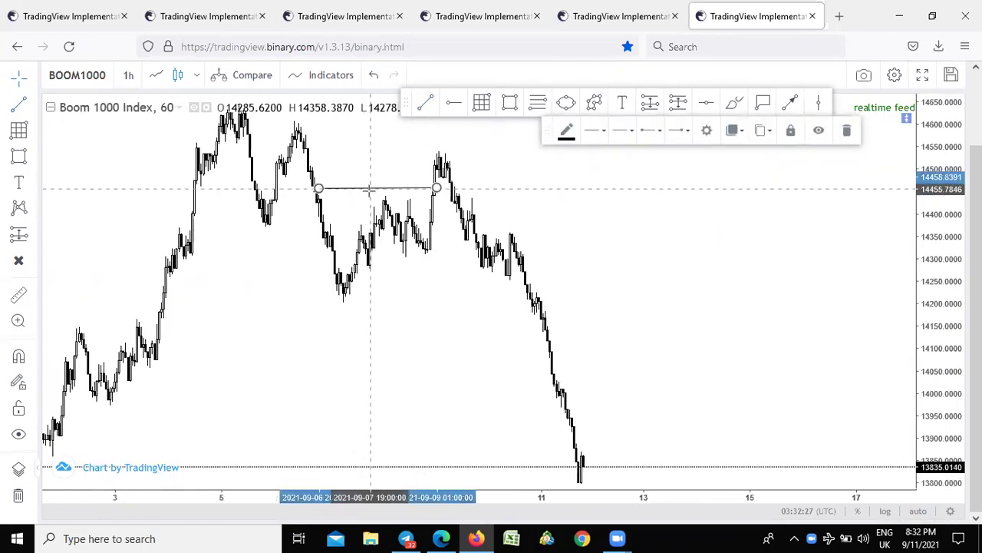
Set the chart to the 2-hour timeframe, leaving line drawing mode.
click(427, 112)
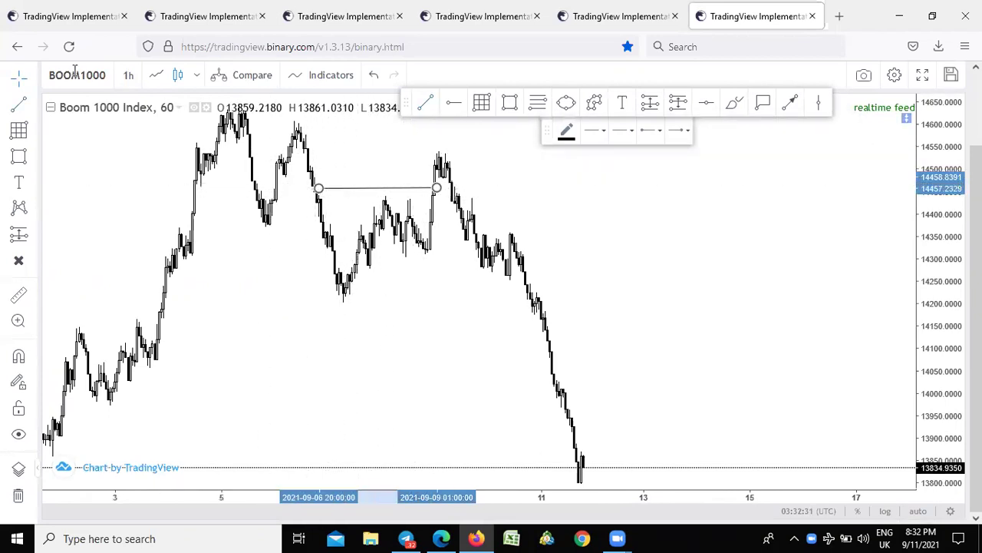
click(127, 75)
click(137, 300)
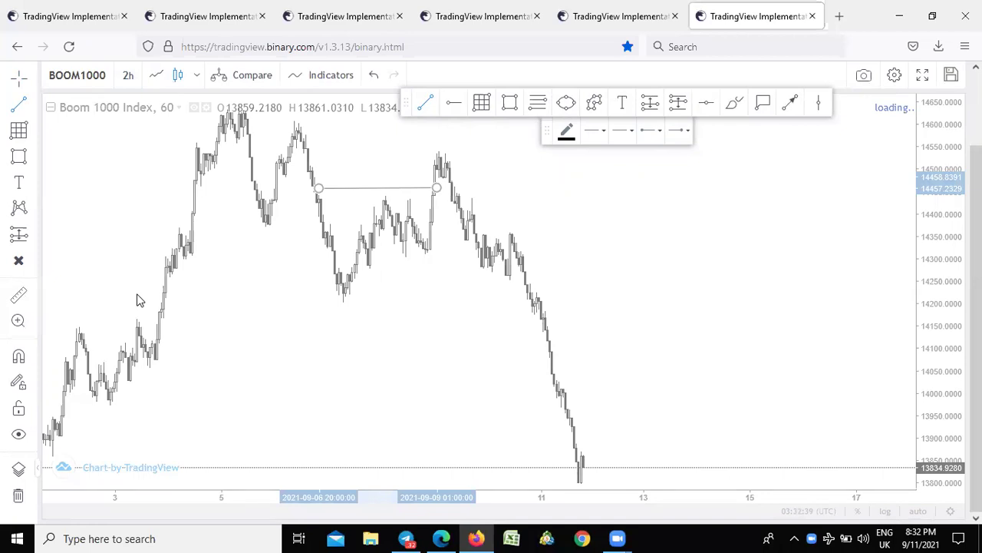
click(490, 319)
key(Escape)
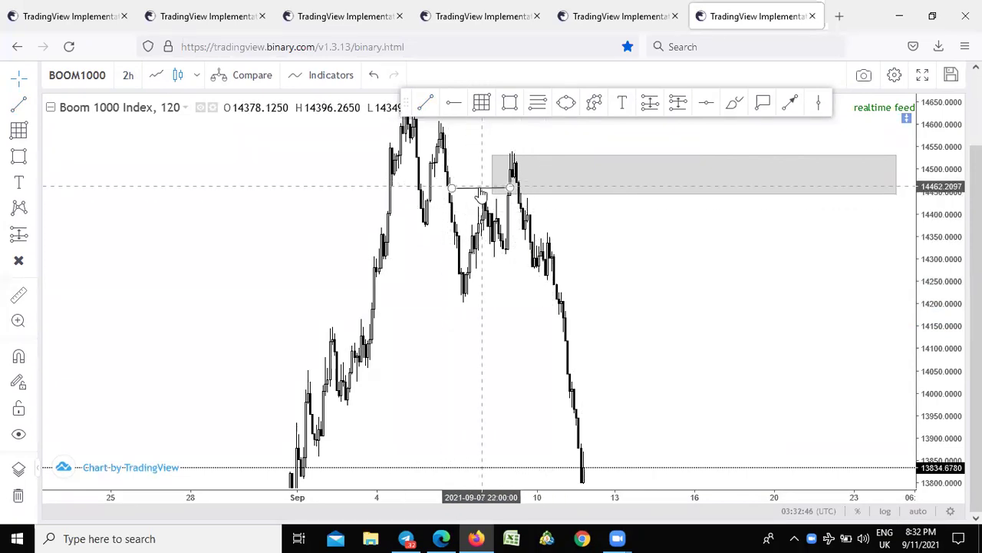
Lower the trend line to about 14443 at the grey zone's lower edge and place a red X marker just above it.
drag(481, 189, 482, 195)
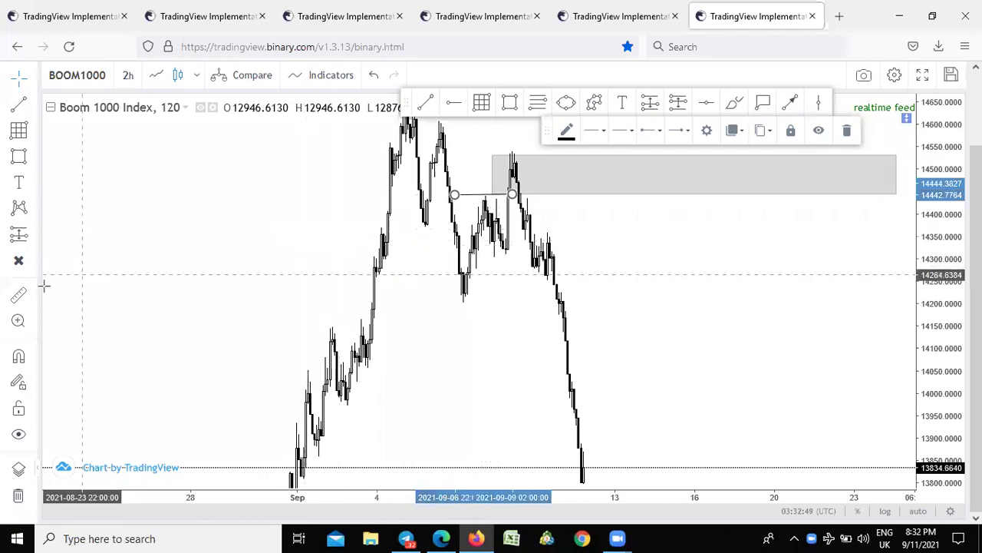
click(476, 180)
drag(922, 265, 947, 357)
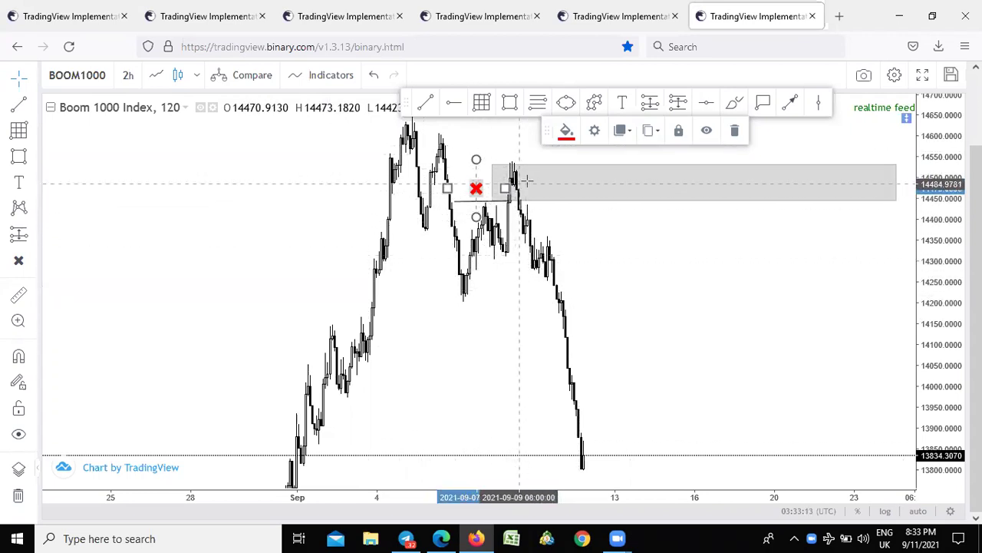
click(431, 249)
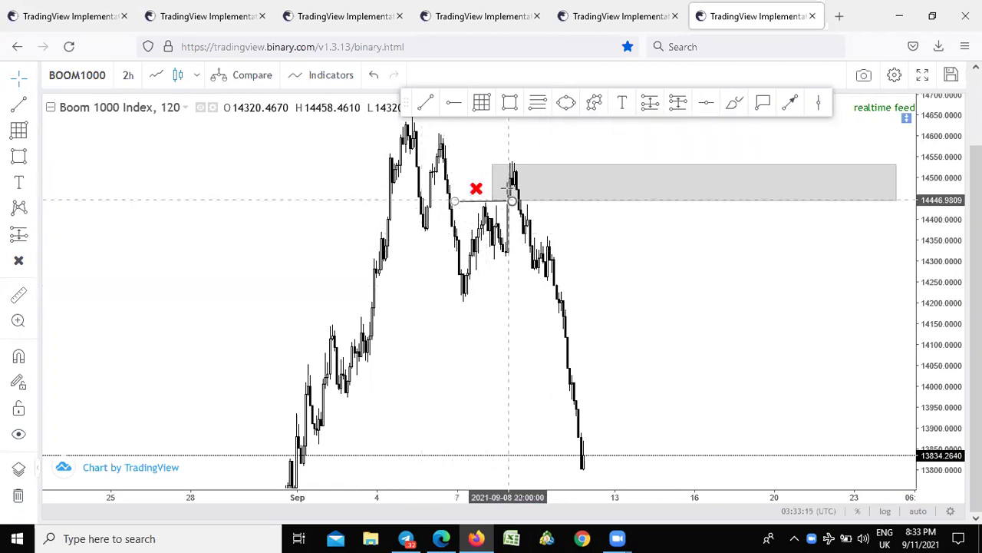
Set the Boom 1000 chart to the 1-hour timeframe and stretch the price scale around the September decline.
scroll(437, 270, up, 2)
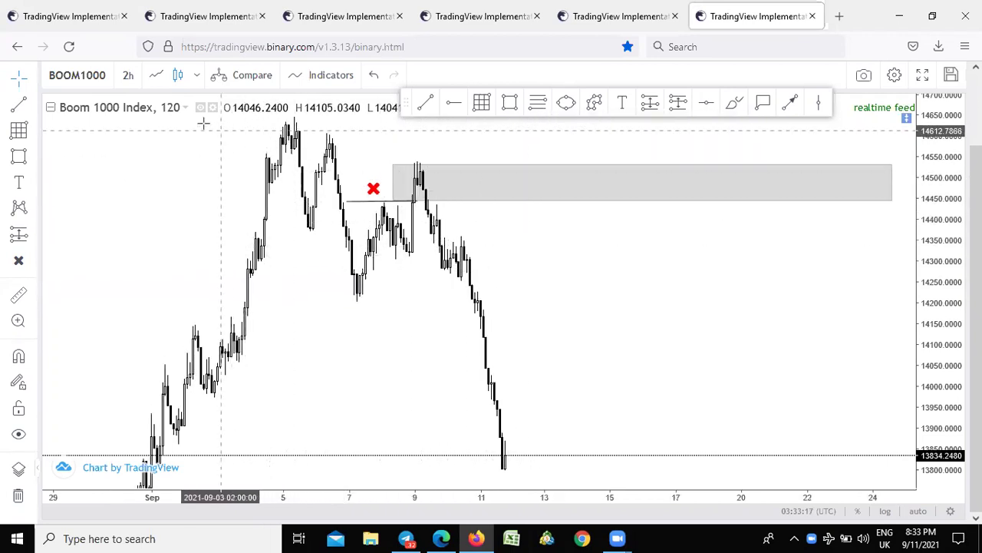
click(128, 76)
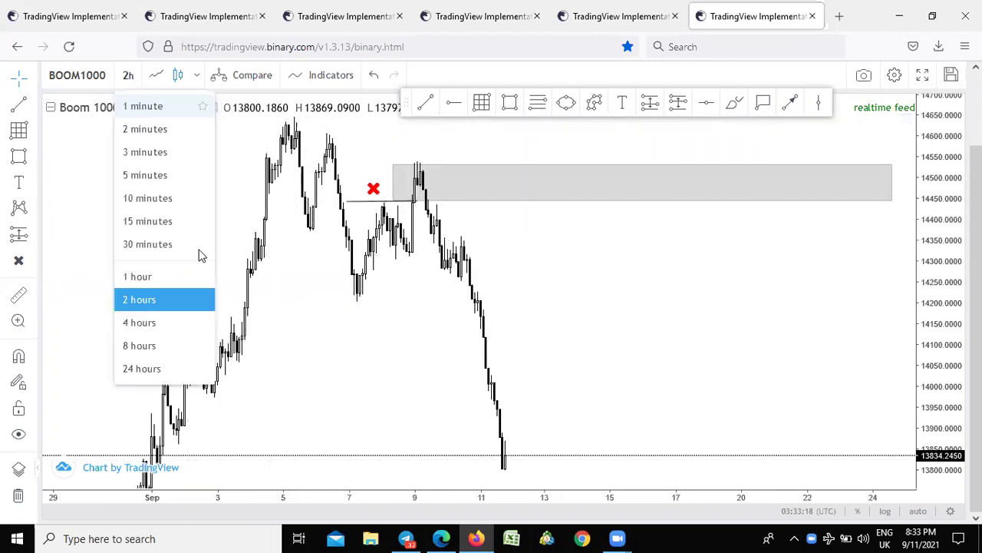
click(174, 283)
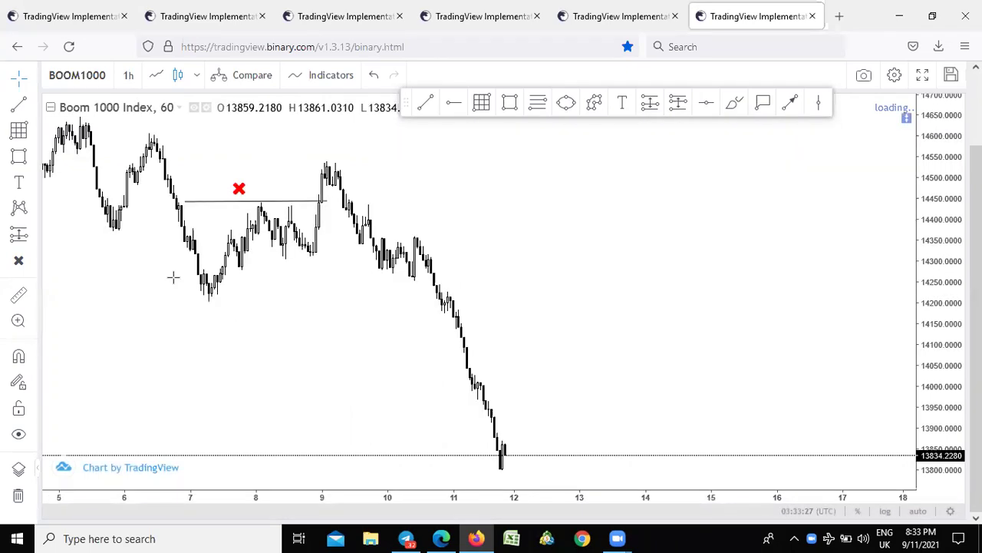
drag(951, 380, 852, 228)
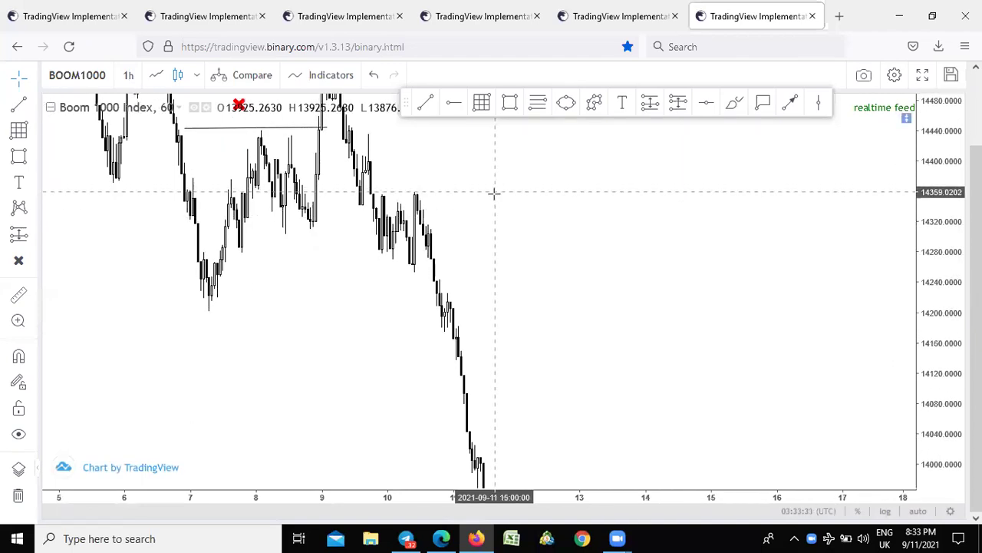
Draw a short horizontal trend line at about 14352 across the 9 and 10 September highs and mark it with a red X.
click(427, 103)
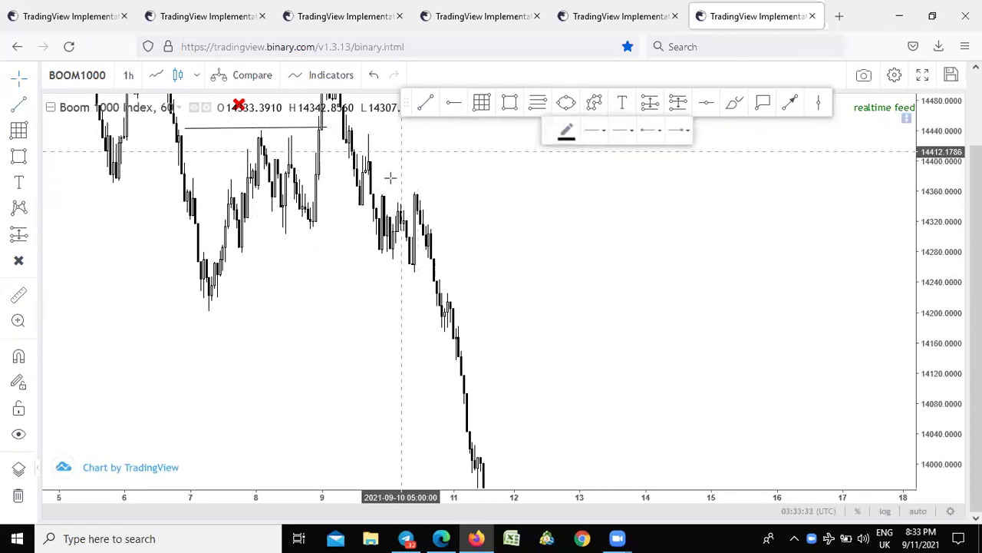
click(382, 198)
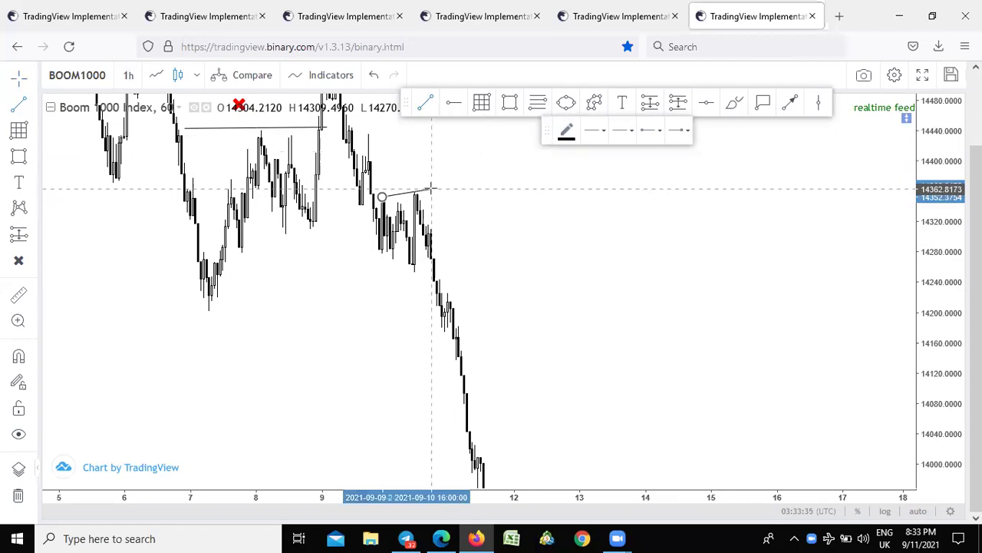
click(424, 196)
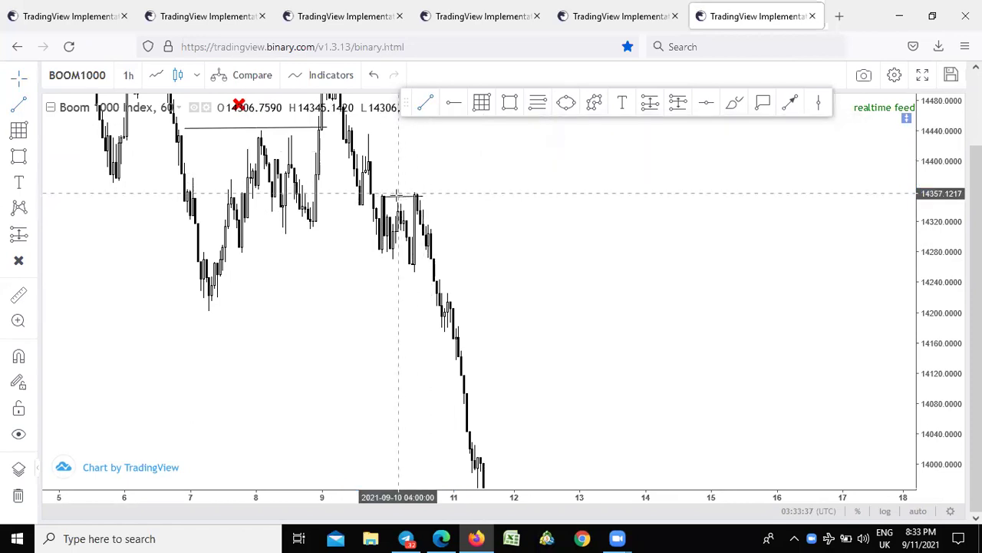
click(19, 261)
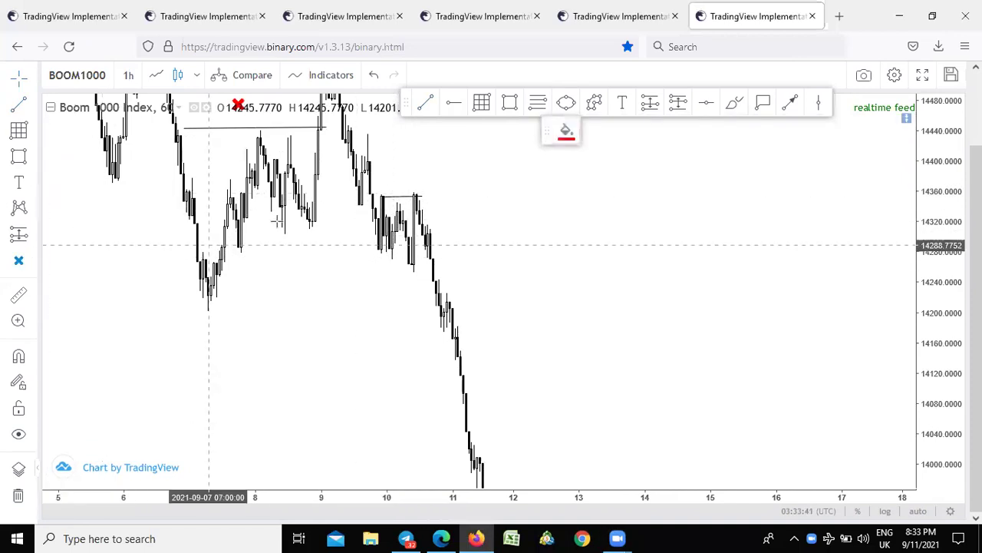
click(400, 190)
drag(950, 254, 939, 304)
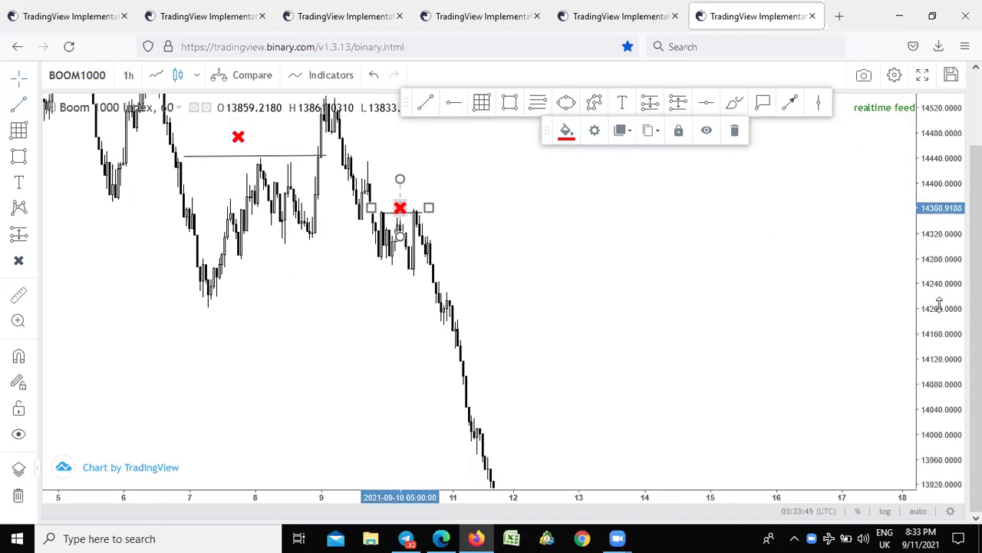
click(602, 320)
mouse_move(533, 213)
mouse_down()
mouse_move(546, 130)
mouse_move(558, 306)
mouse_up()
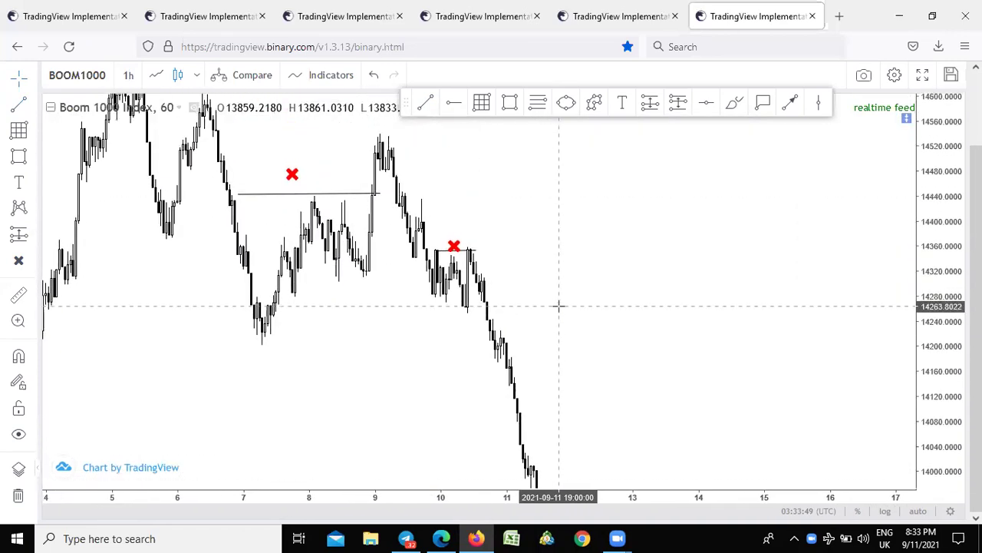
right_click(559, 307)
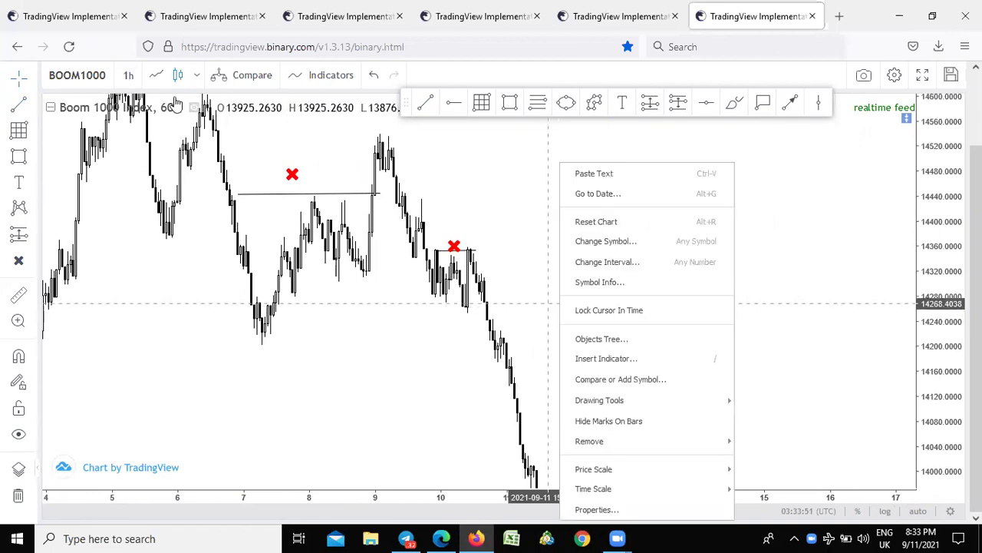
Review the marked-up charts of the other indices, ending on the Volatility 100 (1s) Index.
click(86, 20)
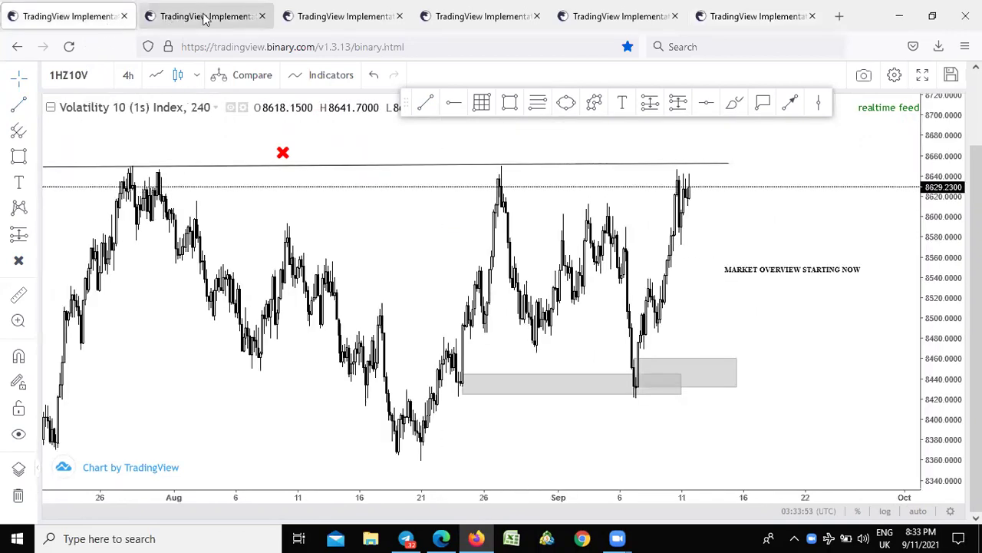
click(205, 19)
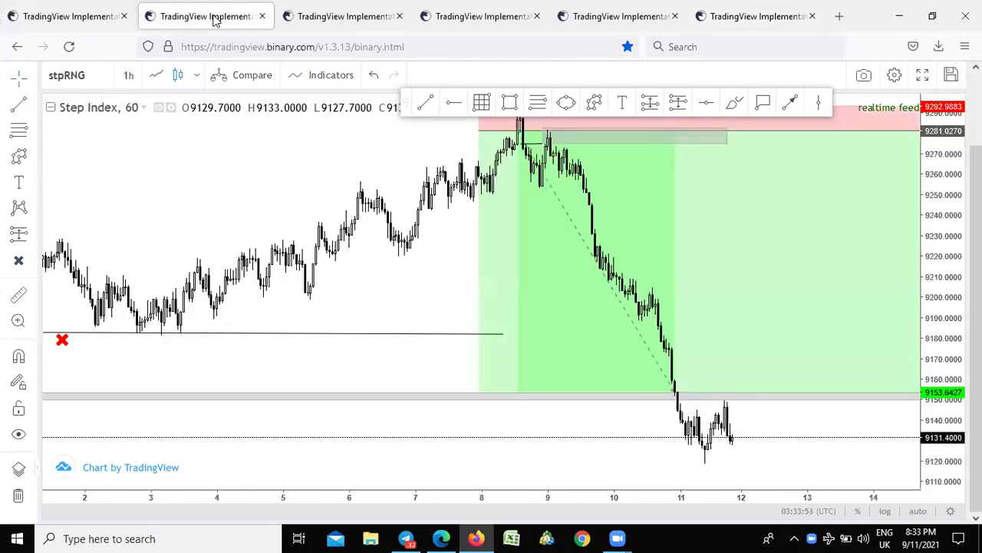
click(358, 26)
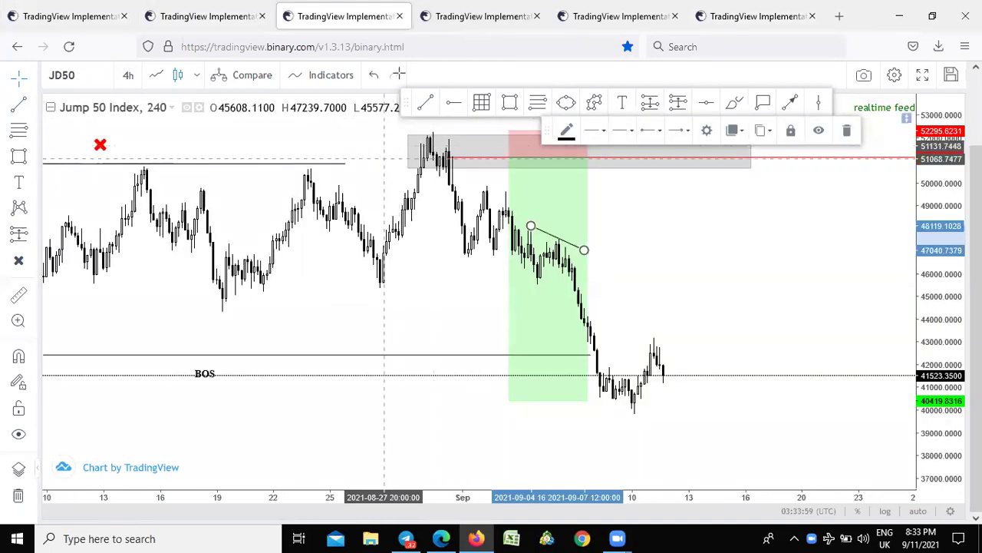
click(419, 28)
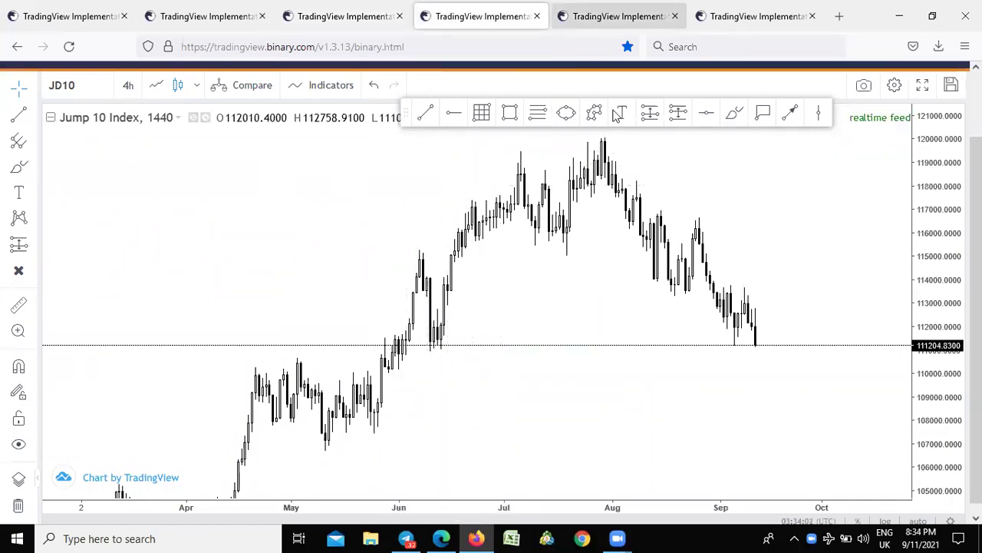
click(634, 16)
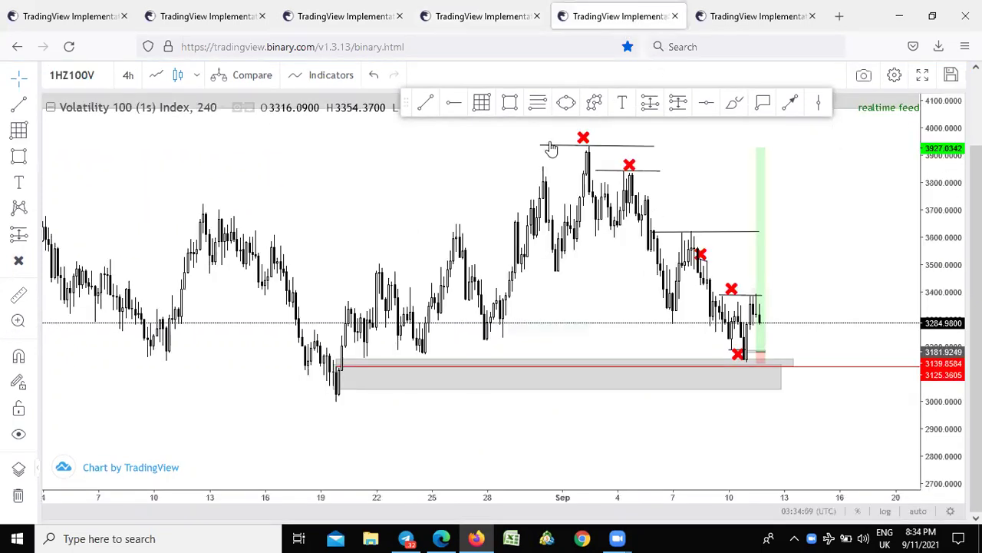
Set the Volatility 100 (1s) chart to the 15-minute timeframe, enlarging the price action of 9 to 11 September.
click(129, 75)
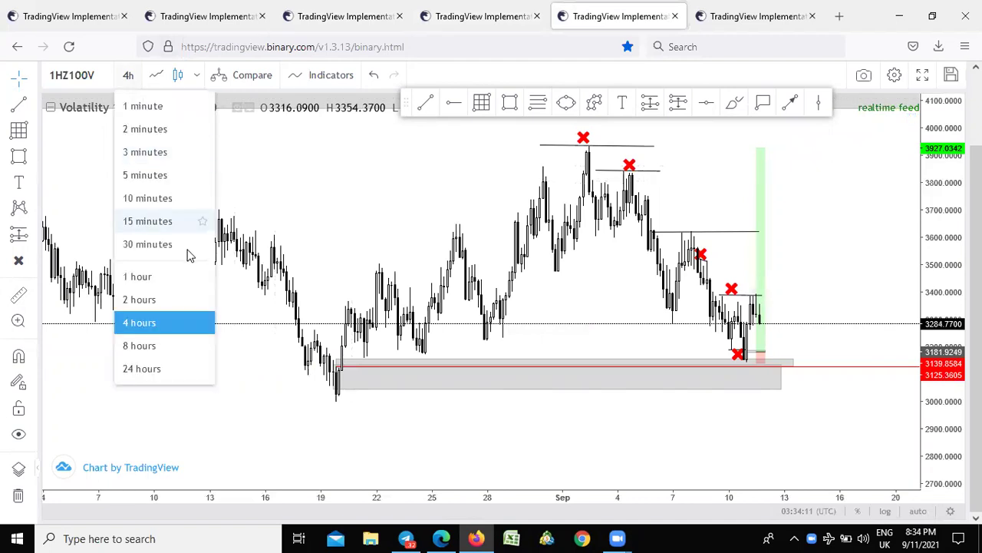
click(148, 219)
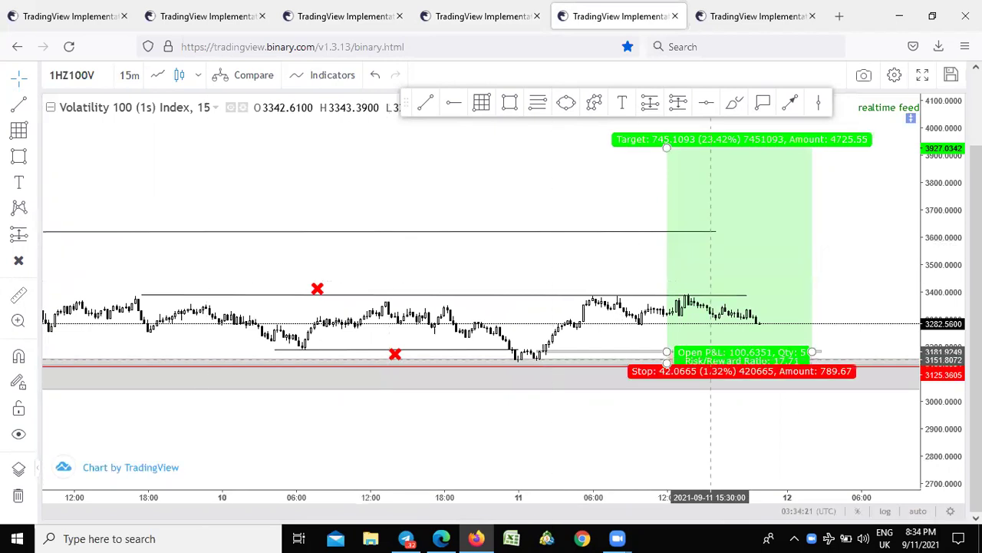
drag(943, 426, 942, 138)
drag(549, 228, 580, 143)
scroll(483, 281, down, 2)
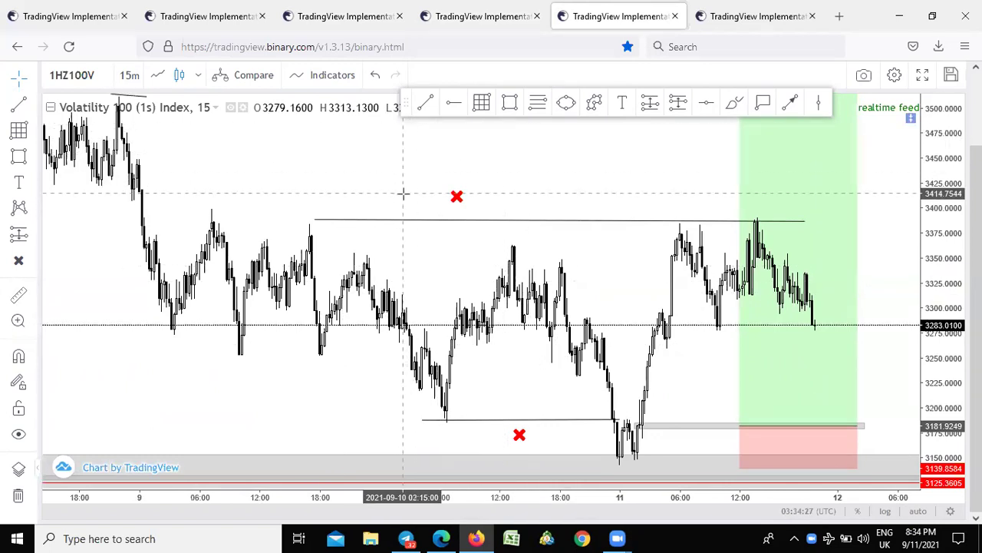
Draw a nearly horizontal trend line at about 3365 from the 10 September midday high to the rise on 11 September.
click(425, 102)
mouse_move(504, 242)
mouse_down()
mouse_move(636, 252)
mouse_move(676, 245)
mouse_up()
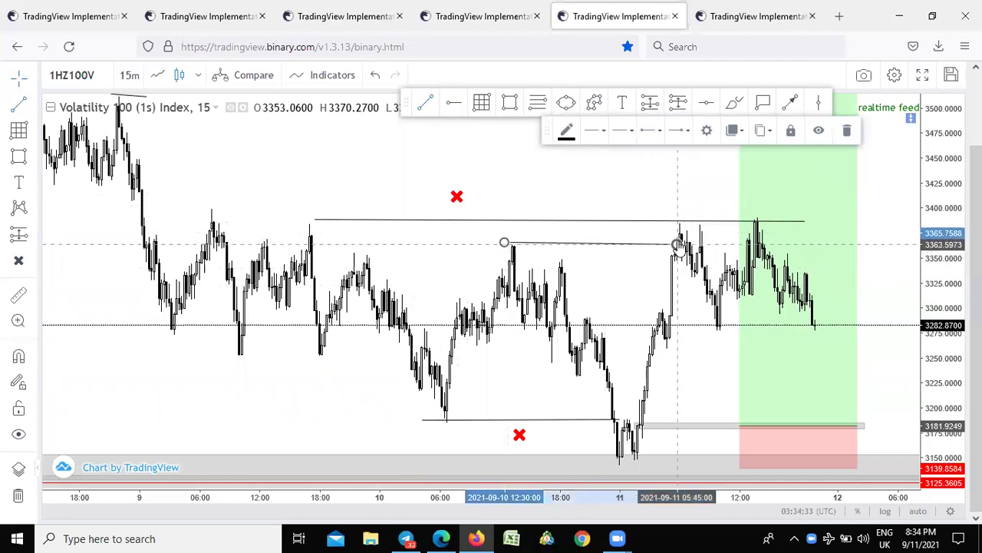
click(634, 206)
Set the Volatility 100 (1s) chart to the 4-hour timeframe.
scroll(581, 253, down, 2)
drag(620, 369, 600, 237)
scroll(539, 353, down, 7)
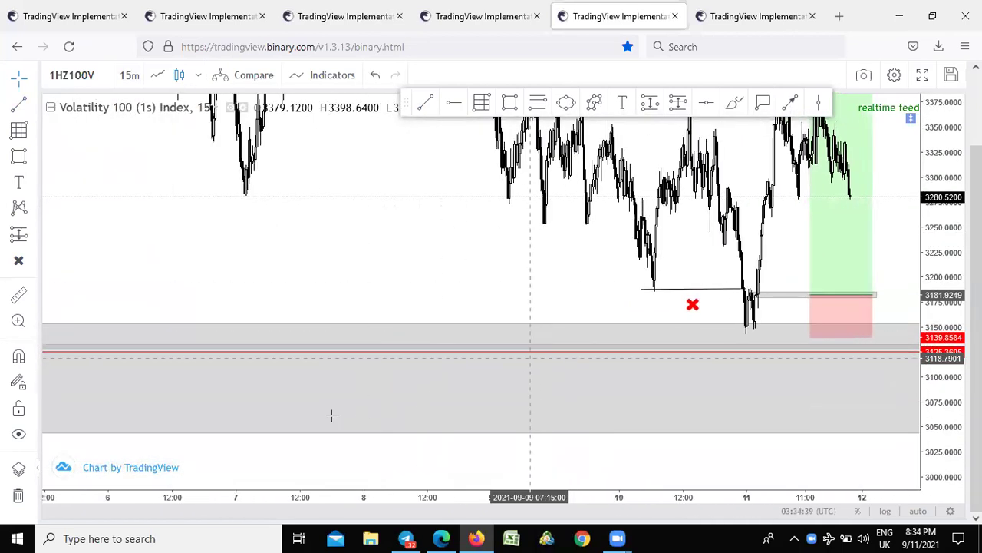
scroll(289, 403, up, 1)
scroll(288, 403, down, 2)
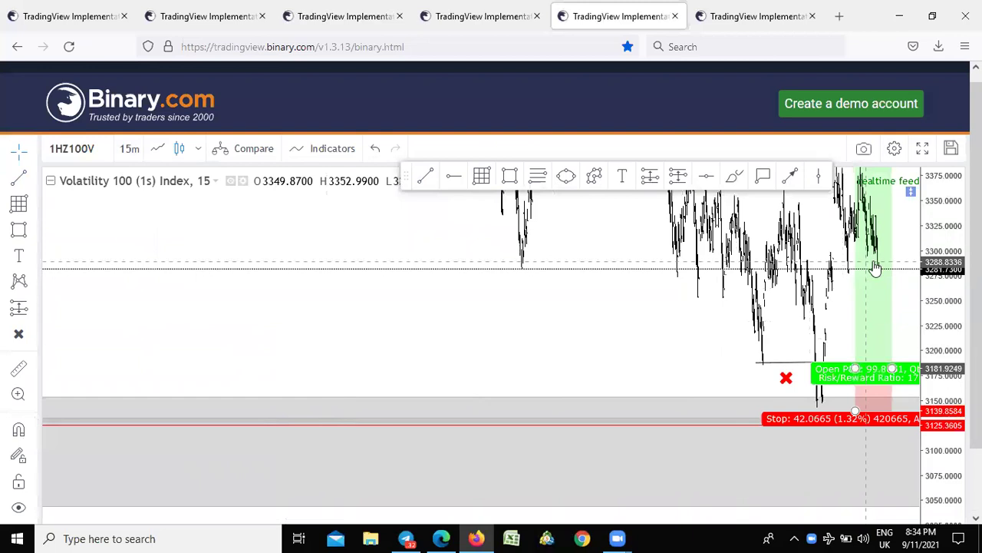
drag(977, 262, 976, 302)
scroll(466, 261, up, 3)
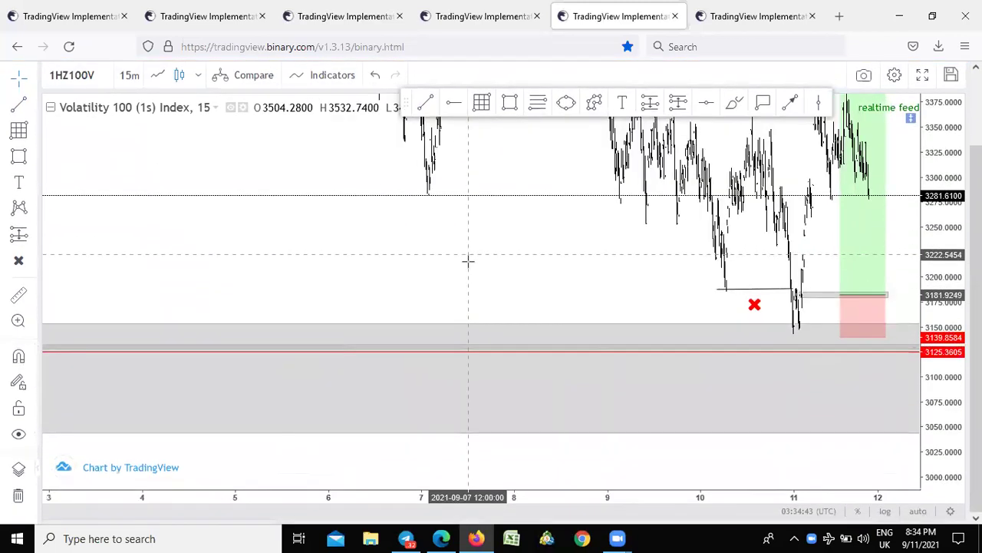
click(130, 75)
click(142, 323)
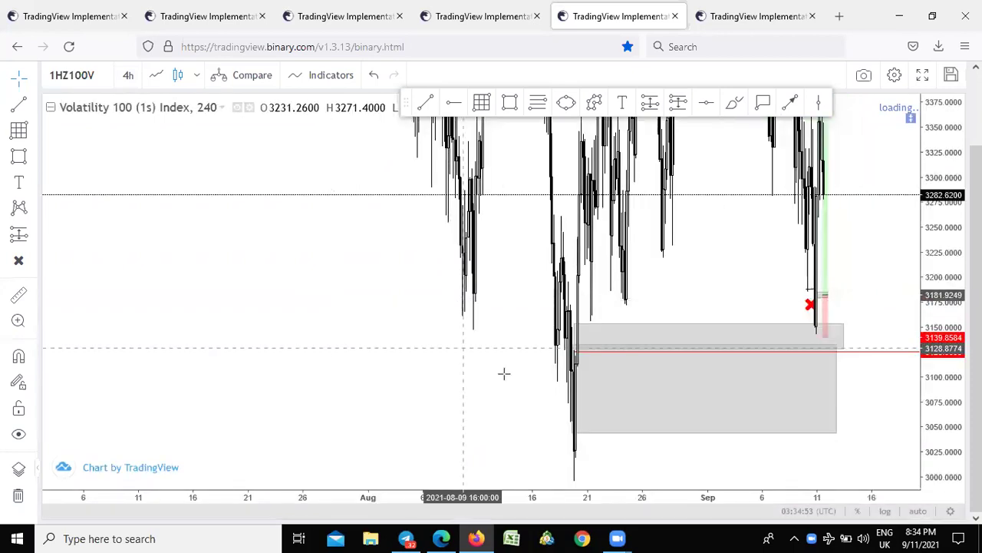
Examine the two grey zones starting at the 20 August low and how price meets them in September on the 4-hour chart.
scroll(533, 384, down, 2)
scroll(594, 380, up, 1)
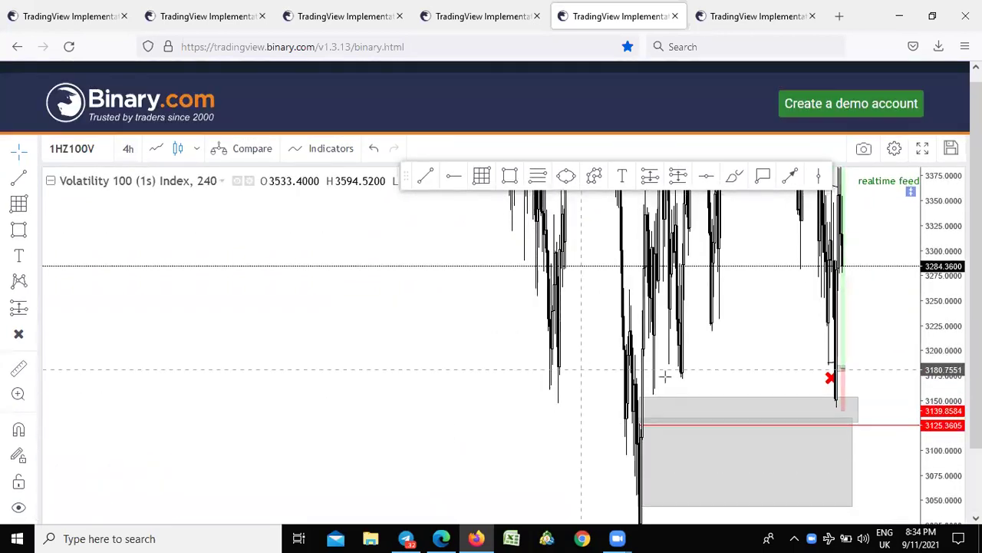
drag(976, 284, 976, 337)
drag(468, 323, 242, 271)
scroll(307, 287, up, 2)
drag(459, 256, 533, 252)
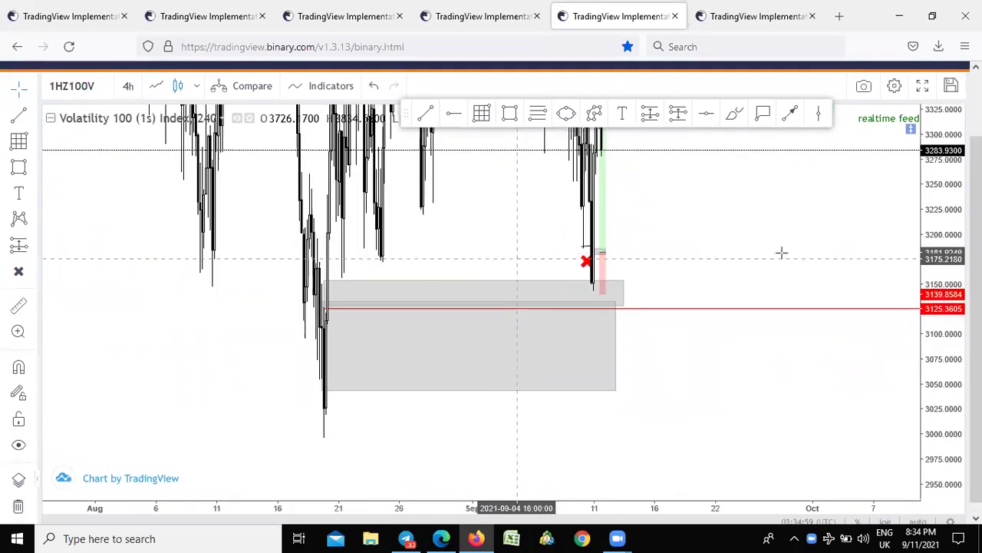
drag(942, 345, 936, 447)
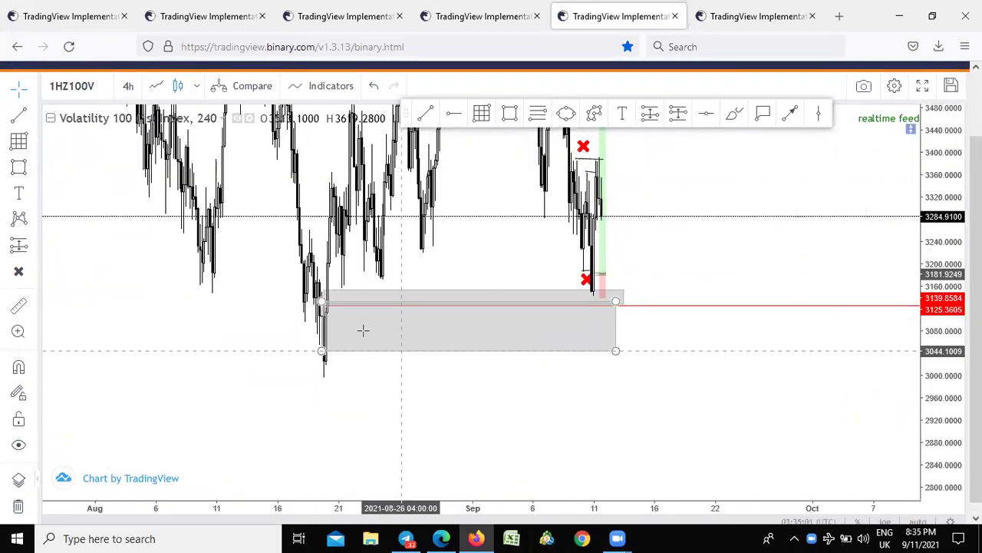
scroll(365, 330, down, 1)
drag(483, 242, 486, 235)
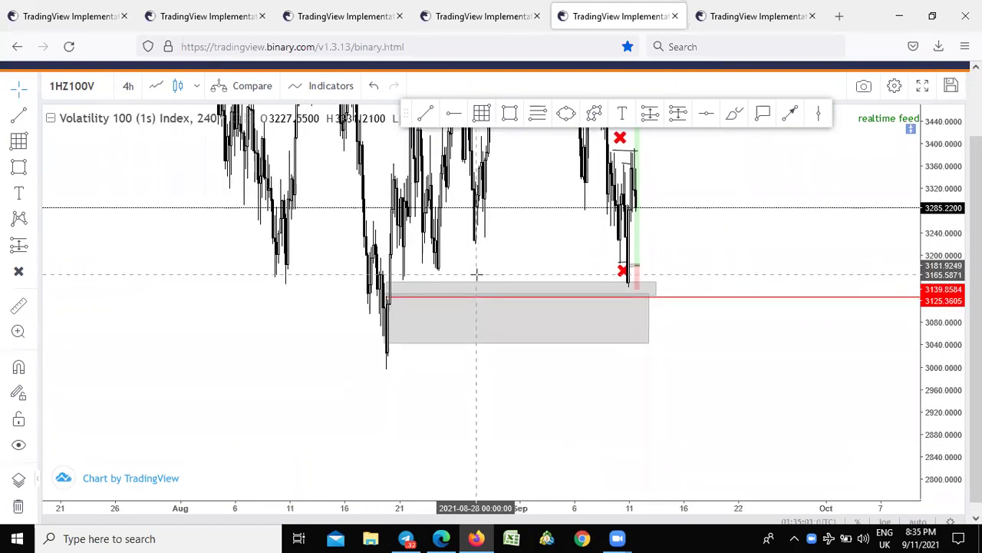
drag(949, 278, 943, 381)
scroll(359, 325, up, 1)
scroll(357, 326, up, 1)
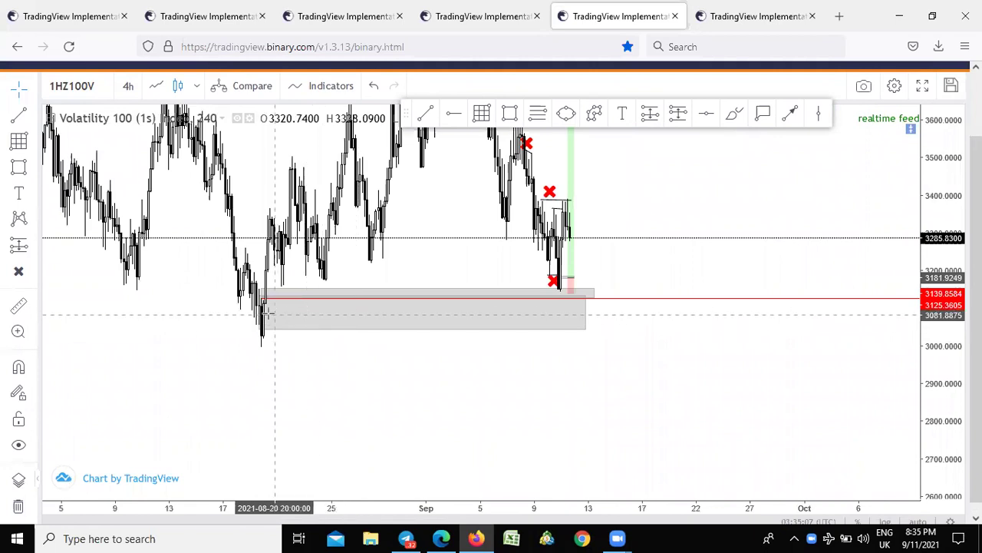
click(273, 304)
click(261, 339)
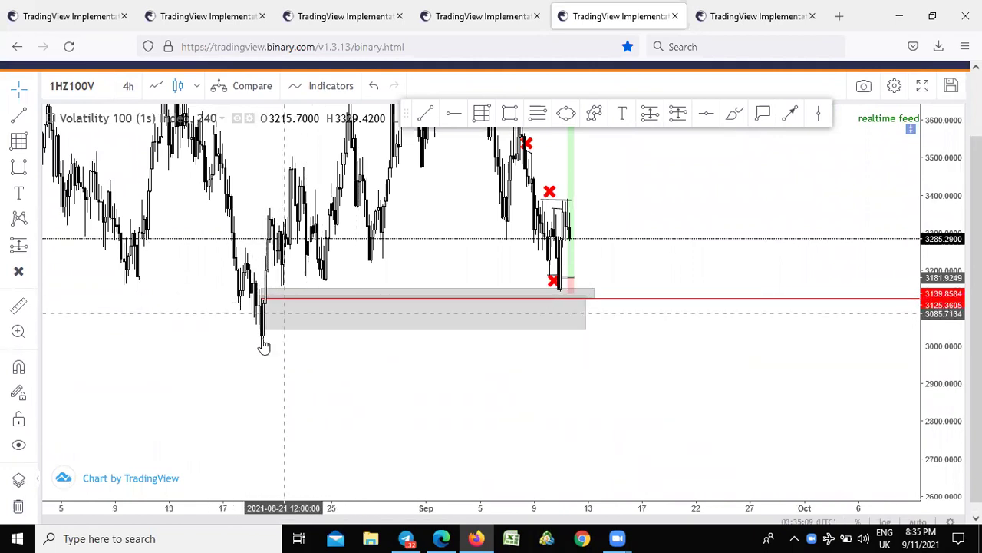
Set the chart to the 2-hour timeframe and inspect the grey zones from the August low to the latest price.
click(127, 86)
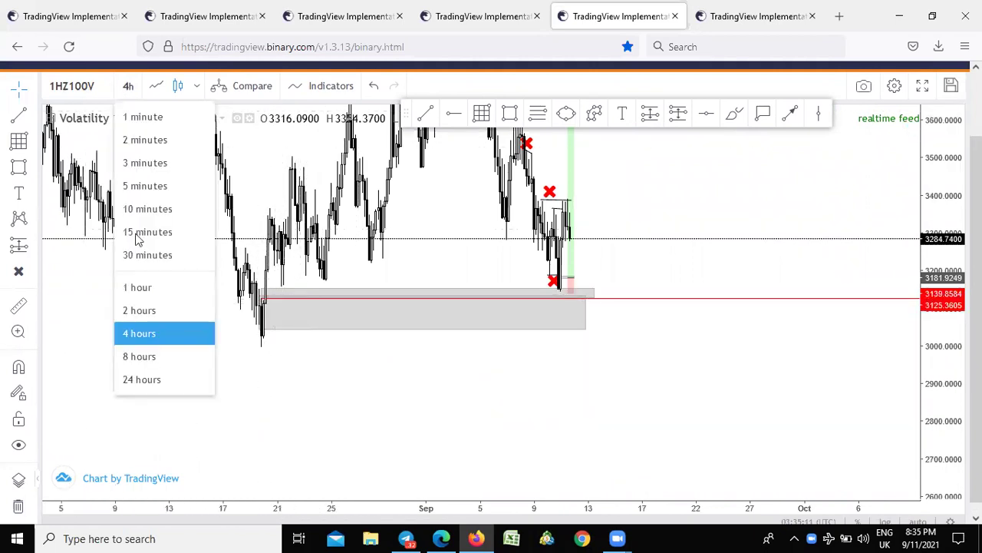
click(138, 311)
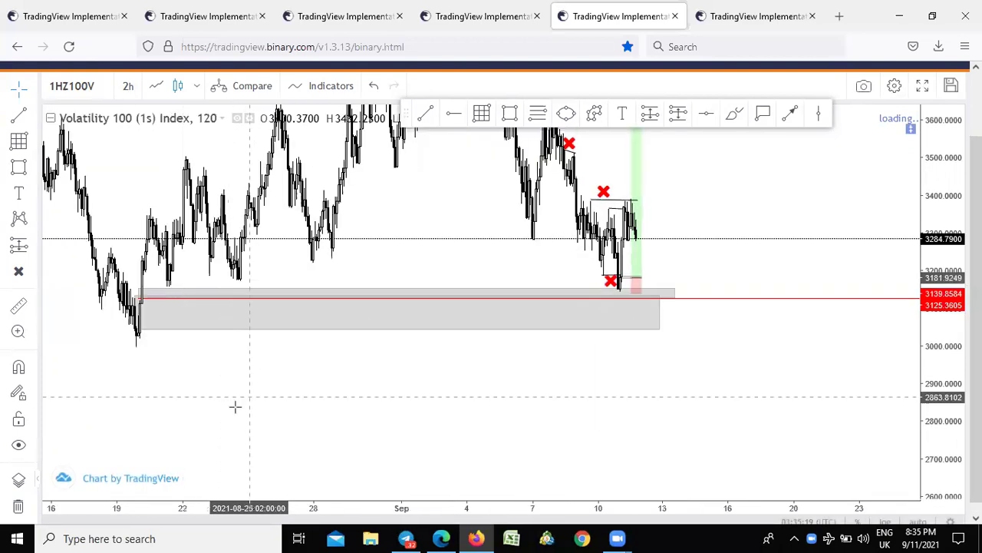
drag(302, 389, 705, 410)
scroll(276, 375, up, 3)
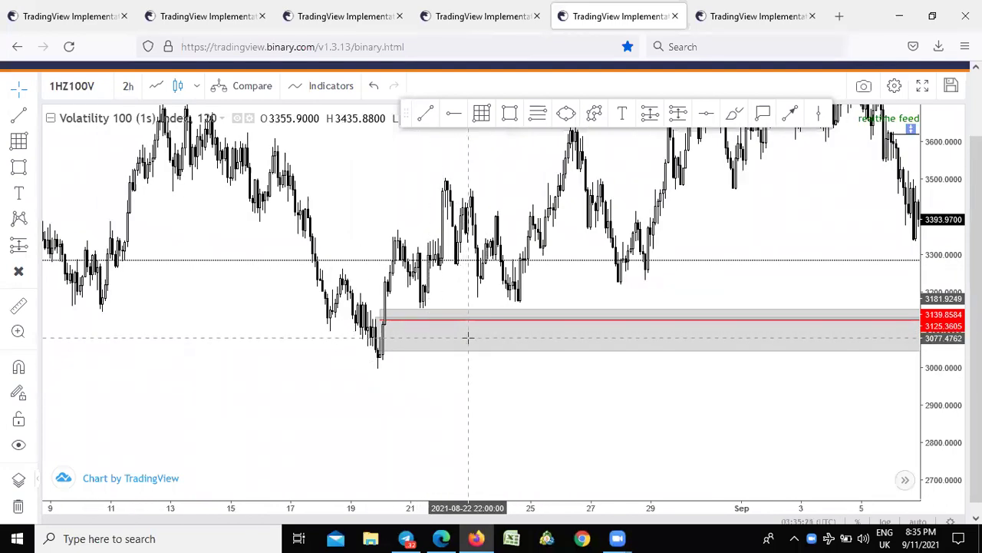
drag(553, 390, 288, 386)
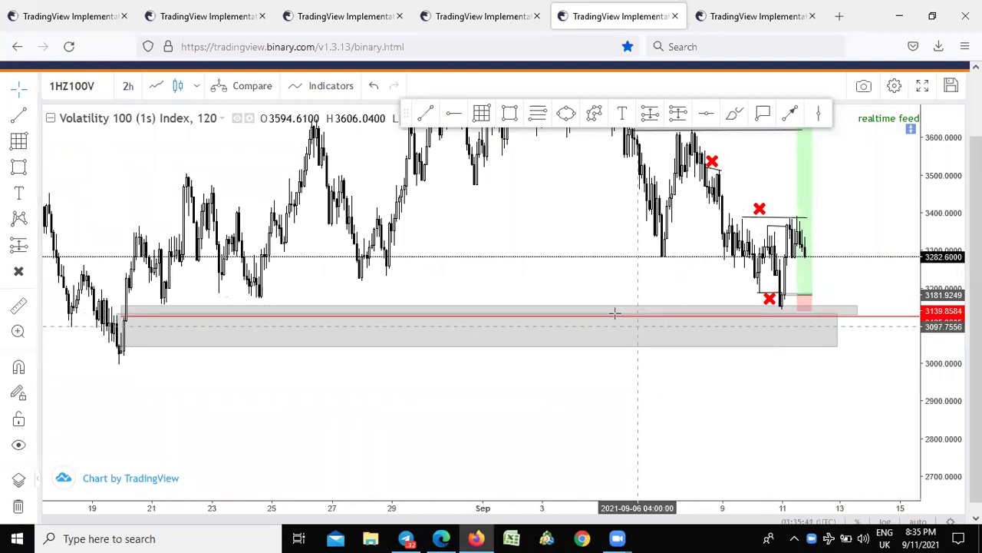
Switch to the Step Index chart.
click(237, 26)
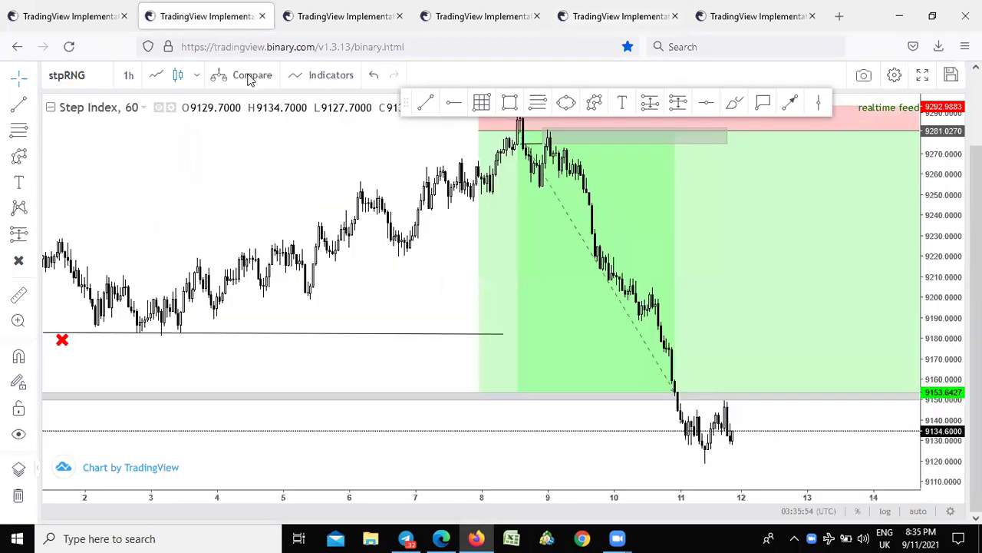
Look over the Volatility 10 (1s) and Jump 50 Index charts and bring up the Jump 10 Index chart.
click(92, 17)
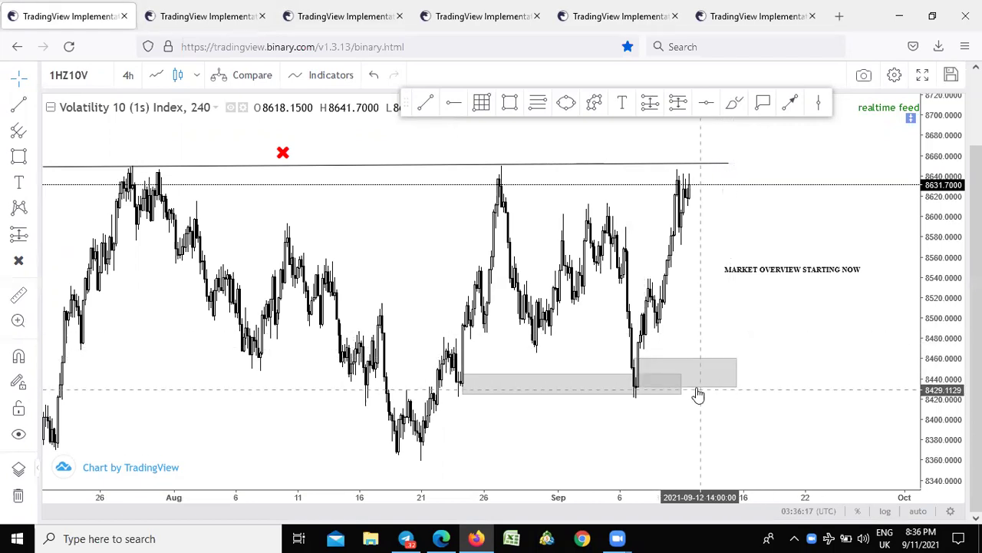
click(178, 16)
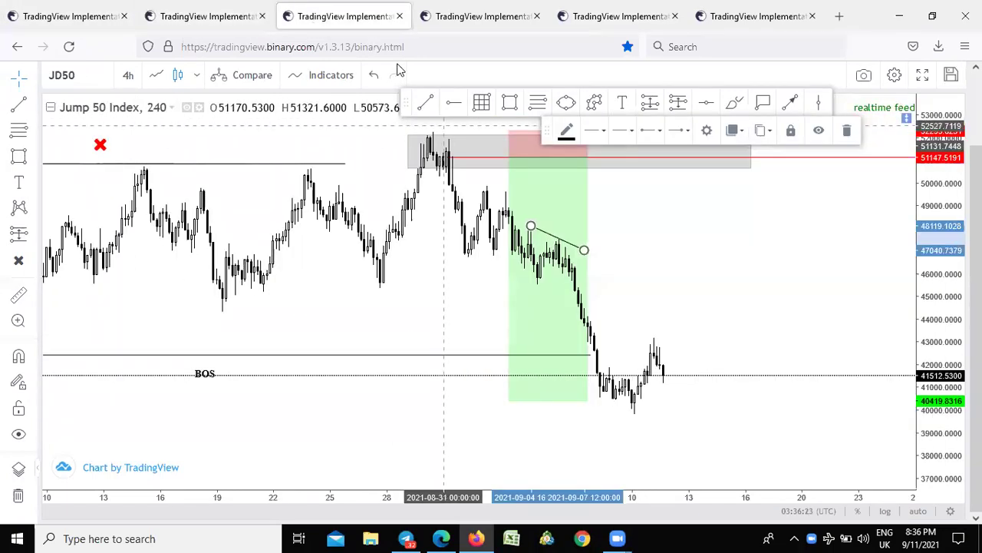
click(489, 20)
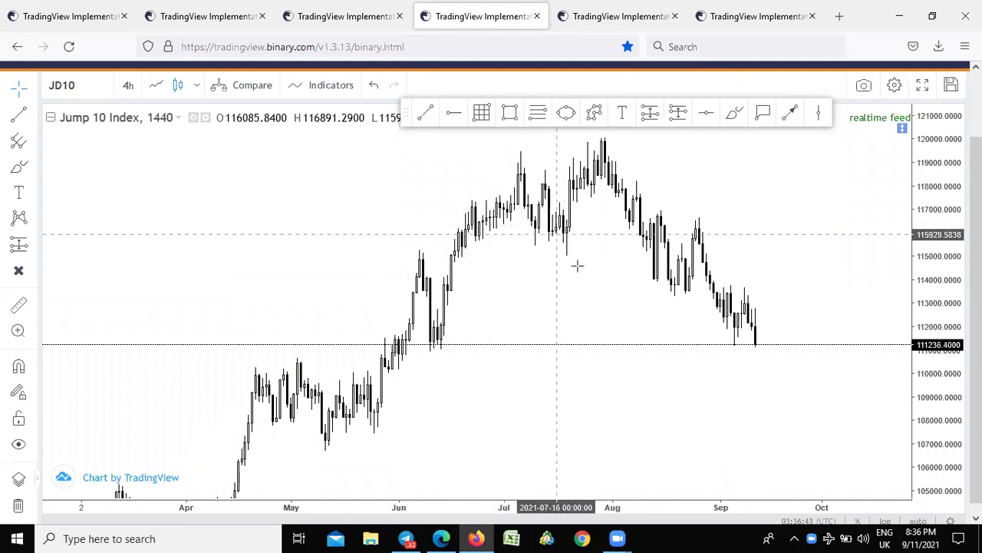
Look over the Jump 10 Index price history from April to September and set the chart to the 24-hour timeframe.
drag(623, 315, 634, 354)
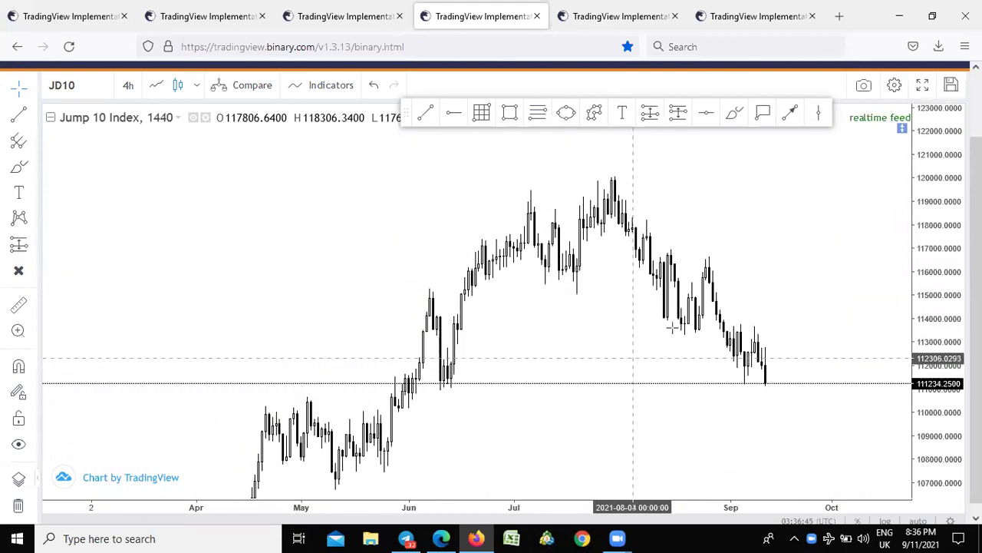
drag(926, 231, 921, 184)
scroll(718, 298, down, 1)
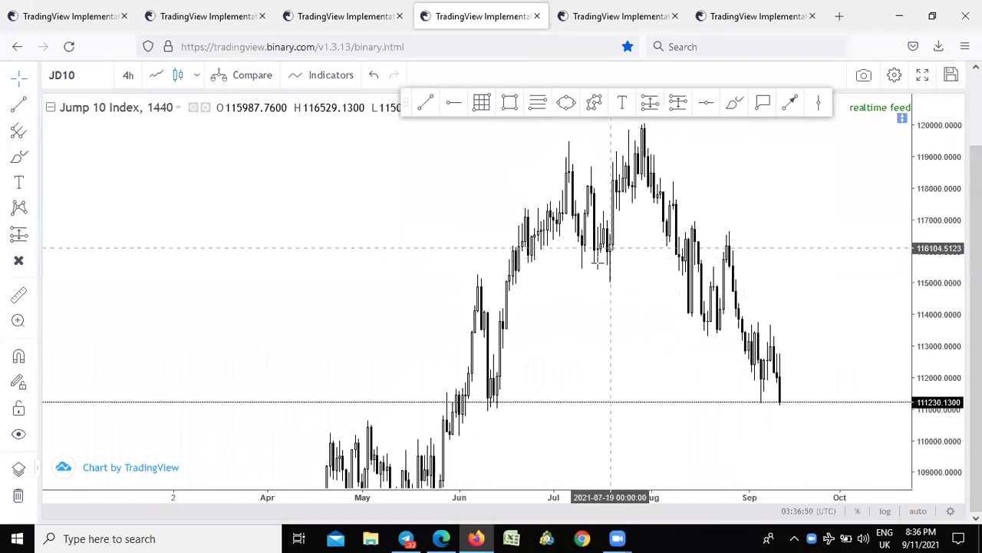
drag(592, 307, 597, 165)
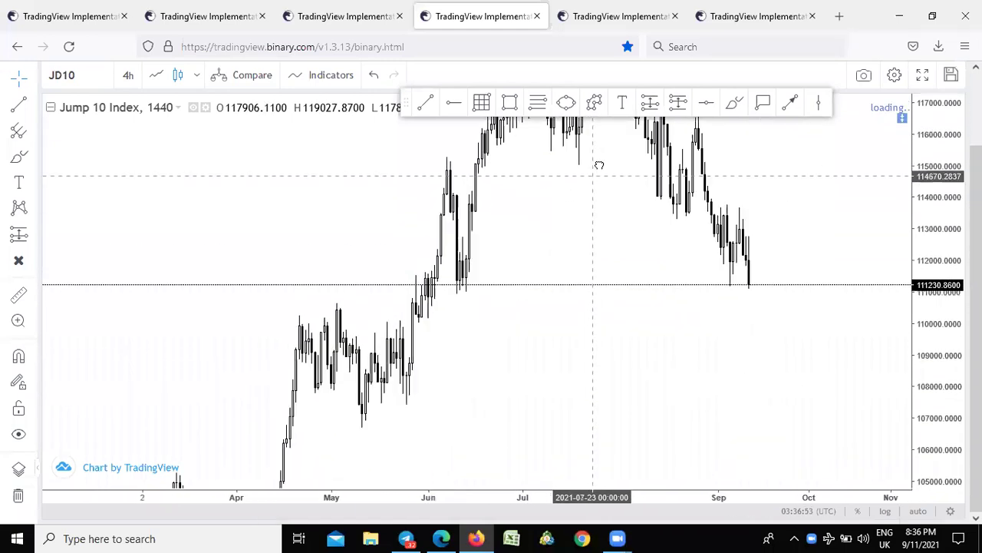
drag(929, 301, 912, 400)
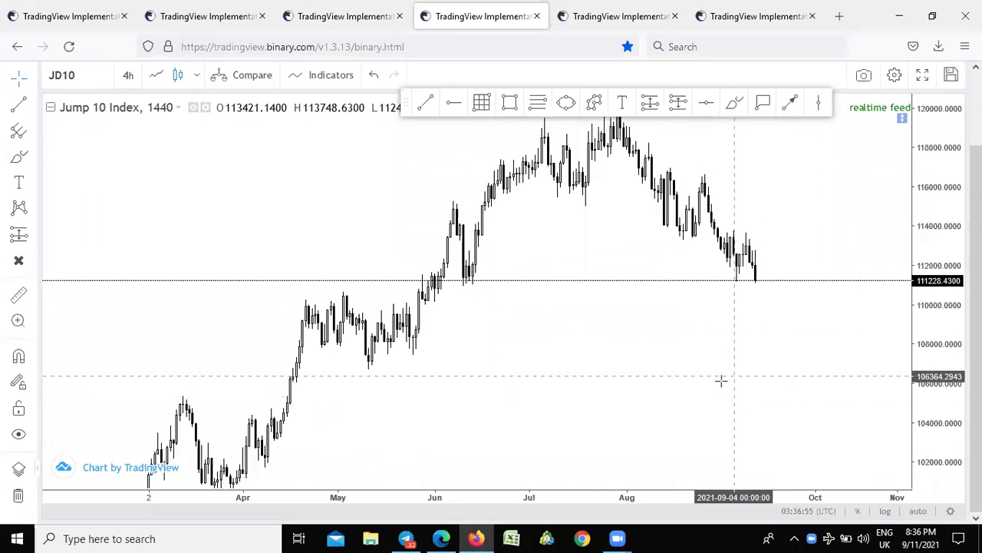
drag(717, 379, 638, 363)
click(128, 74)
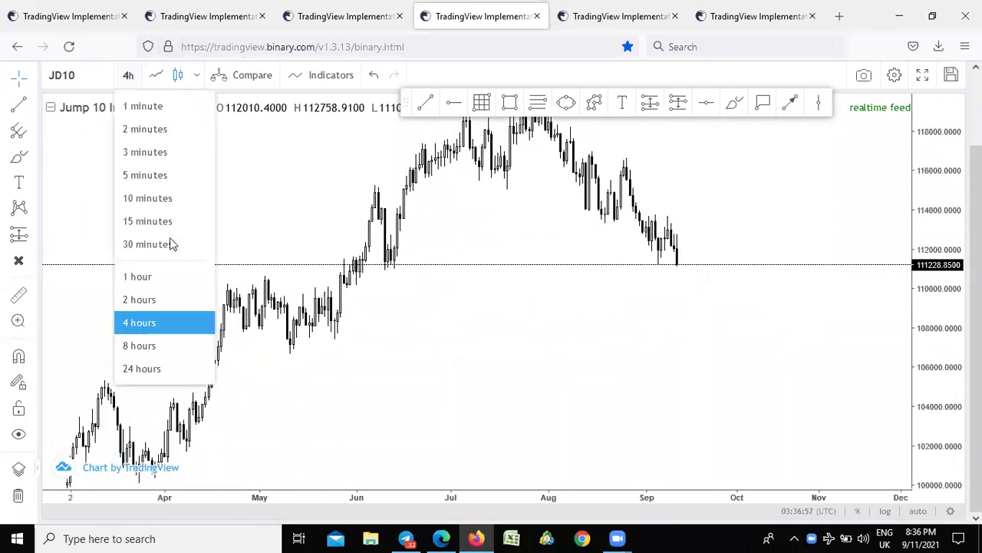
click(172, 367)
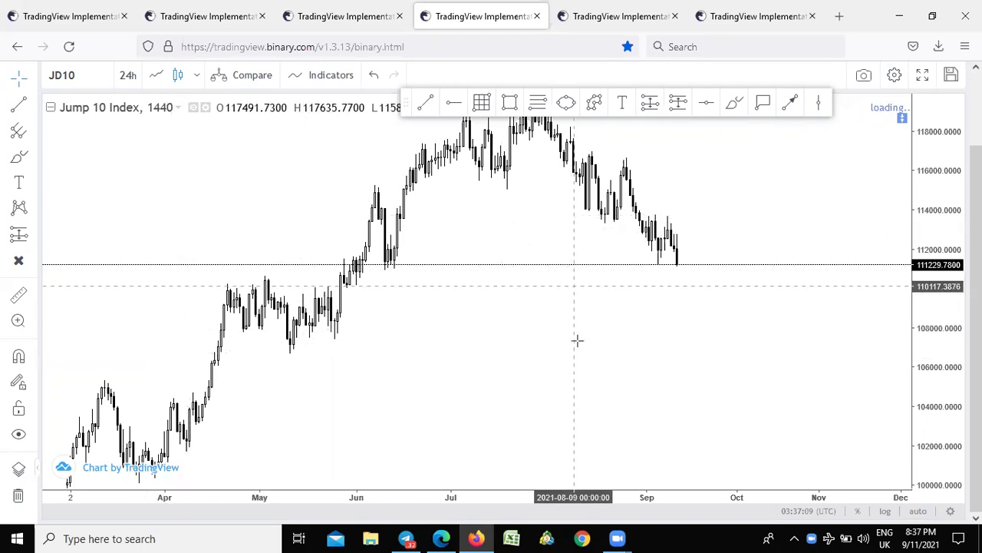
Draw a rectangle zone at the late-August swing high, from about 116377 down to about 115316 and extending to about 4 November.
drag(574, 317, 592, 400)
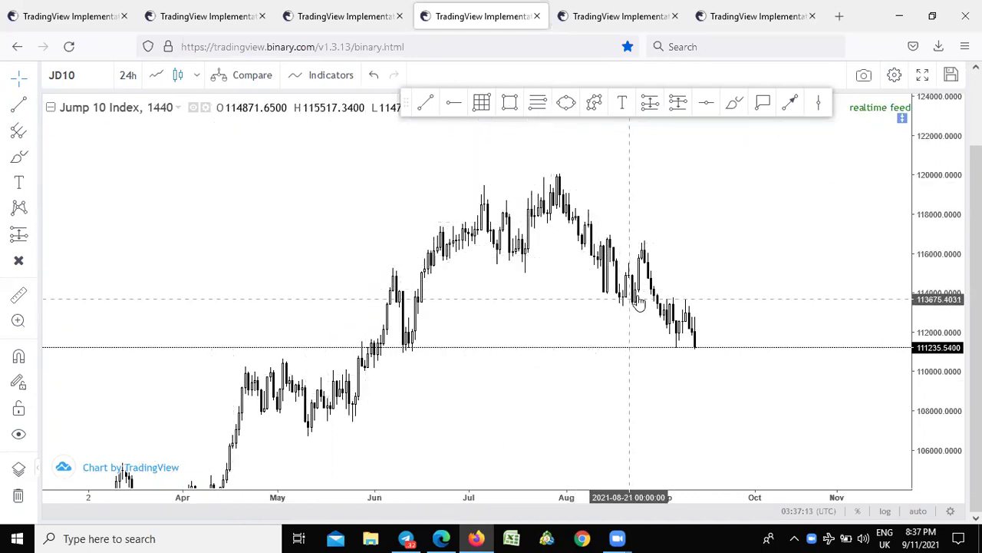
drag(696, 344, 642, 319)
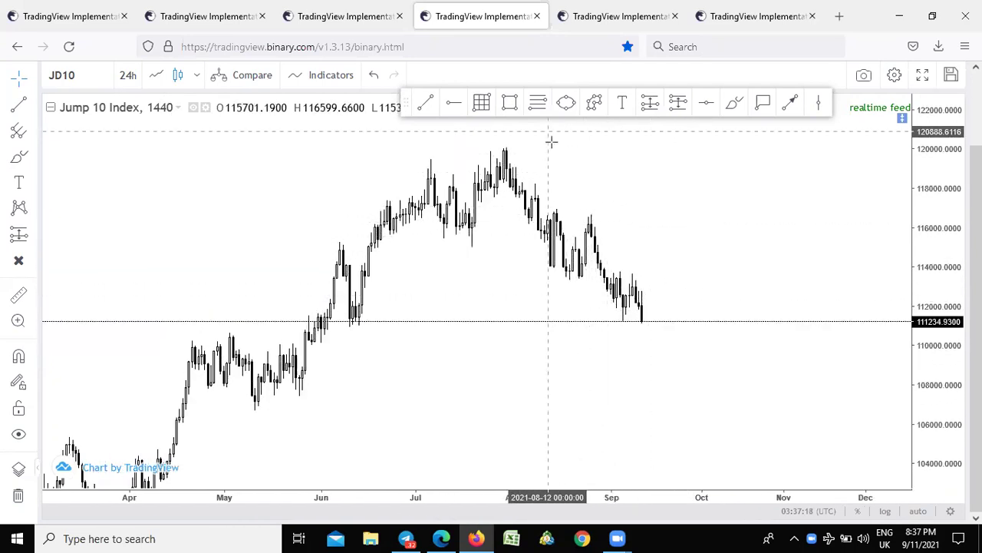
drag(361, 211, 324, 238)
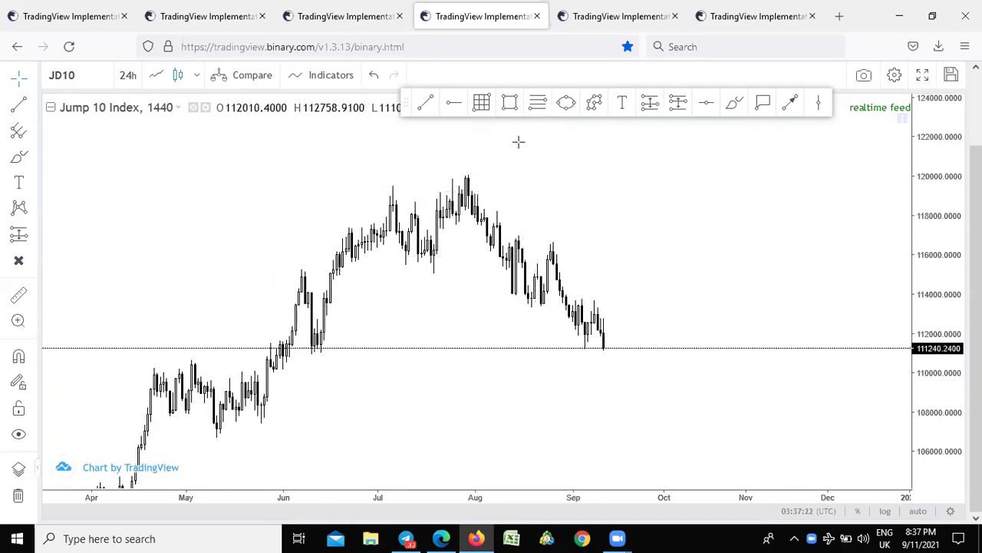
click(509, 102)
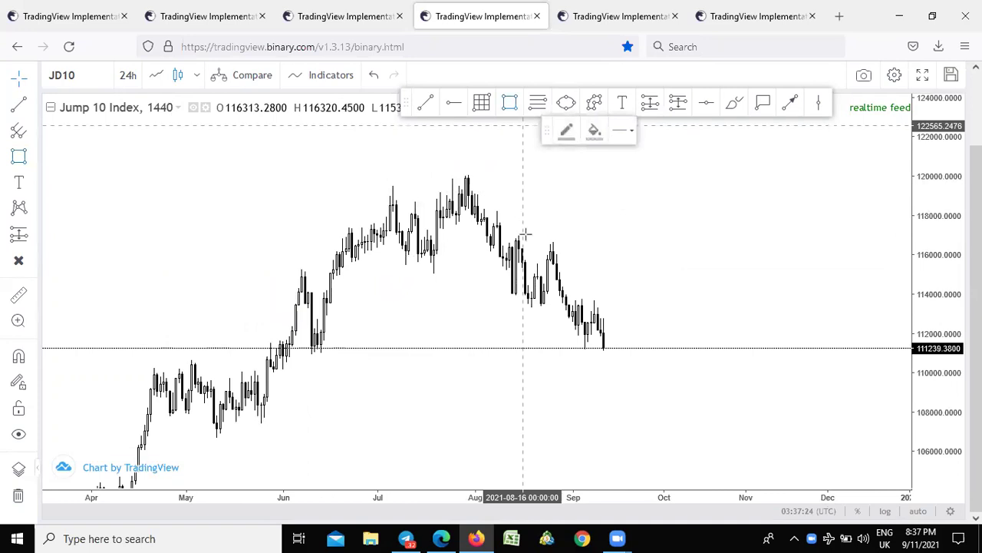
click(545, 248)
click(754, 268)
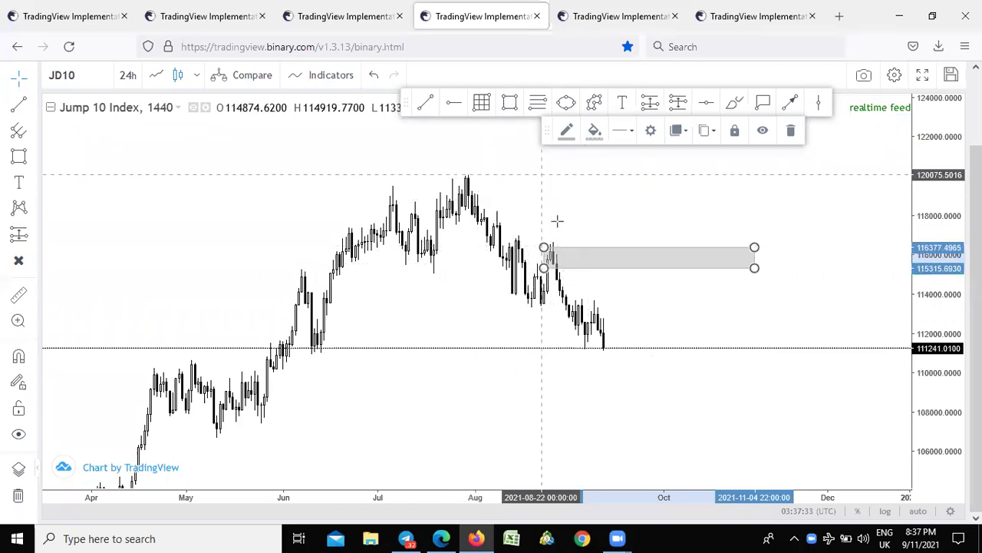
Draw a second rectangle from about 116744 down to about 110483, spanning about 22 August to 19 October.
click(510, 102)
mouse_move(544, 240)
mouse_down()
mouse_move(696, 335)
mouse_move(711, 362)
mouse_up()
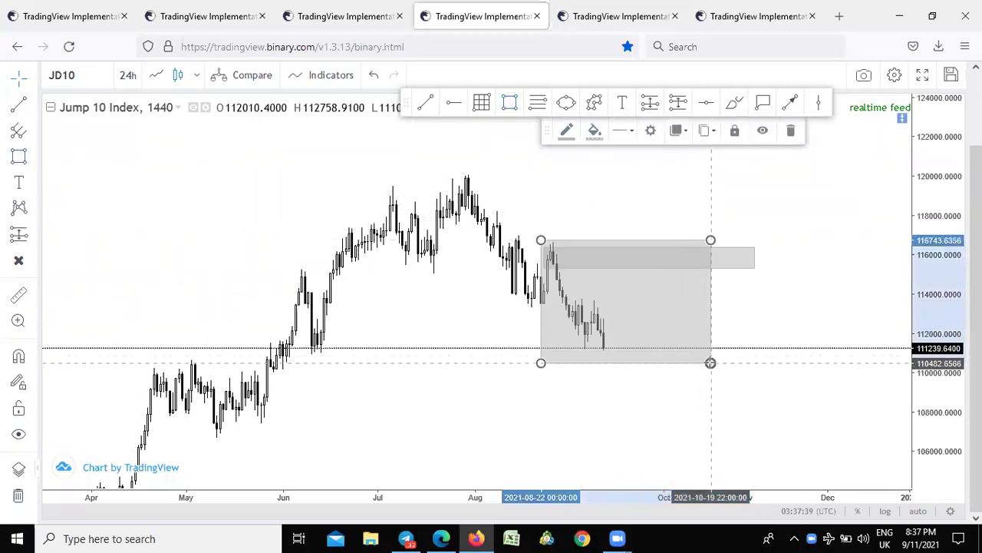